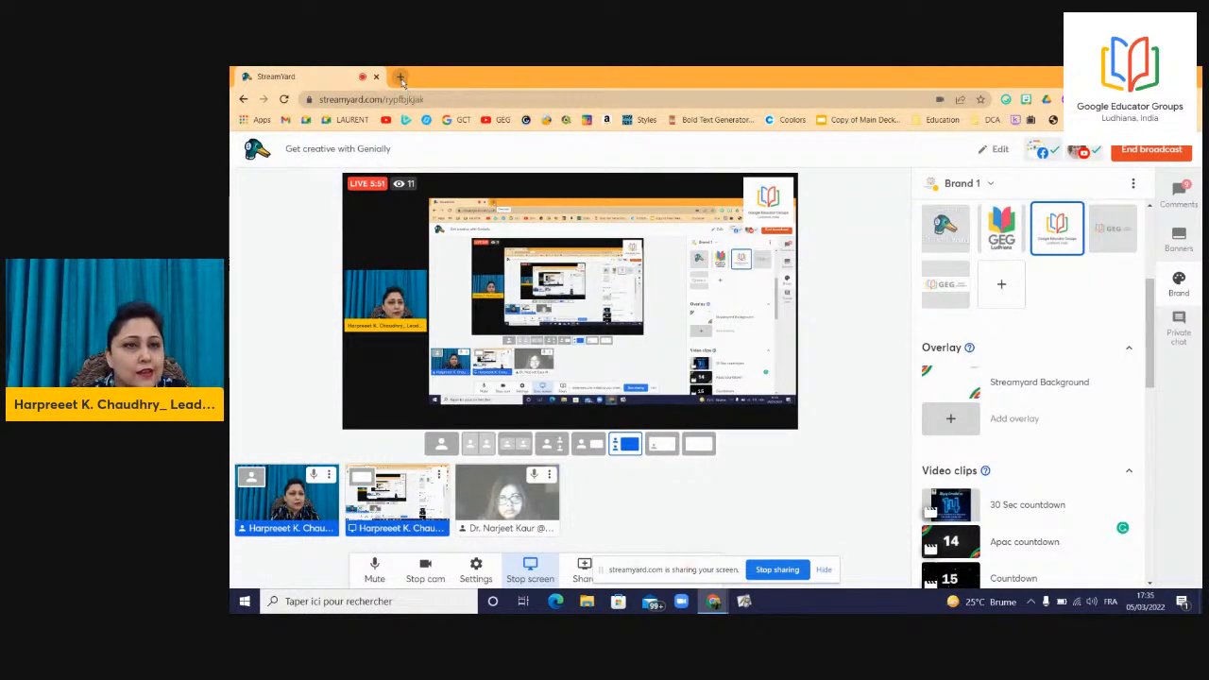
# Open a new Chrome tab while the StreamYard broadcast keeps sharing the screen.
pyautogui.click(402, 77)
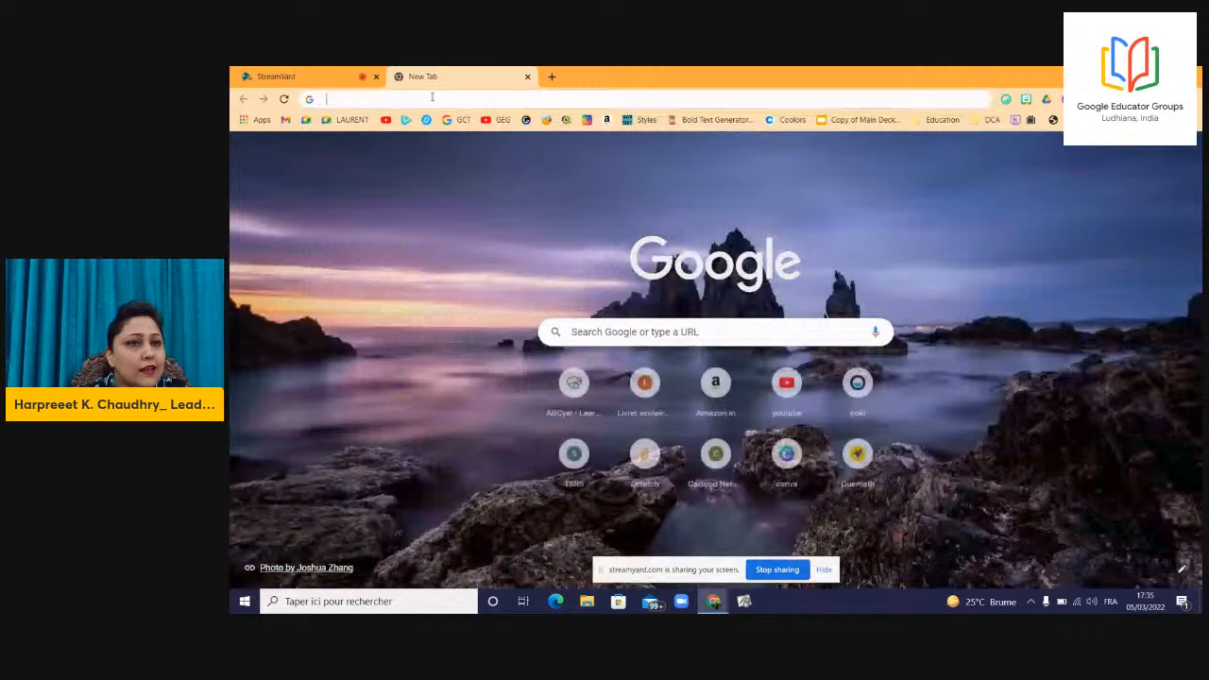
# Load the genial.ly homepage by entering 'genial' in the address bar.
pyautogui.click(432, 96)
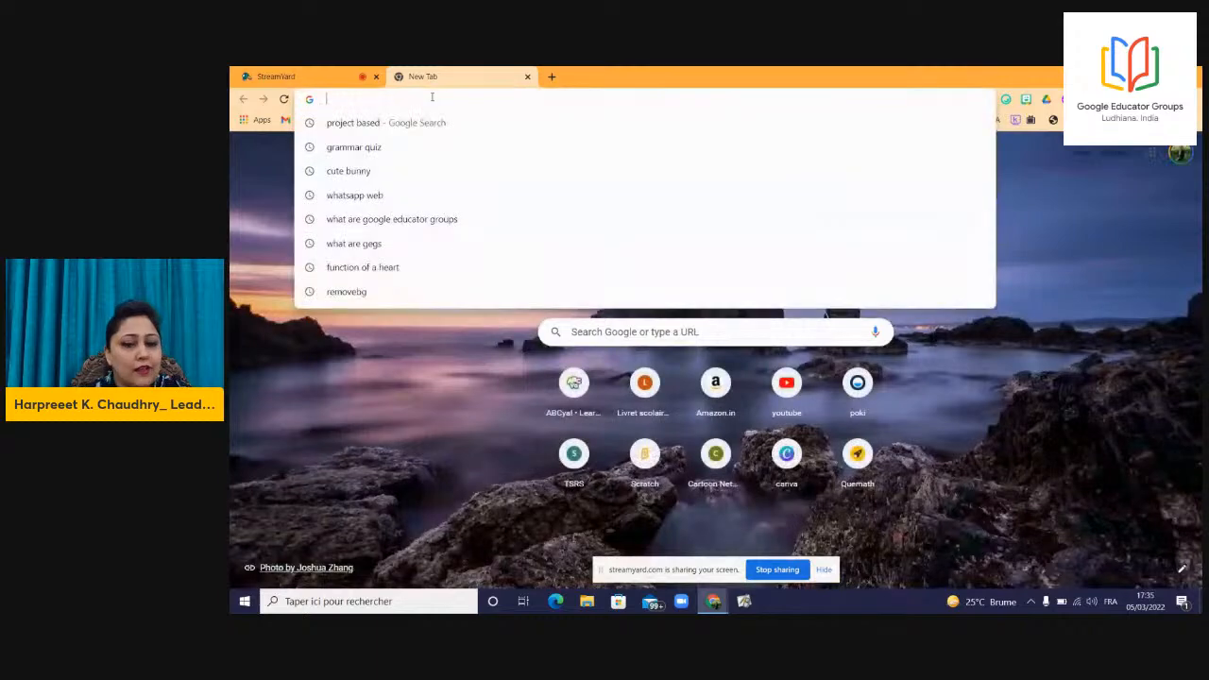
pyautogui.write('genial')
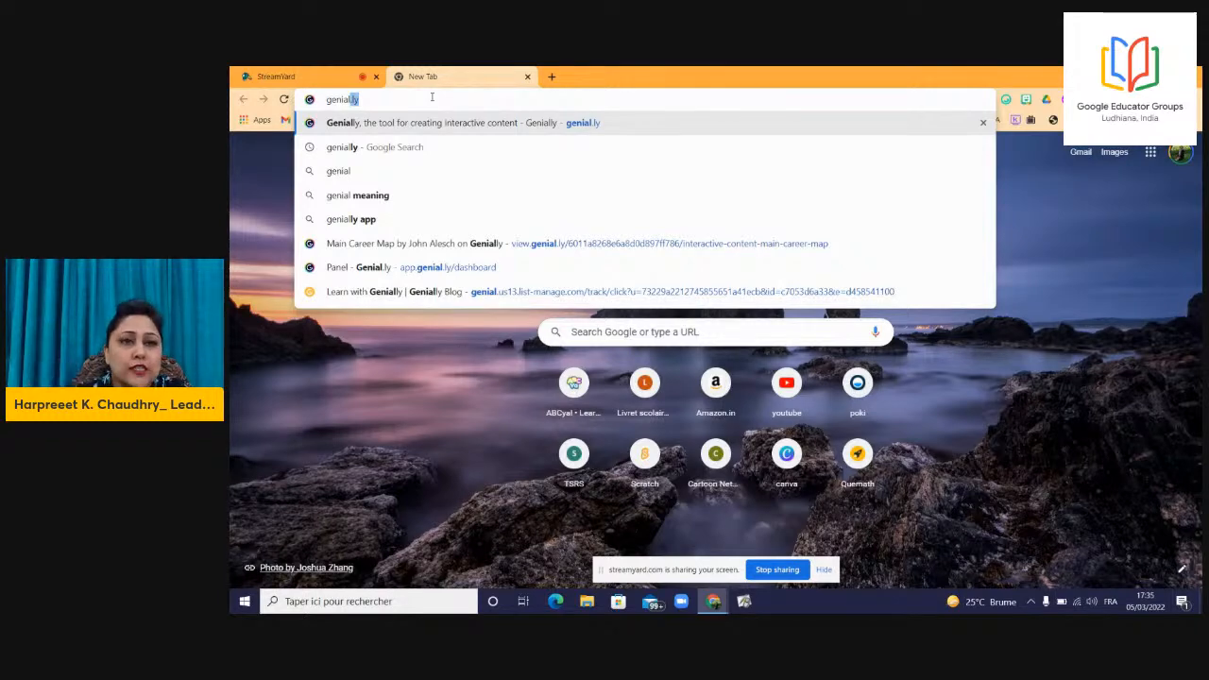
pyautogui.press('Return')
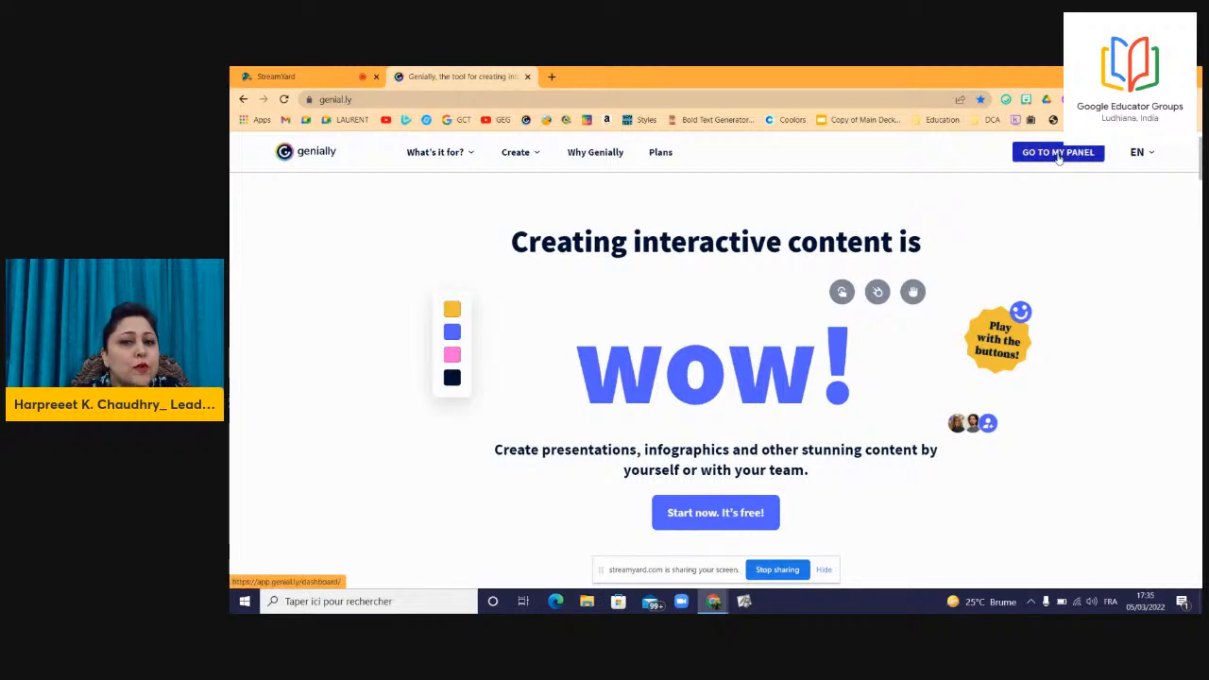
# Dismiss the screen-sharing notice and go to the personal Genially panel.
pyautogui.click(824, 570)
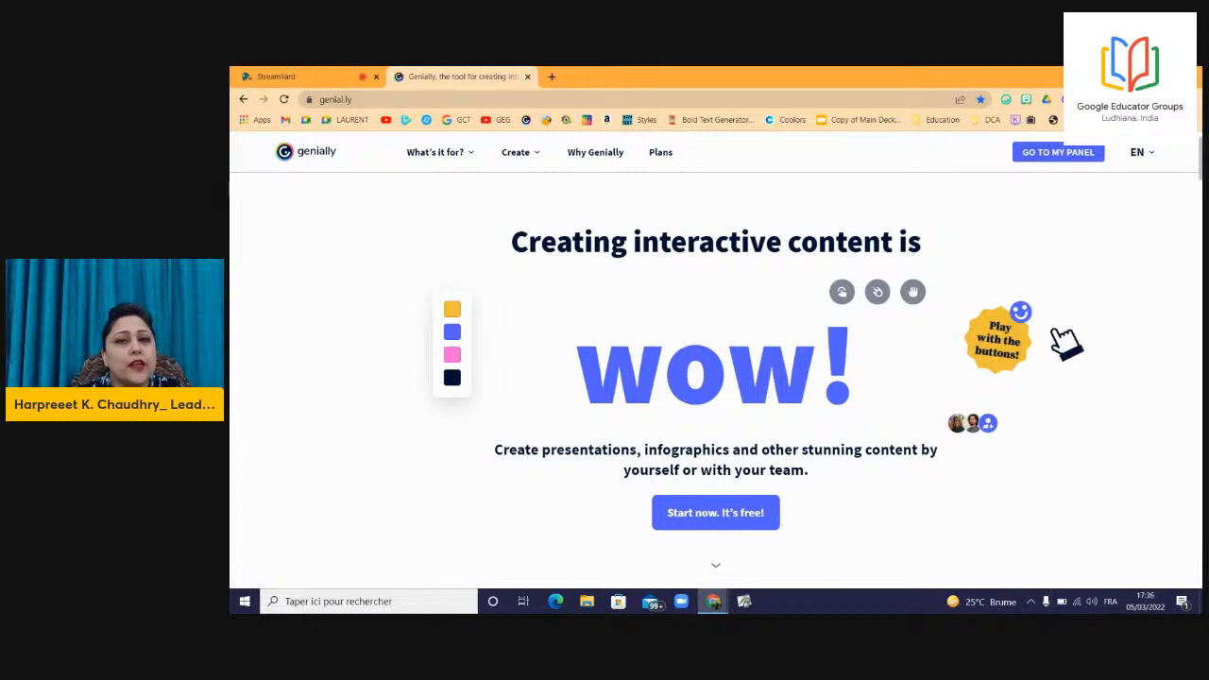
pyautogui.click(1059, 153)
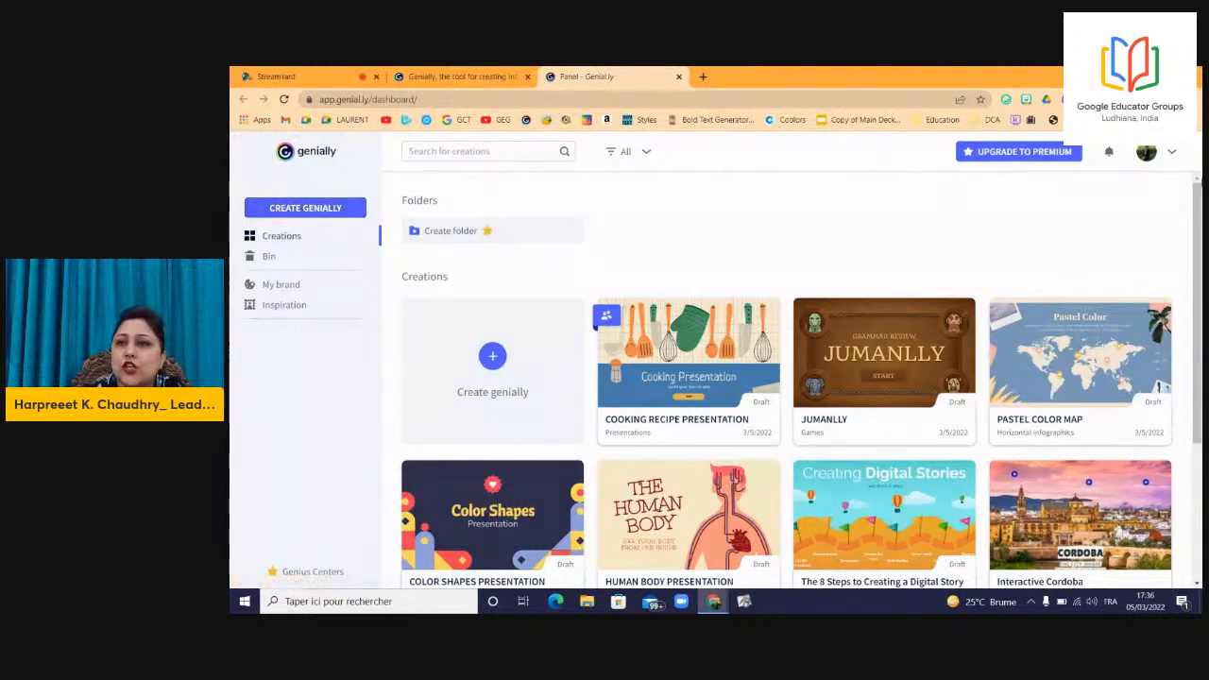
pyautogui.moveTo(1196, 265)
pyautogui.mouseDown()
pyautogui.moveTo(1196, 276)
pyautogui.moveTo(1196, 265)
pyautogui.mouseUp()
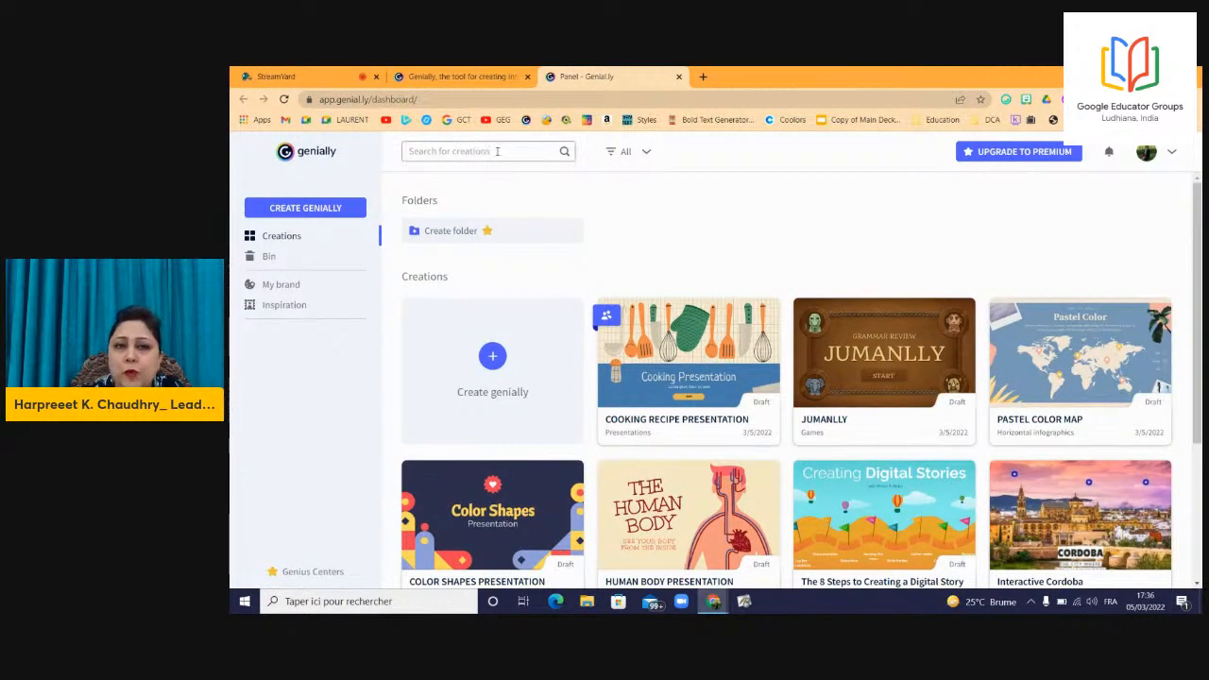
pyautogui.click(612, 153)
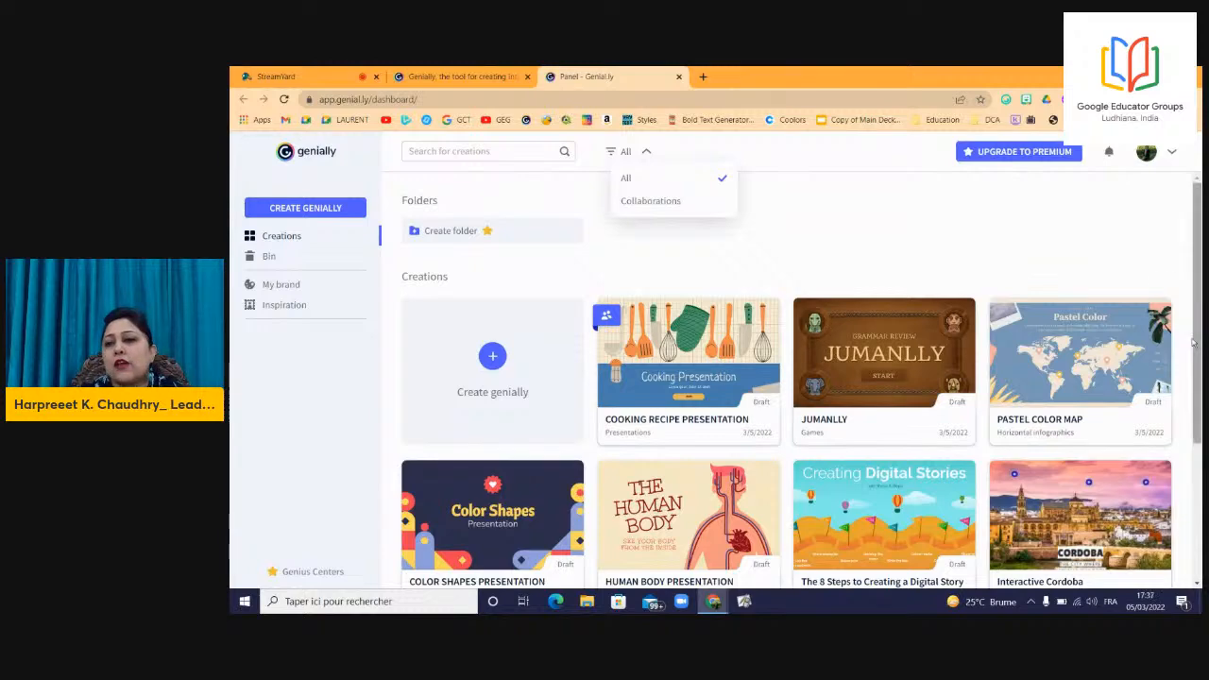
pyautogui.moveTo(1195, 326); pyautogui.dragTo(1195, 348)
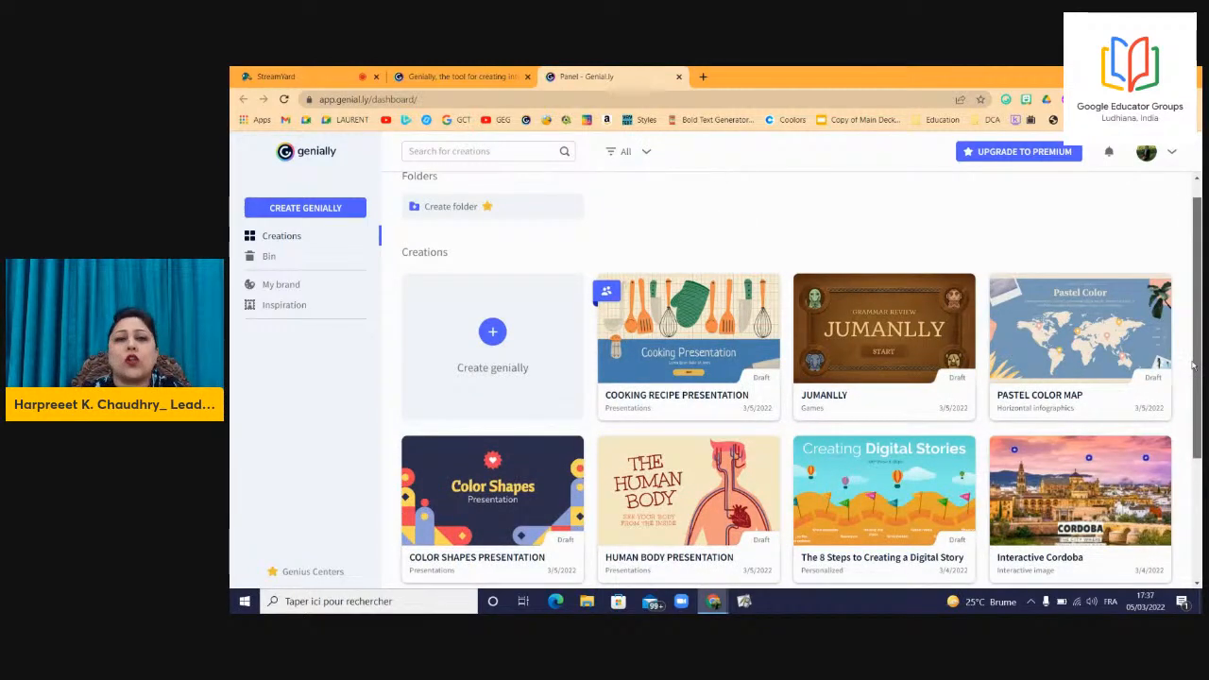
pyautogui.scroll(1, 1193, 367)
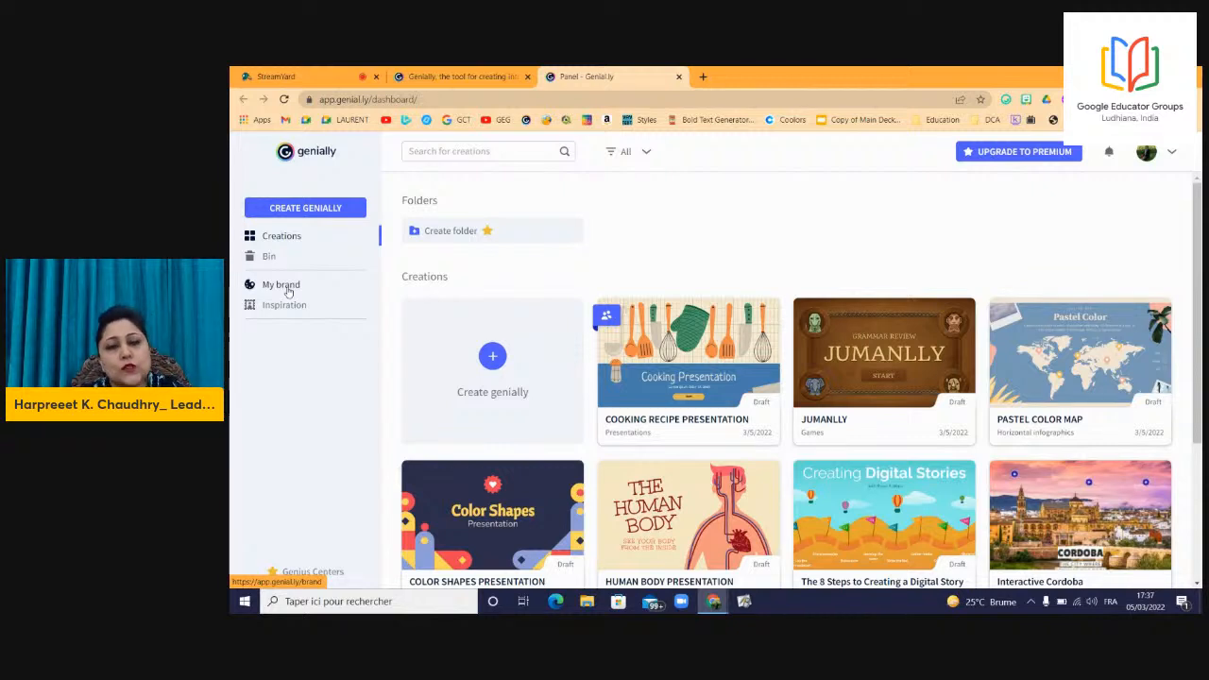
pyautogui.moveTo(467, 235)
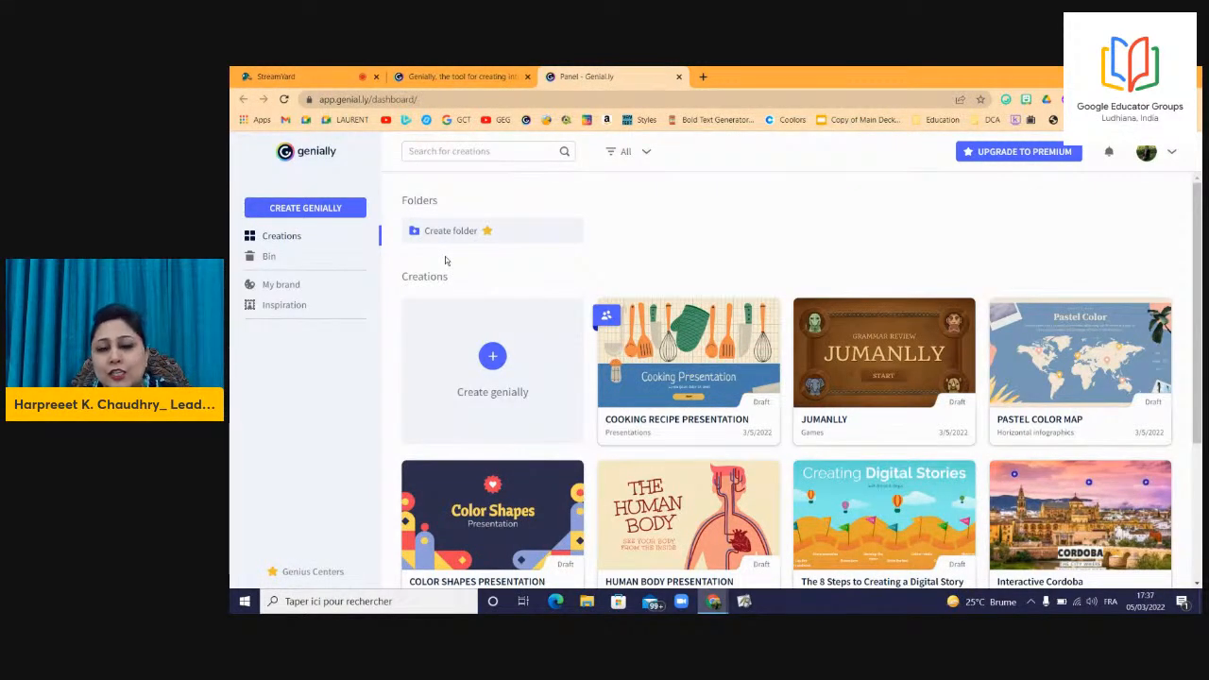
# Browse the Inspiration gallery templates and preview the Main Career Map interactive image.
pyautogui.click(294, 310)
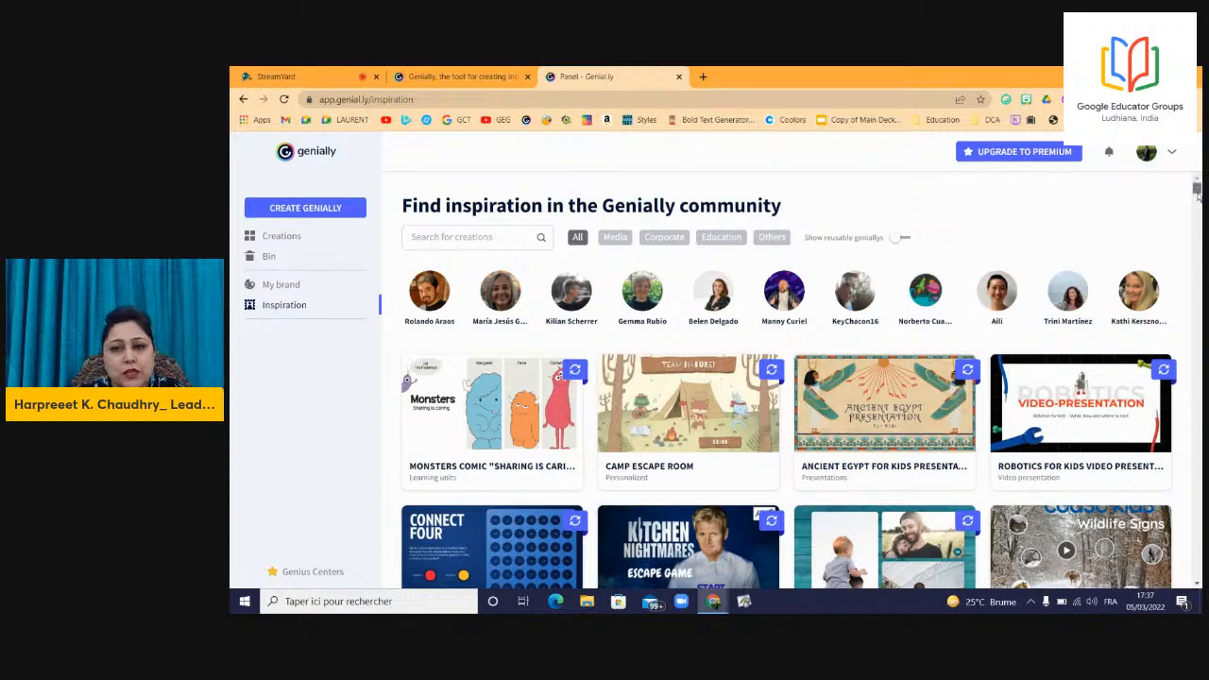
pyautogui.moveTo(1198, 193); pyautogui.dragTo(885, 253)
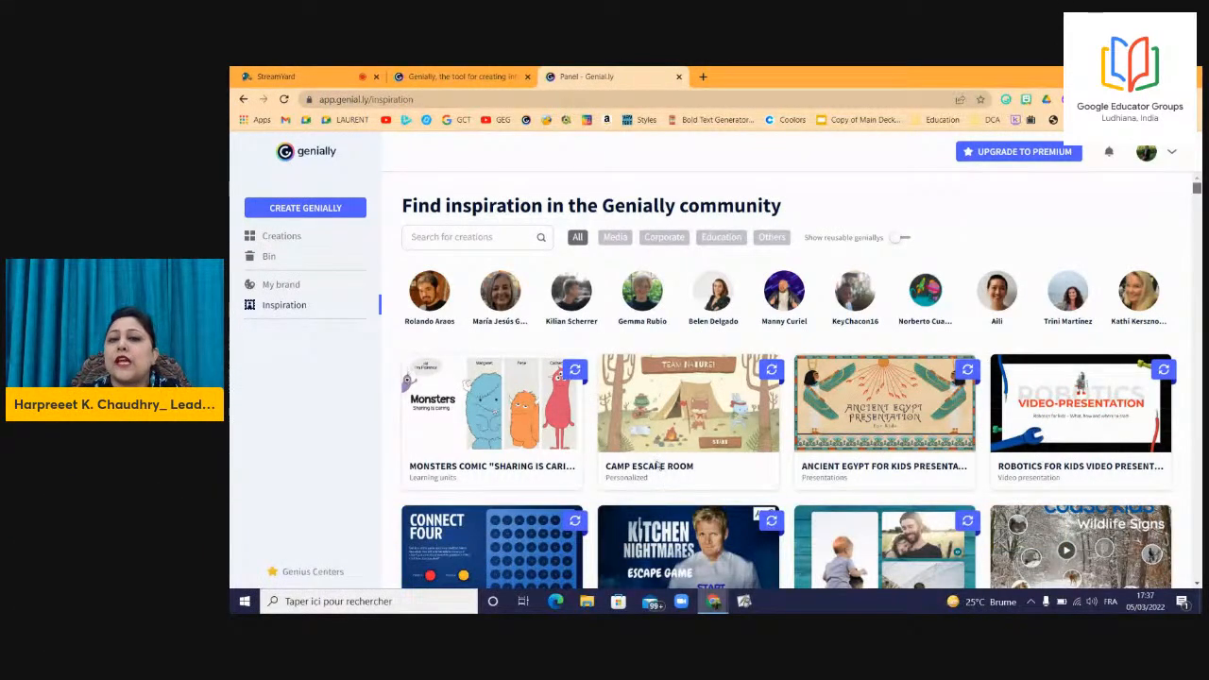
pyautogui.moveTo(1196, 189); pyautogui.dragTo(1192, 270)
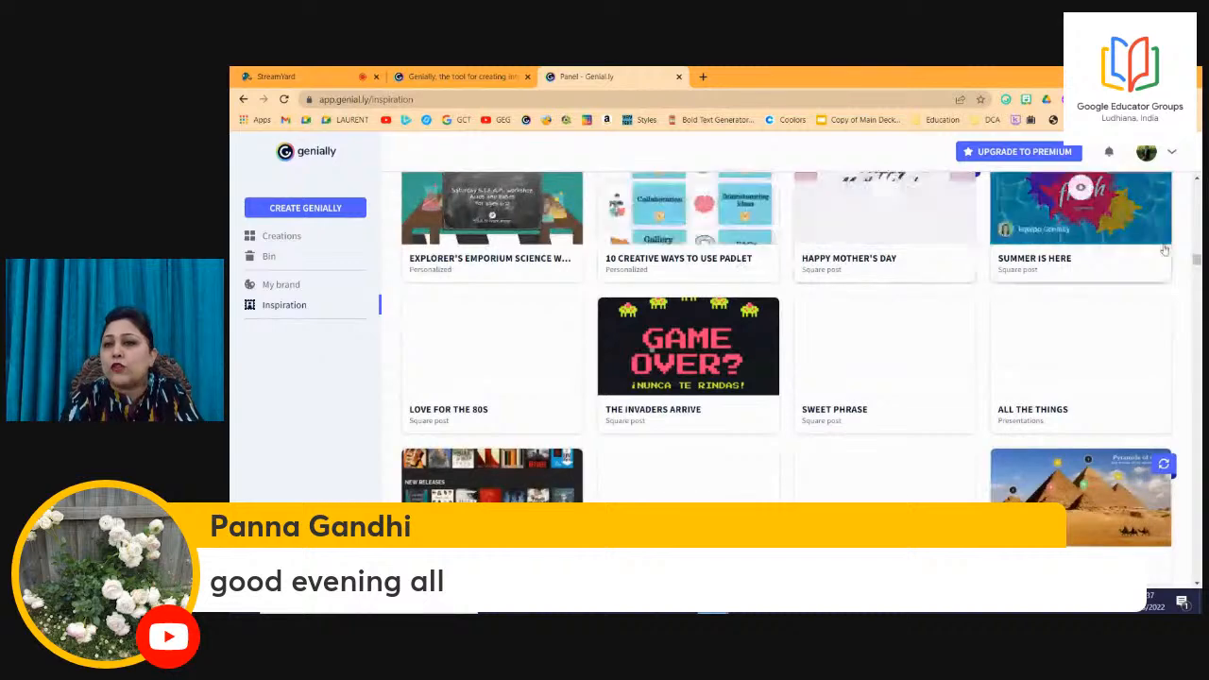
pyautogui.click(1198, 180)
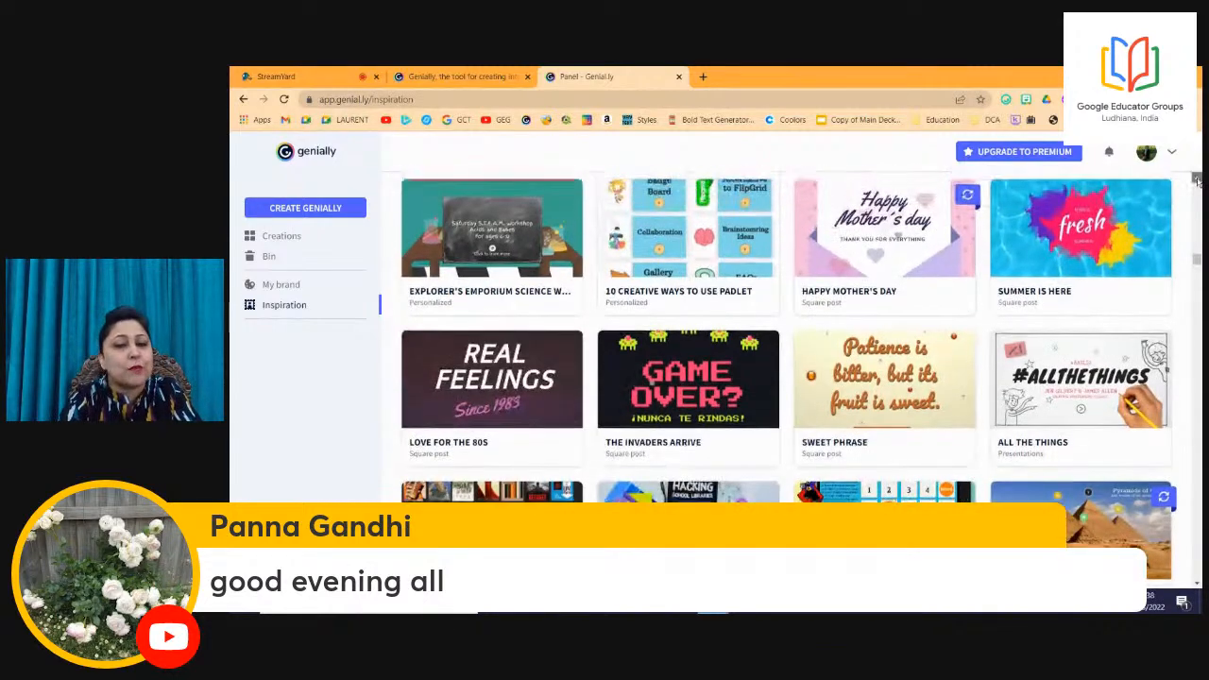
pyautogui.click(1197, 179)
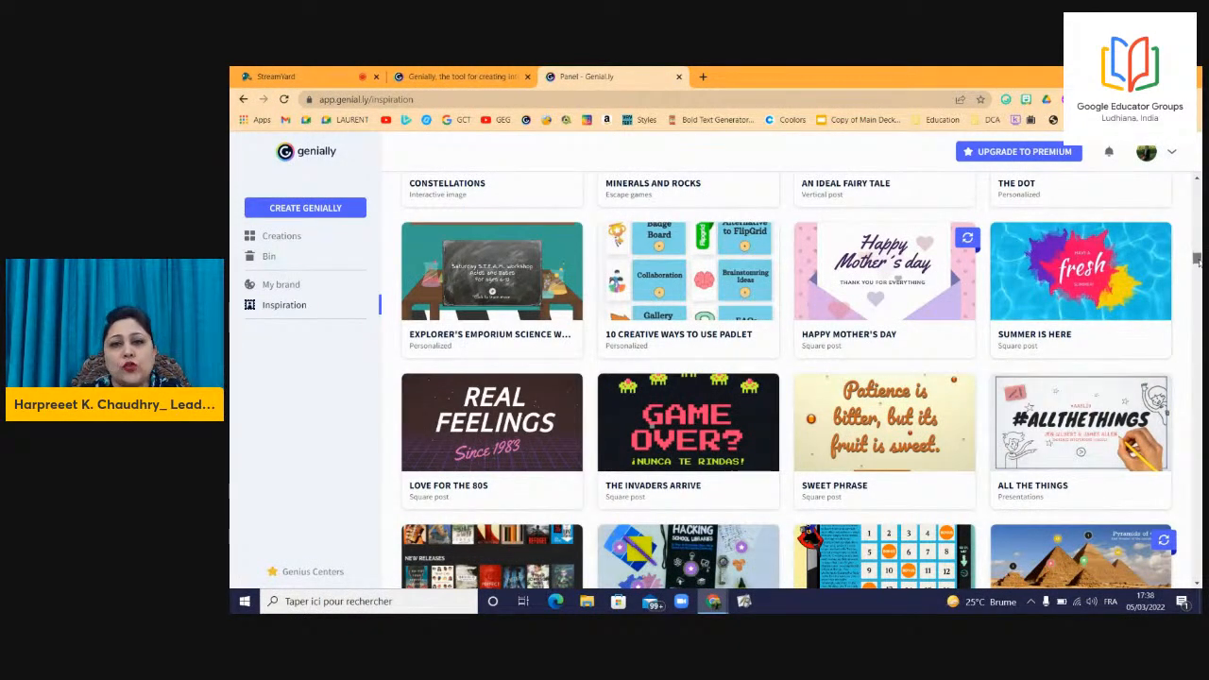
pyautogui.scroll(3, 1197, 259)
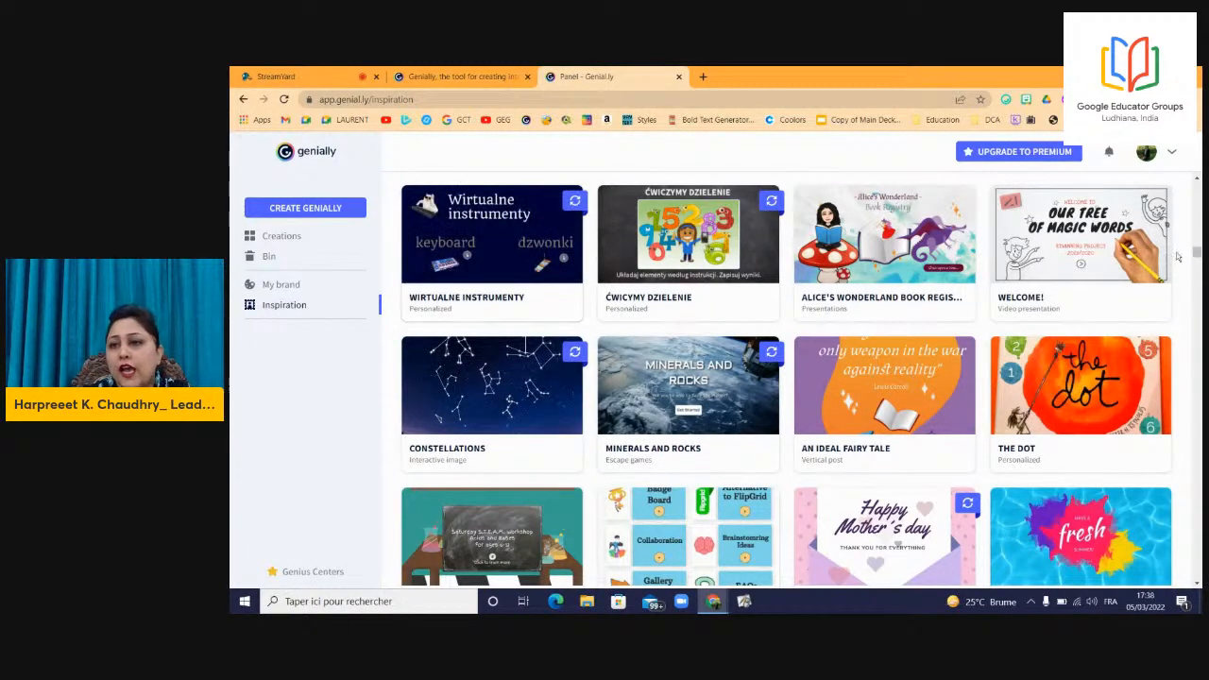
pyautogui.moveTo(1197, 257); pyautogui.dragTo(1197, 323)
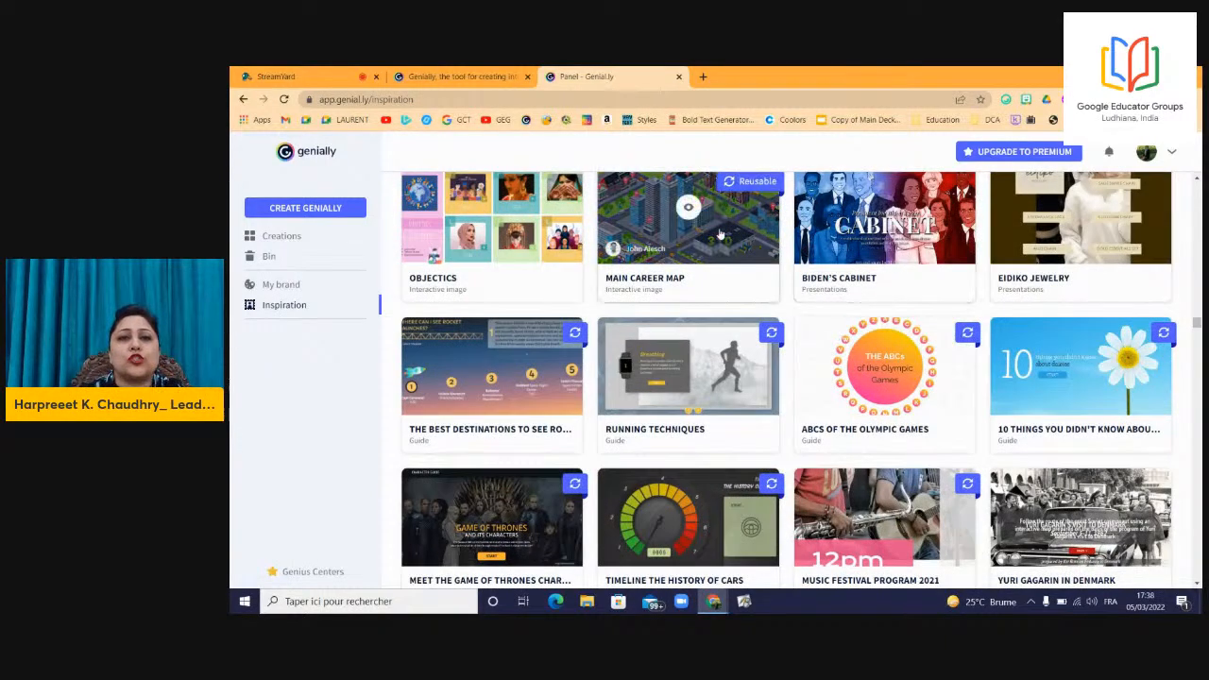
pyautogui.click(720, 234)
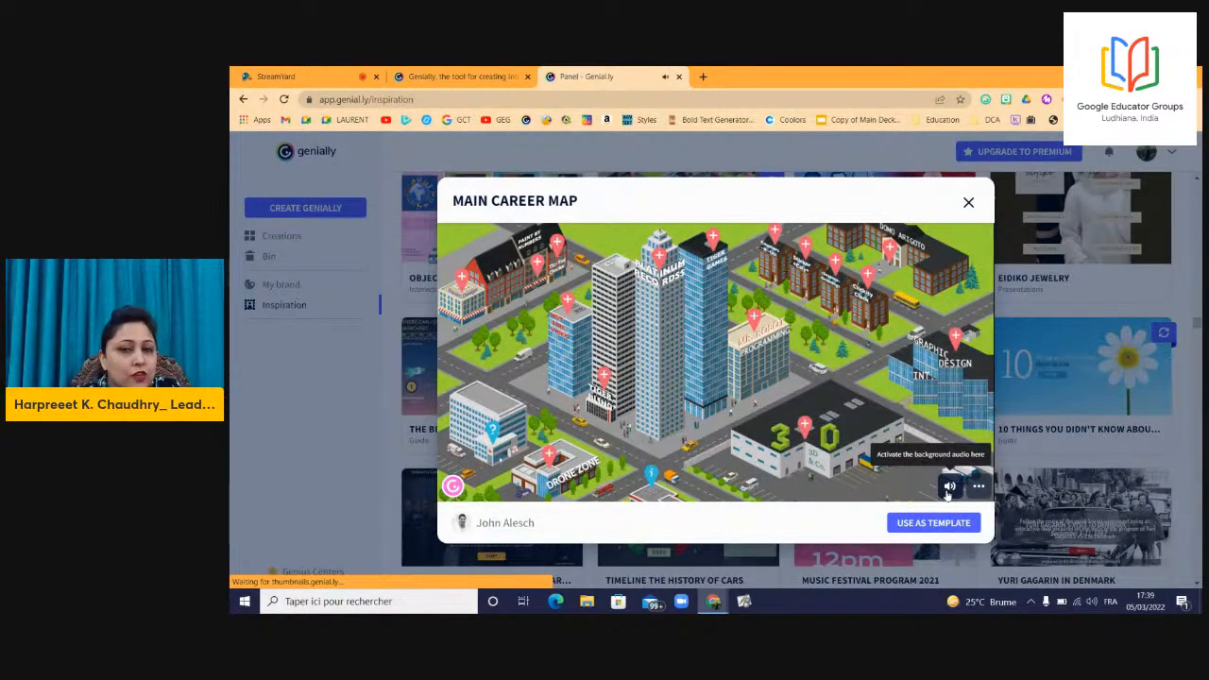
# Turn on the map's audio and check the Coasters R Us page linked from a pin.
pyautogui.click(948, 491)
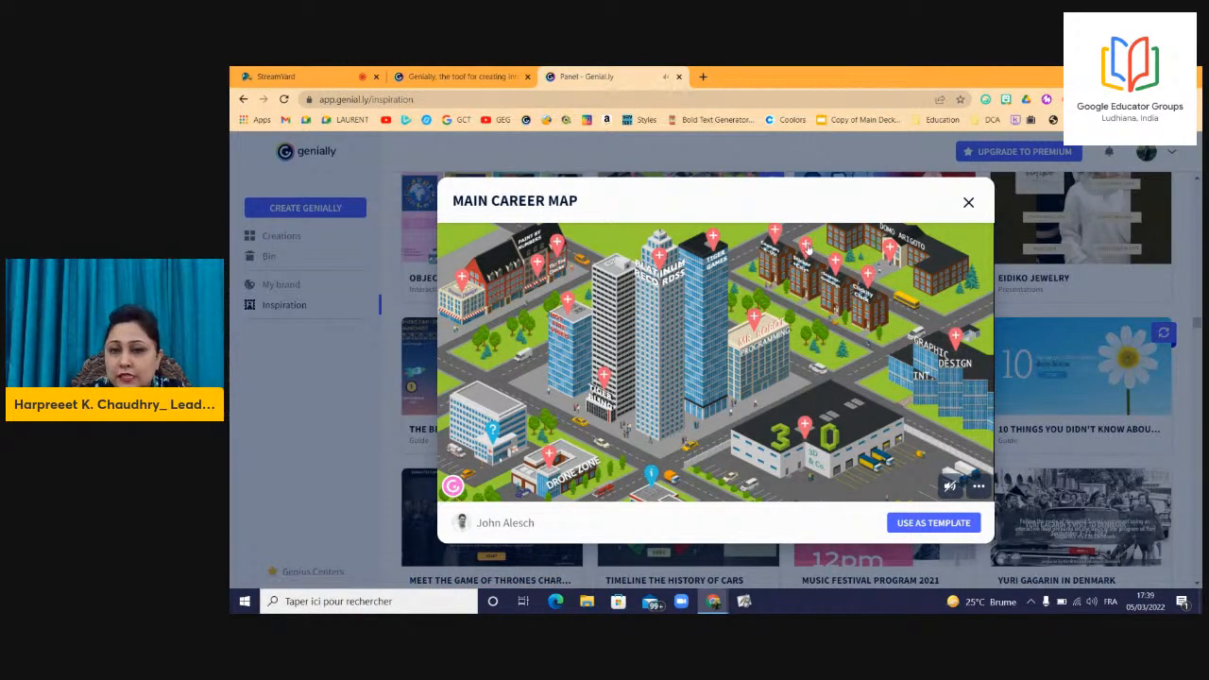
pyautogui.click(770, 229)
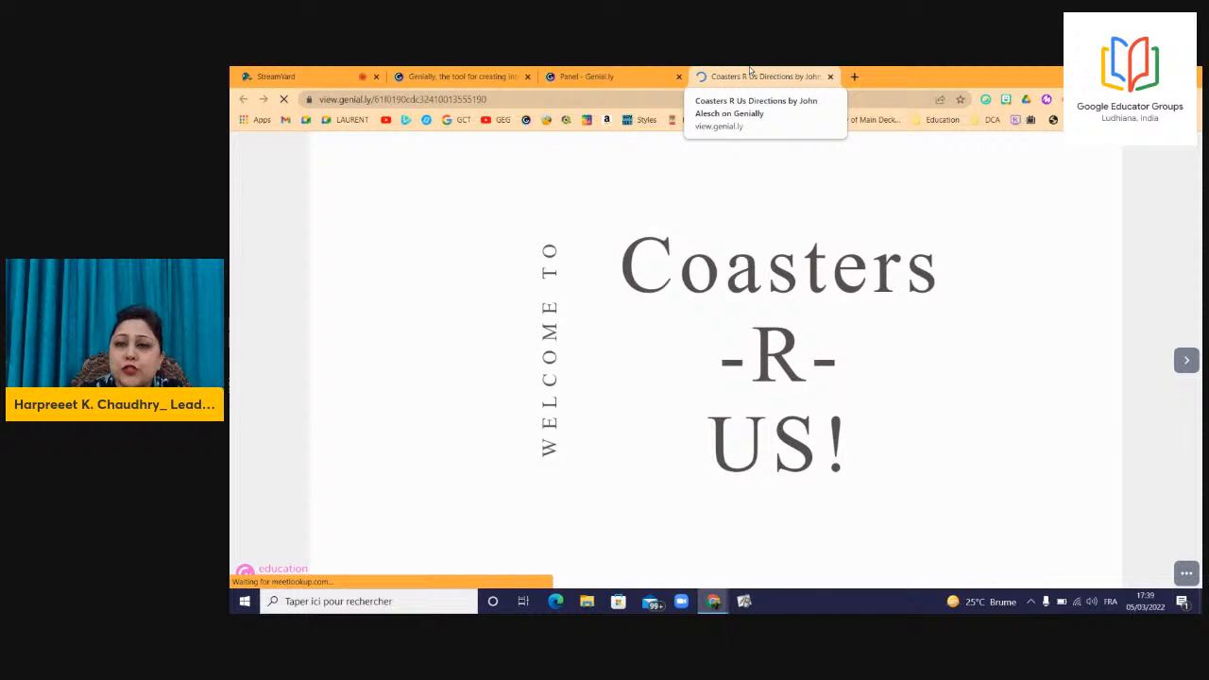
pyautogui.click(830, 76)
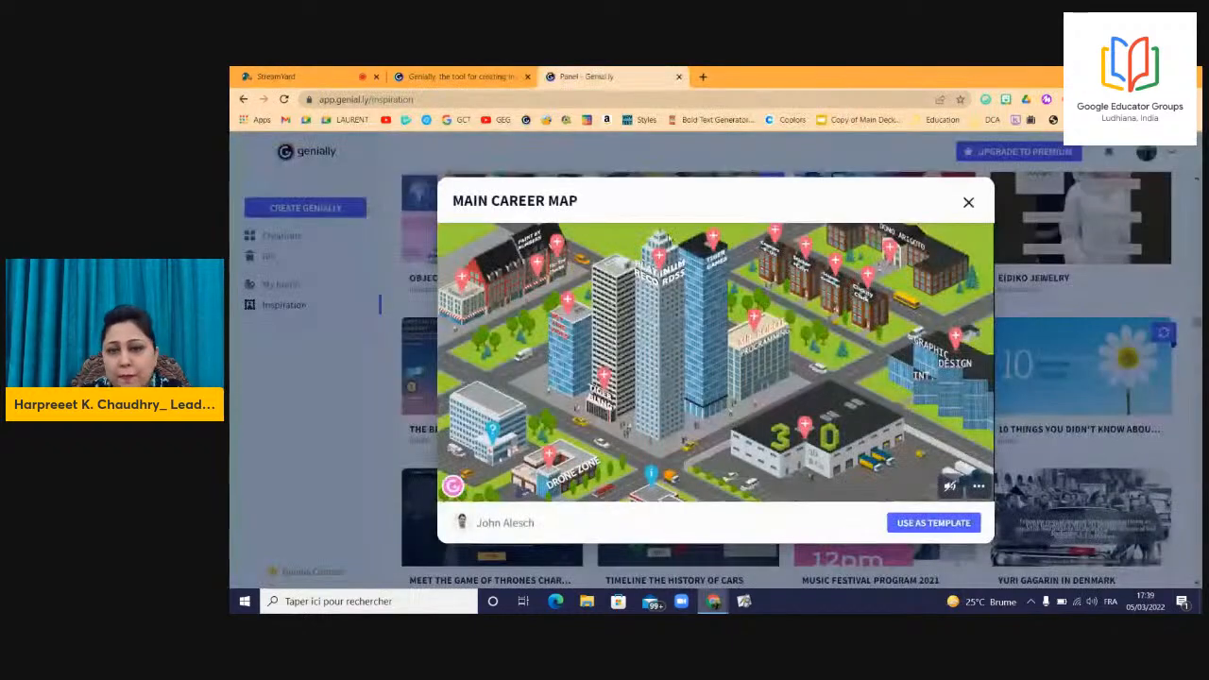
# View the linked Graphic Design presentation, close it, and reopen the creations dashboard.
pyautogui.click(955, 346)
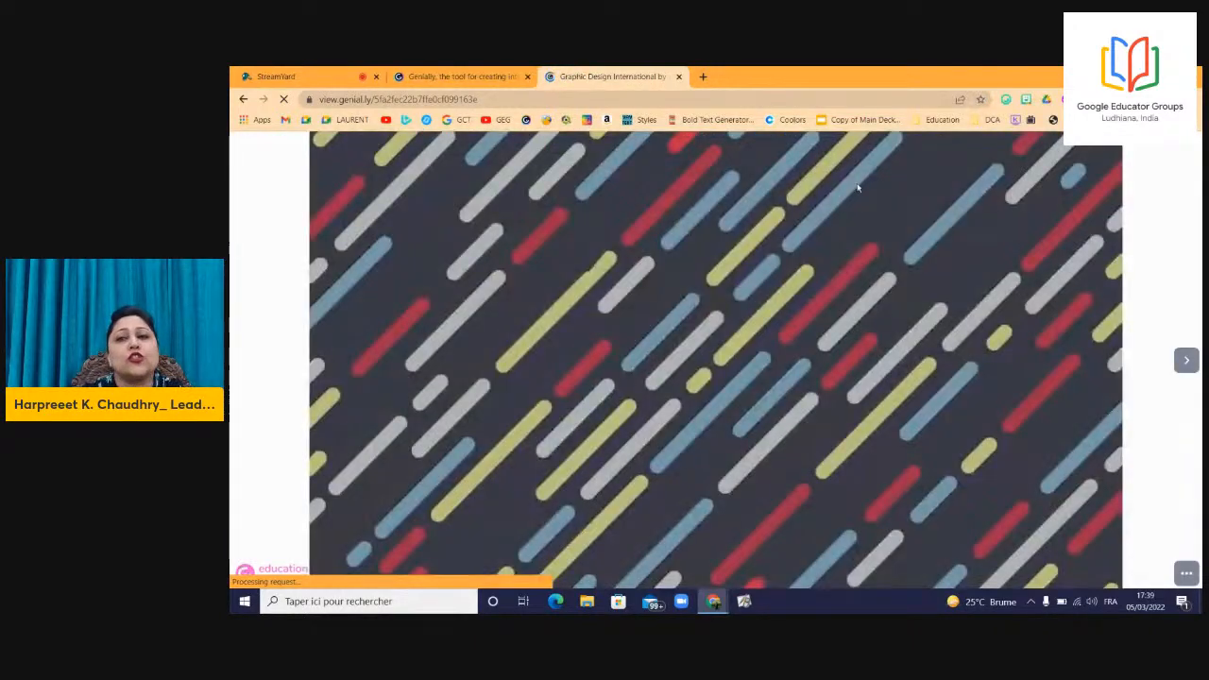
pyautogui.click(1188, 359)
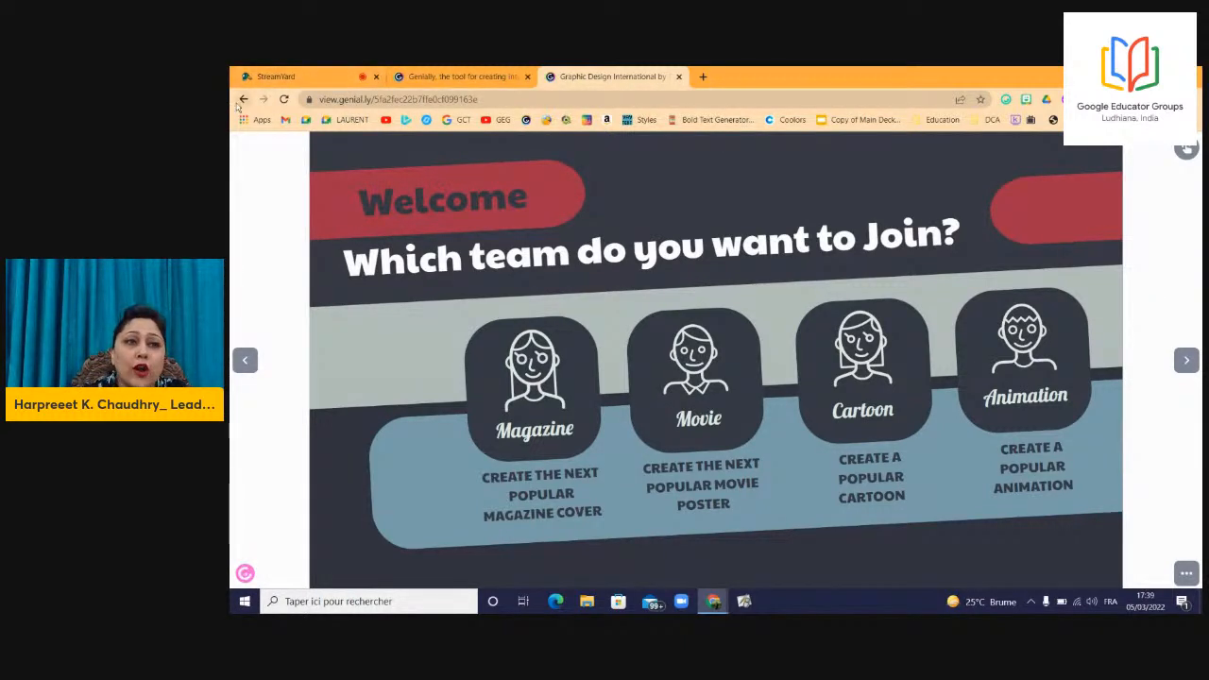
pyautogui.click(678, 77)
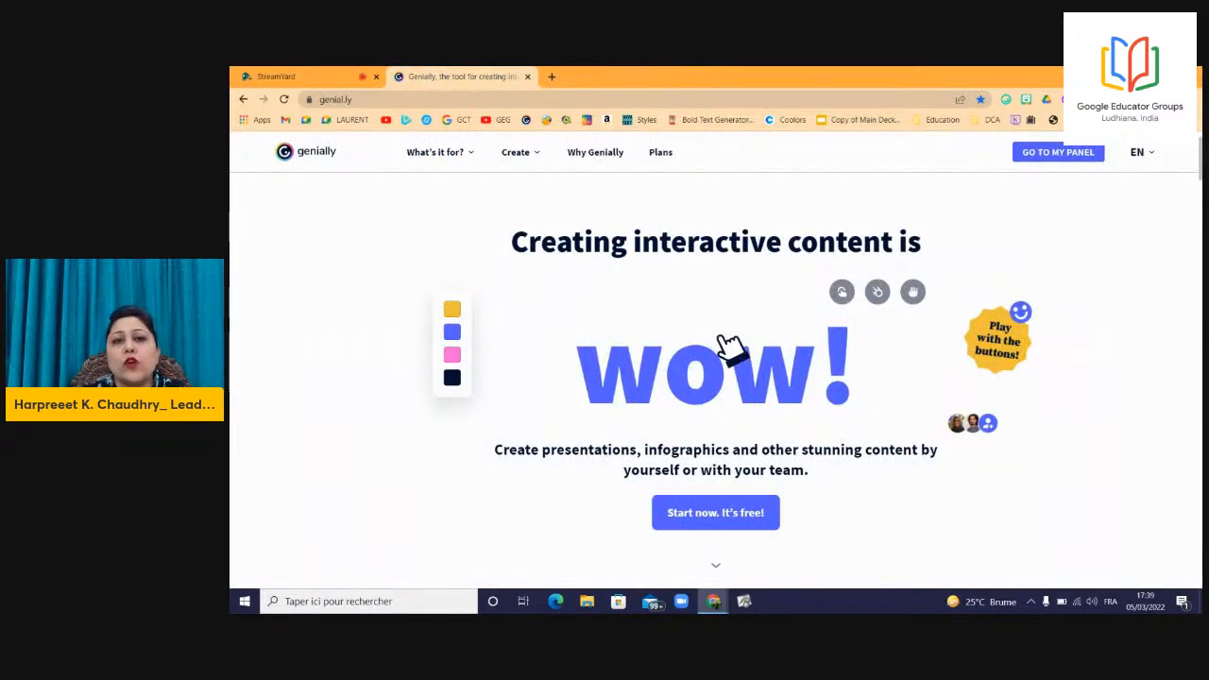
pyautogui.click(1056, 153)
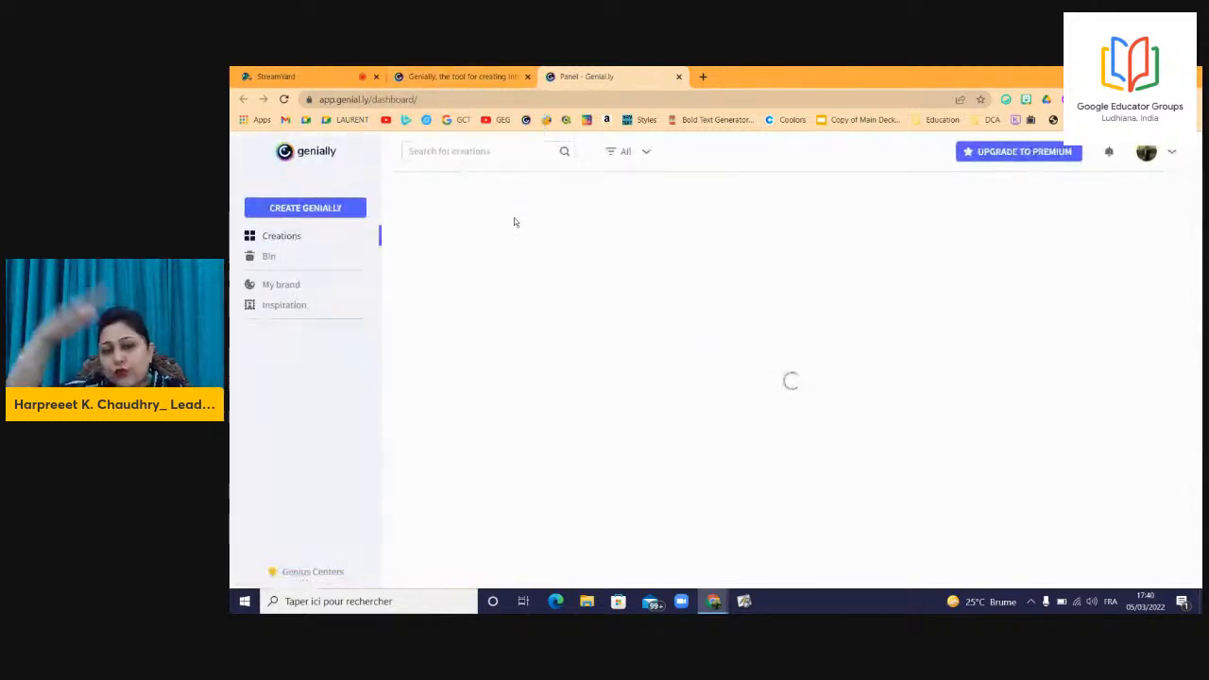
# Open the Inspiration gallery from the left sidebar.
pyautogui.click(271, 313)
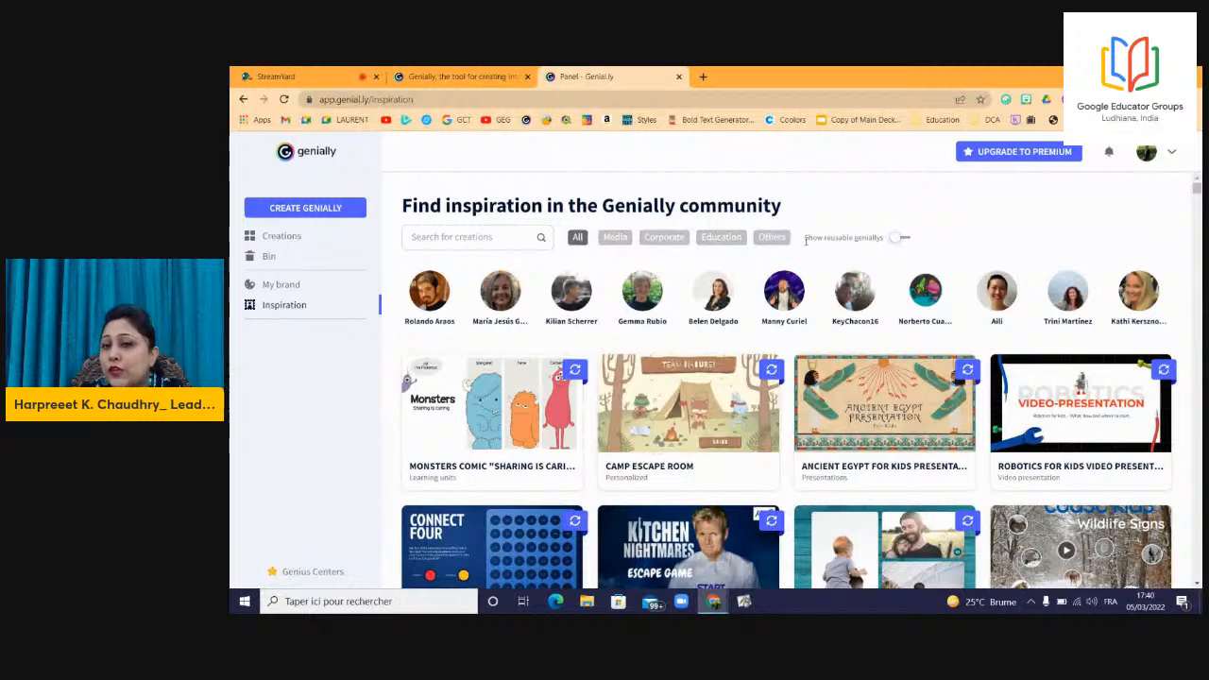
# Show only reusable geniallys, search for 'education', and scroll through the results.
pyautogui.click(903, 238)
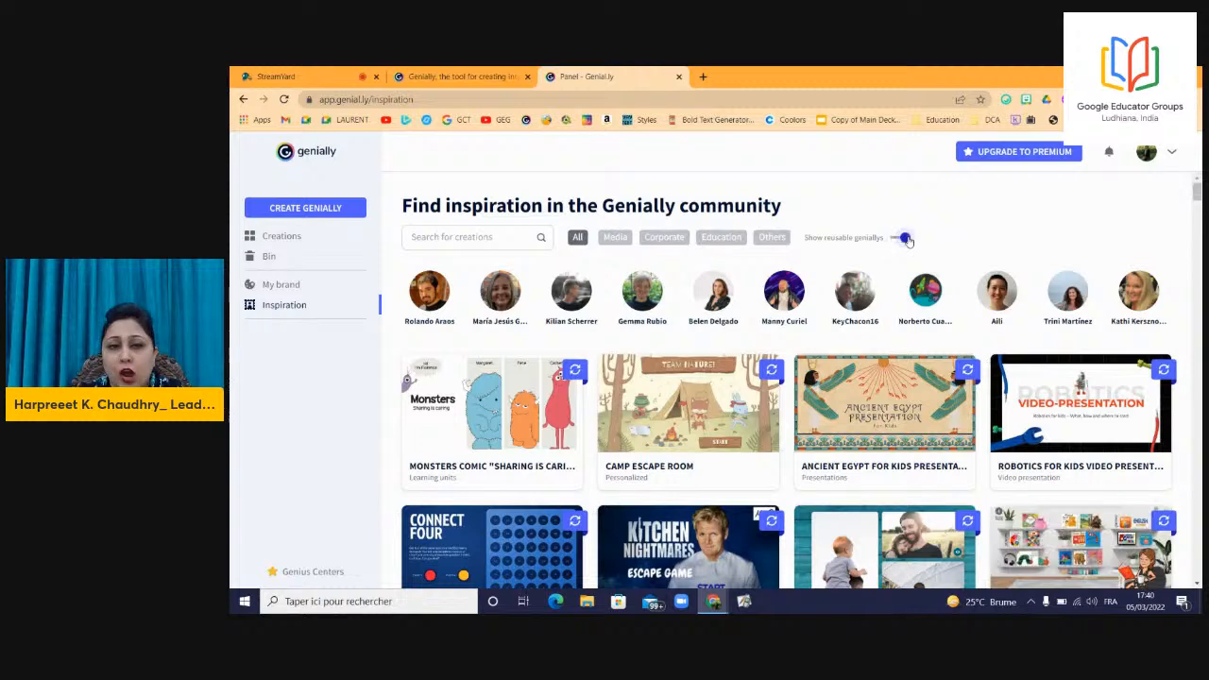
pyautogui.click(504, 236)
pyautogui.write('education')
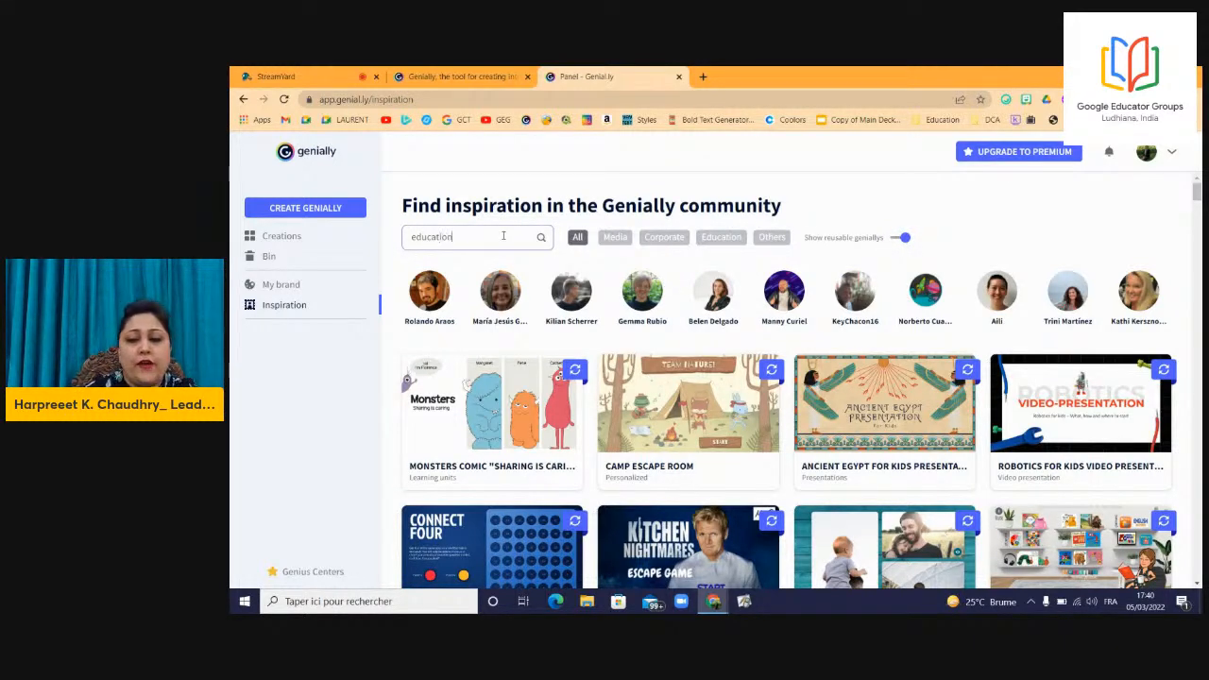
pyautogui.press('Return')
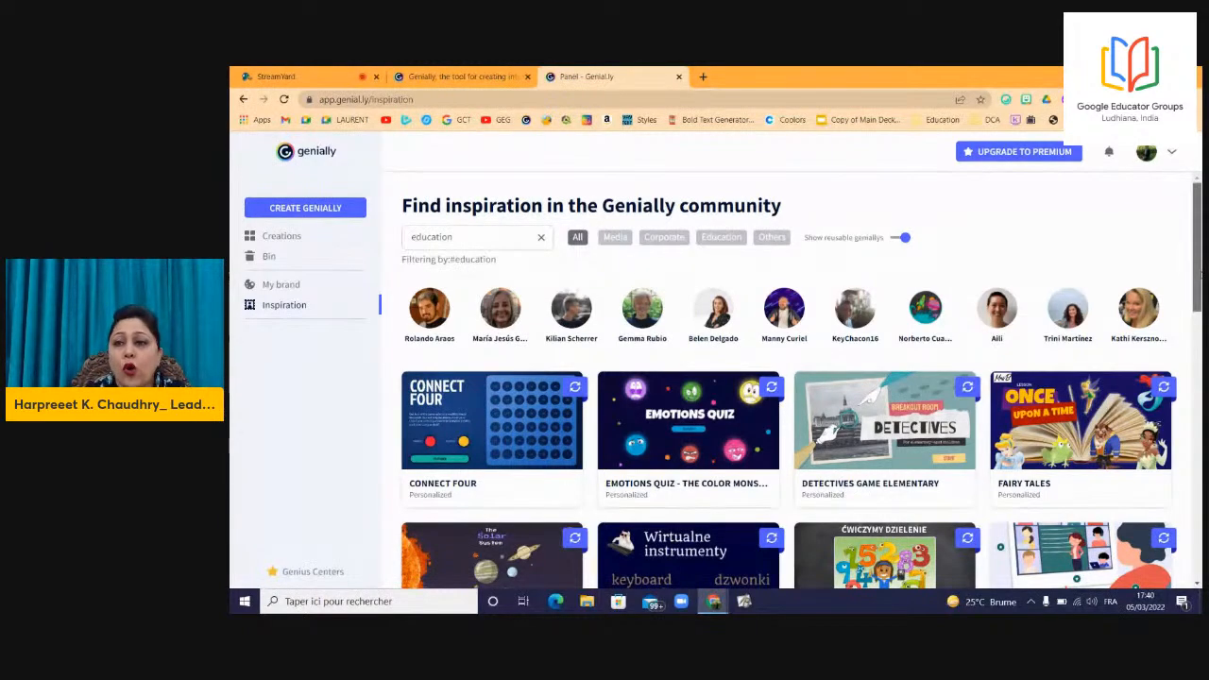
pyautogui.scroll(-2, 1196, 304)
pyautogui.moveTo(1195, 304); pyautogui.dragTo(1195, 310)
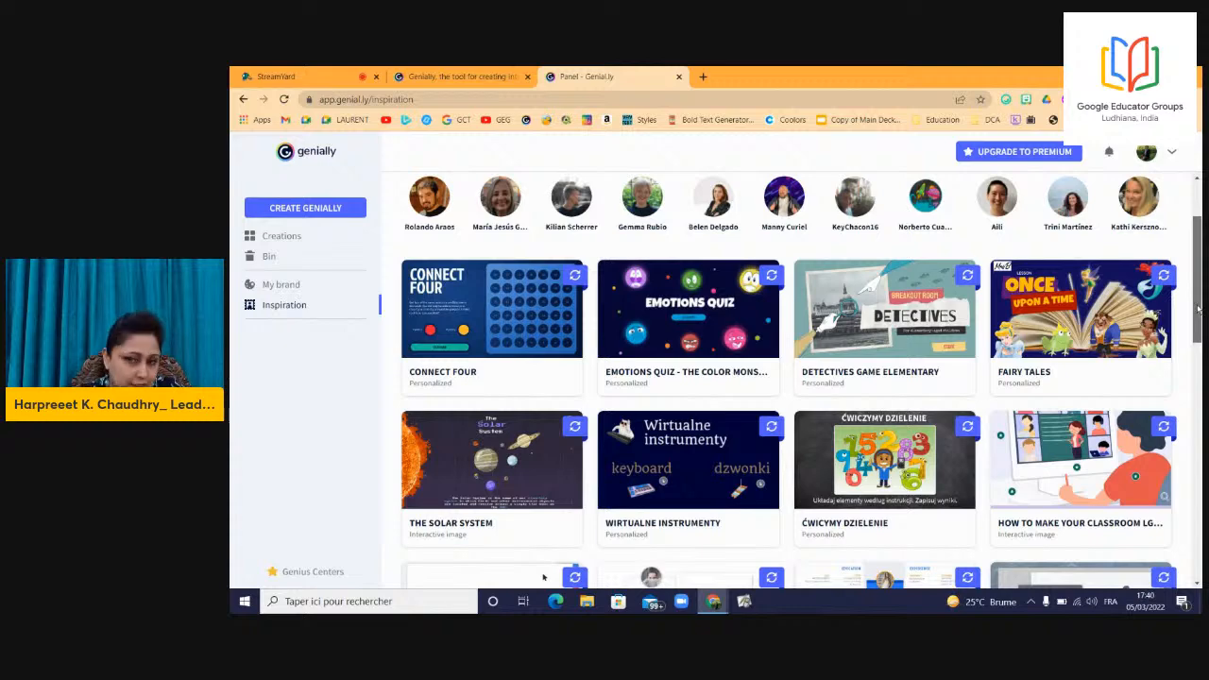
pyautogui.moveTo(1197, 306)
pyautogui.mouseDown()
pyautogui.moveTo(1197, 288)
pyautogui.moveTo(1197, 310)
pyautogui.mouseUp()
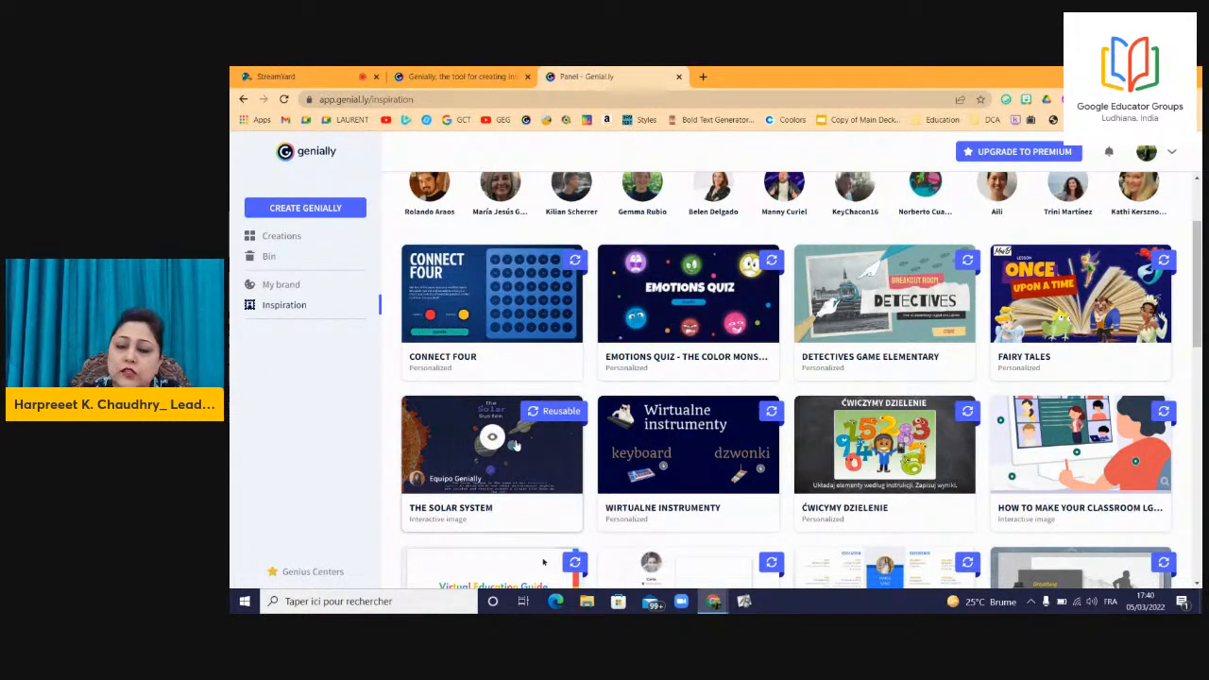
pyautogui.moveTo(1199, 281); pyautogui.dragTo(1198, 236)
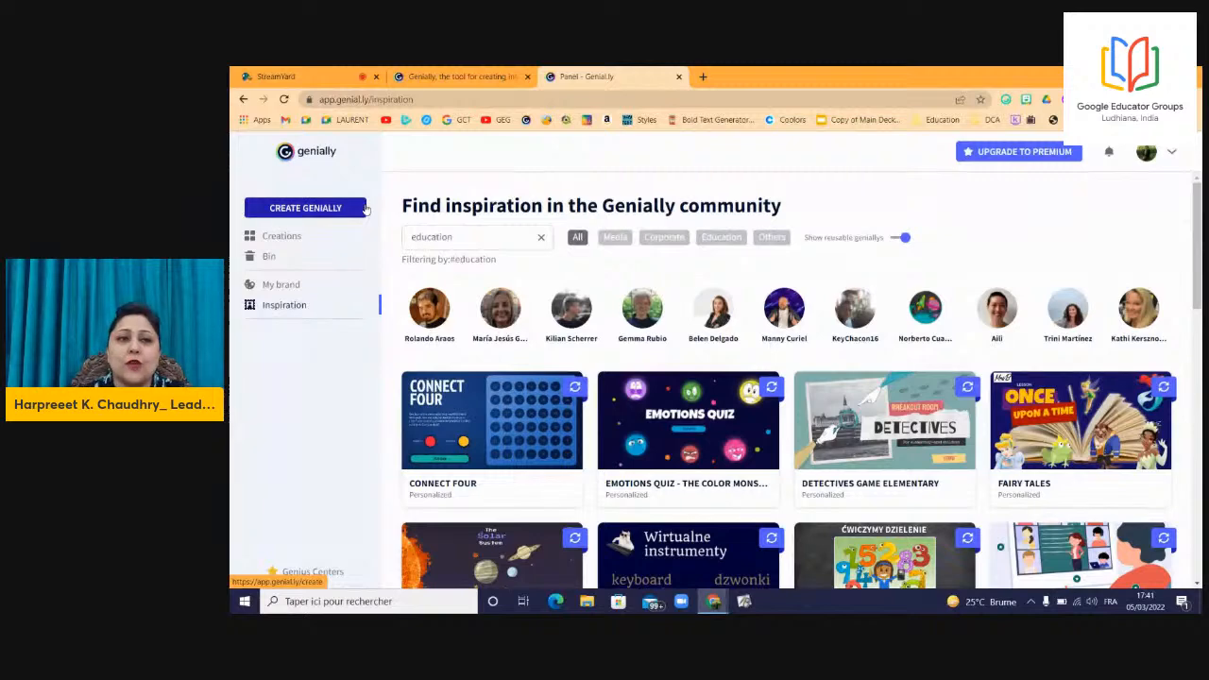
# From Create Genially, choose the Interactive image creation type.
pyautogui.click(304, 210)
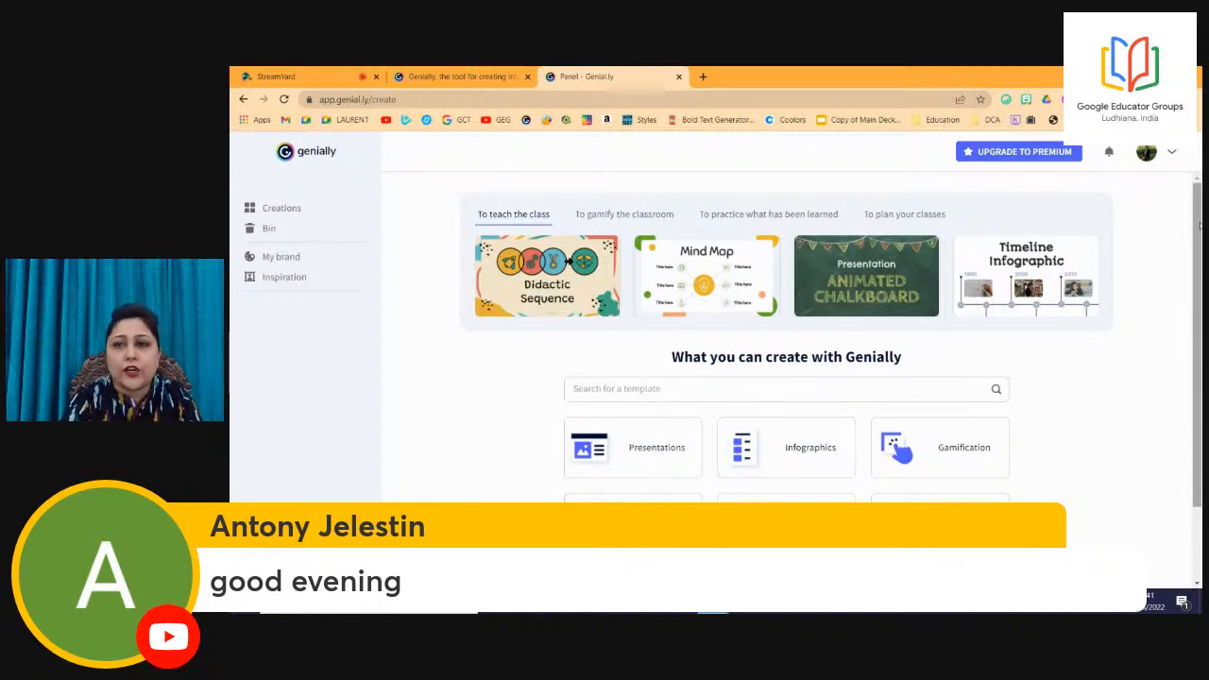
pyautogui.moveTo(1200, 225); pyautogui.dragTo(1192, 325)
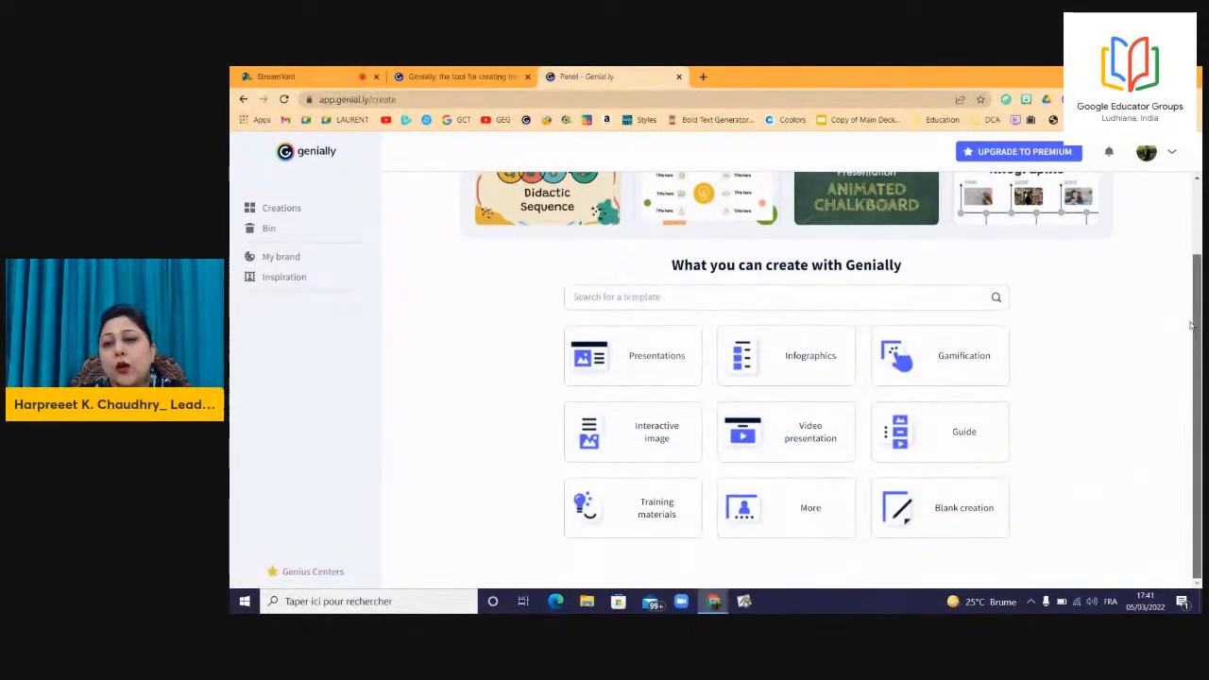
pyautogui.scroll(1, 973, 351)
pyautogui.scroll(-1, 1165, 378)
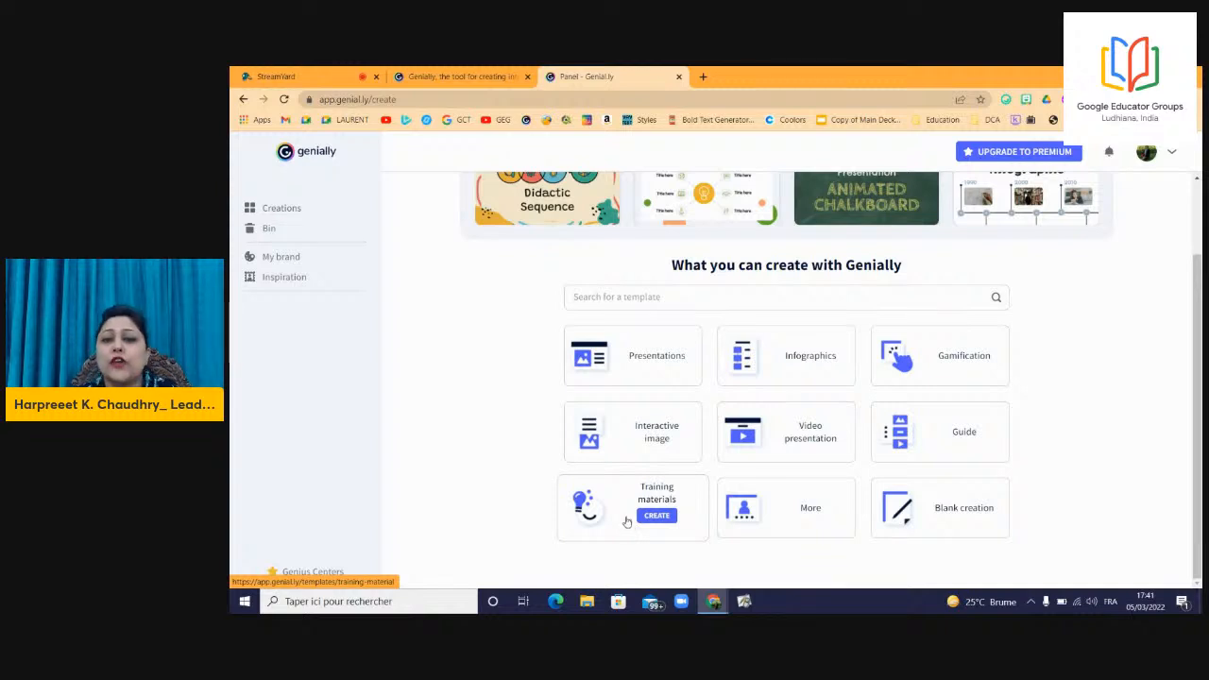
pyautogui.click(666, 431)
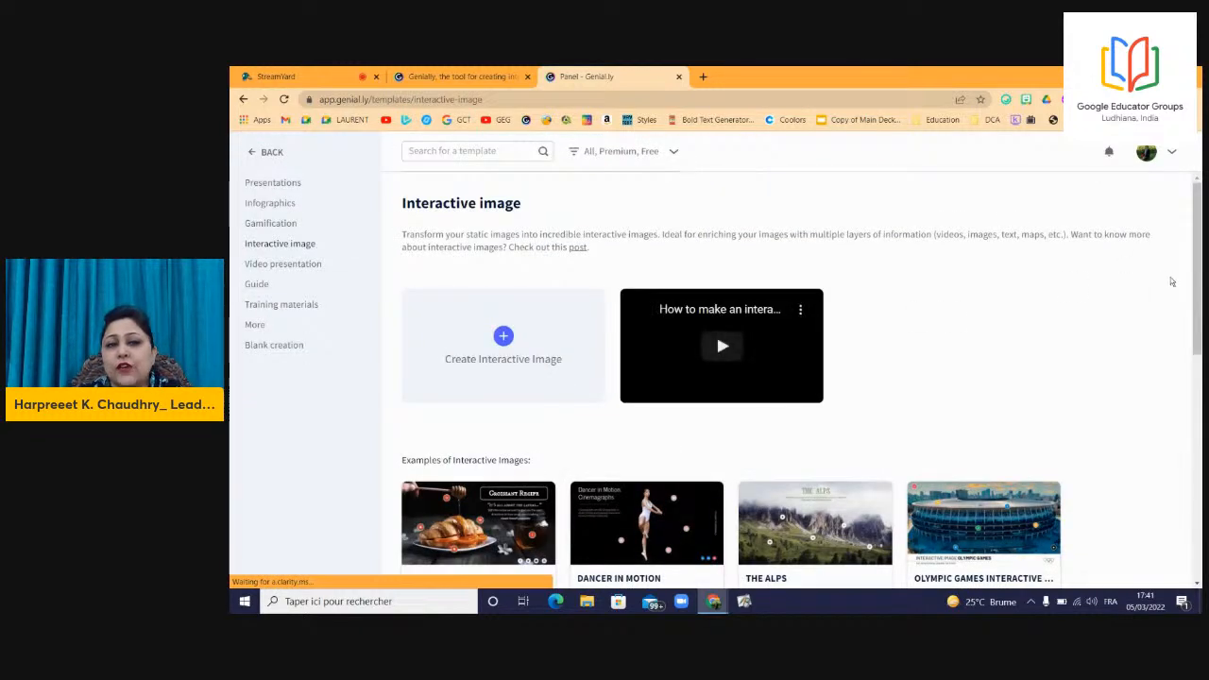
# Look through examples like Croissant Recipe and The Alps, then choose Create Interactive Image.
pyautogui.scroll(-1, 1200, 280)
pyautogui.moveTo(1200, 280); pyautogui.dragTo(1200, 380)
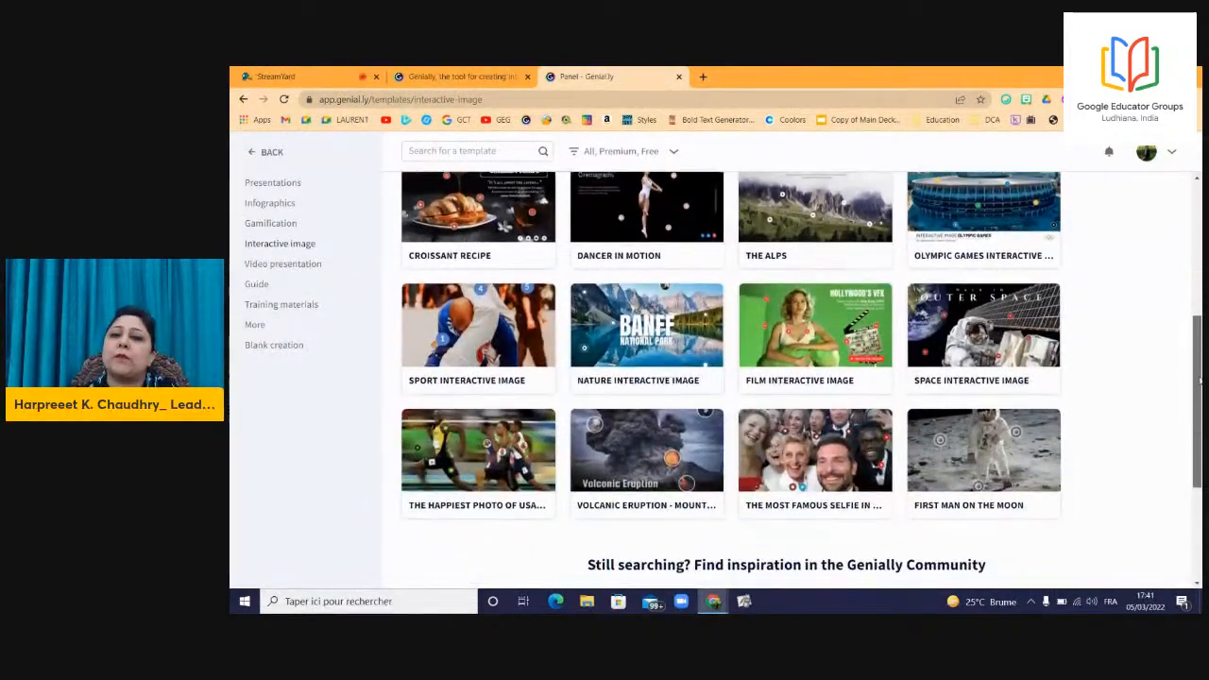
pyautogui.moveTo(1195, 395); pyautogui.dragTo(1196, 401)
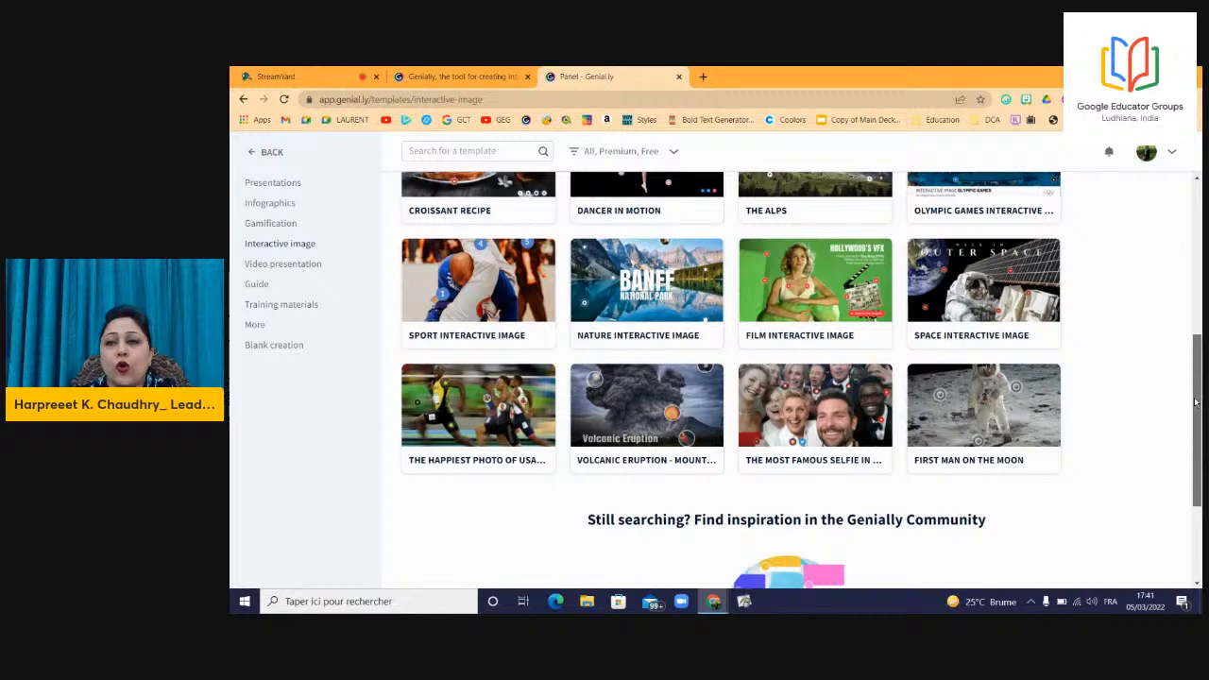
pyautogui.scroll(5, 677, 410)
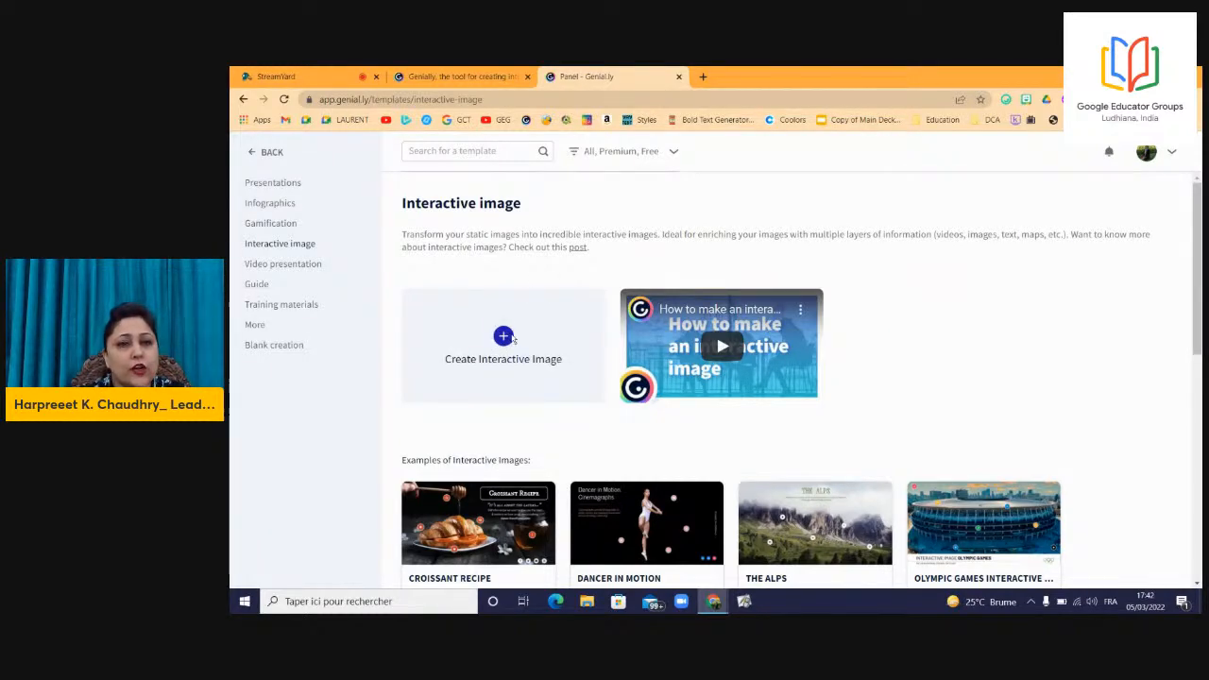
pyautogui.click(512, 338)
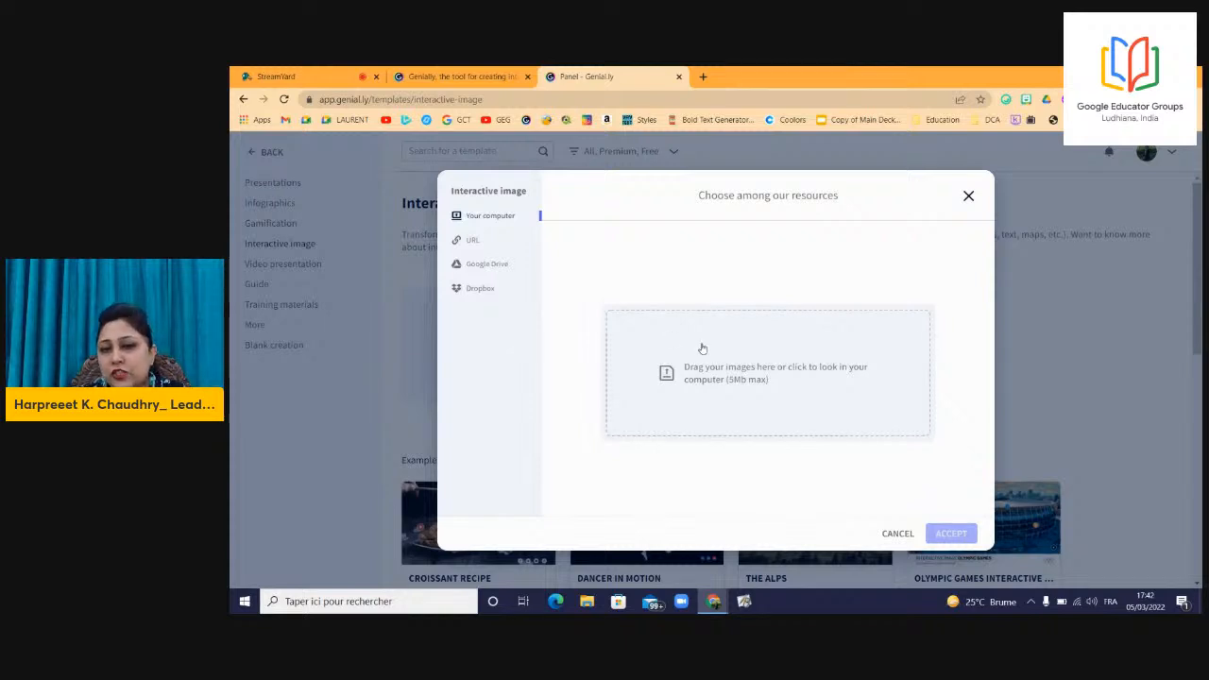
# Upload cordoba_spain (1) from the computer and accept it as the interactive image.
pyautogui.click(743, 380)
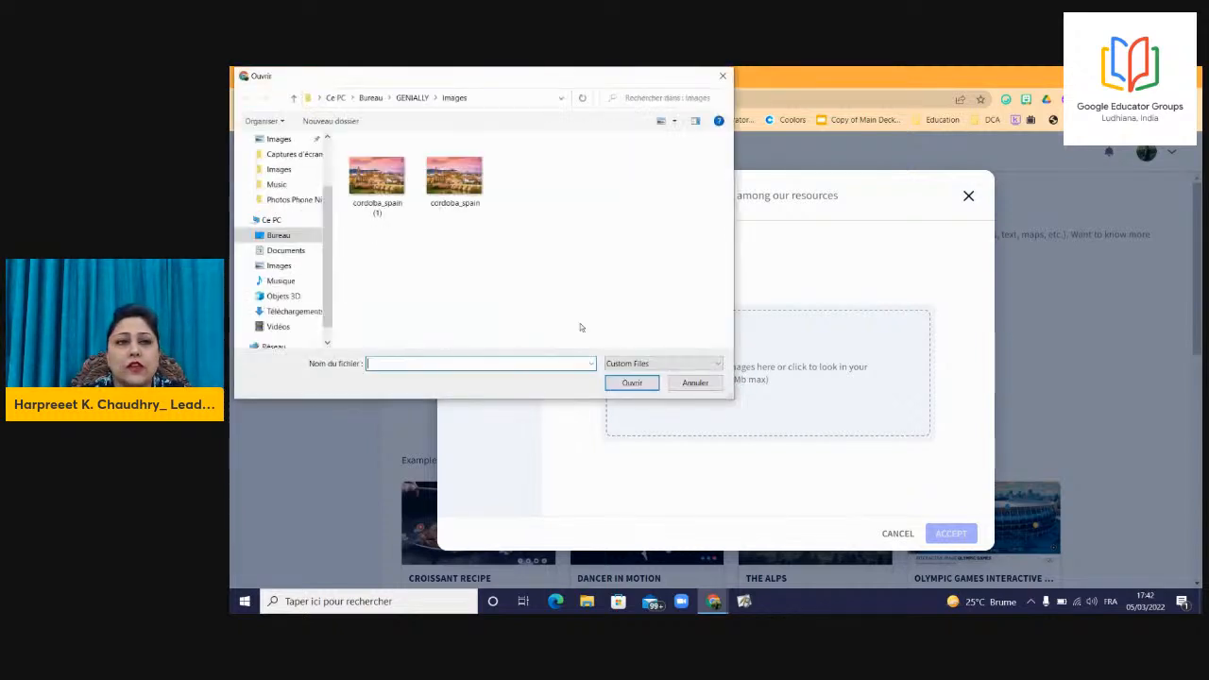
pyautogui.click(386, 181)
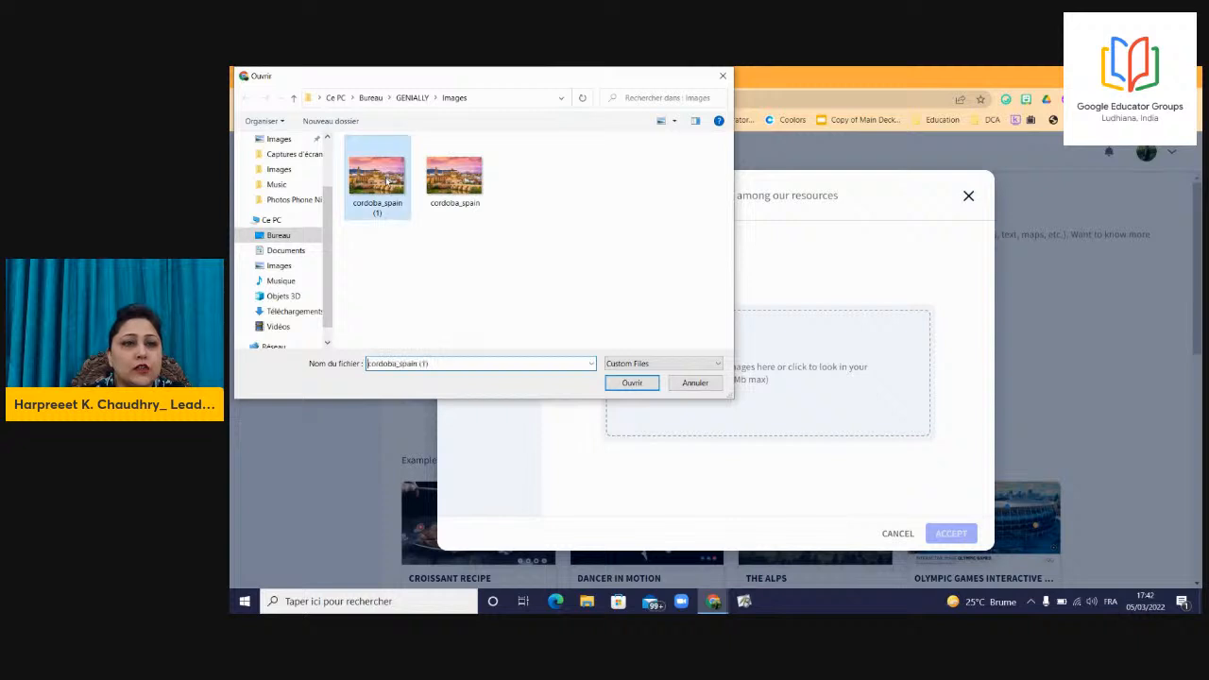
pyautogui.click(631, 382)
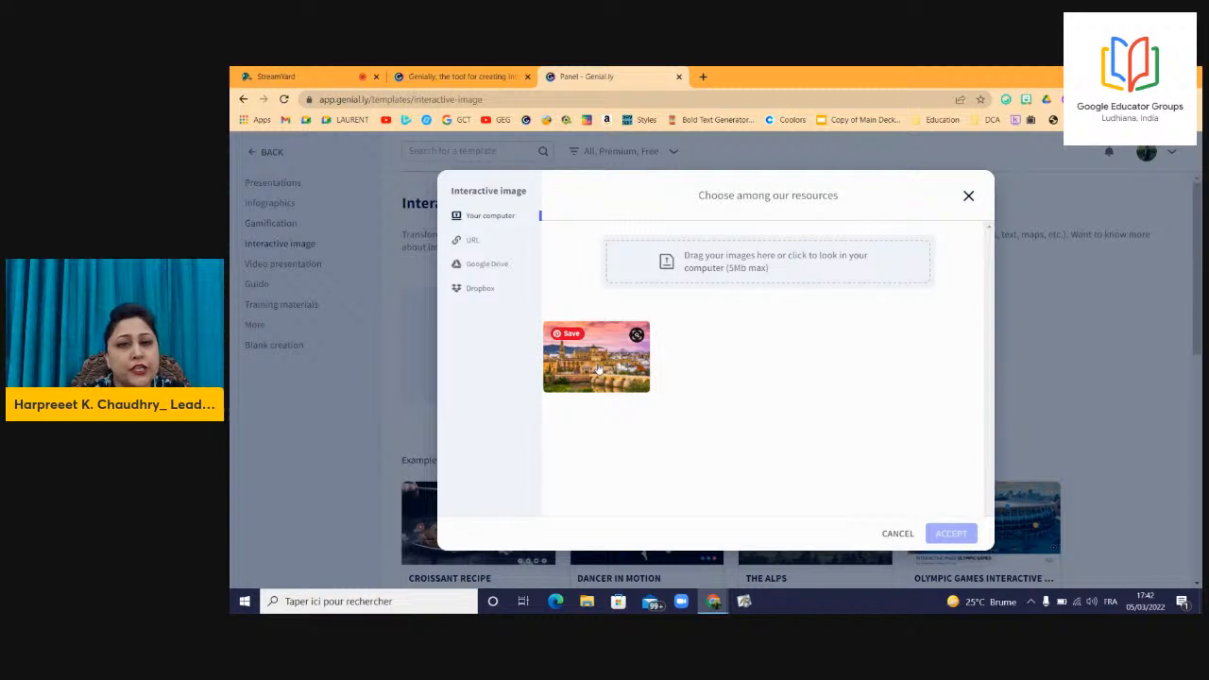
pyautogui.click(598, 368)
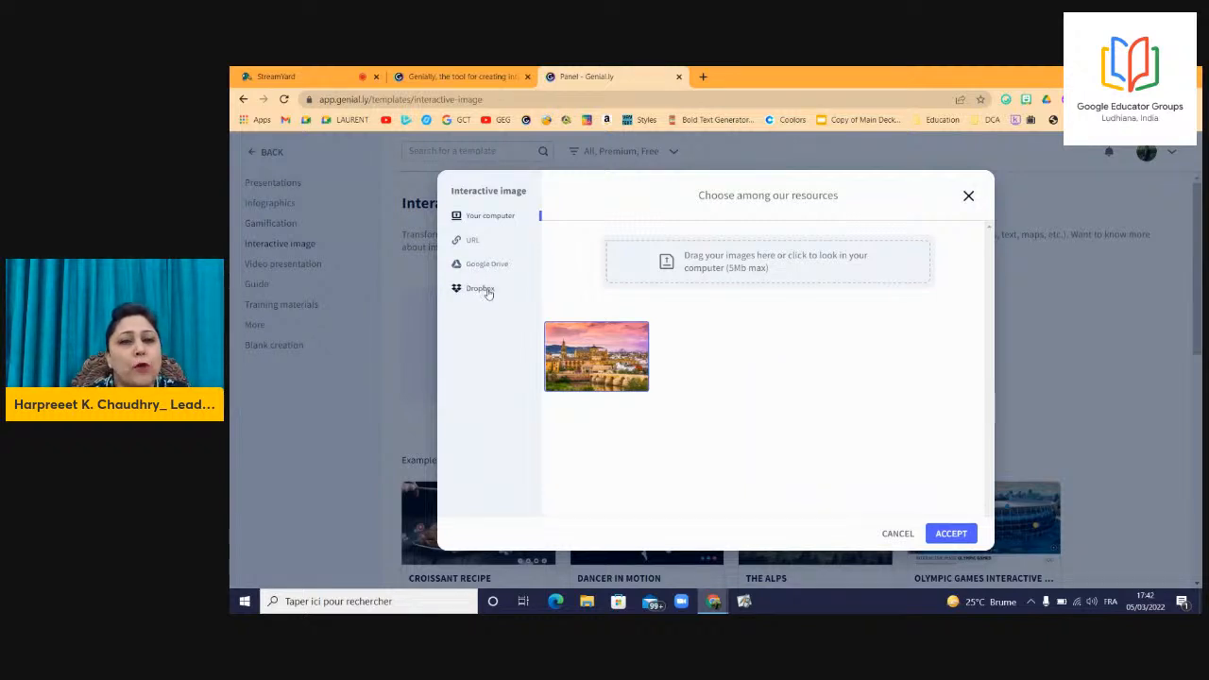
pyautogui.click(952, 534)
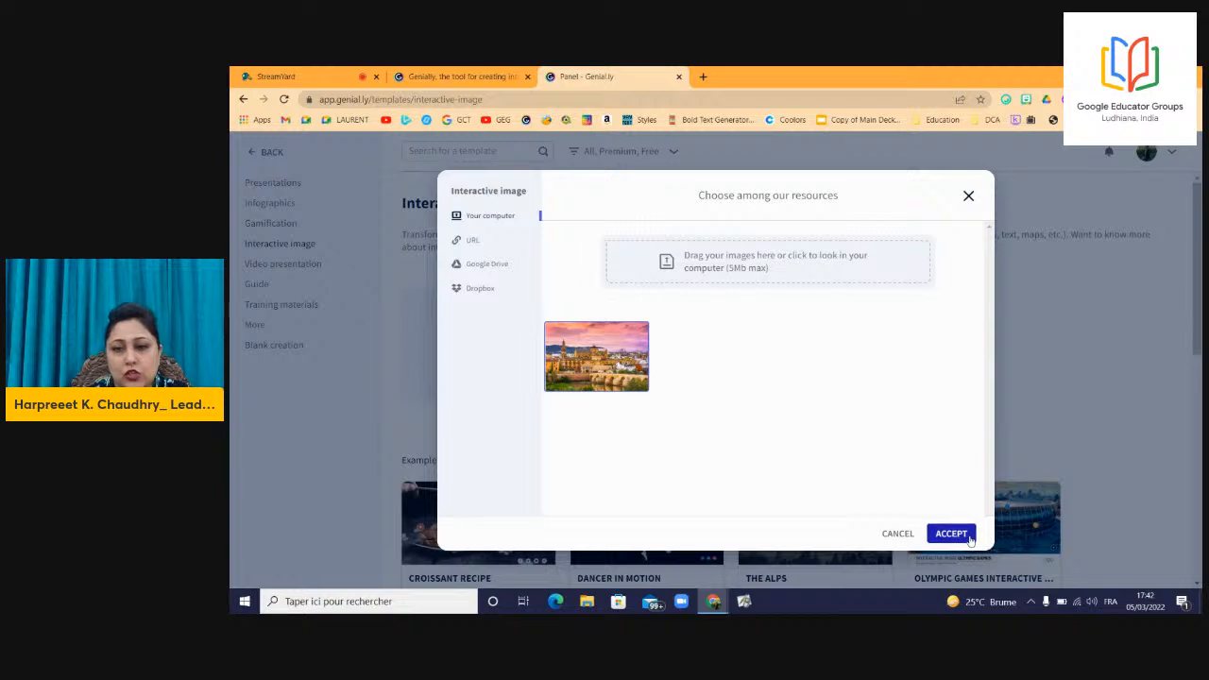
# Reposition and enlarge the crop box to span the entire Córdoba photo, then accept the edit.
pyautogui.moveTo(744, 378); pyautogui.dragTo(717, 353)
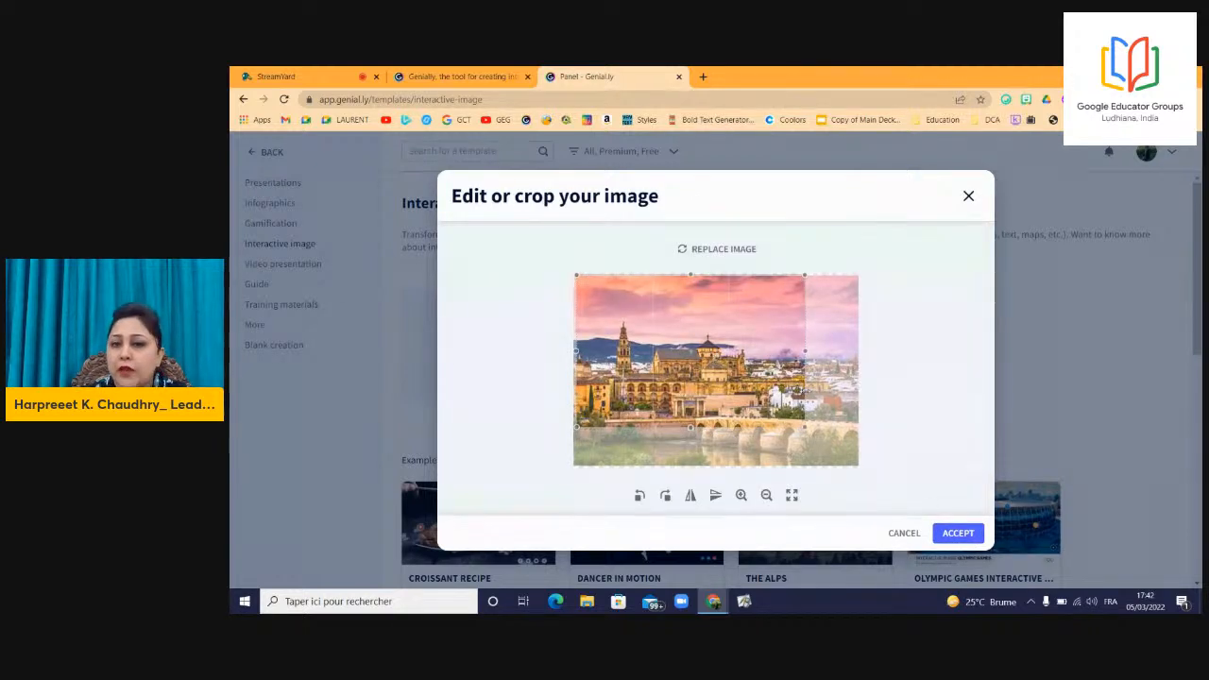
pyautogui.moveTo(807, 428); pyautogui.dragTo(861, 464)
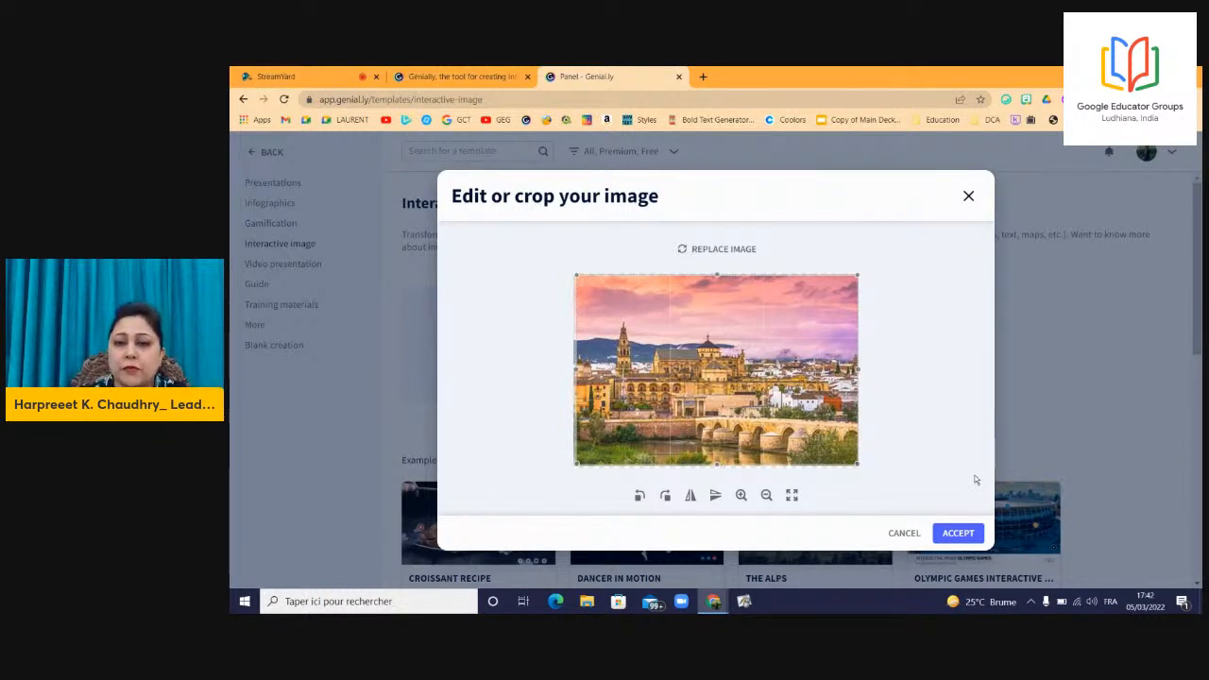
pyautogui.click(951, 535)
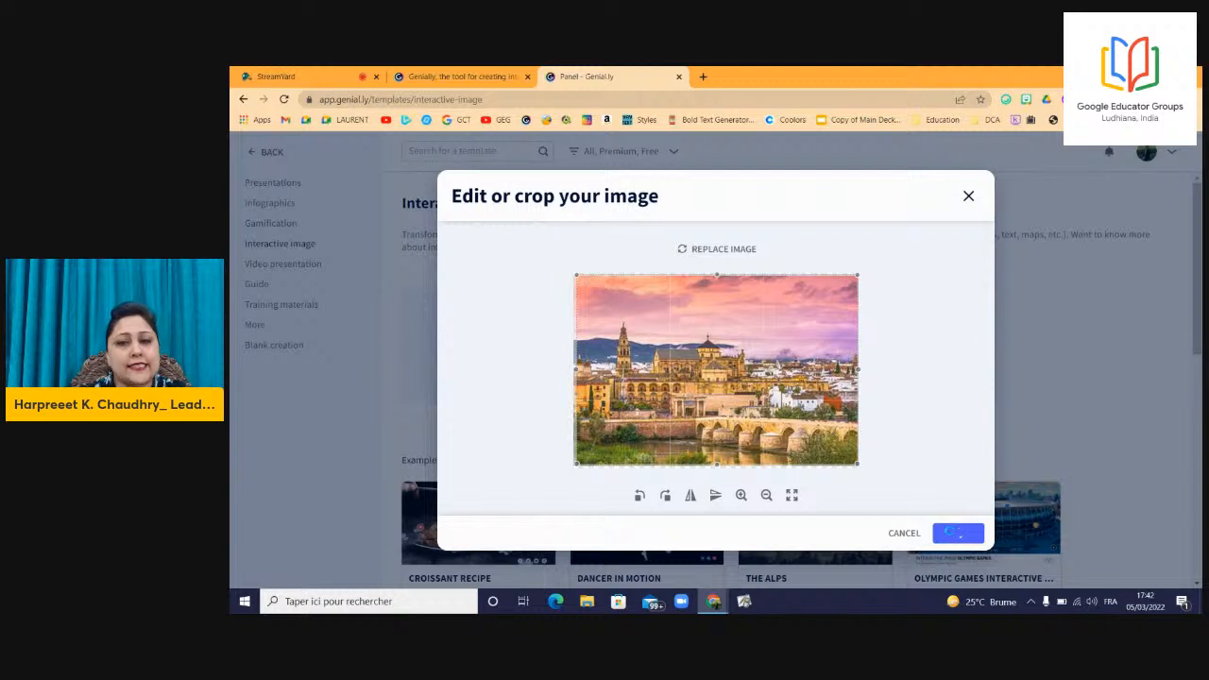
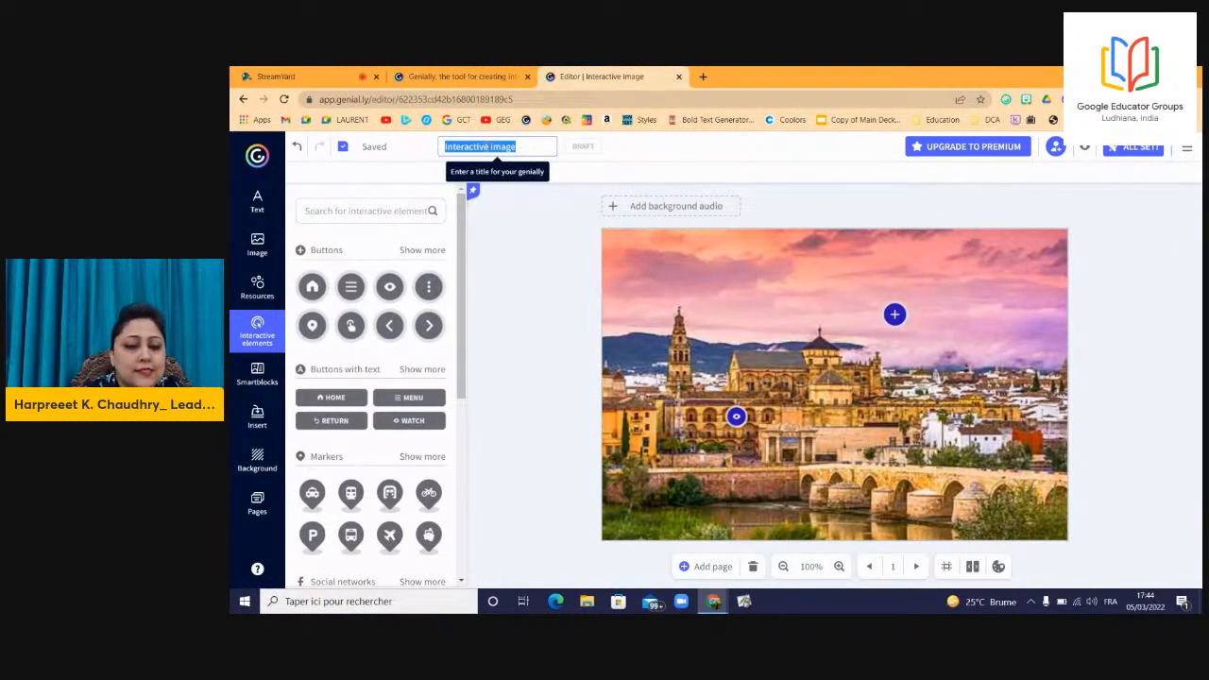
# Rename the creation from 'Interactive image' to 'Cordoba'.
pyautogui.write('Co')
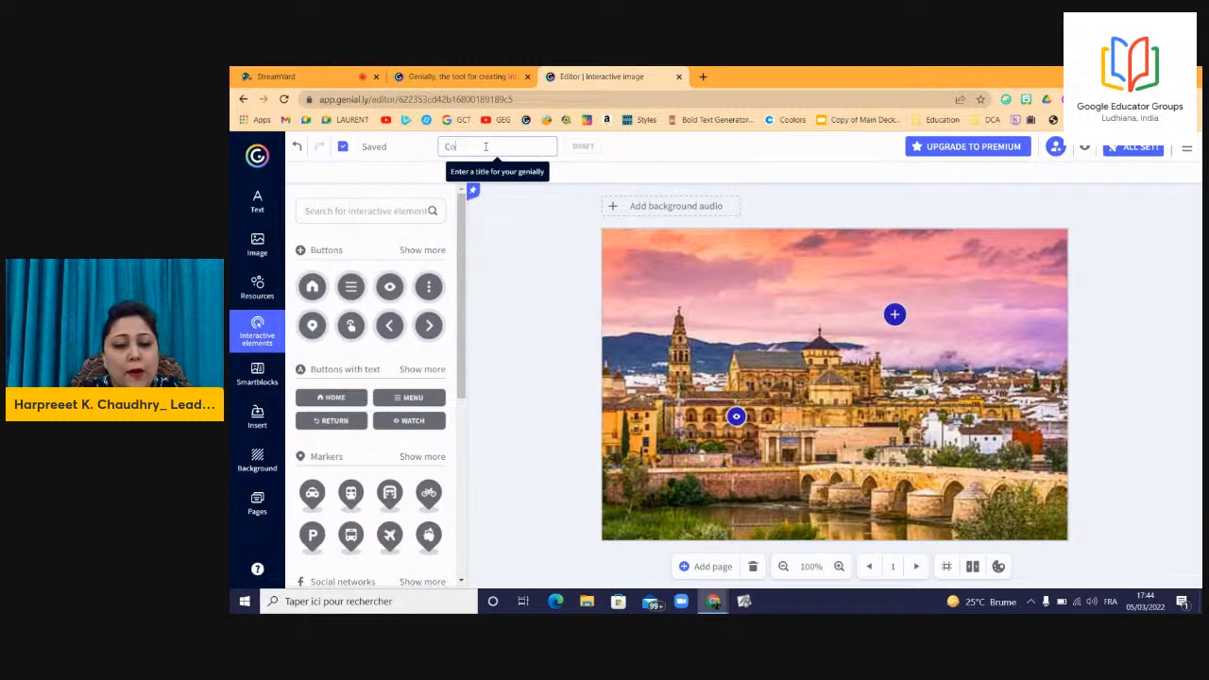
pyautogui.write('rdoba')
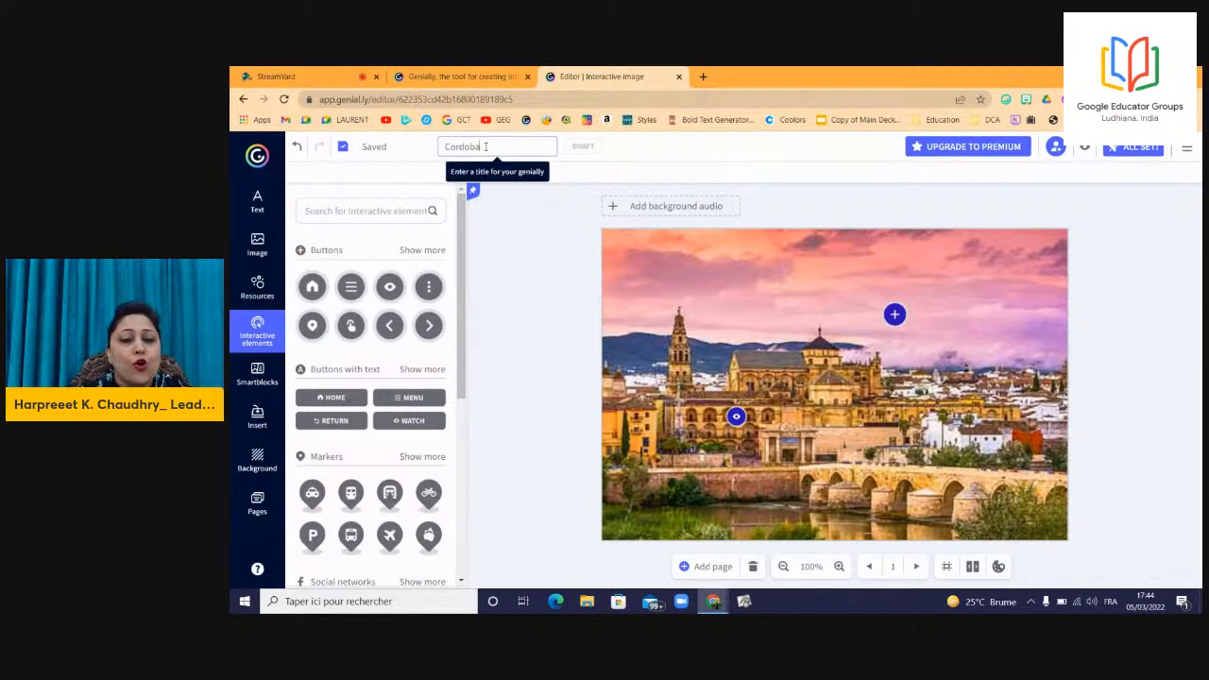
pyautogui.click(639, 151)
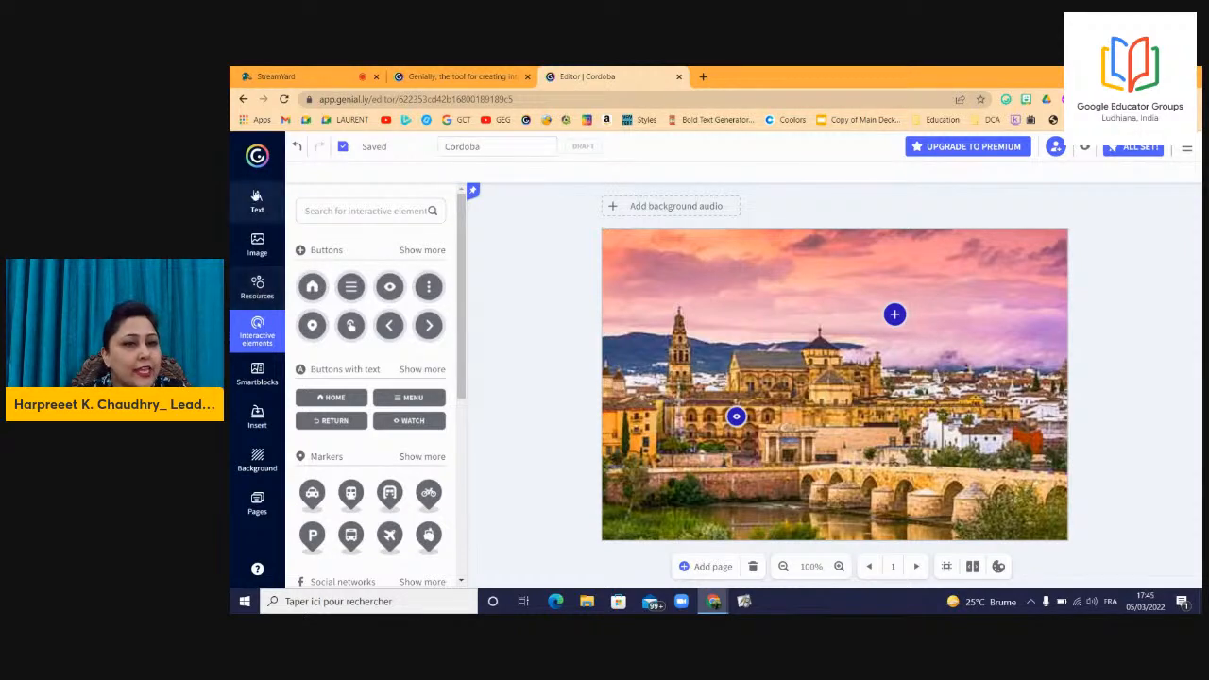
# Invite a second collaborator by e-mail address to the Cordoba creation, then close the window.
pyautogui.click(1056, 147)
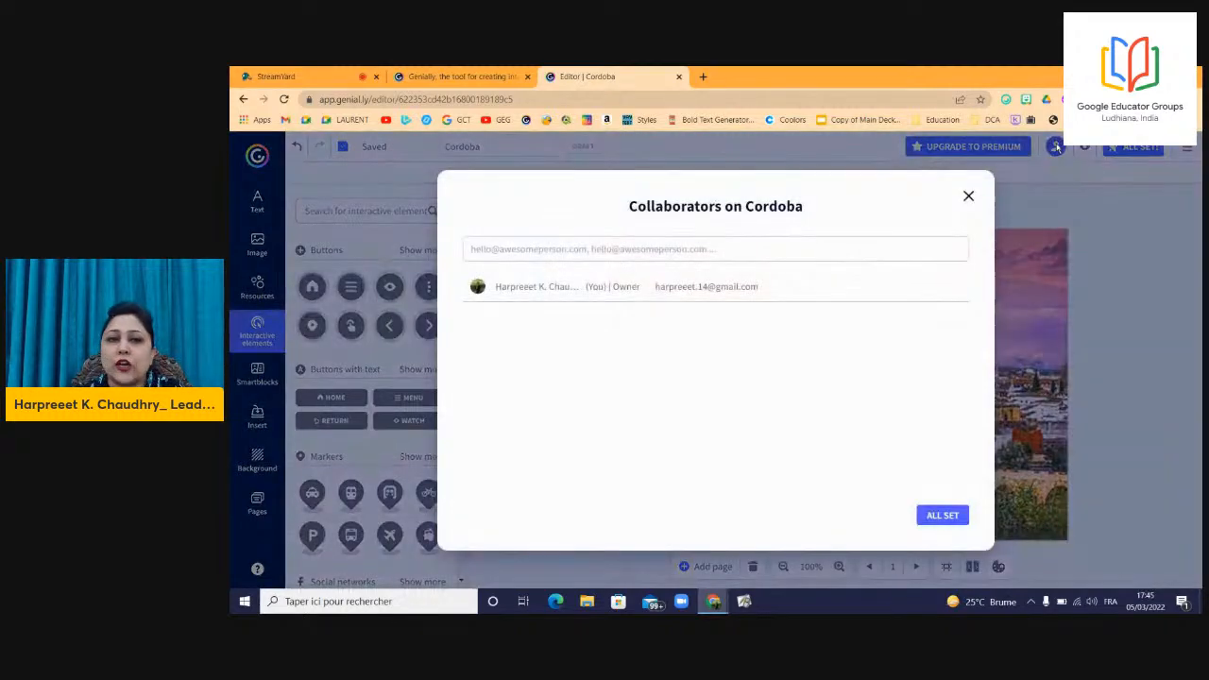
pyautogui.click(580, 243)
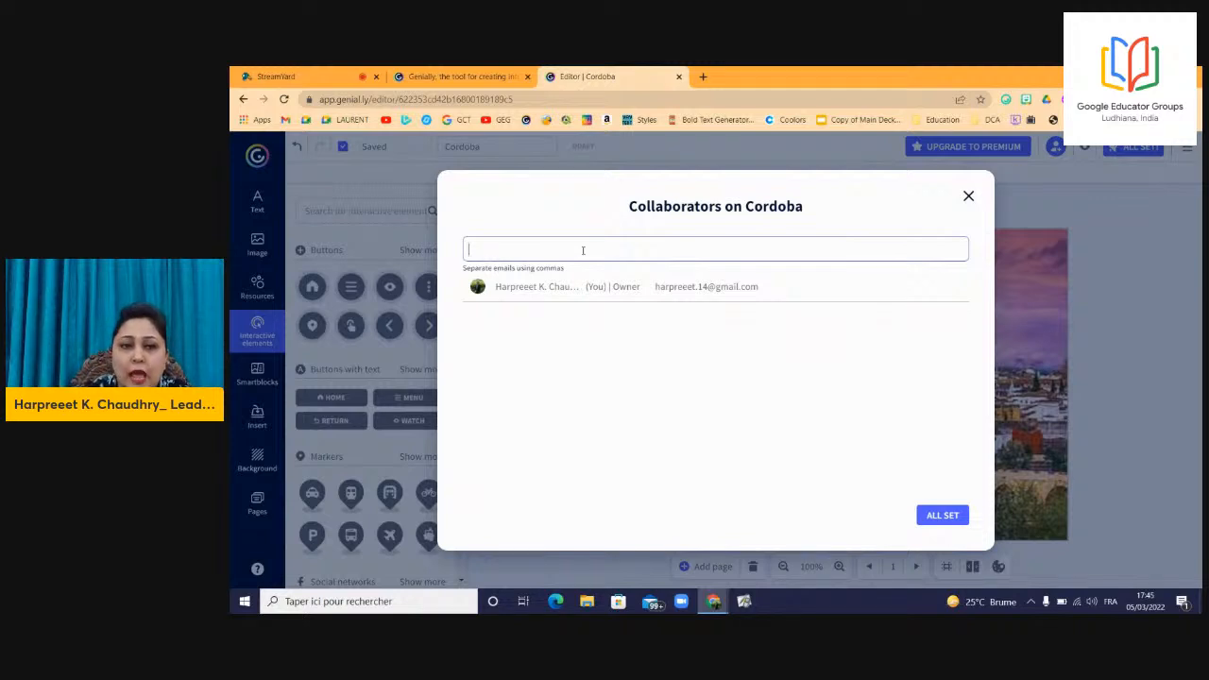
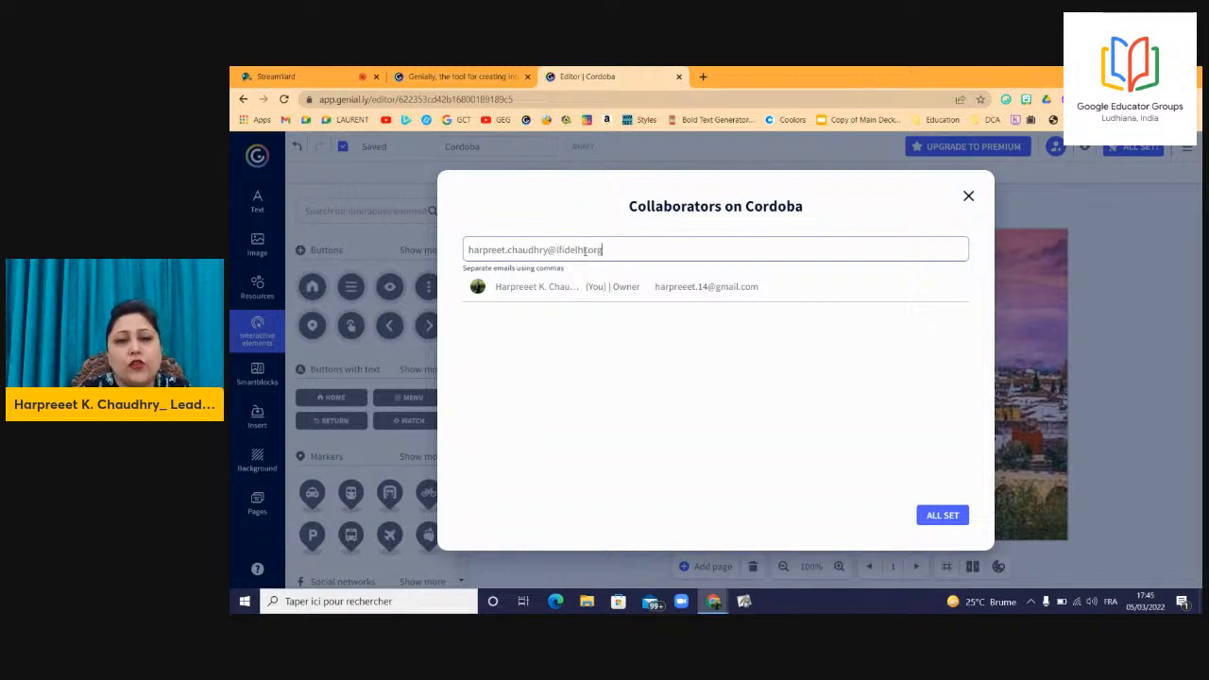
pyautogui.click(942, 515)
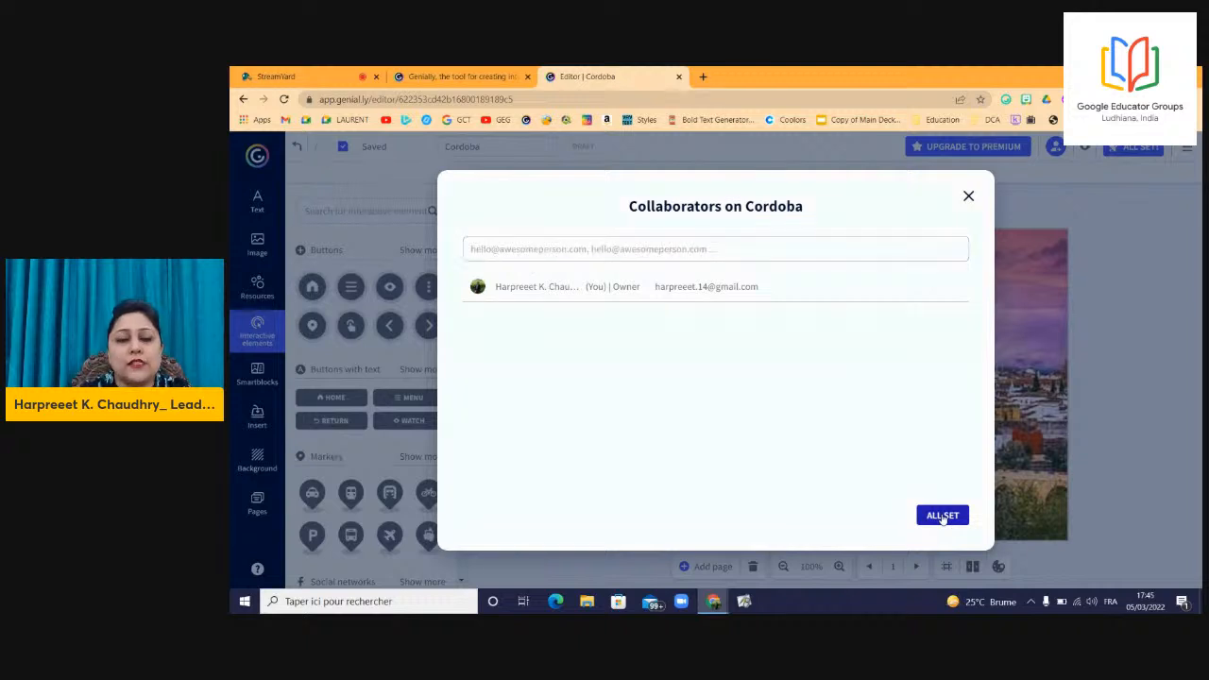
pyautogui.click(663, 243)
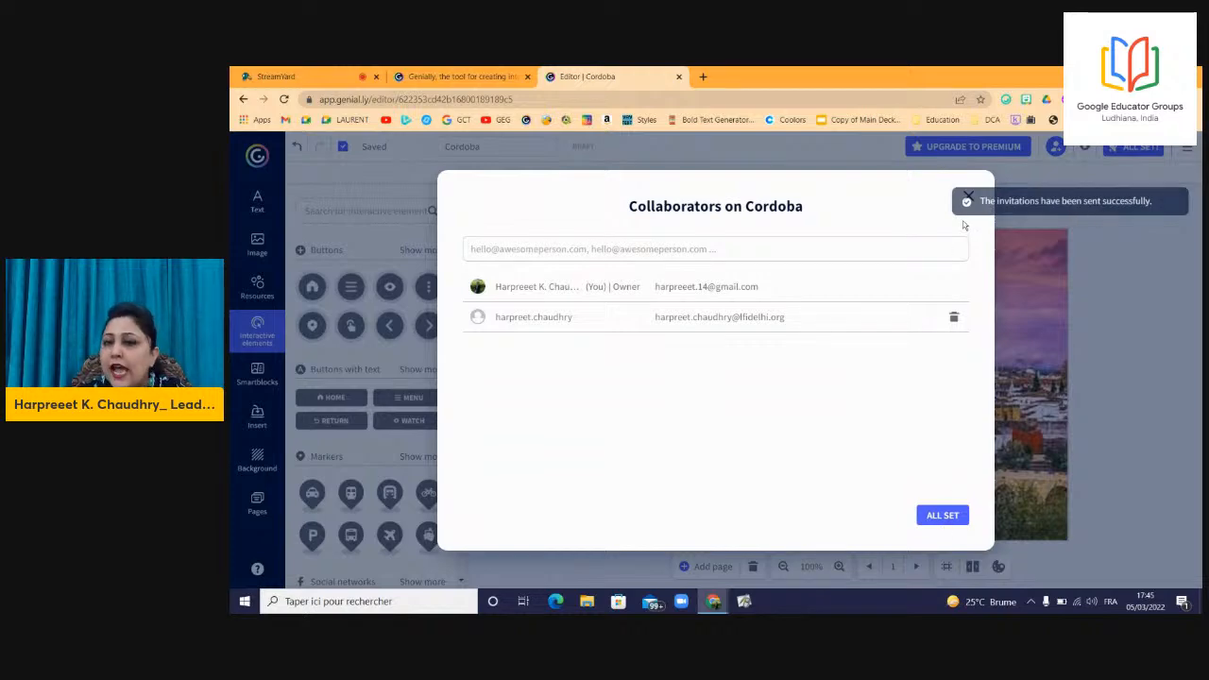
pyautogui.click(948, 515)
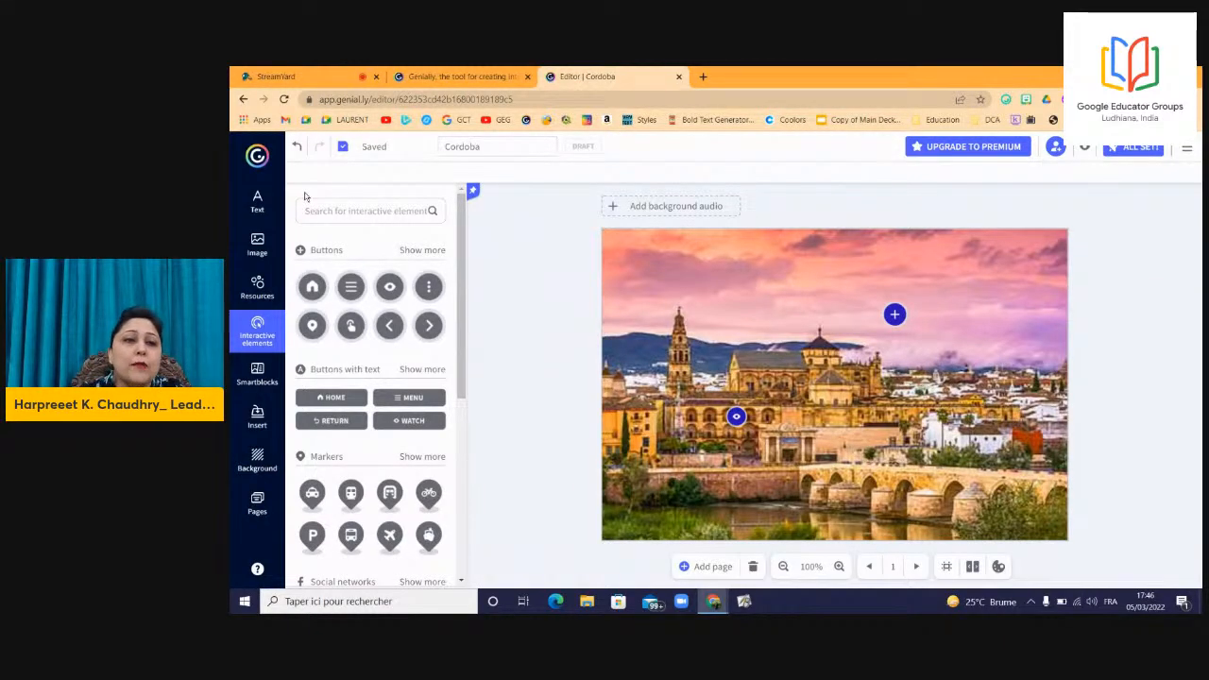
# Show the Text panel and scroll through its title, subtitle, paragraph and list styles.
pyautogui.click(259, 202)
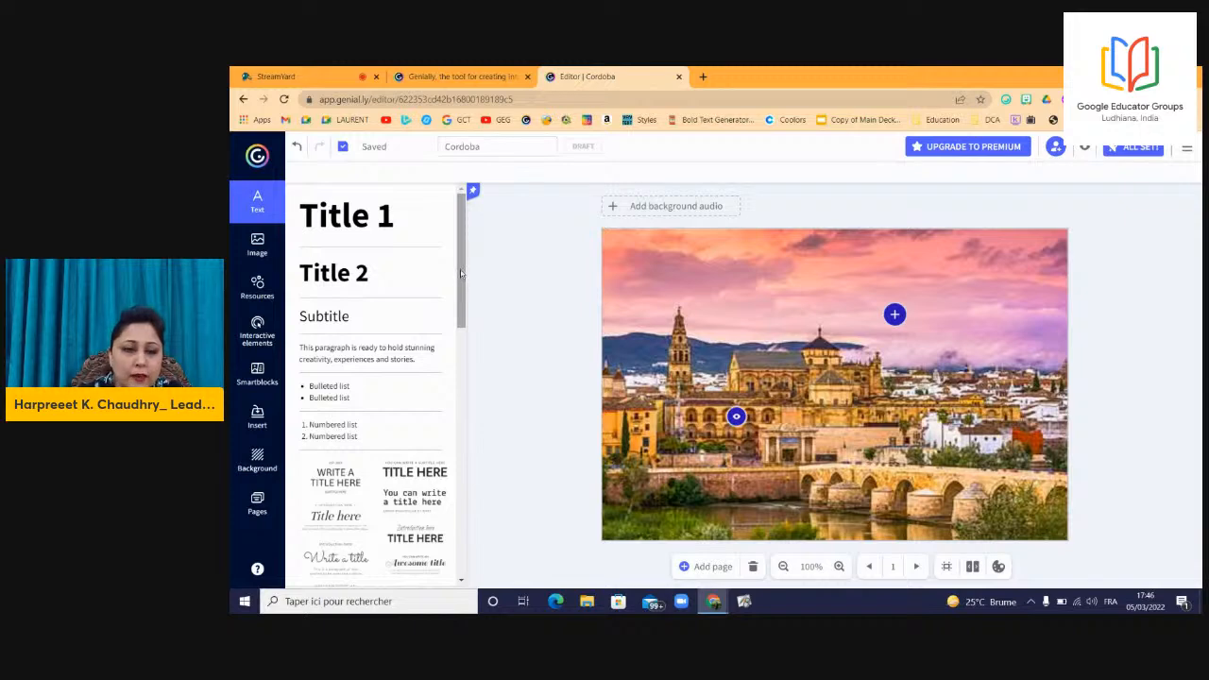
pyautogui.moveTo(461, 274); pyautogui.dragTo(461, 350)
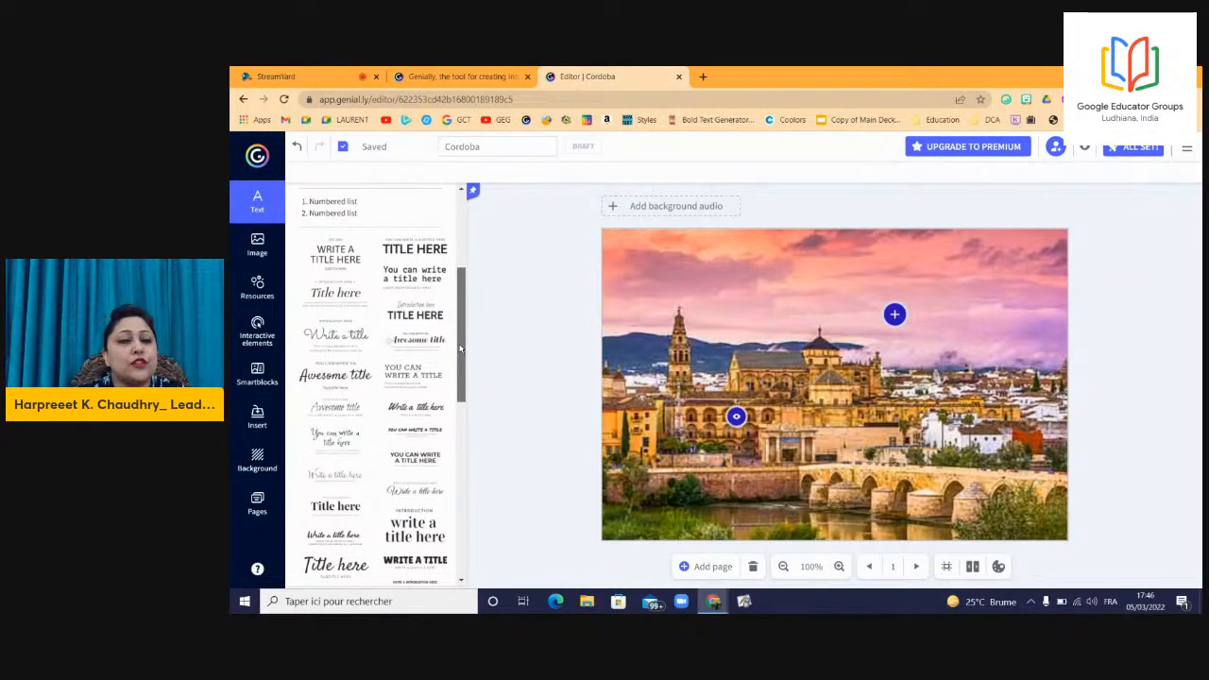
pyautogui.moveTo(460, 349); pyautogui.dragTo(464, 255)
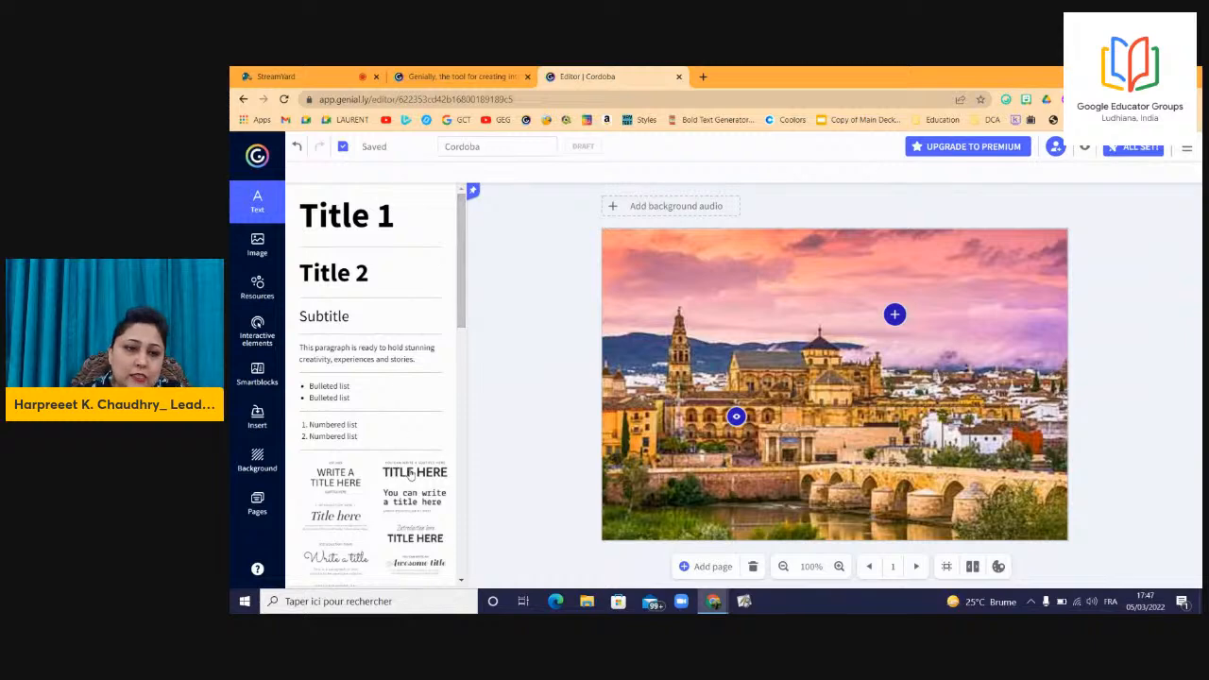
# Add a Title 2 heading 'Cordoba', move it to the photo's top and narrow its box.
pyautogui.click(365, 274)
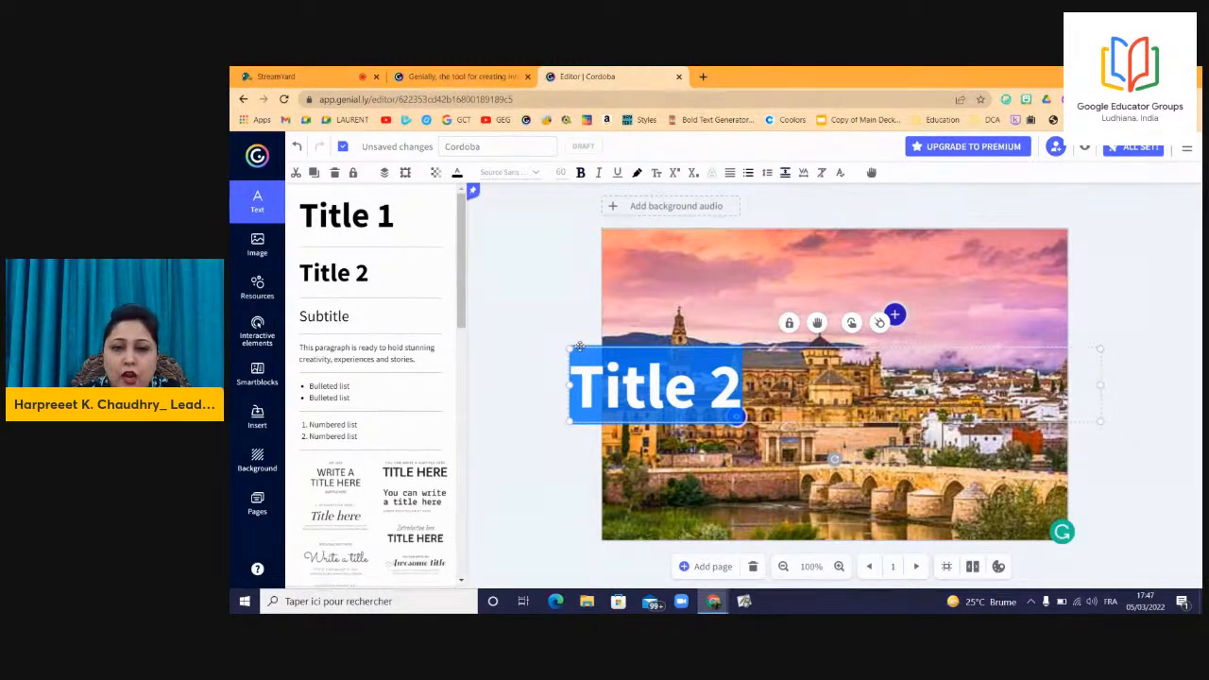
pyautogui.write('Cordo')
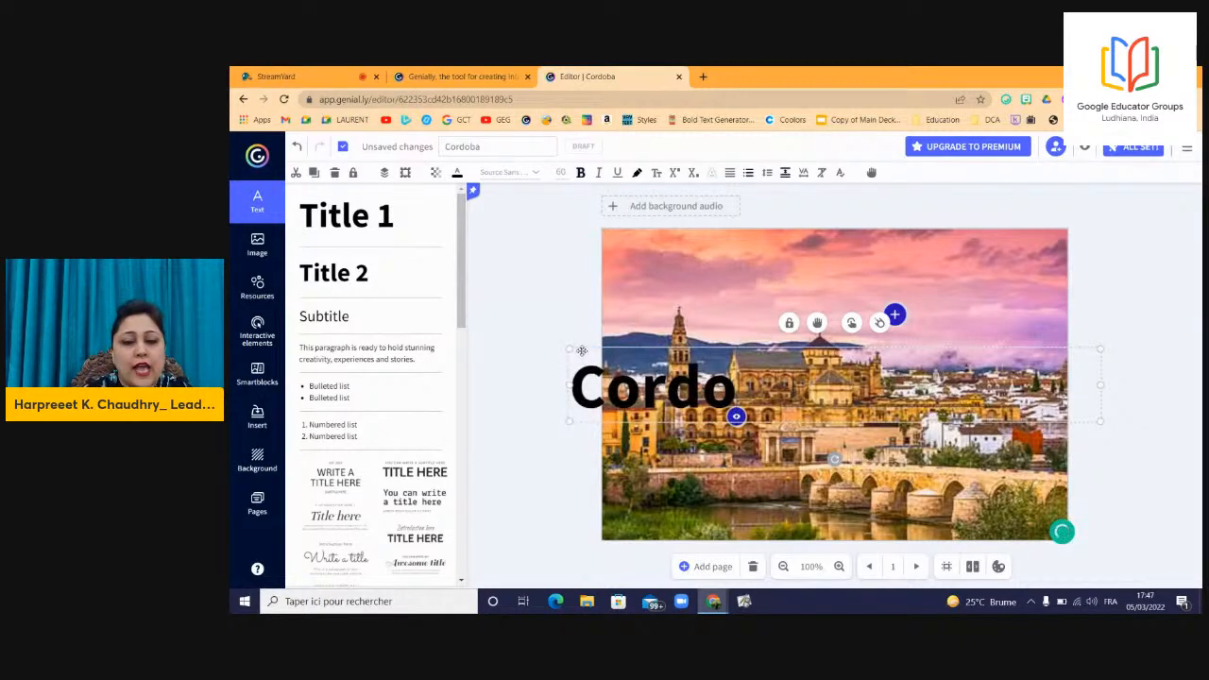
pyautogui.write('ba')
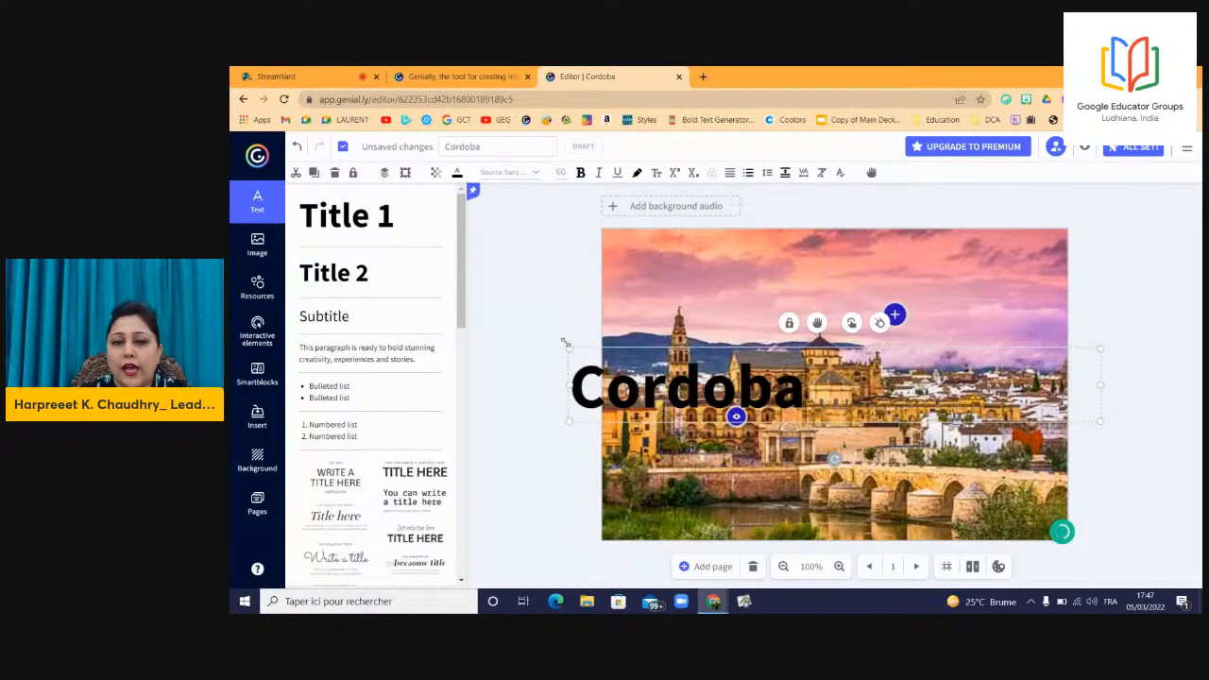
pyautogui.moveTo(567, 346); pyautogui.dragTo(684, 361)
pyautogui.moveTo(737, 398); pyautogui.dragTo(775, 272)
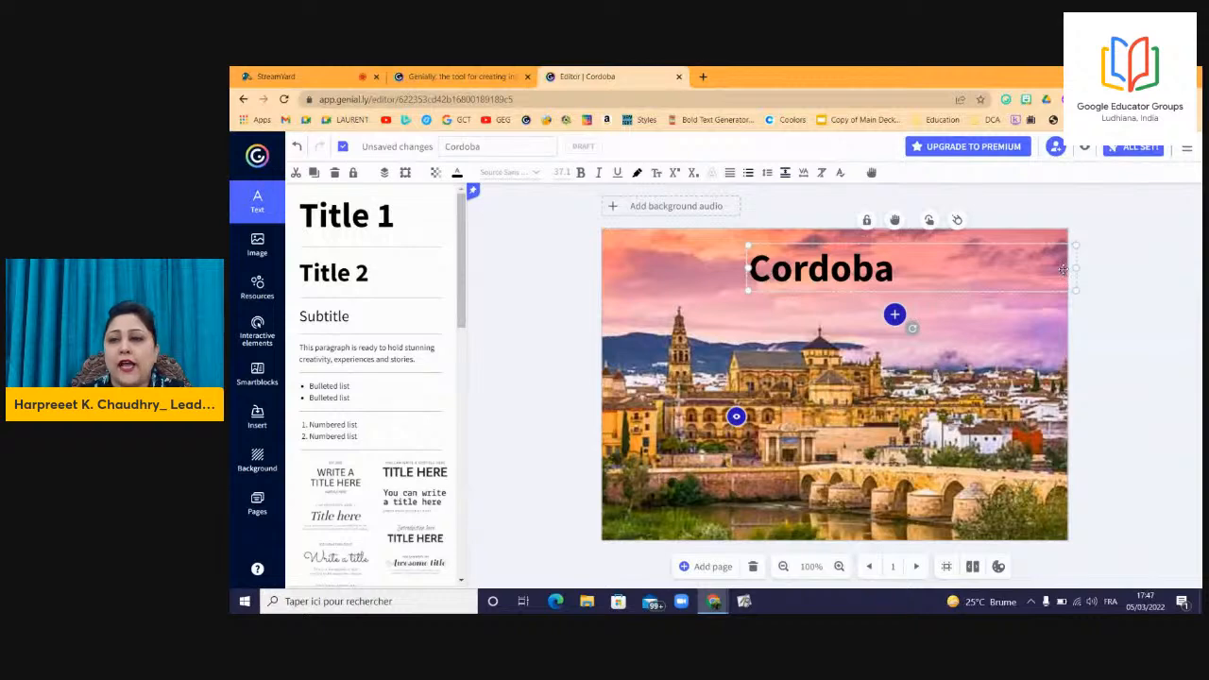
pyautogui.moveTo(1076, 269); pyautogui.dragTo(902, 270)
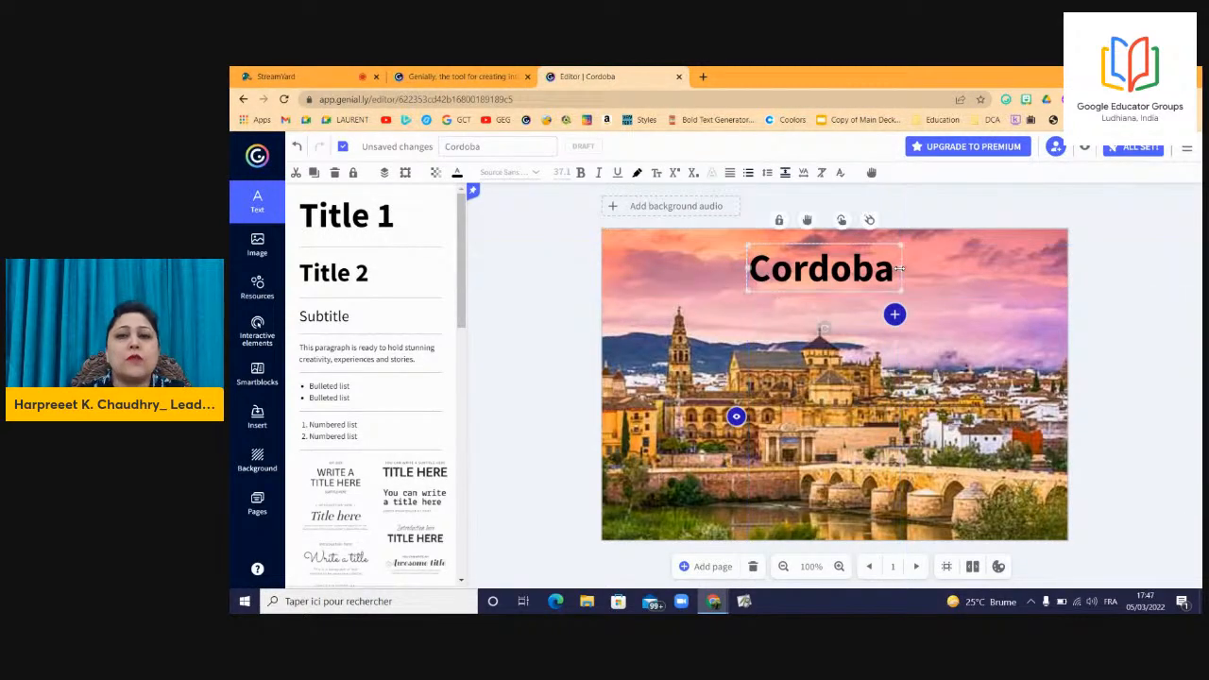
pyautogui.click(860, 271)
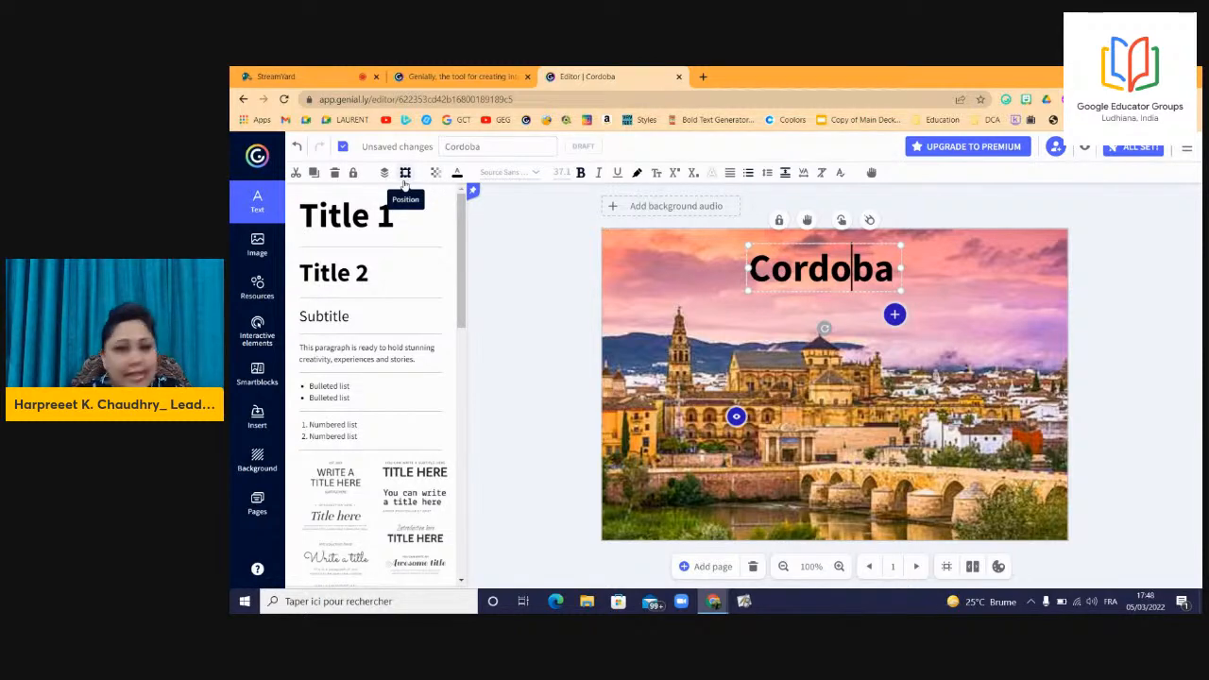
# Make the Cordoba title black text with a white highlight.
pyautogui.click(456, 175)
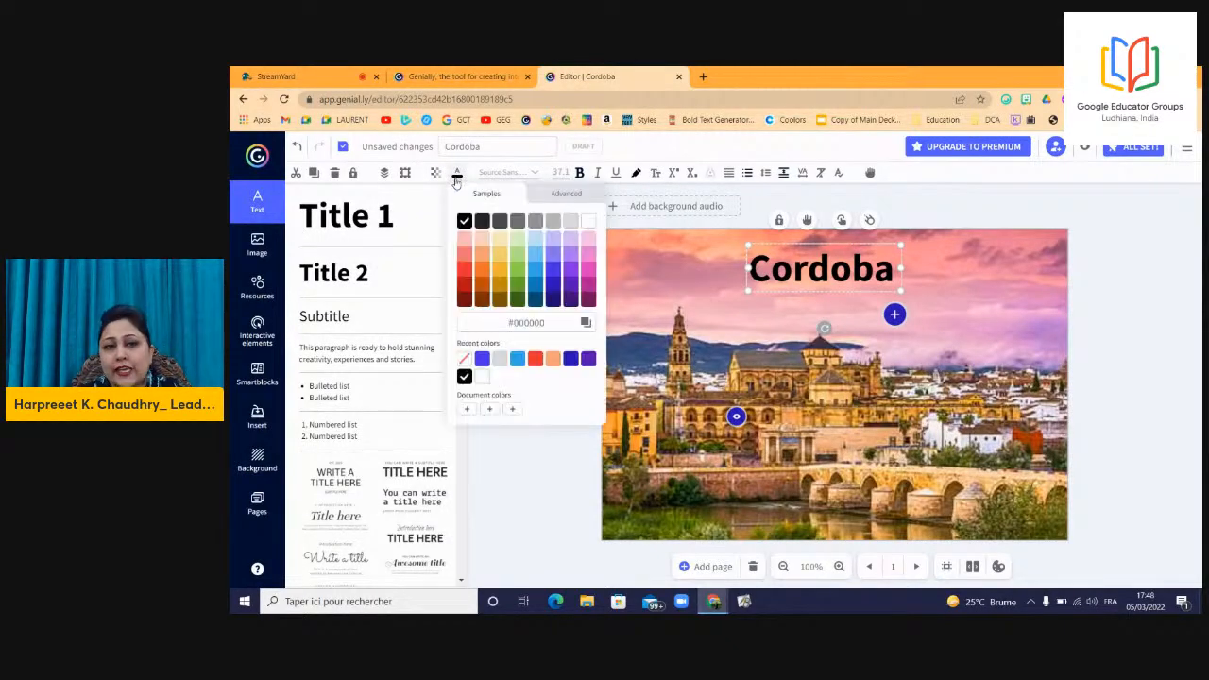
pyautogui.click(554, 287)
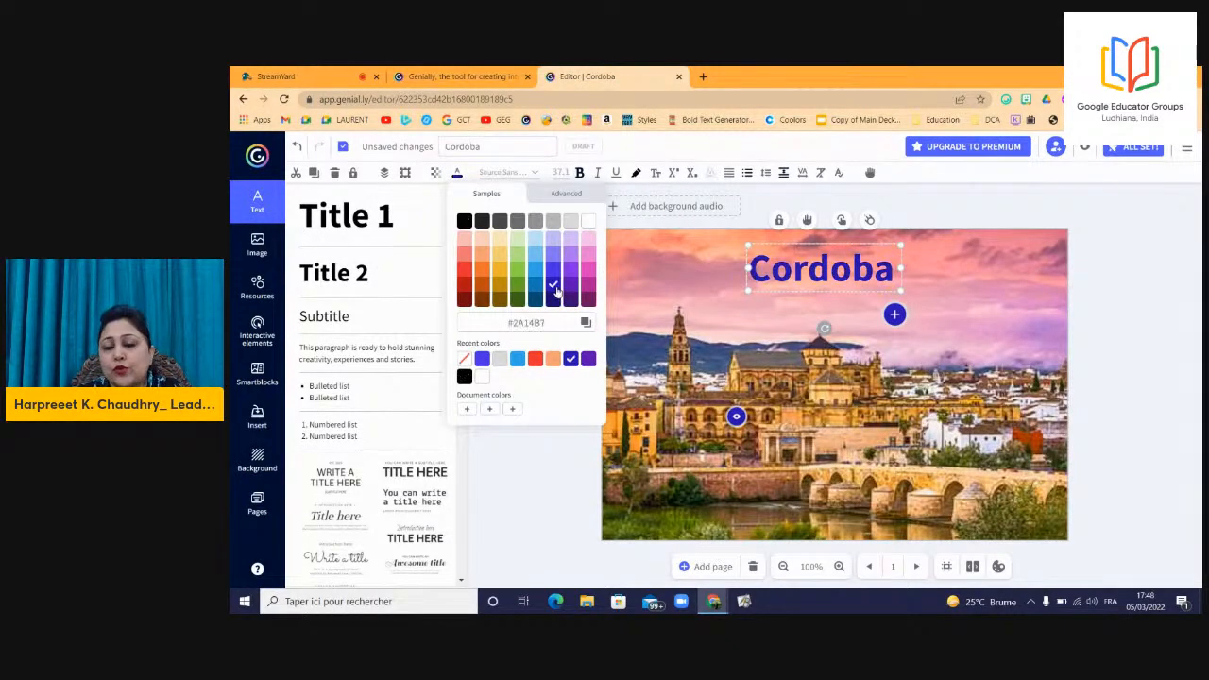
pyautogui.click(465, 223)
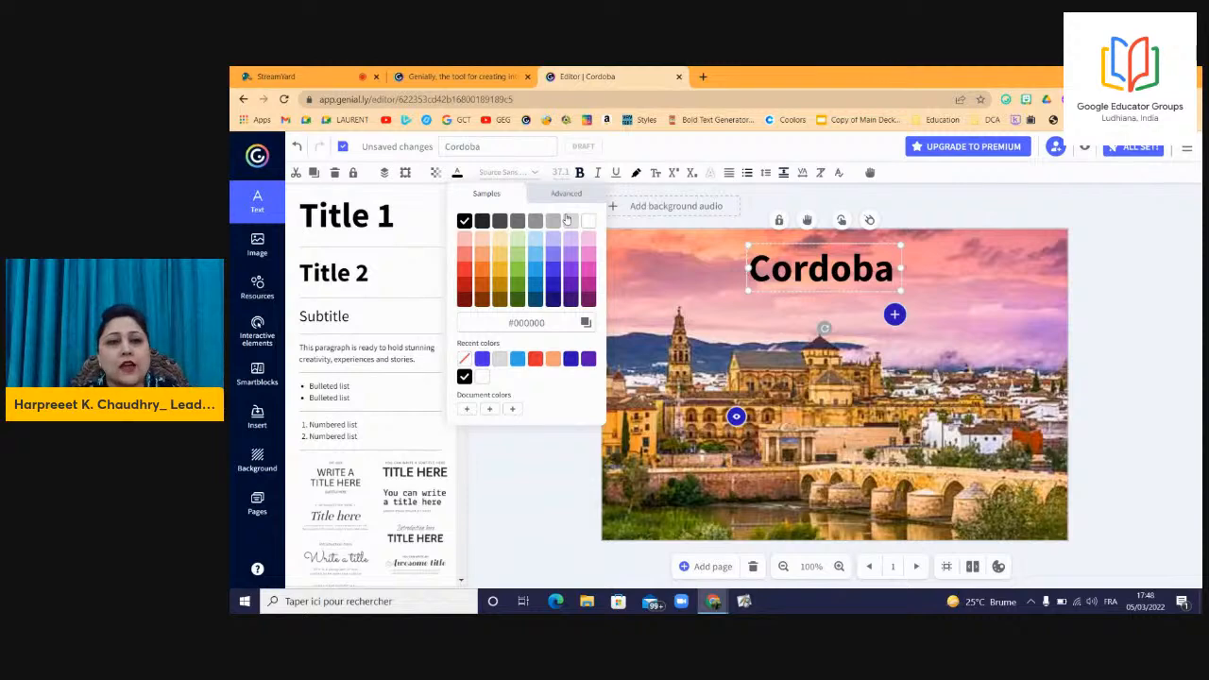
pyautogui.click(638, 174)
pyautogui.click(768, 221)
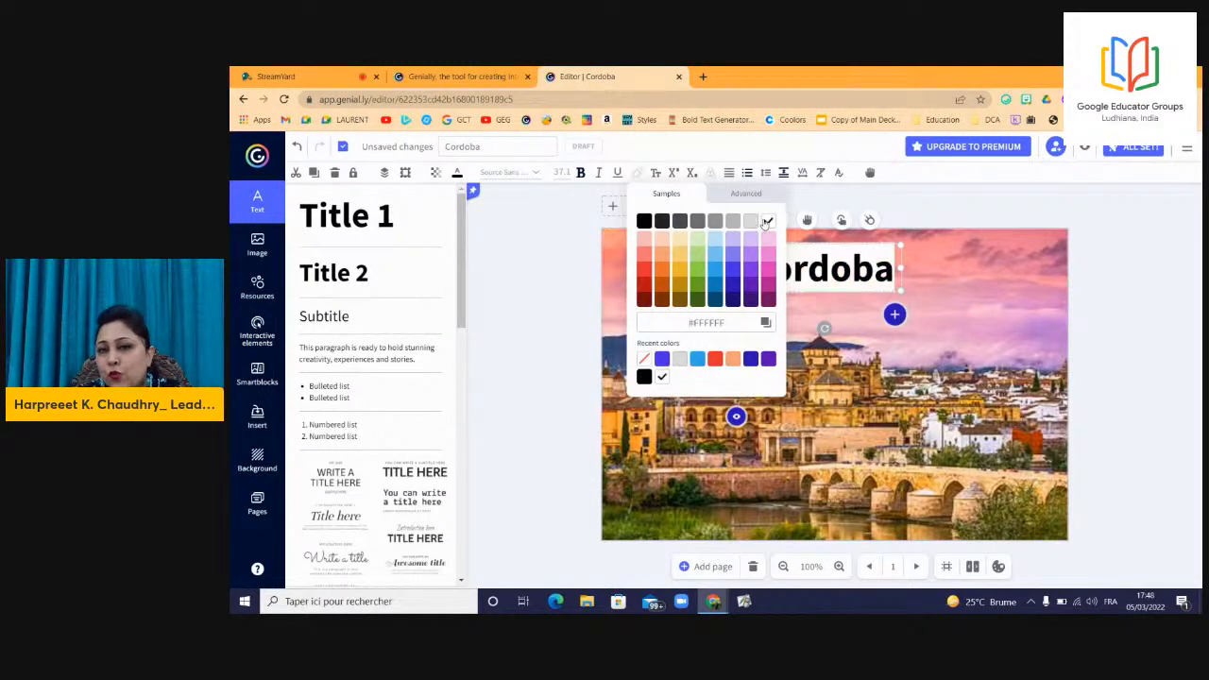
pyautogui.click(929, 298)
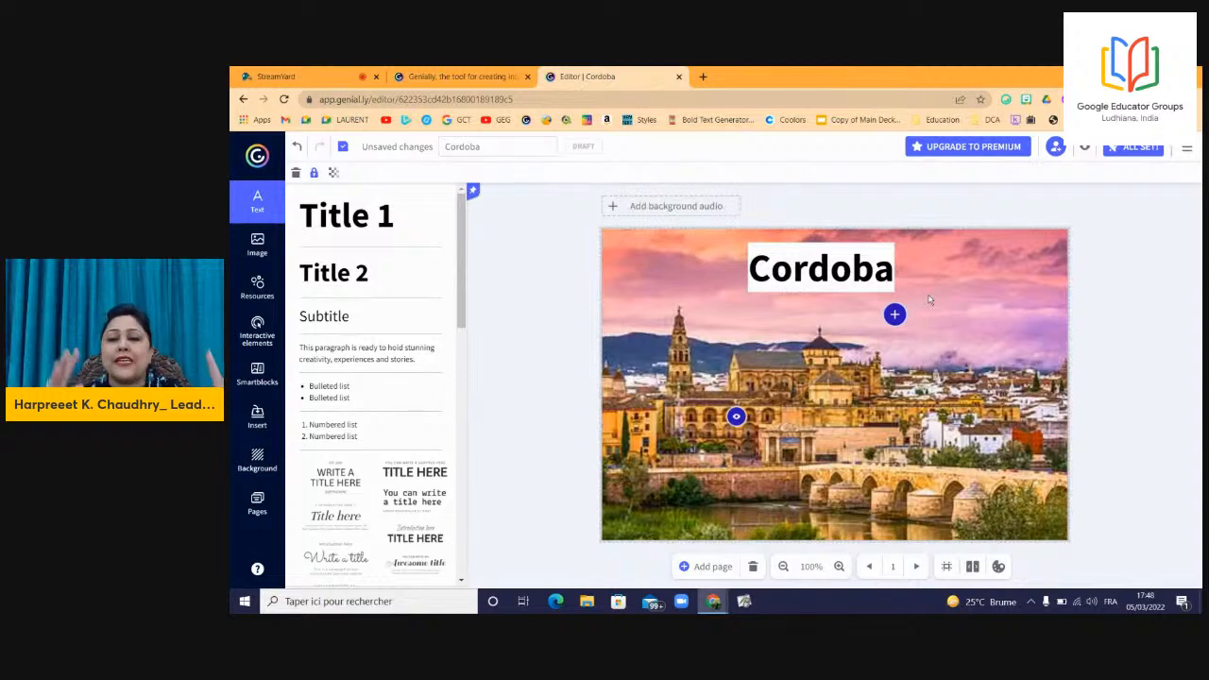
pyautogui.click(343, 320)
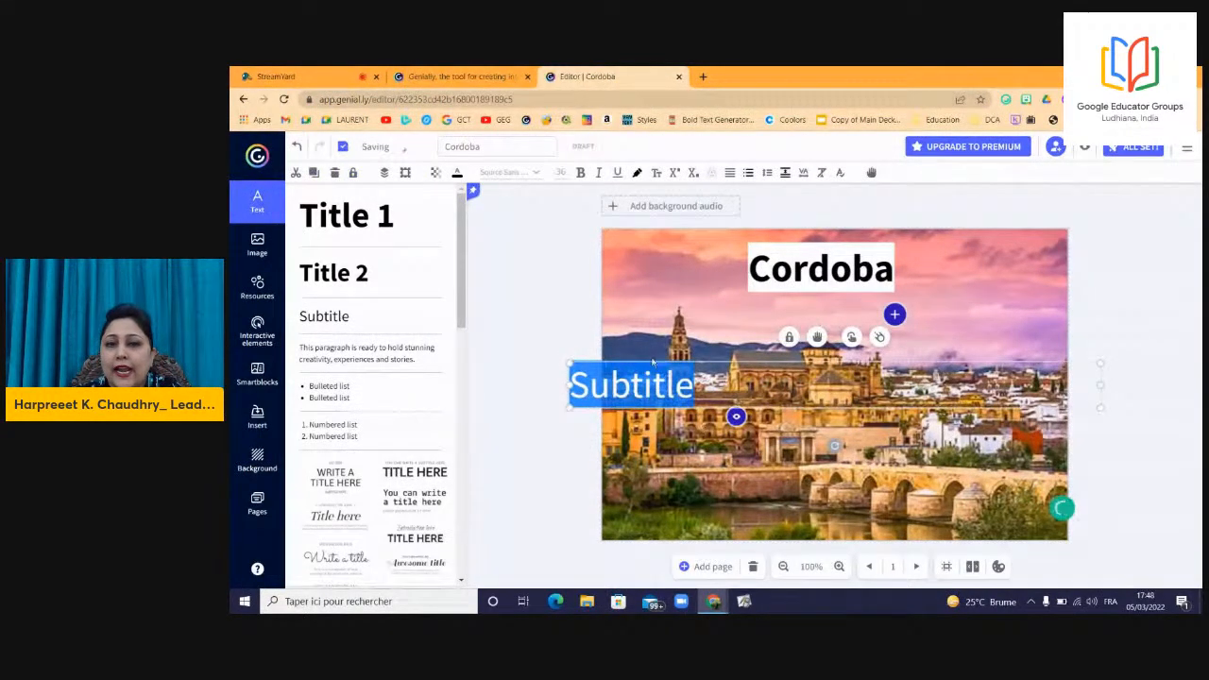
# Set the subtitle to size 24, enter 'This is where Genially comes from', and trim its box.
pyautogui.click(560, 172)
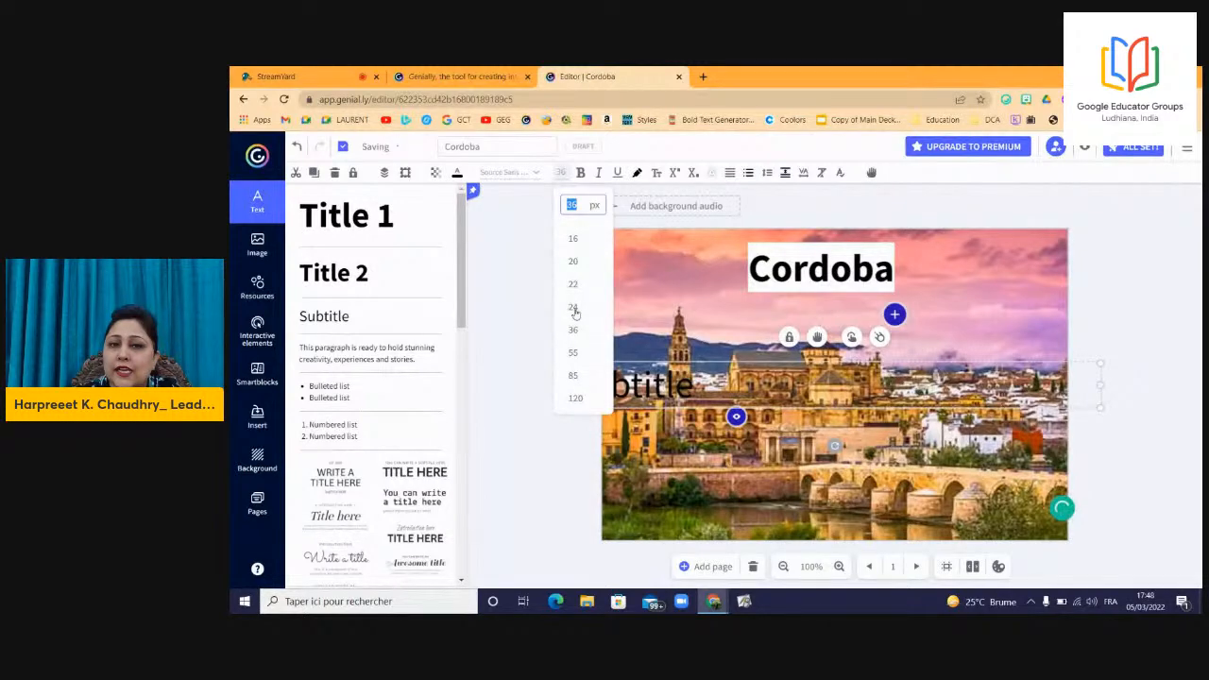
pyautogui.click(574, 307)
pyautogui.write('This is whe')
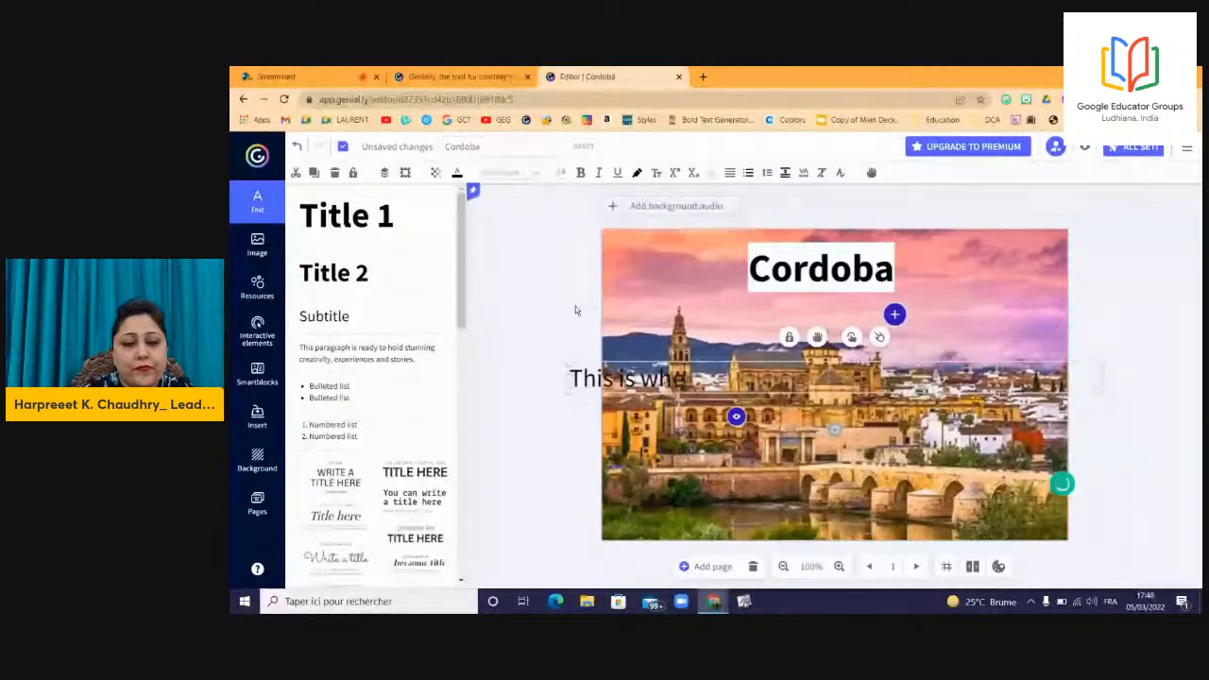
pyautogui.write('re G')
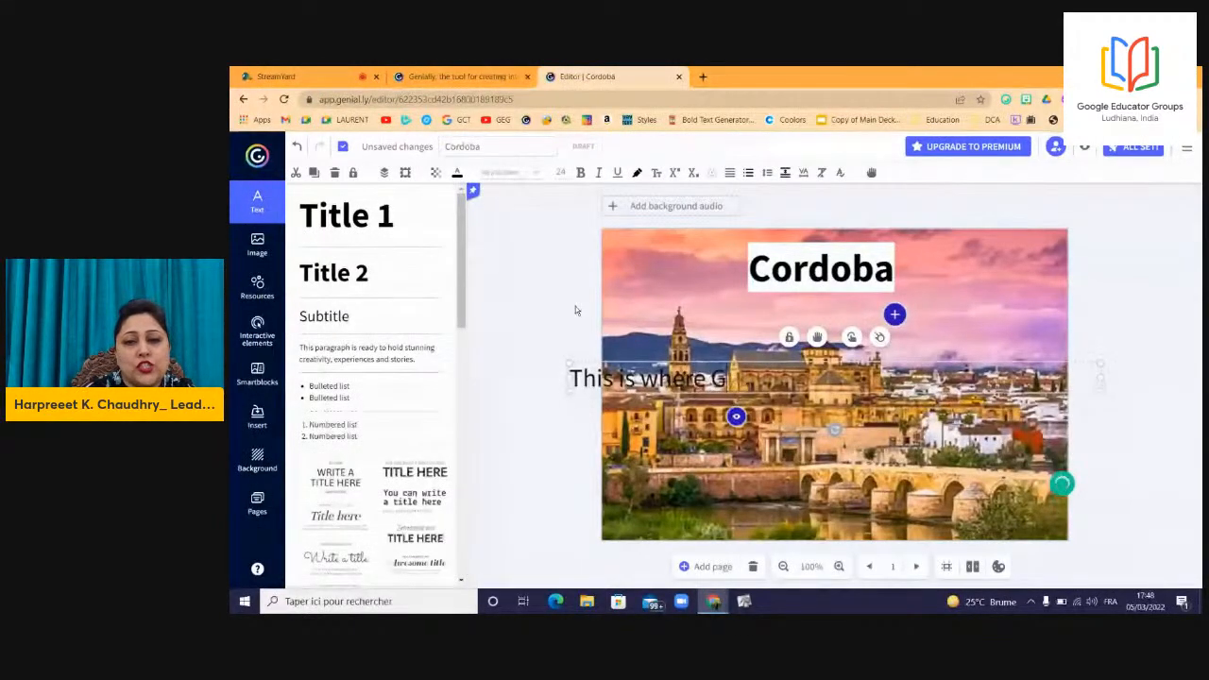
pyautogui.write('enially')
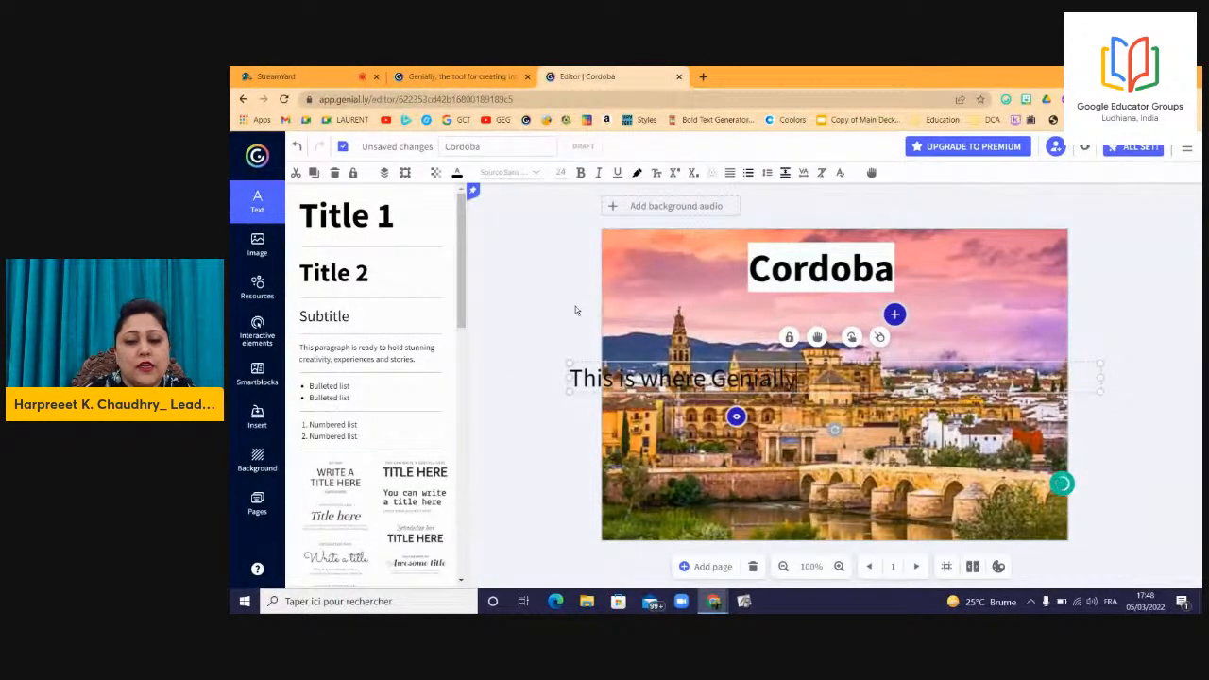
pyautogui.write(' comes f')
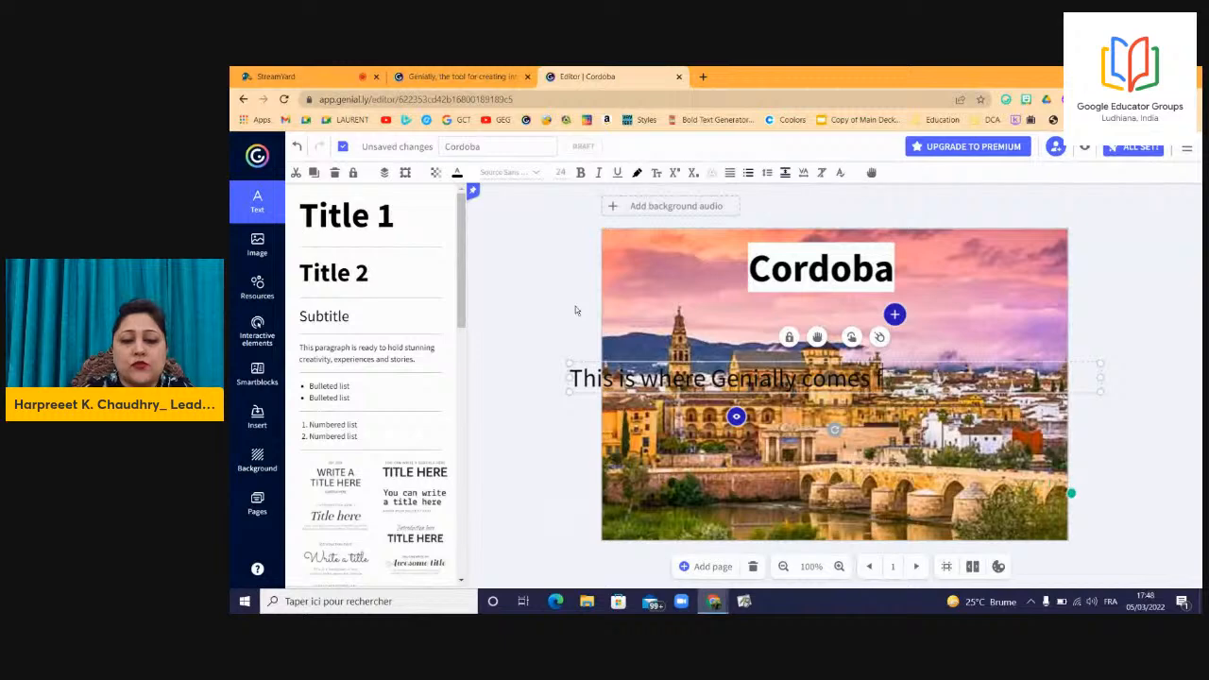
pyautogui.write('rom')
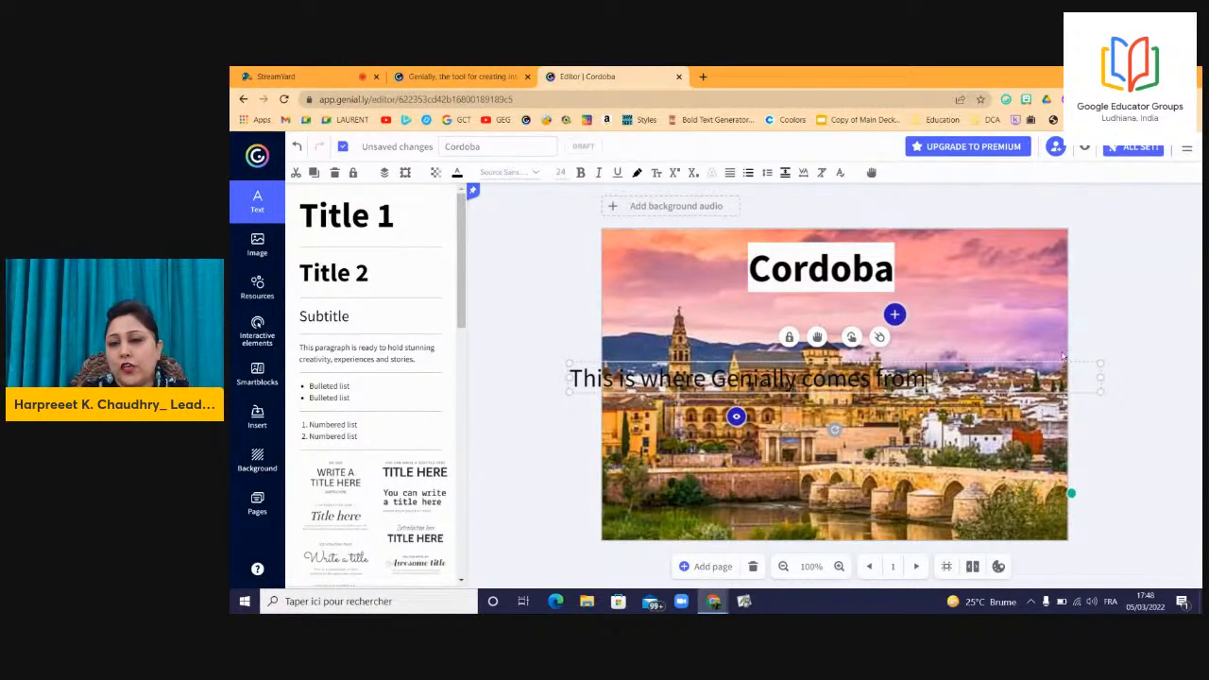
pyautogui.moveTo(1100, 378); pyautogui.dragTo(933, 378)
# Make the whole caption bold with a white highlight.
pyautogui.click(811, 360)
pyautogui.tripleClick(813, 376)
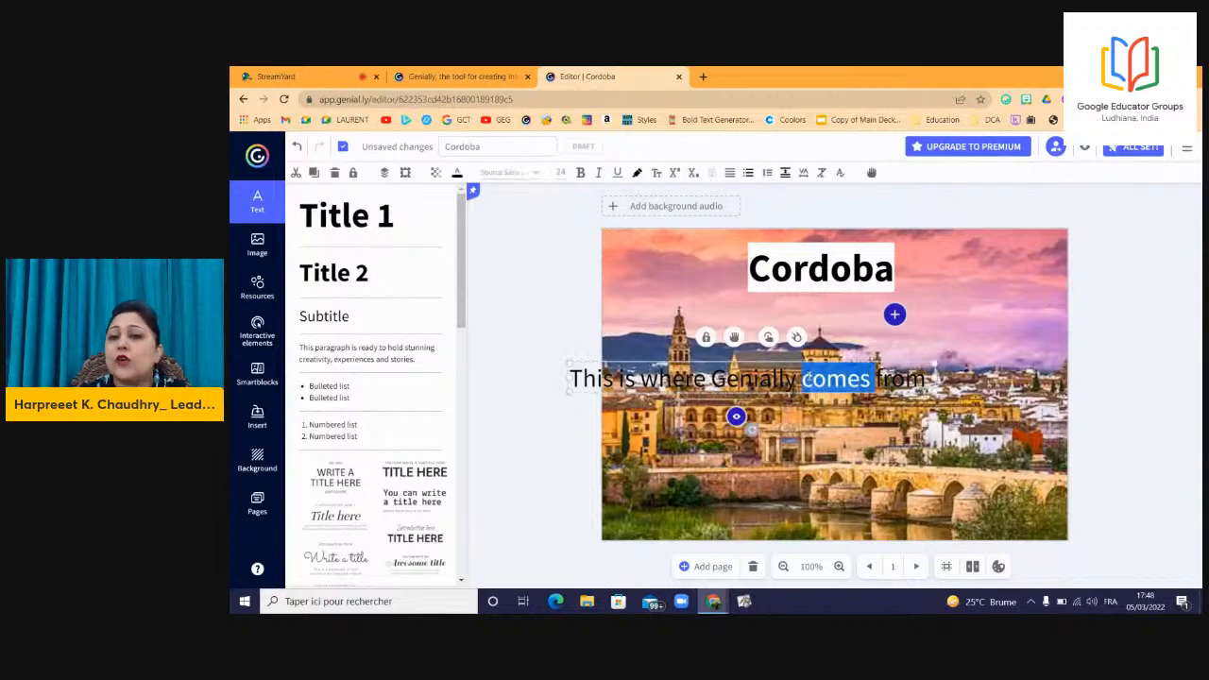
pyautogui.click(580, 172)
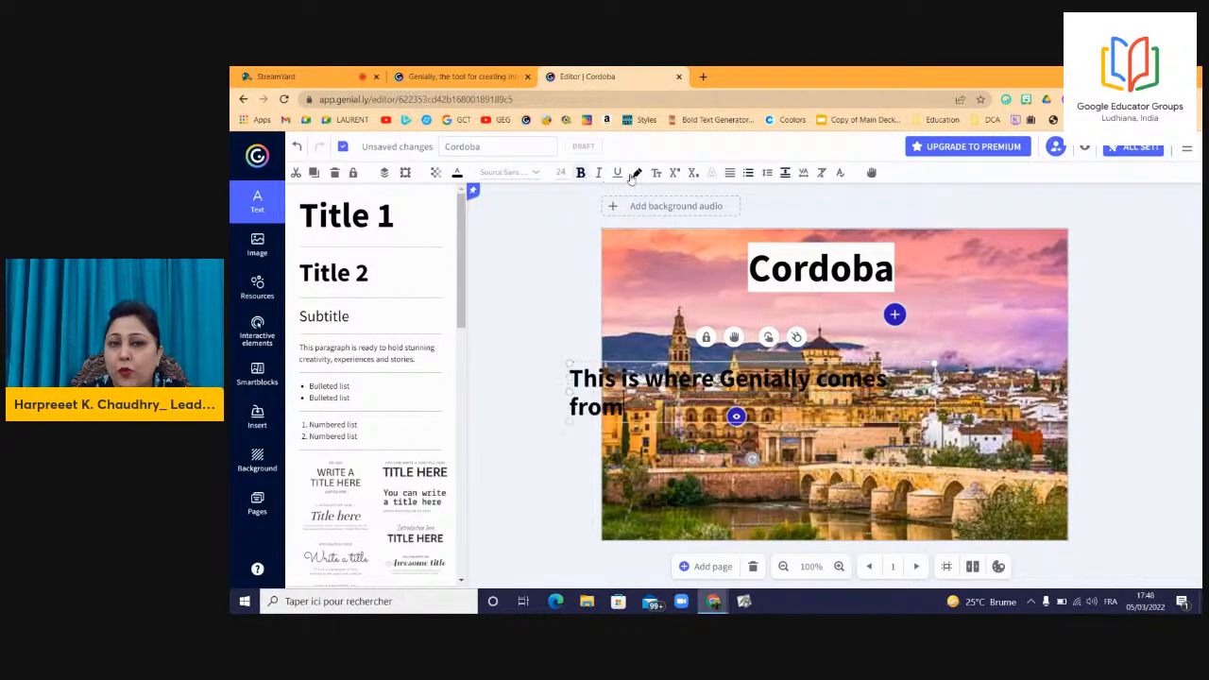
pyautogui.click(637, 172)
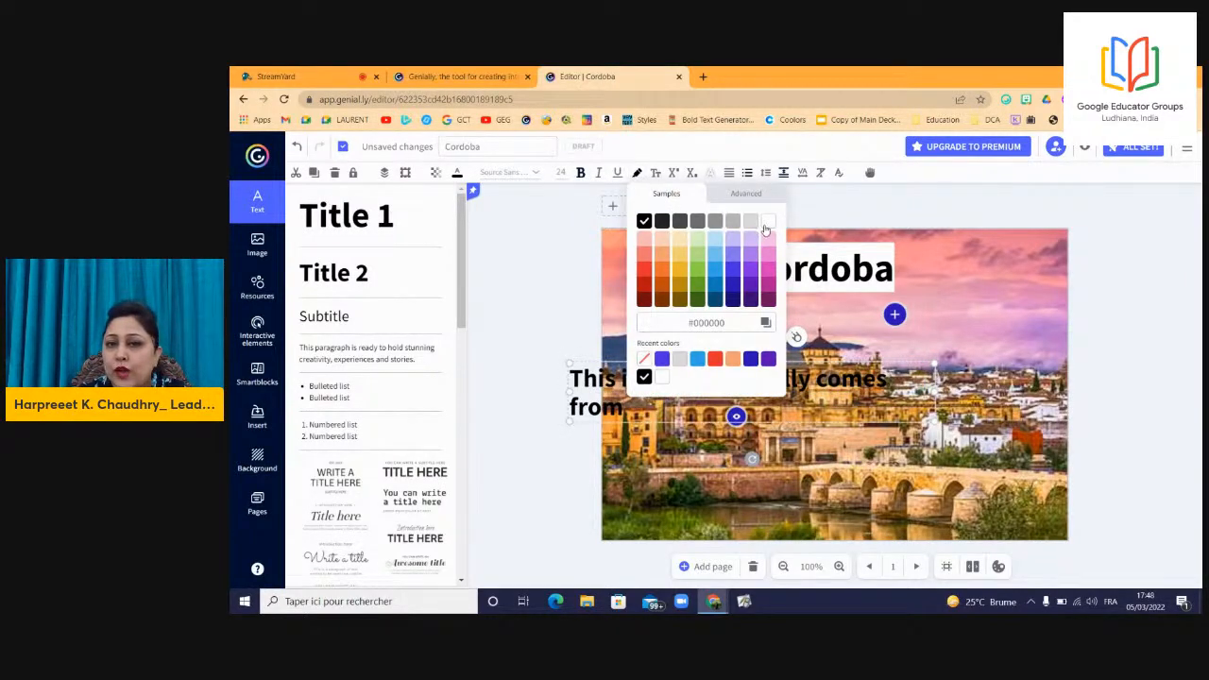
pyautogui.click(767, 223)
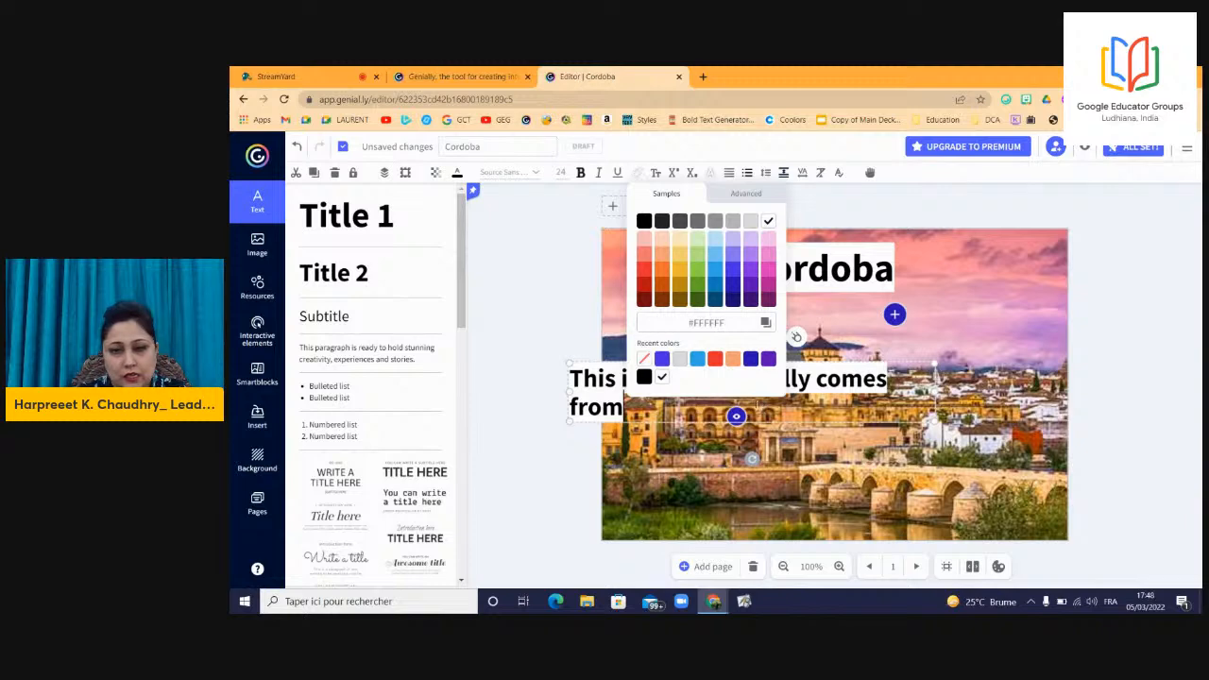
pyautogui.click(818, 376)
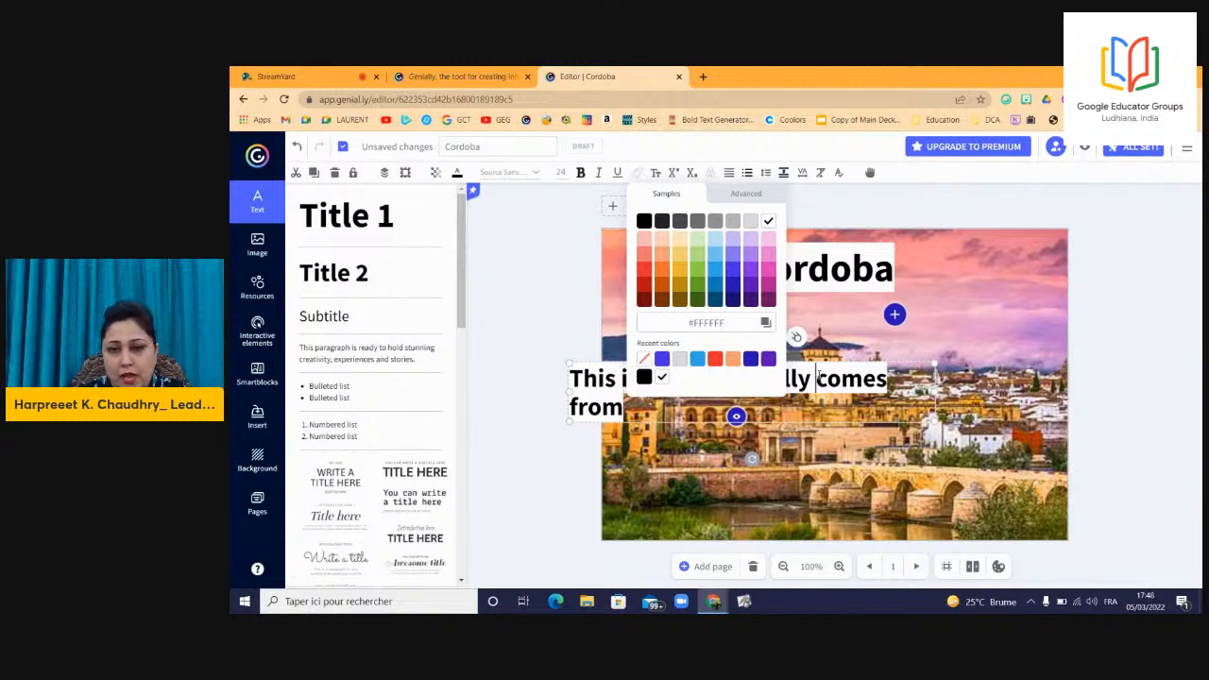
pyautogui.click(903, 333)
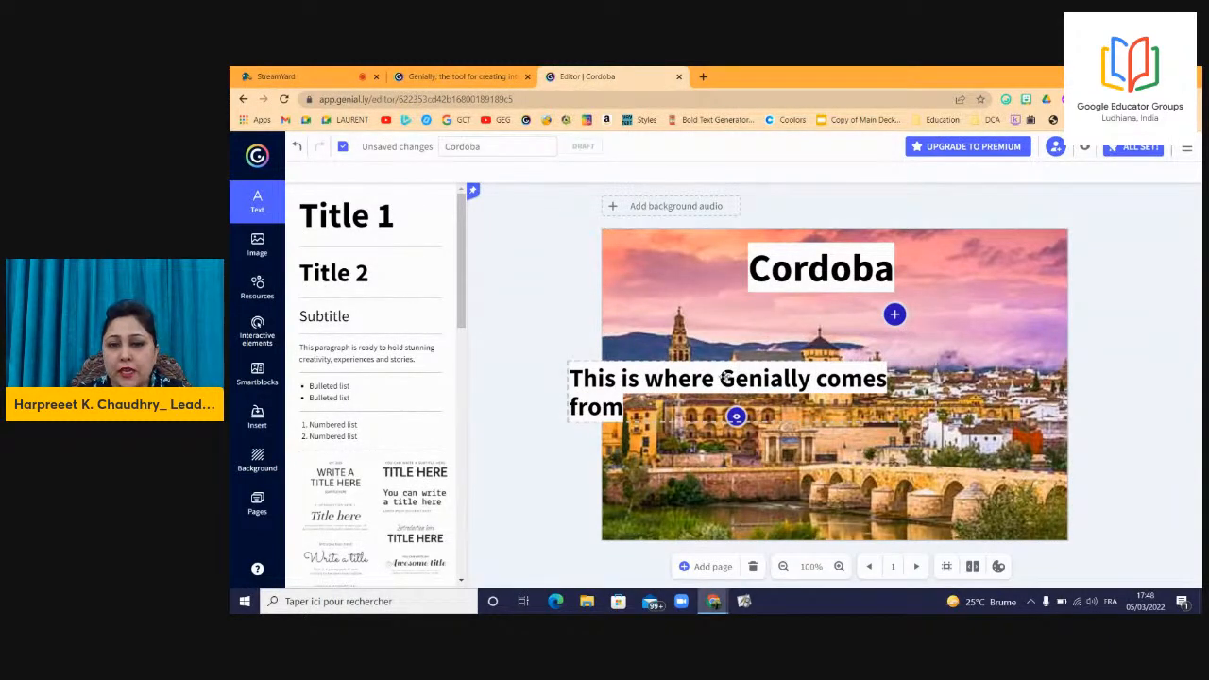
# Break the caption before 'Genially' and move it to the photo's lower centre-right.
pyautogui.click(725, 377)
pyautogui.press('Return')
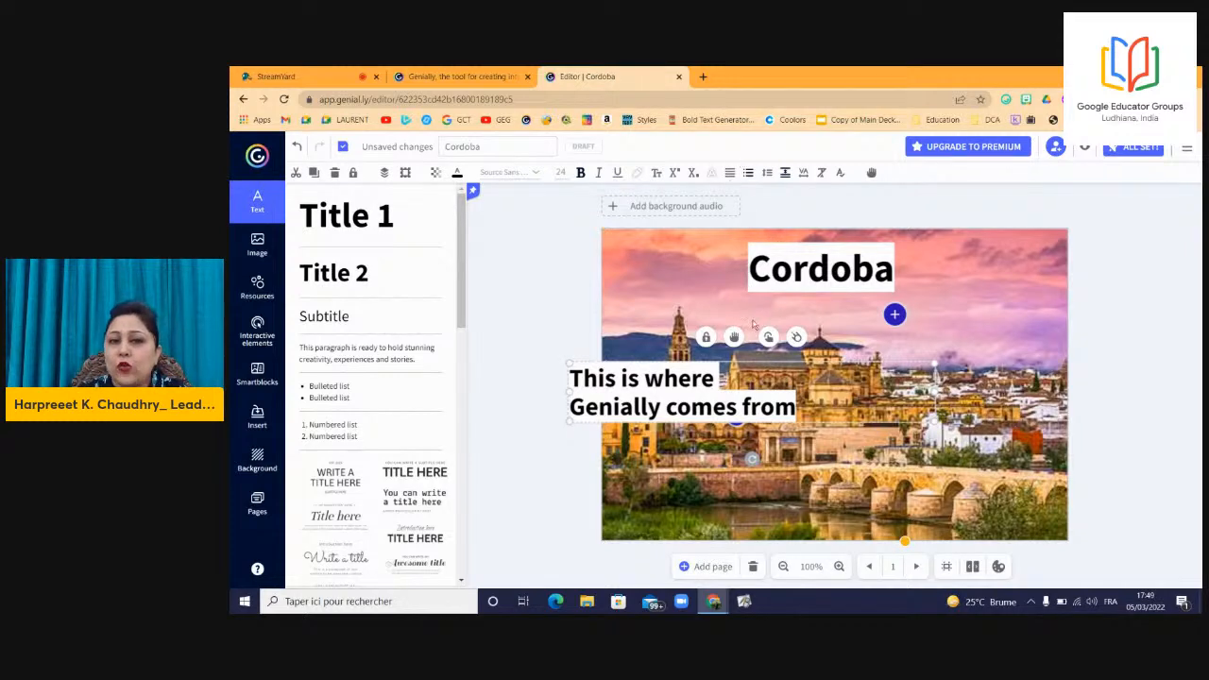
pyautogui.moveTo(780, 406); pyautogui.dragTo(924, 443)
pyautogui.moveTo(835, 444); pyautogui.dragTo(843, 451)
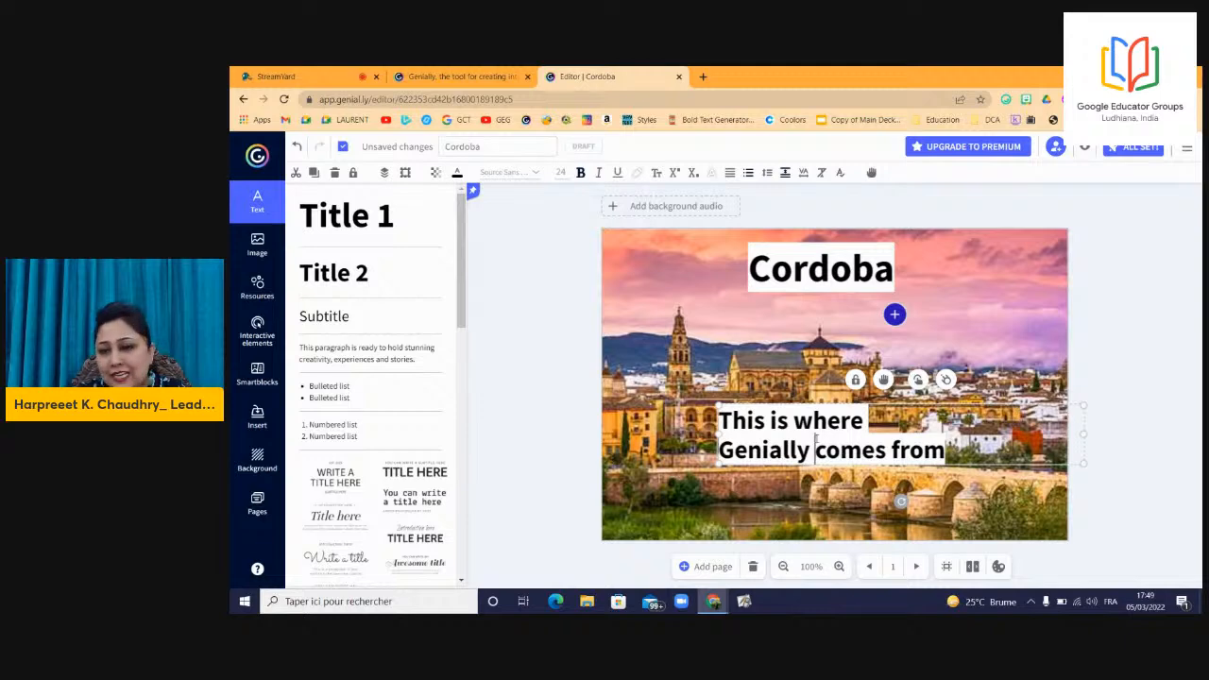
pyautogui.tripleClick(815, 450)
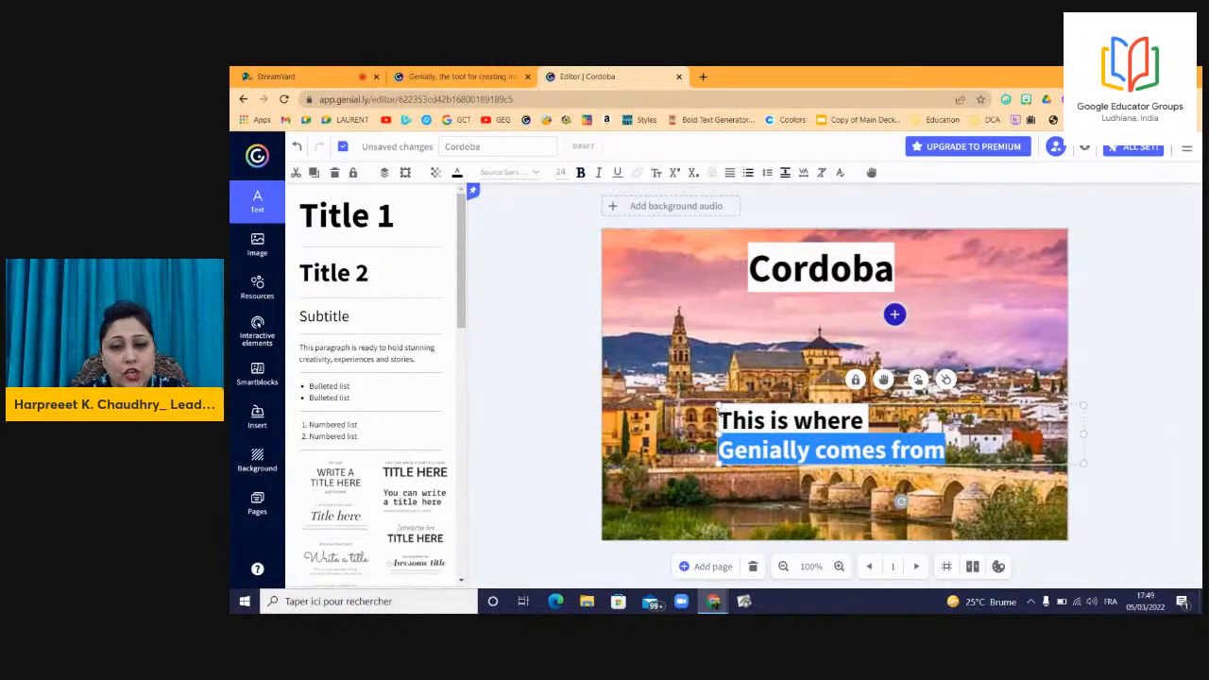
pyautogui.click(722, 419)
pyautogui.doubleClick(721, 420)
pyautogui.click(722, 419)
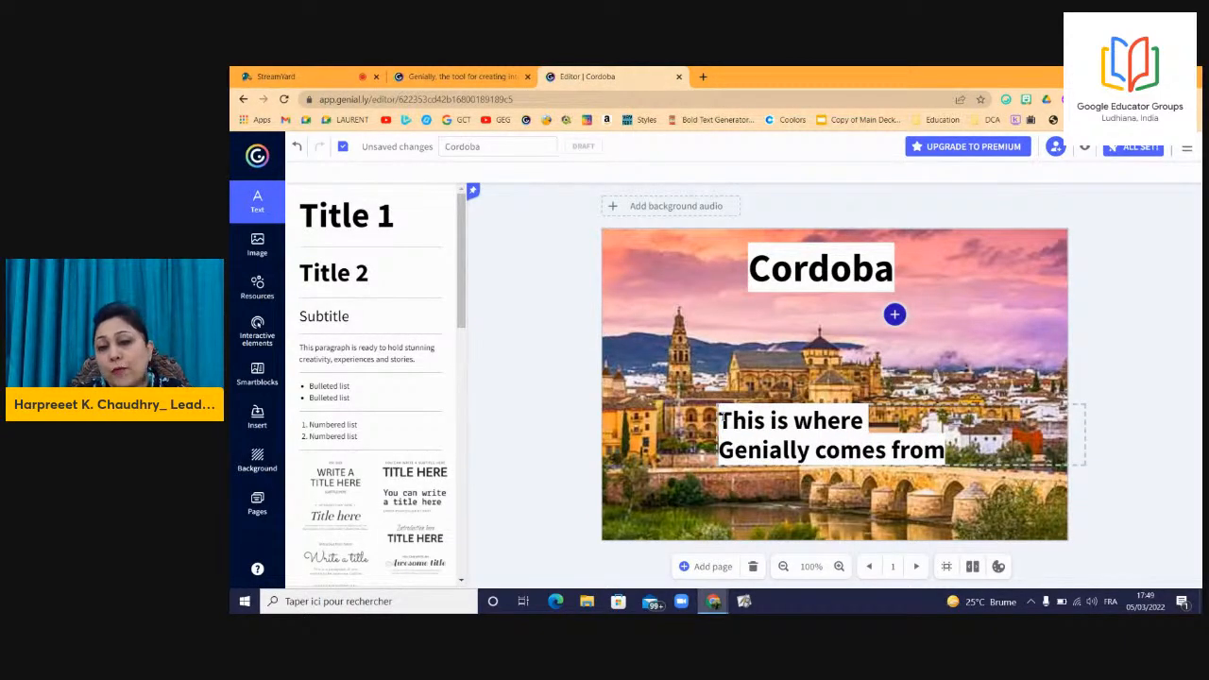
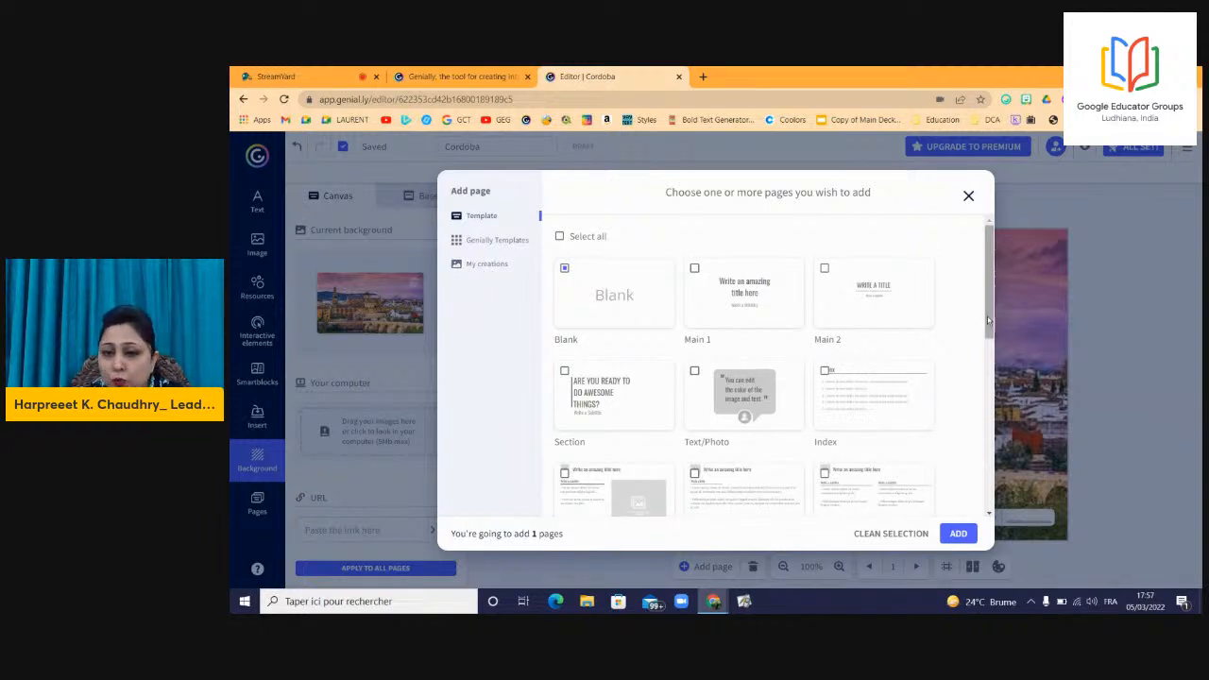
# Add one page from the Blank template to the Cordoba creation as page 2.
pyautogui.moveTo(988, 321); pyautogui.dragTo(990, 362)
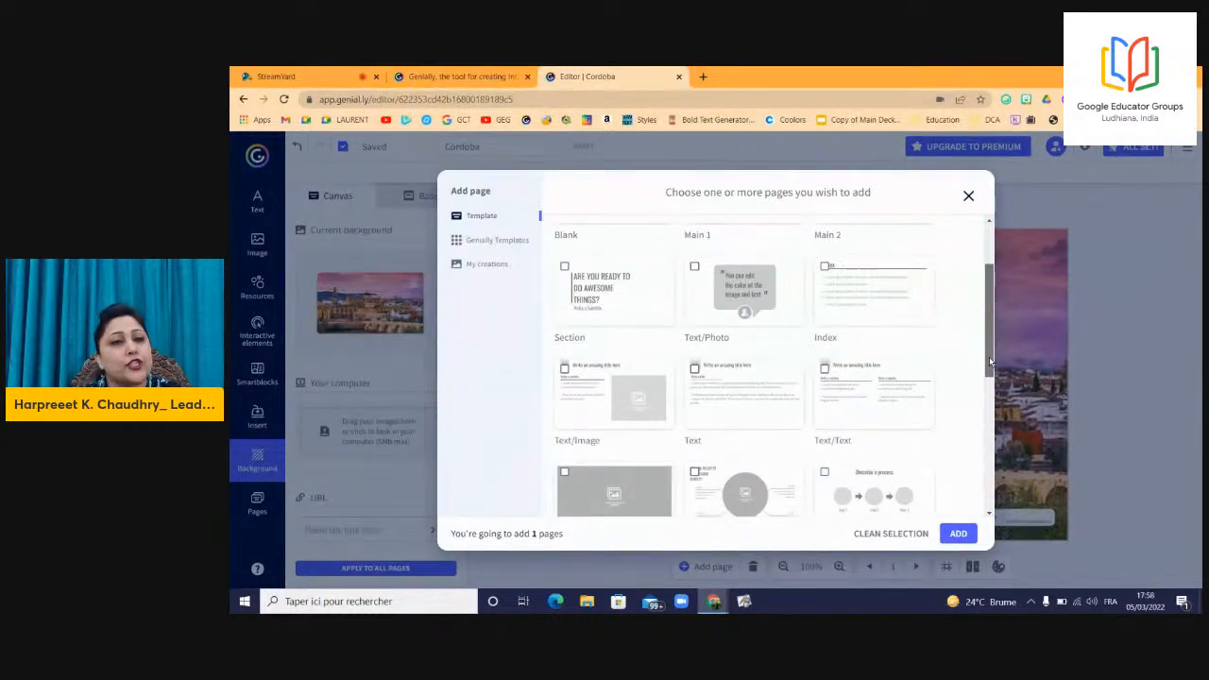
pyautogui.scroll(3, 641, 299)
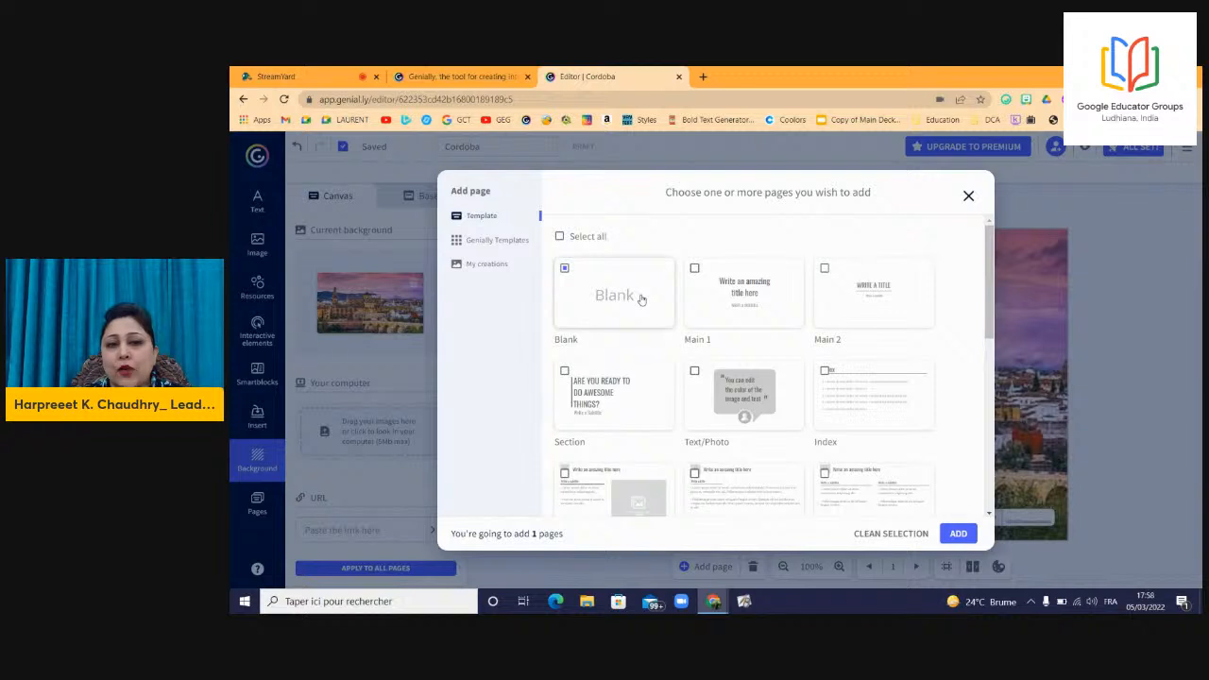
pyautogui.click(956, 535)
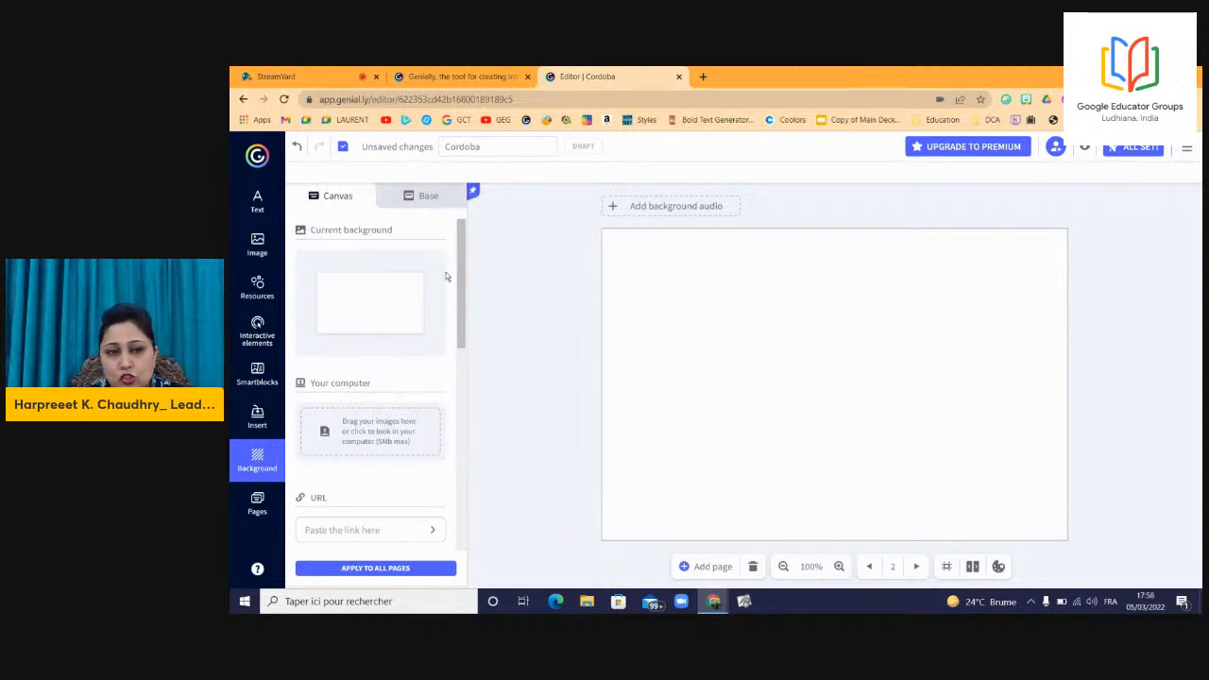
# Try light blue, white and two library images, then settle on a solid dark navy background.
pyautogui.moveTo(461, 283); pyautogui.dragTo(450, 400)
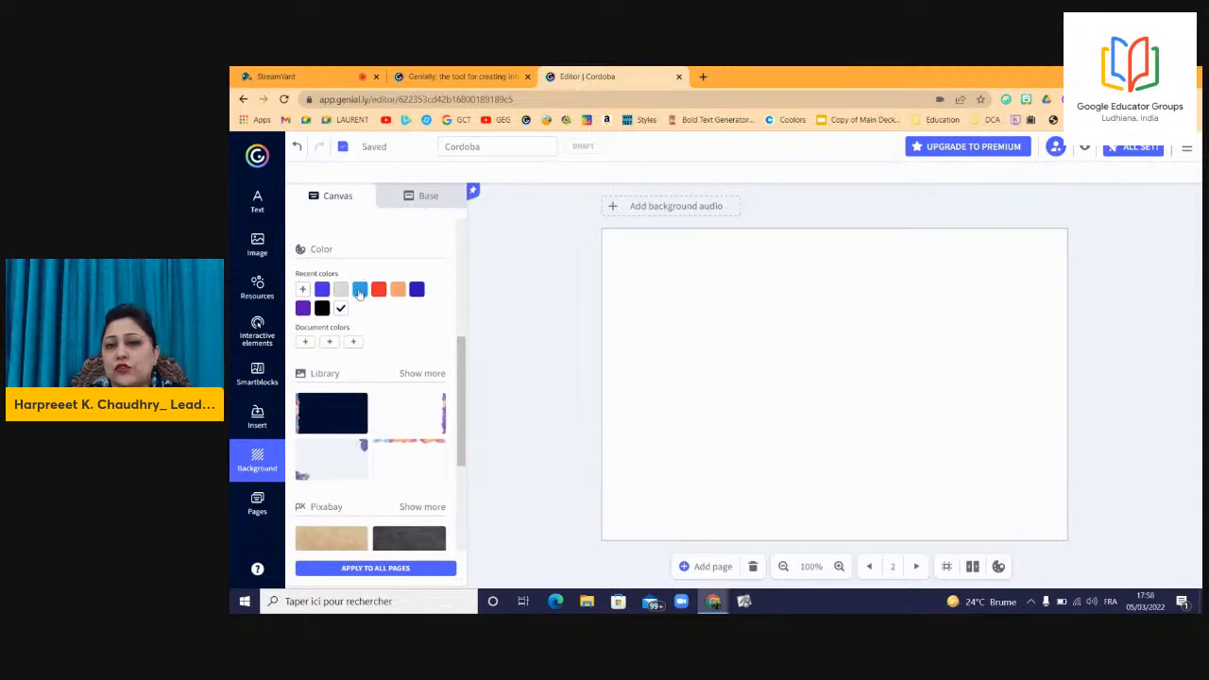
pyautogui.click(360, 291)
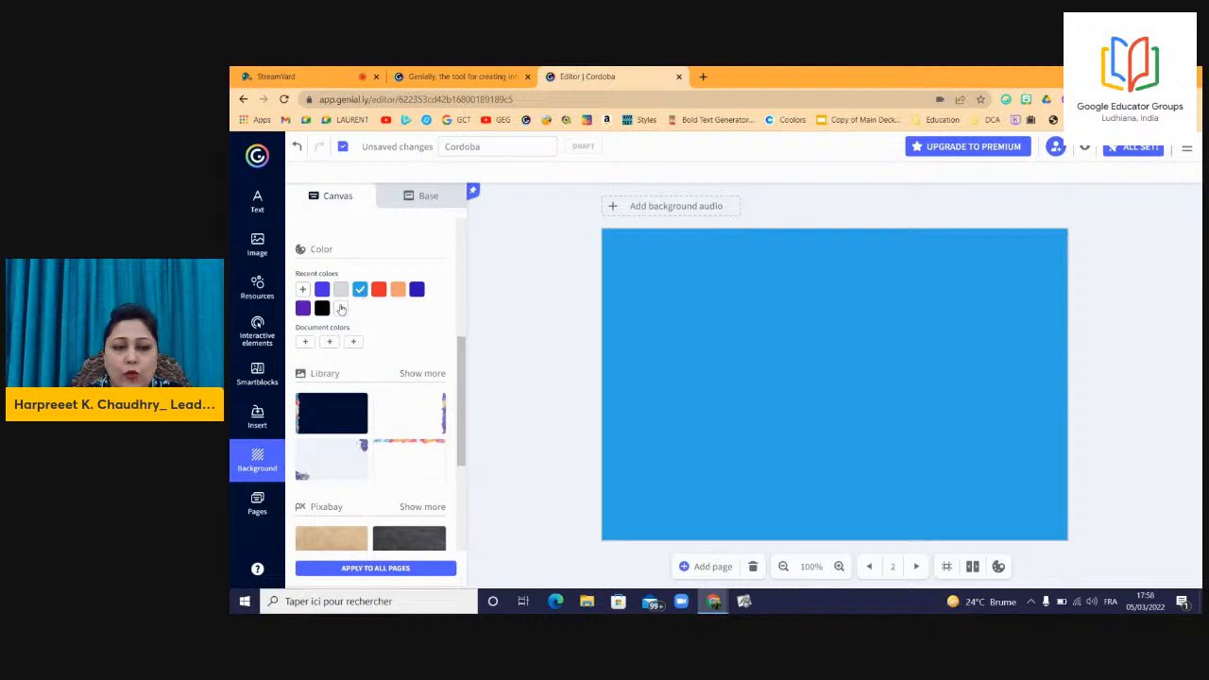
pyautogui.click(341, 308)
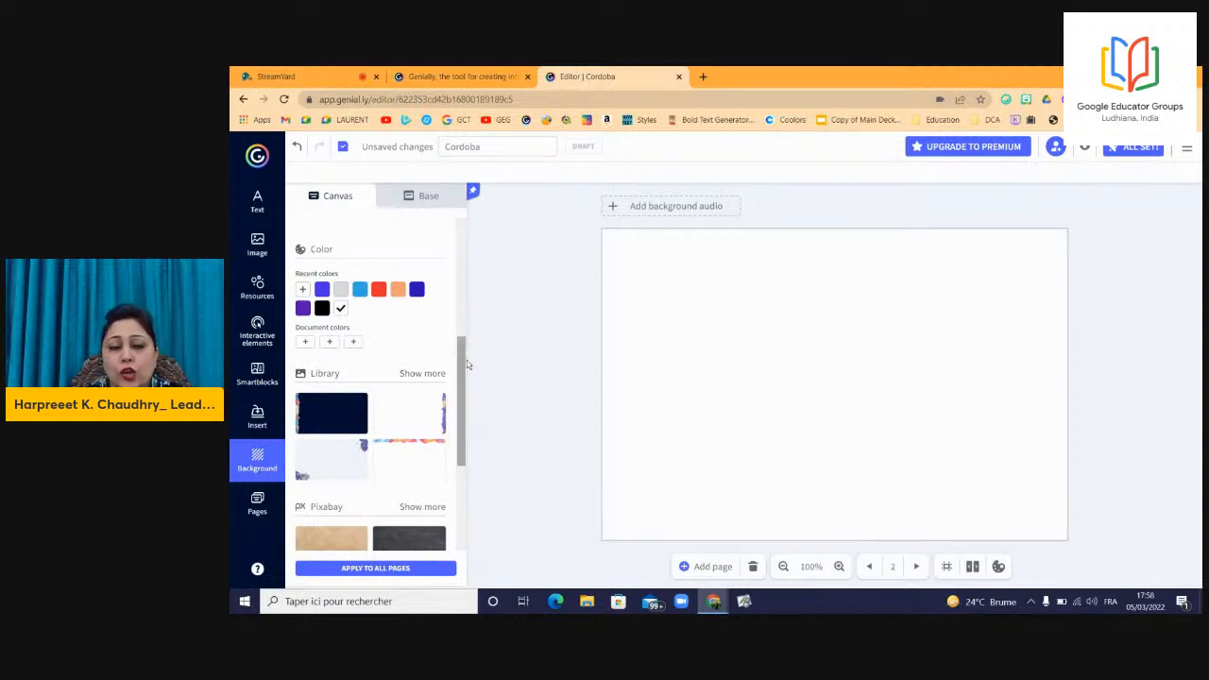
pyautogui.moveTo(463, 367); pyautogui.dragTo(458, 403)
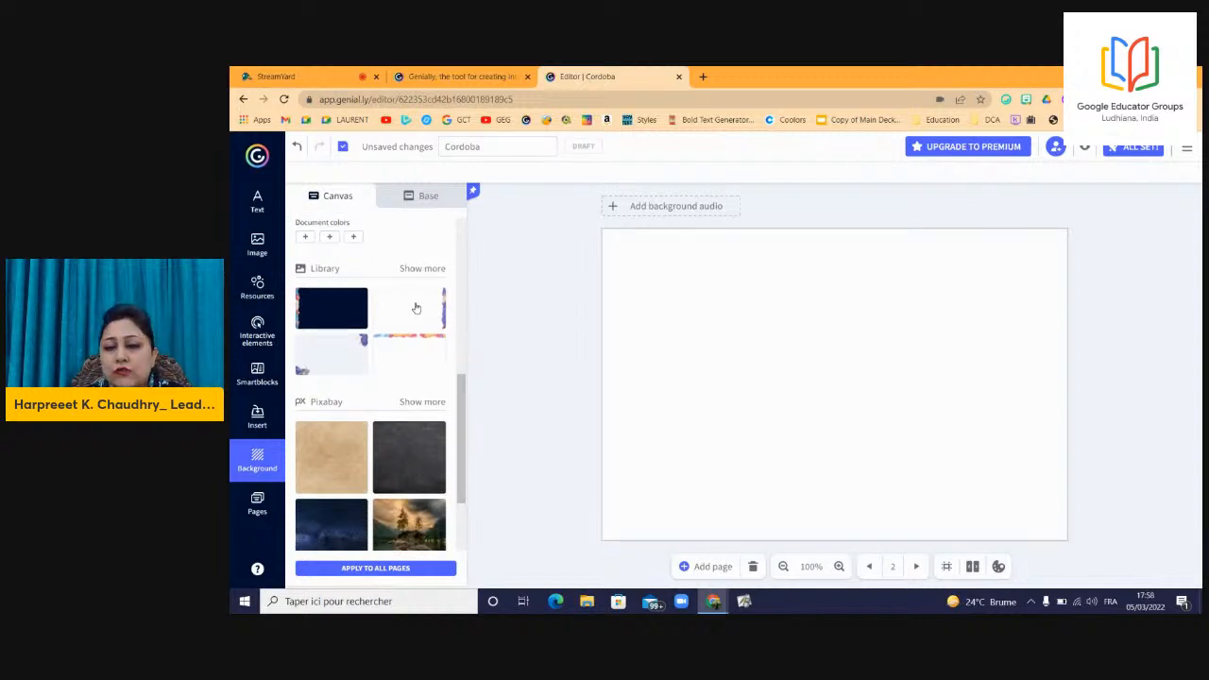
pyautogui.click(411, 363)
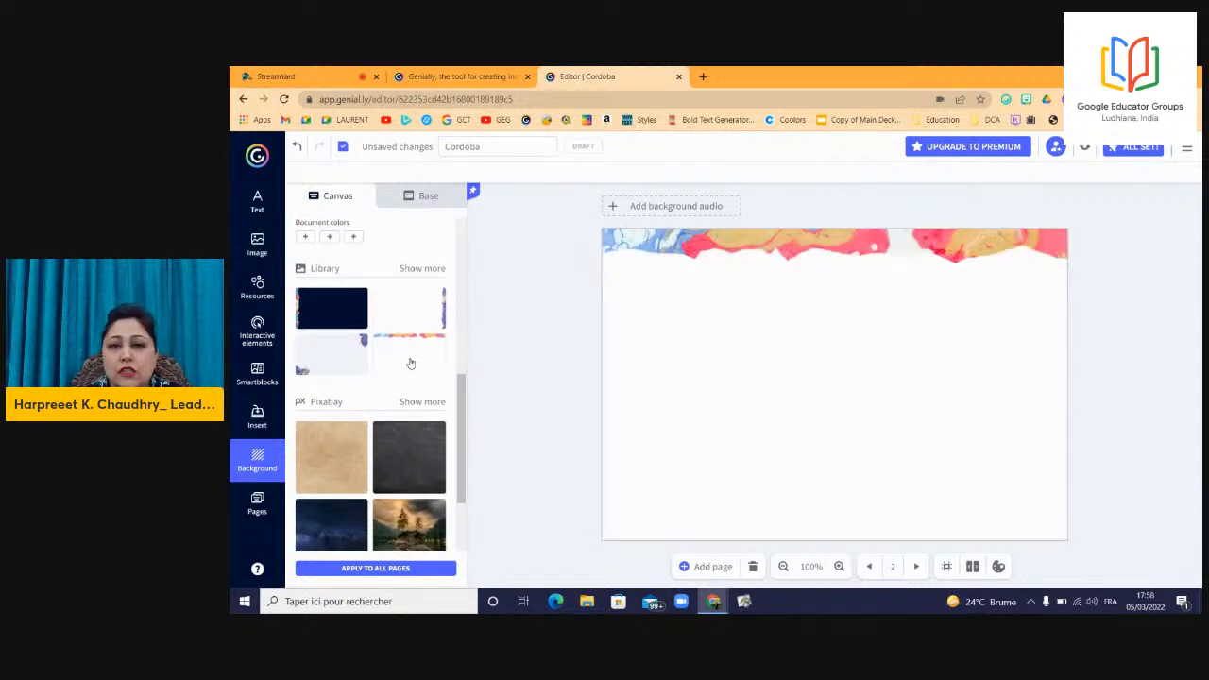
pyautogui.click(332, 347)
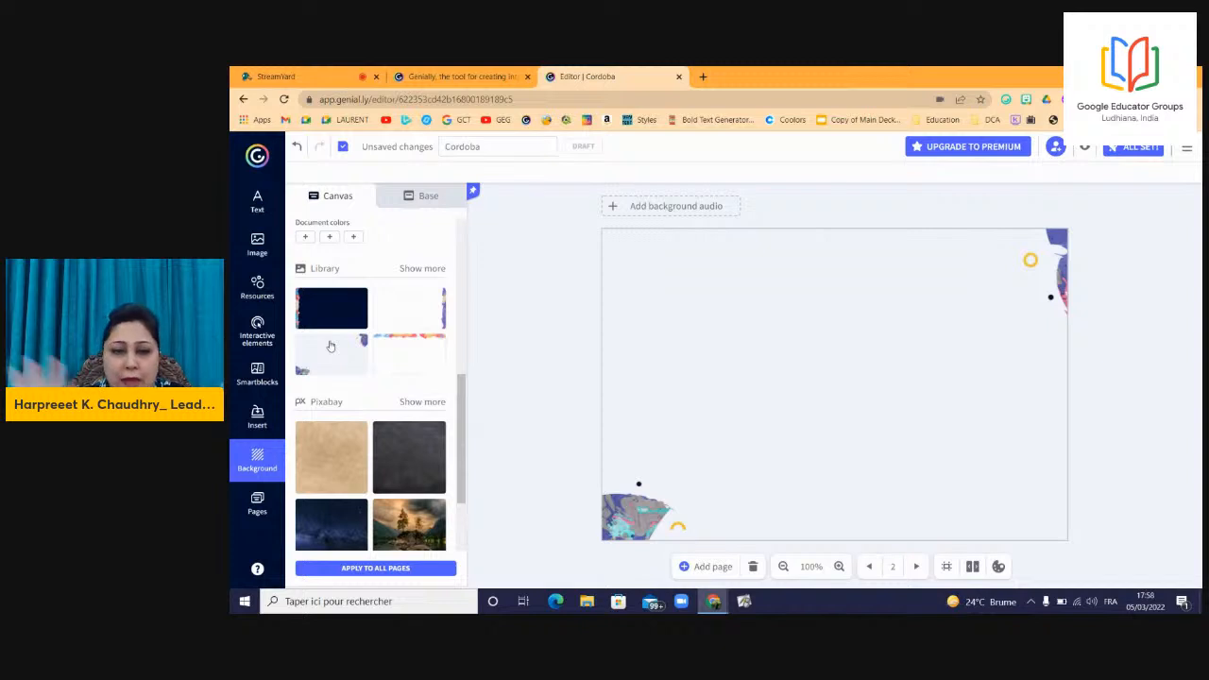
pyautogui.click(320, 326)
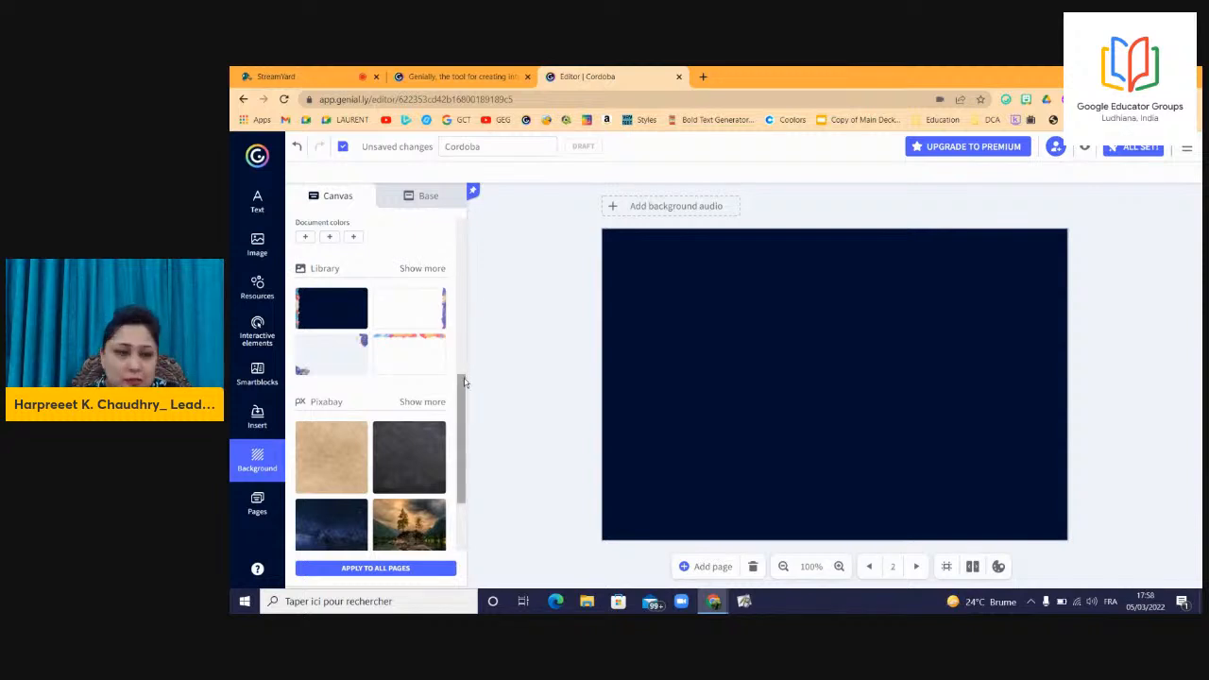
# Browse the full library of background designs.
pyautogui.moveTo(464, 382); pyautogui.dragTo(460, 446)
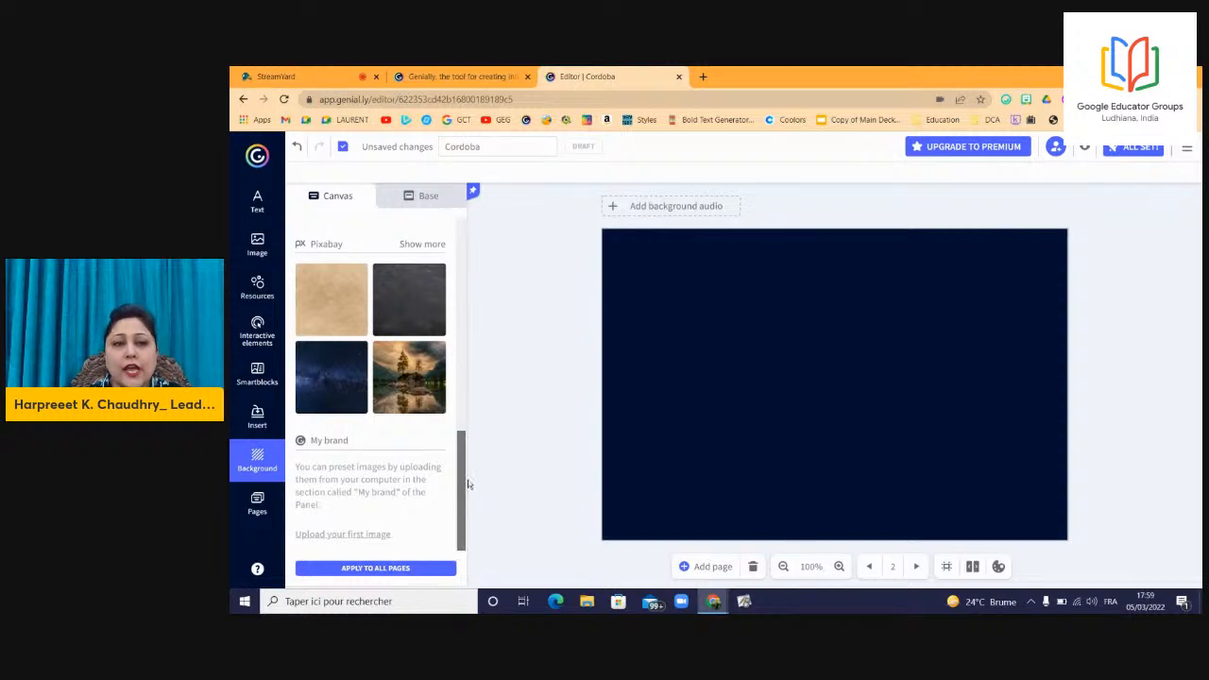
pyautogui.moveTo(470, 469); pyautogui.dragTo(468, 401)
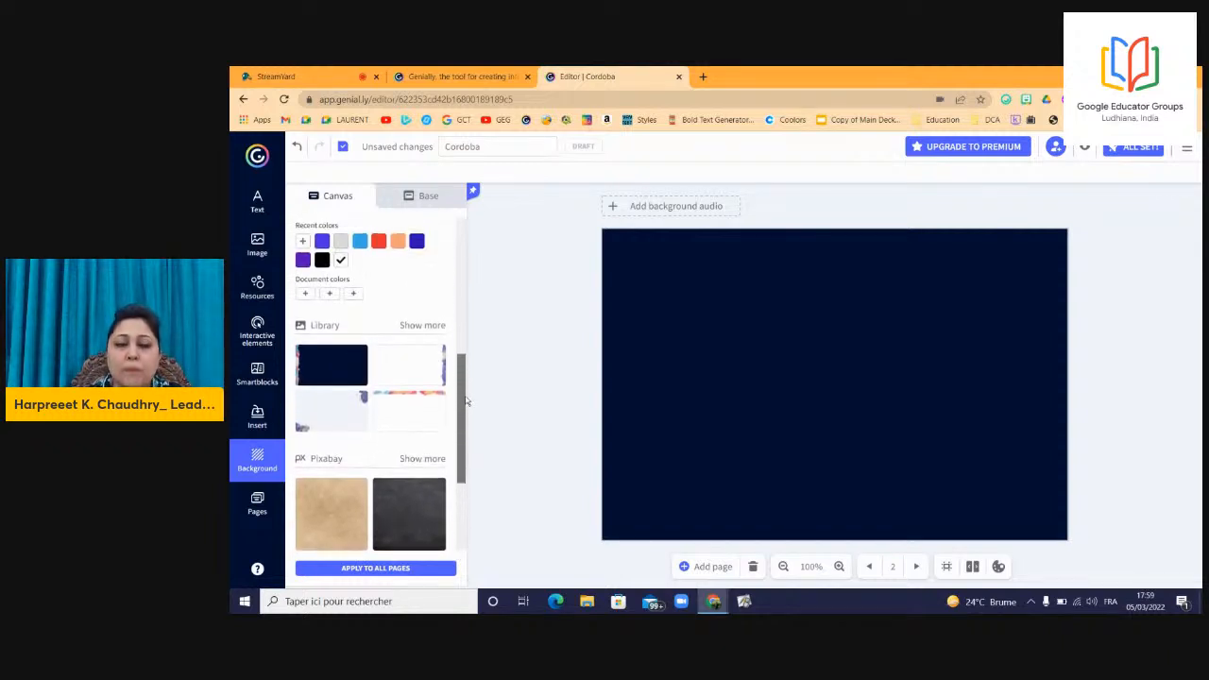
pyautogui.click(424, 326)
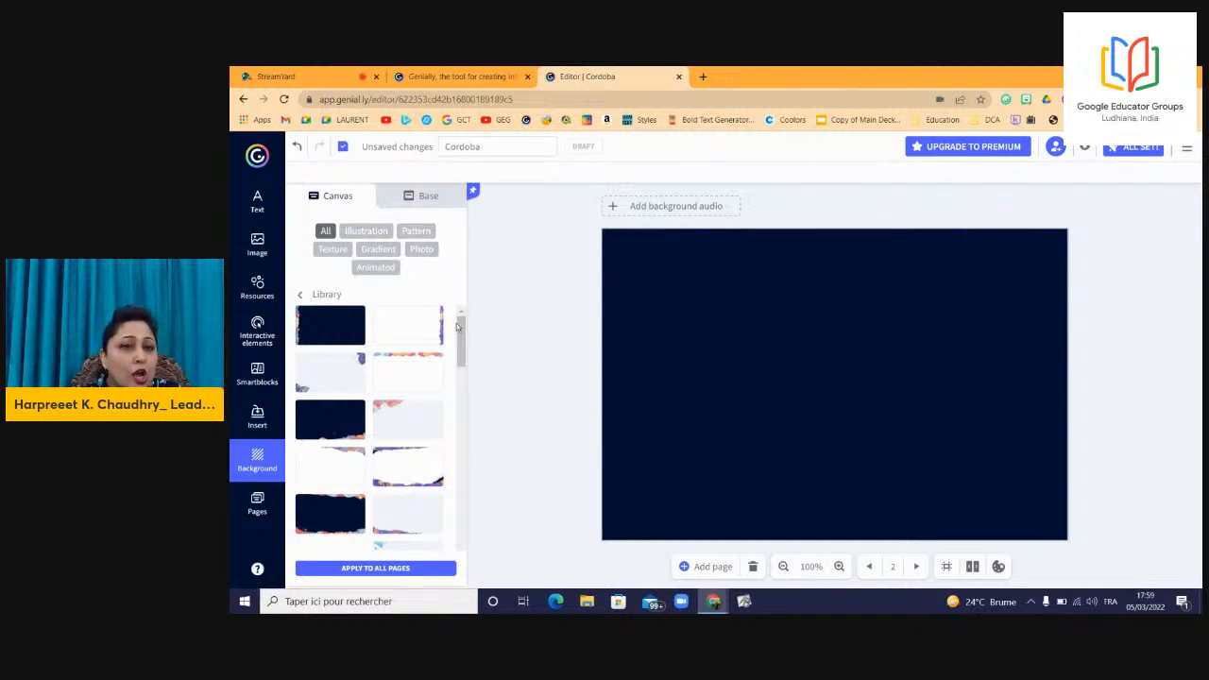
# Filter to animated backgrounds and try the checkered, astronaut, smoke-cloud, floral and balloon designs.
pyautogui.click(377, 268)
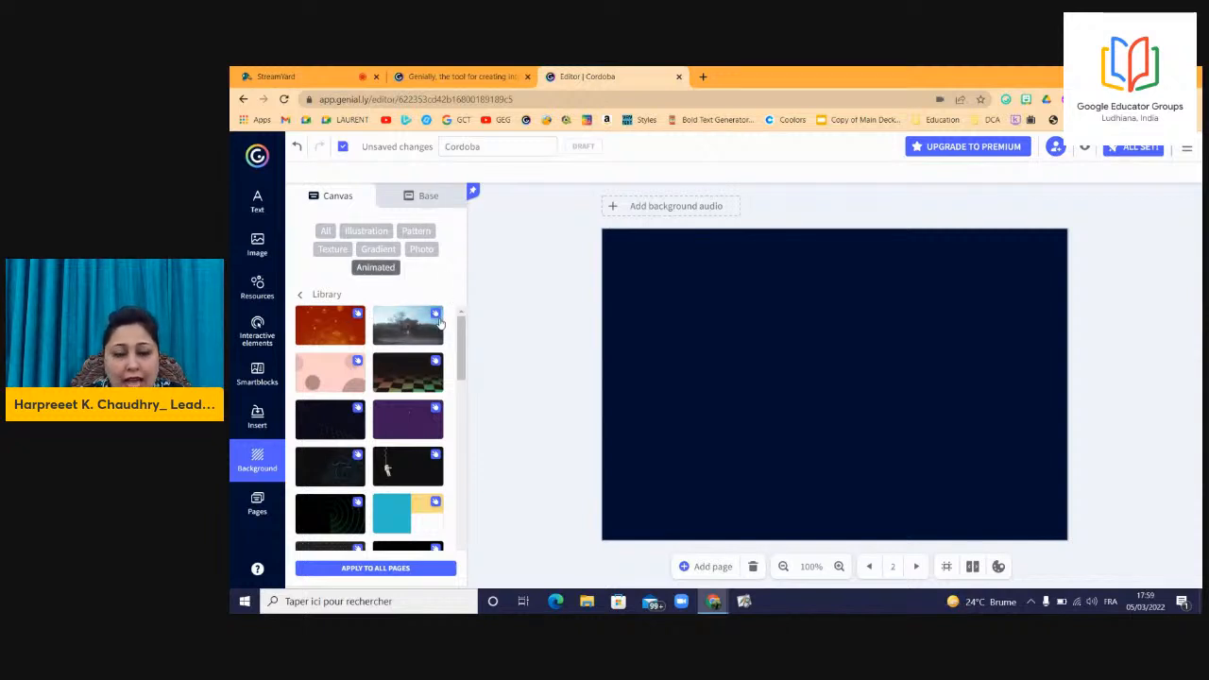
pyautogui.click(410, 385)
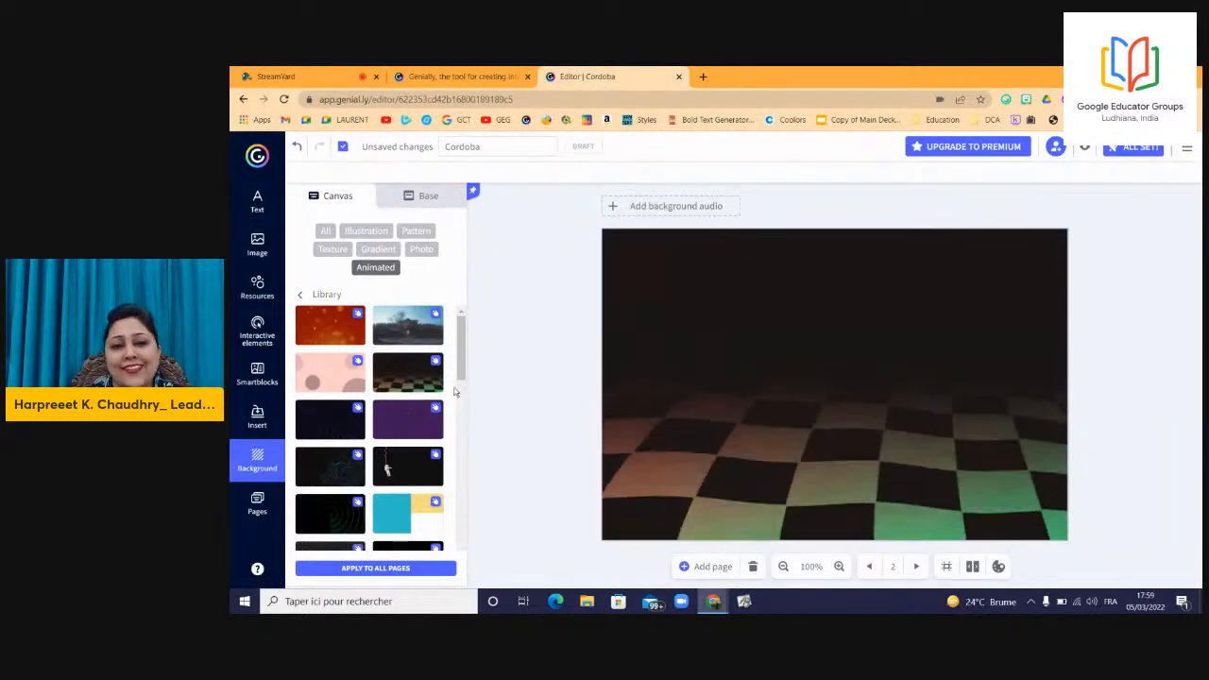
pyautogui.moveTo(461, 376); pyautogui.dragTo(461, 395)
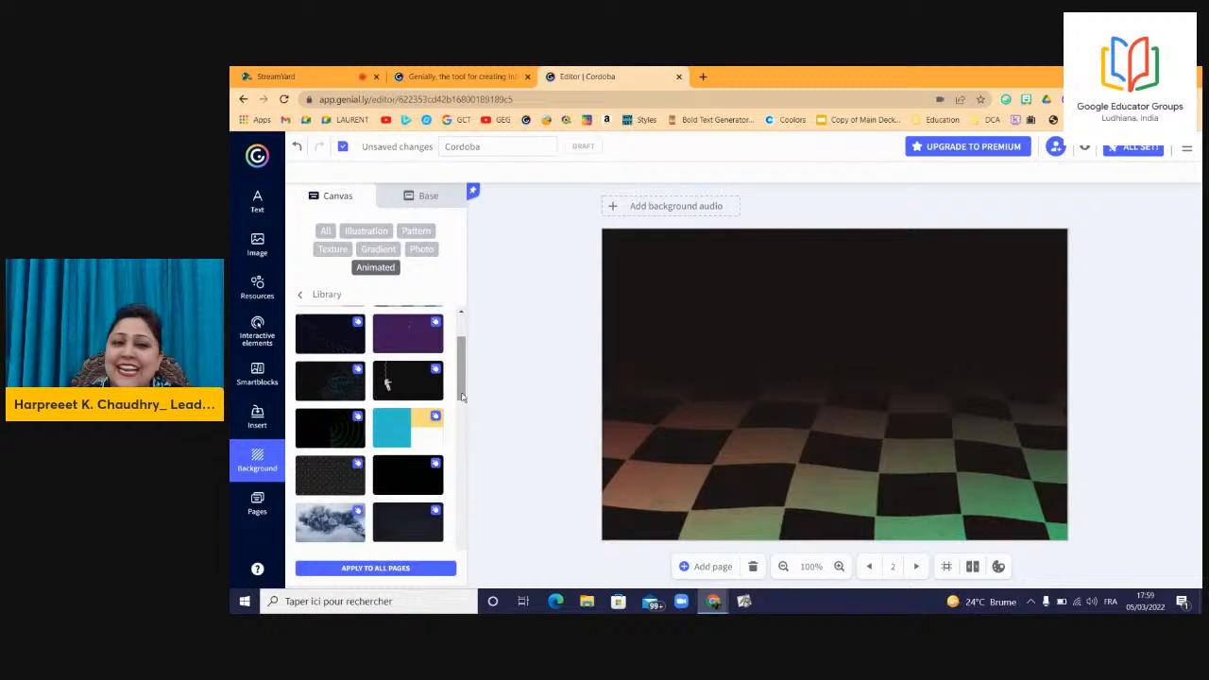
pyautogui.click(397, 385)
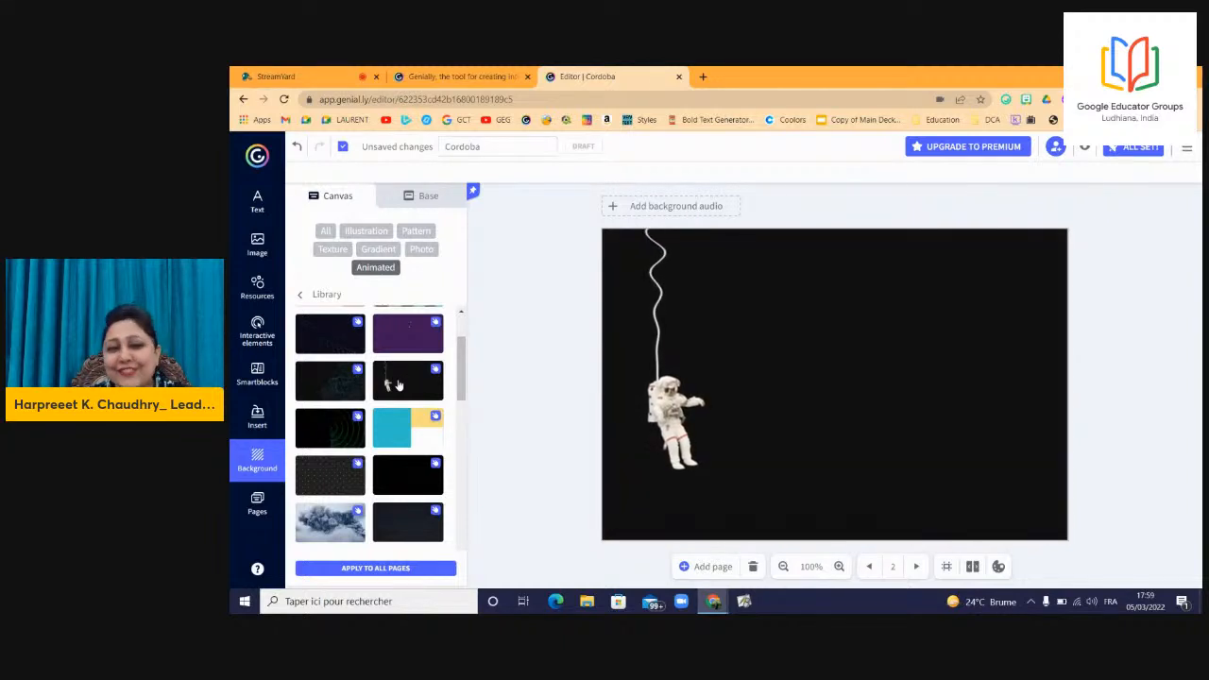
pyautogui.click(340, 520)
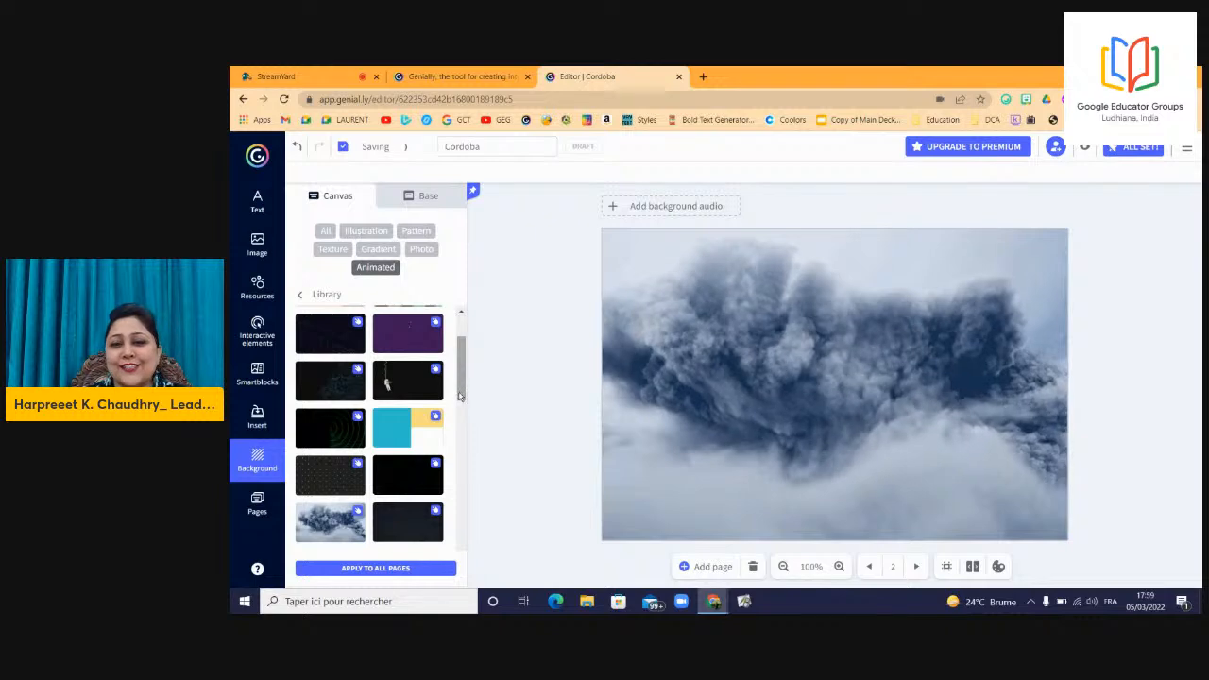
pyautogui.moveTo(461, 385); pyautogui.dragTo(459, 465)
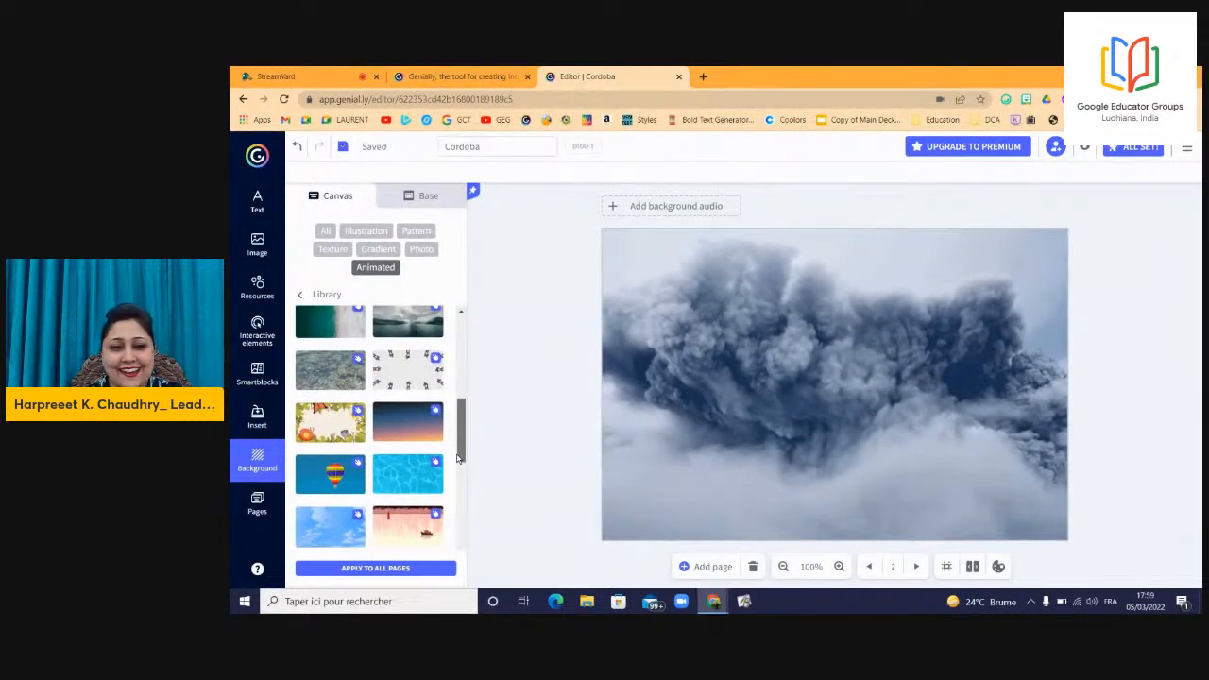
pyautogui.click(307, 416)
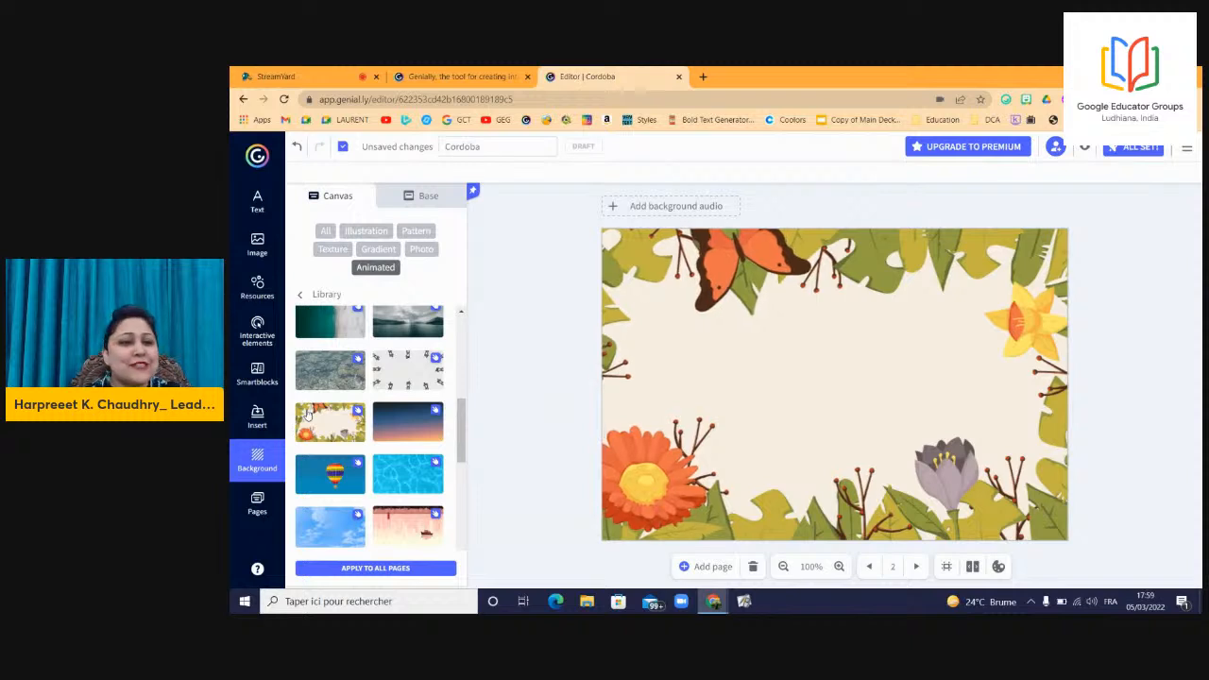
pyautogui.click(346, 478)
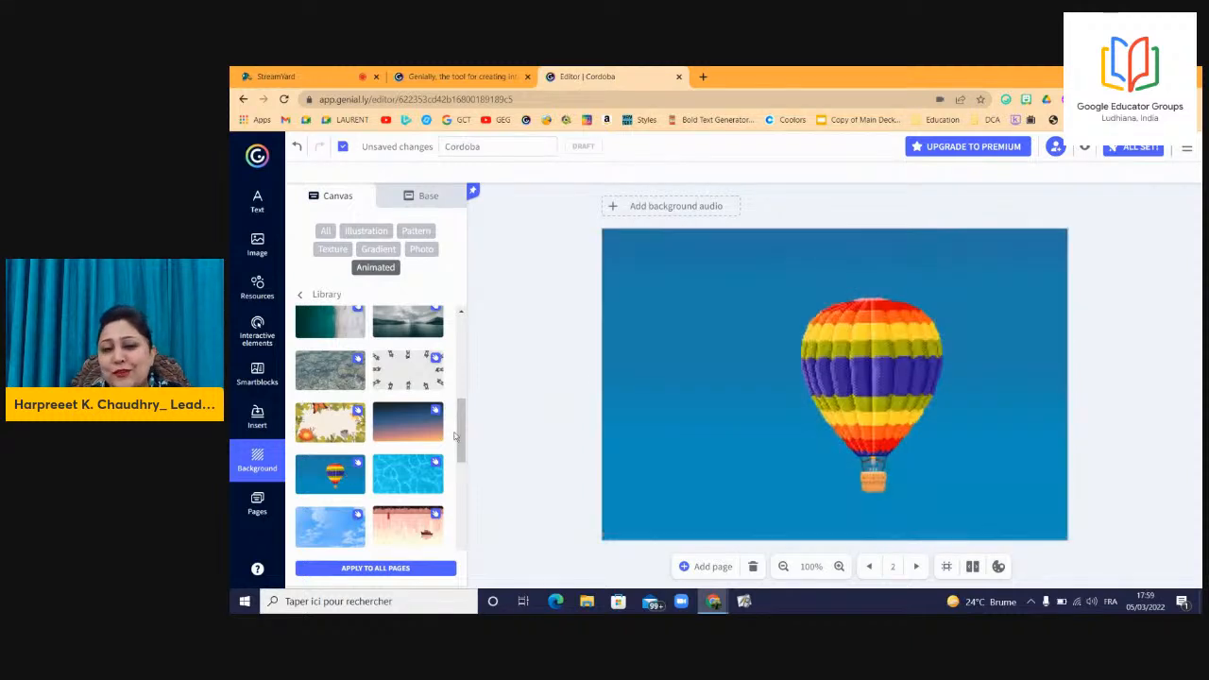
# Apply the dark blue starry background to page 2 and show the pages list.
pyautogui.scroll(-1, 458, 359)
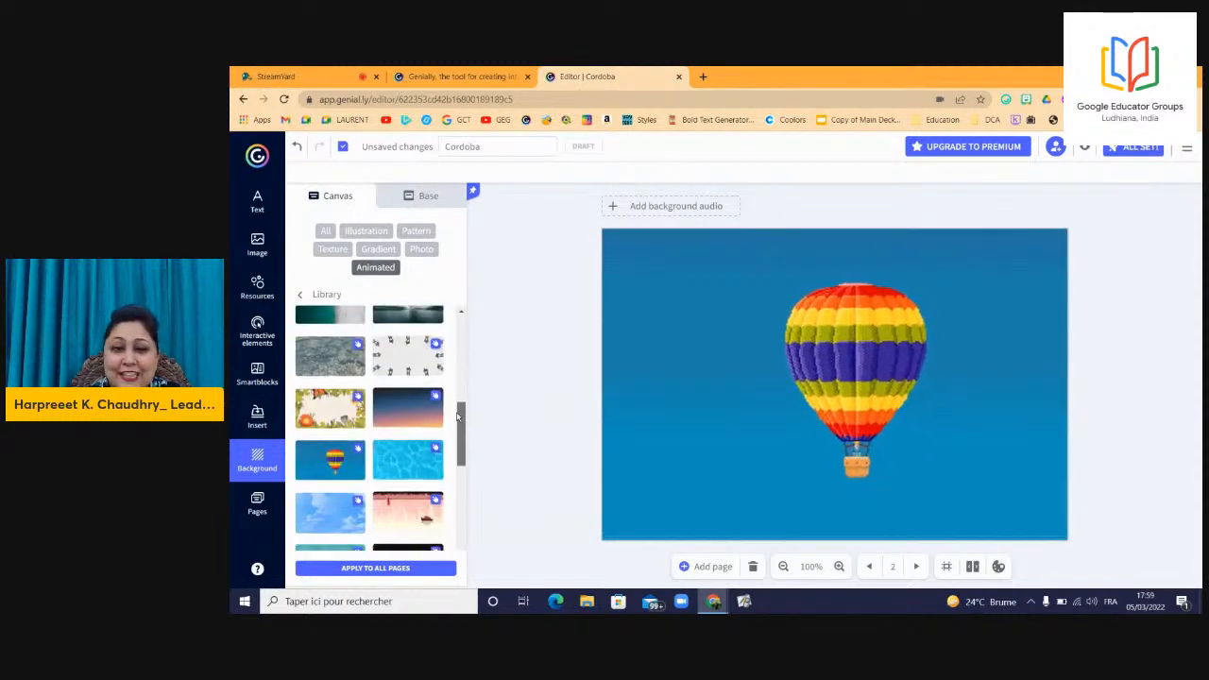
pyautogui.scroll(-1, 457, 451)
pyautogui.scroll(-1, 457, 454)
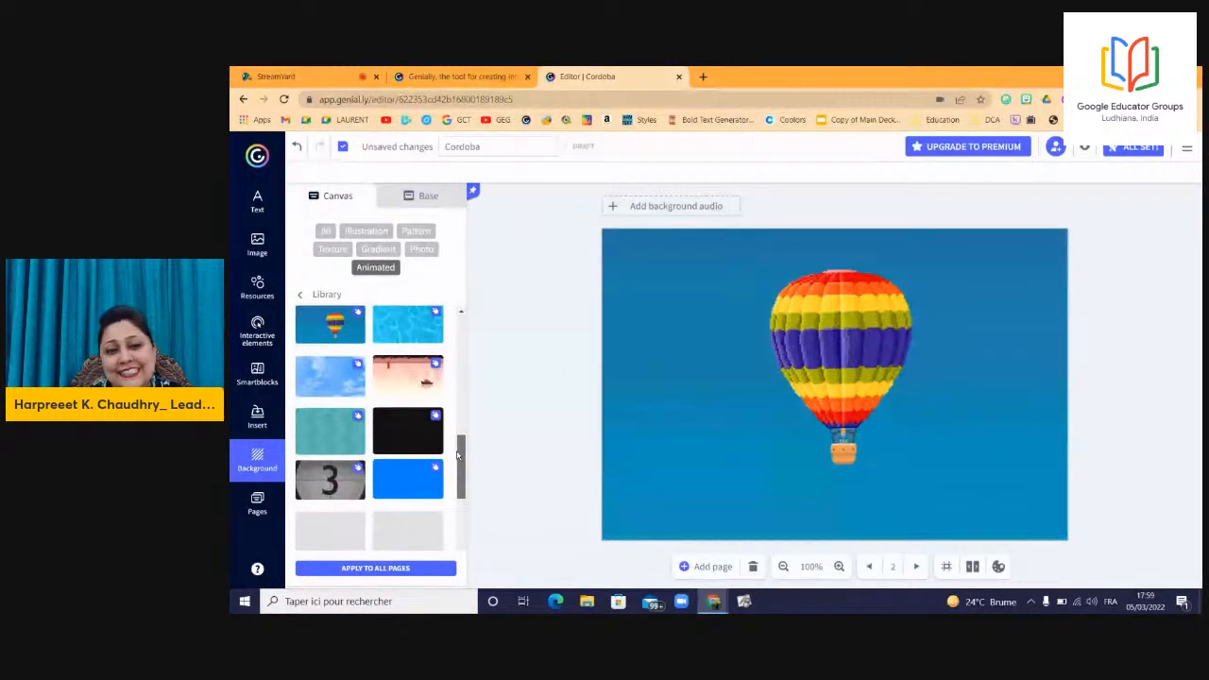
pyautogui.moveTo(458, 455); pyautogui.dragTo(462, 548)
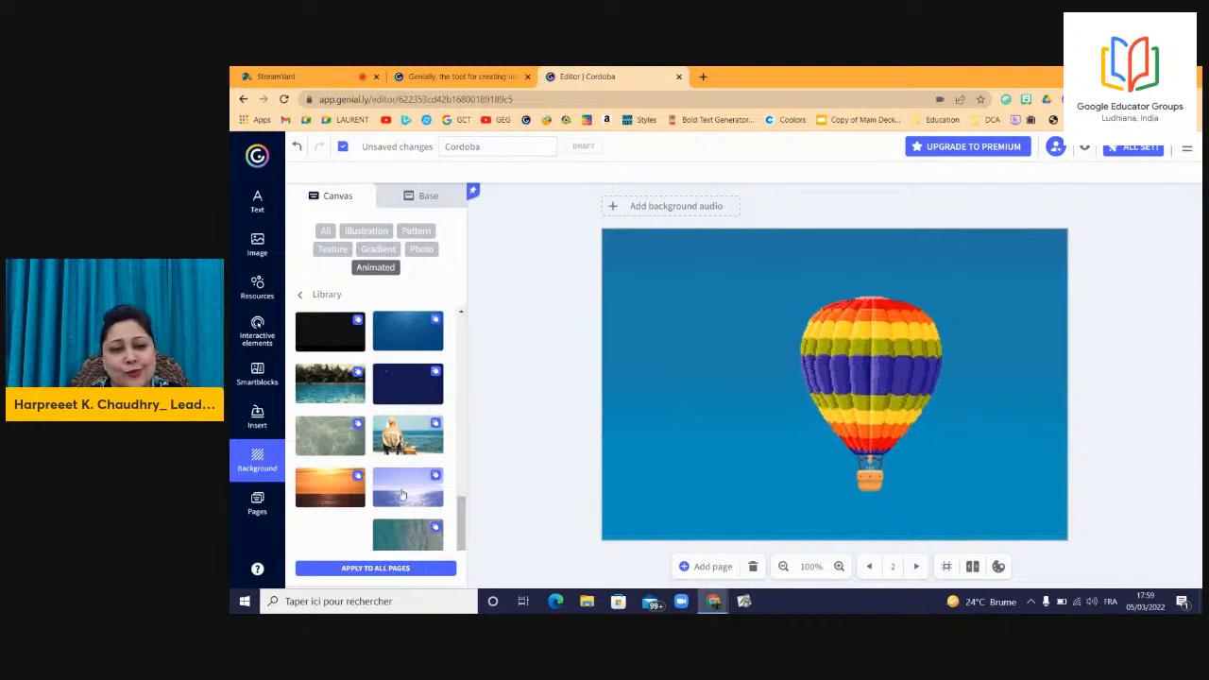
pyautogui.click(397, 387)
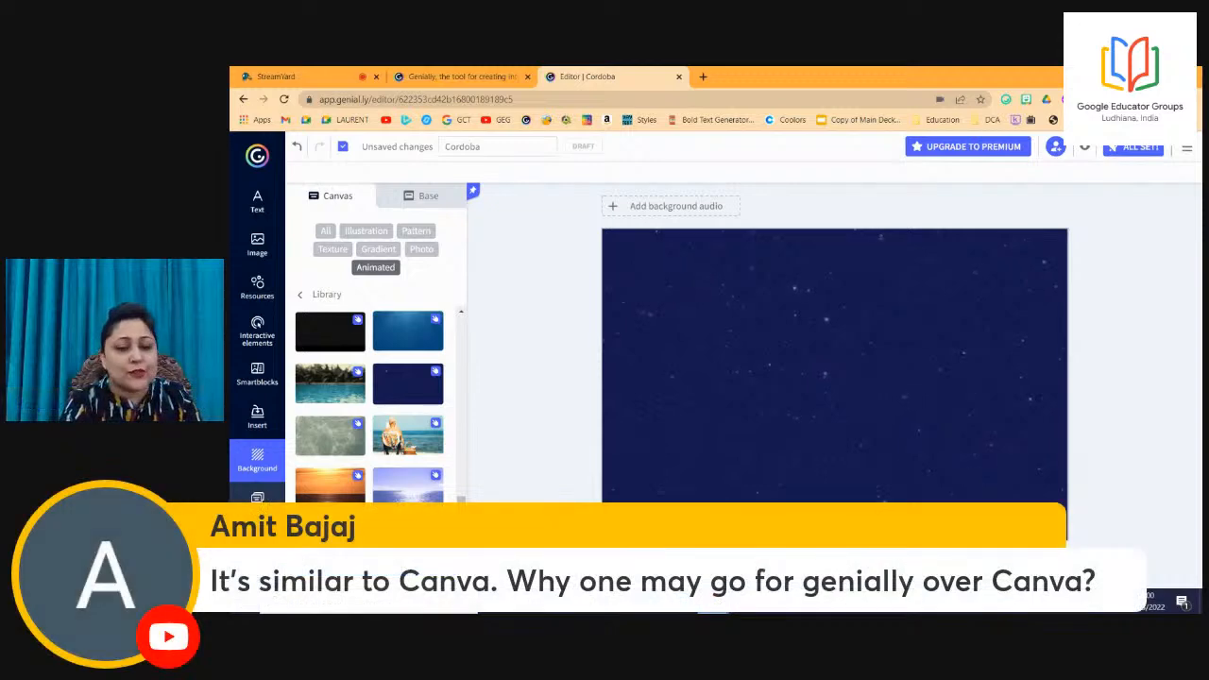
pyautogui.click(258, 502)
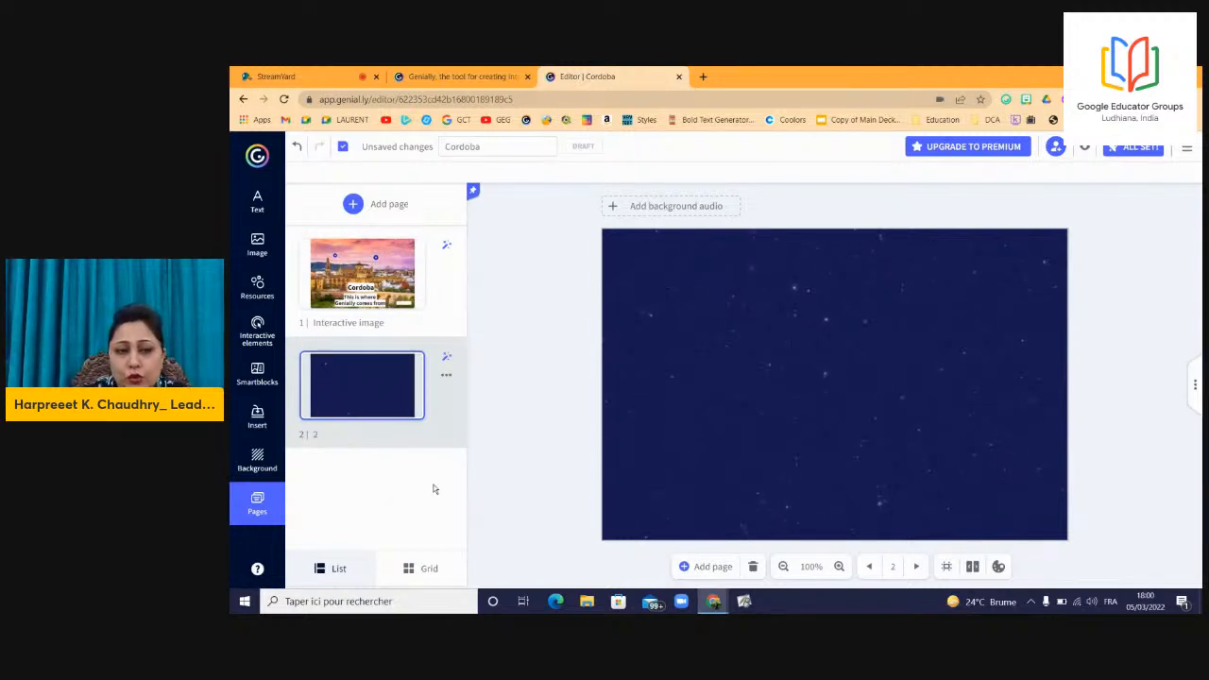
# Open page 2's options and switch the Pages panel to grid view.
pyautogui.click(447, 377)
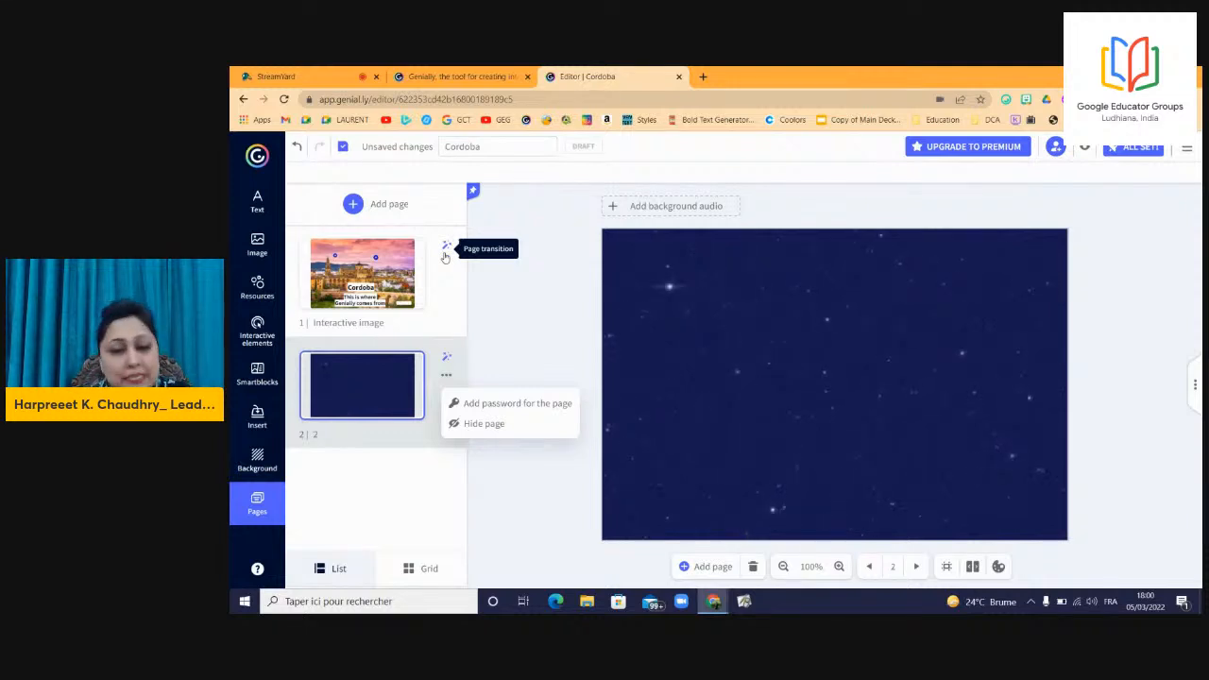
pyautogui.click(405, 567)
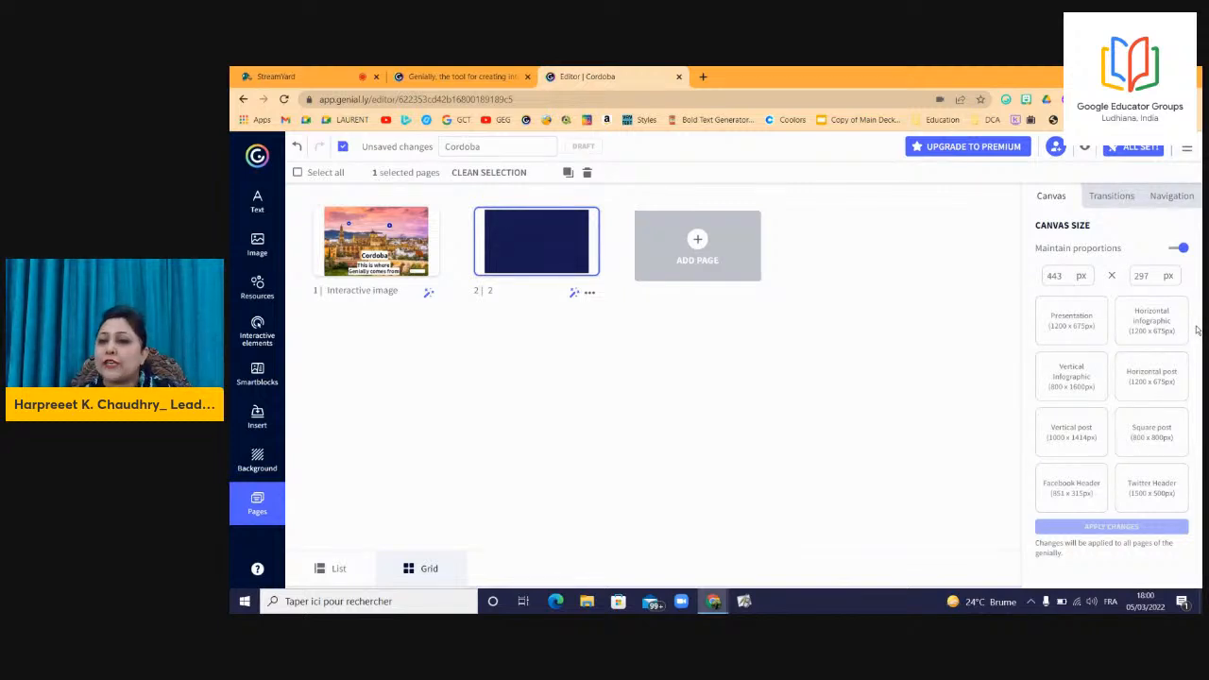
# Set the page transition to None, check navigation settings, and return pages to list view.
pyautogui.click(1115, 201)
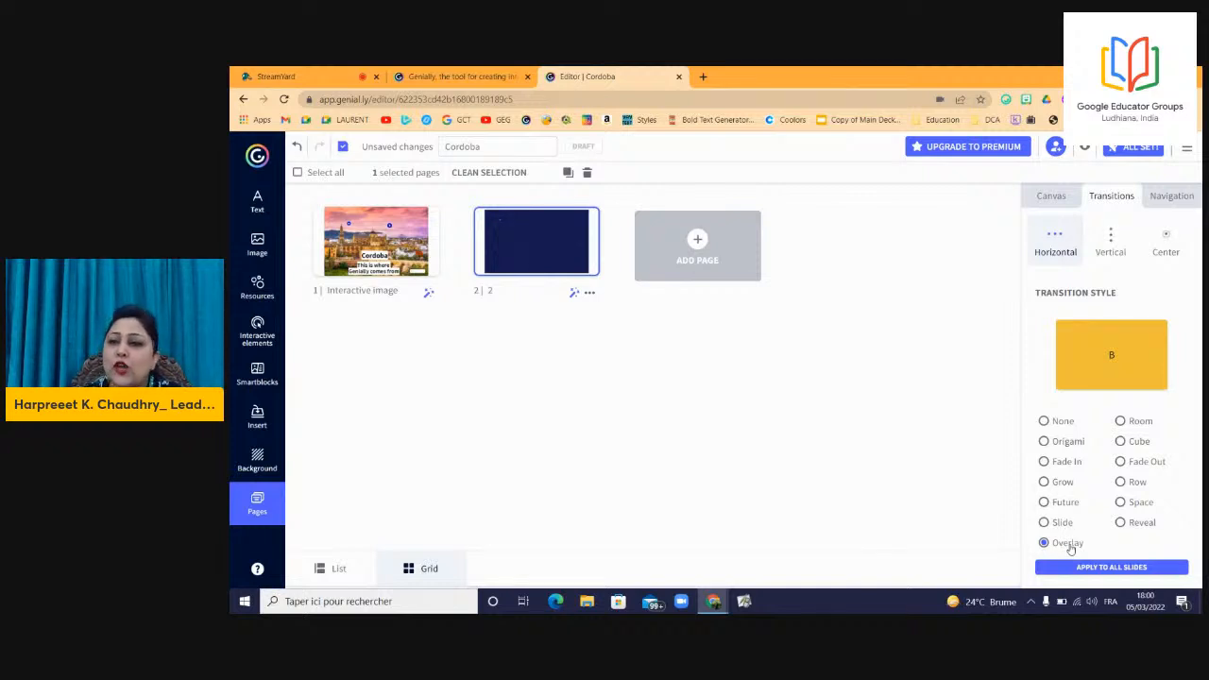
pyautogui.click(1060, 422)
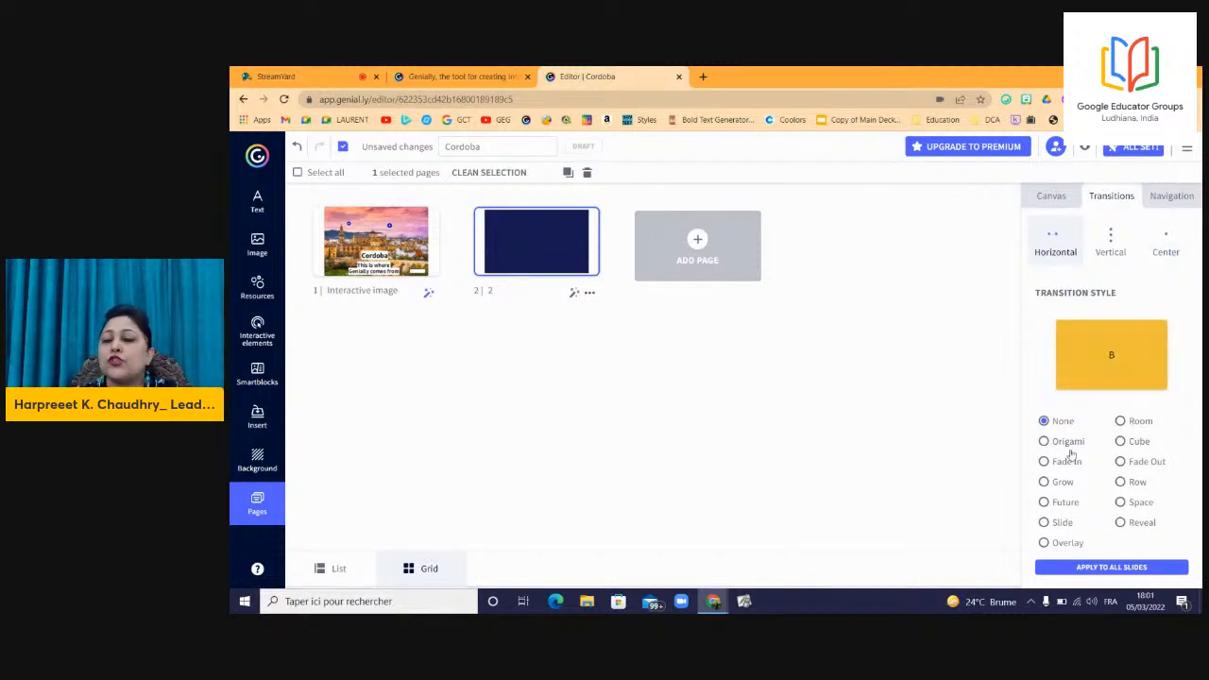
pyautogui.click(1171, 203)
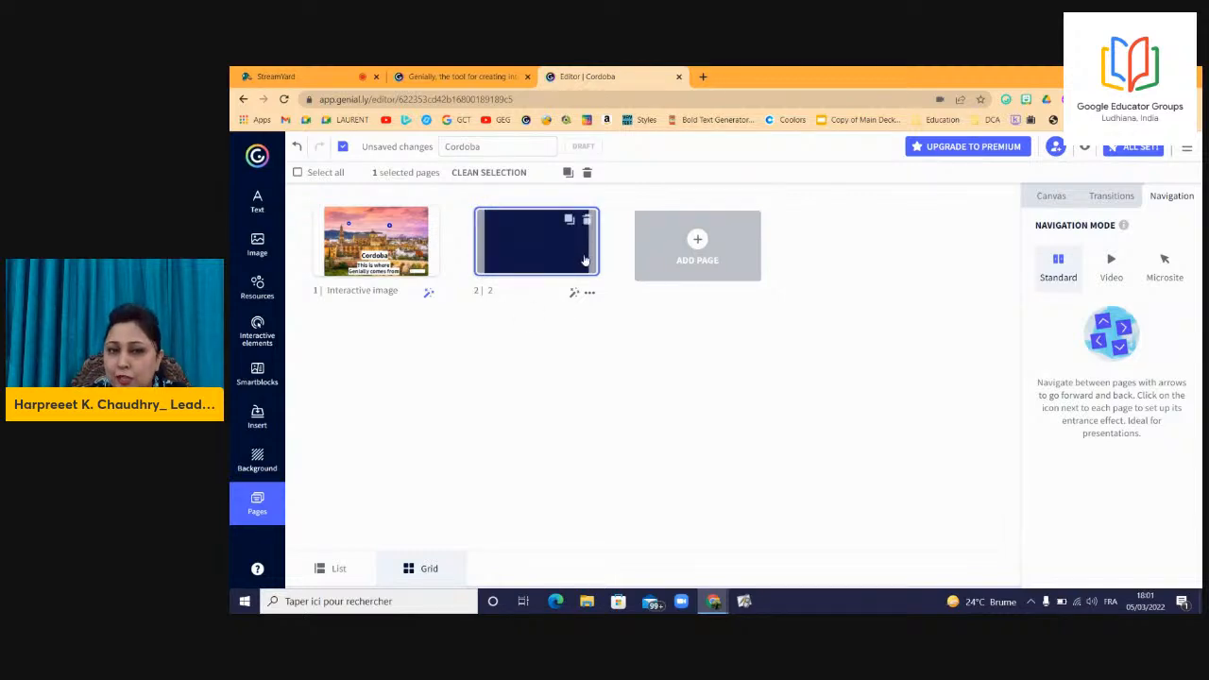
pyautogui.click(337, 569)
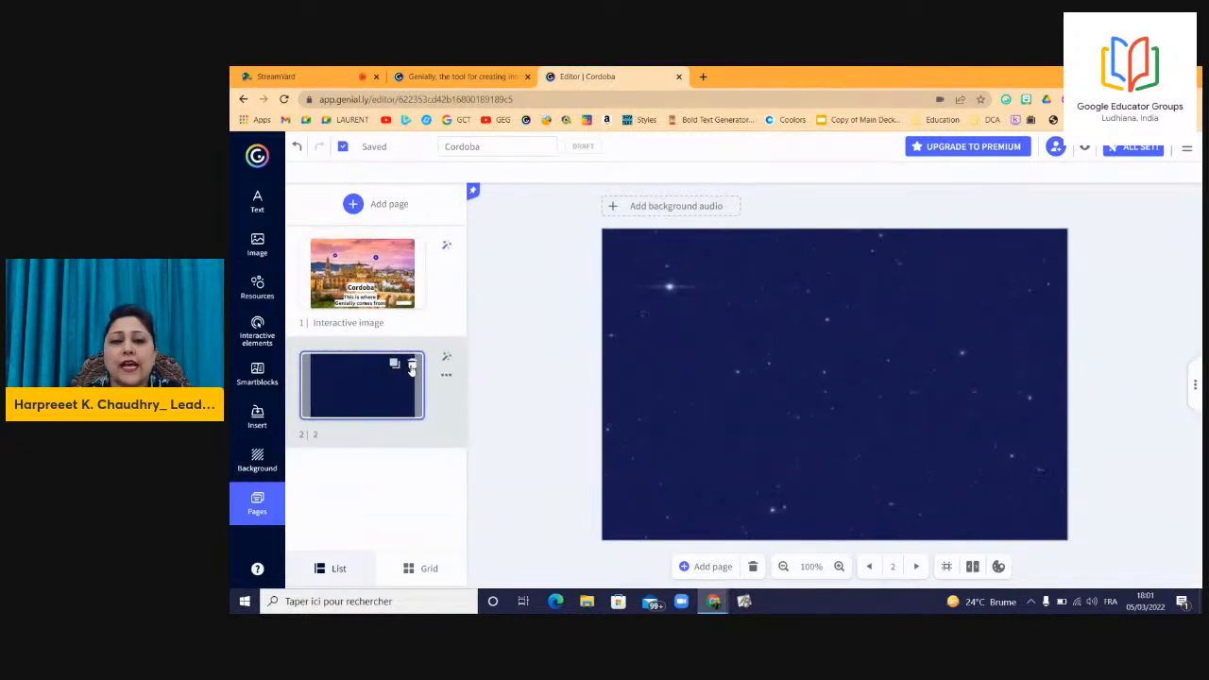
# Delete the starry page 2 and confirm the deletion.
pyautogui.click(411, 367)
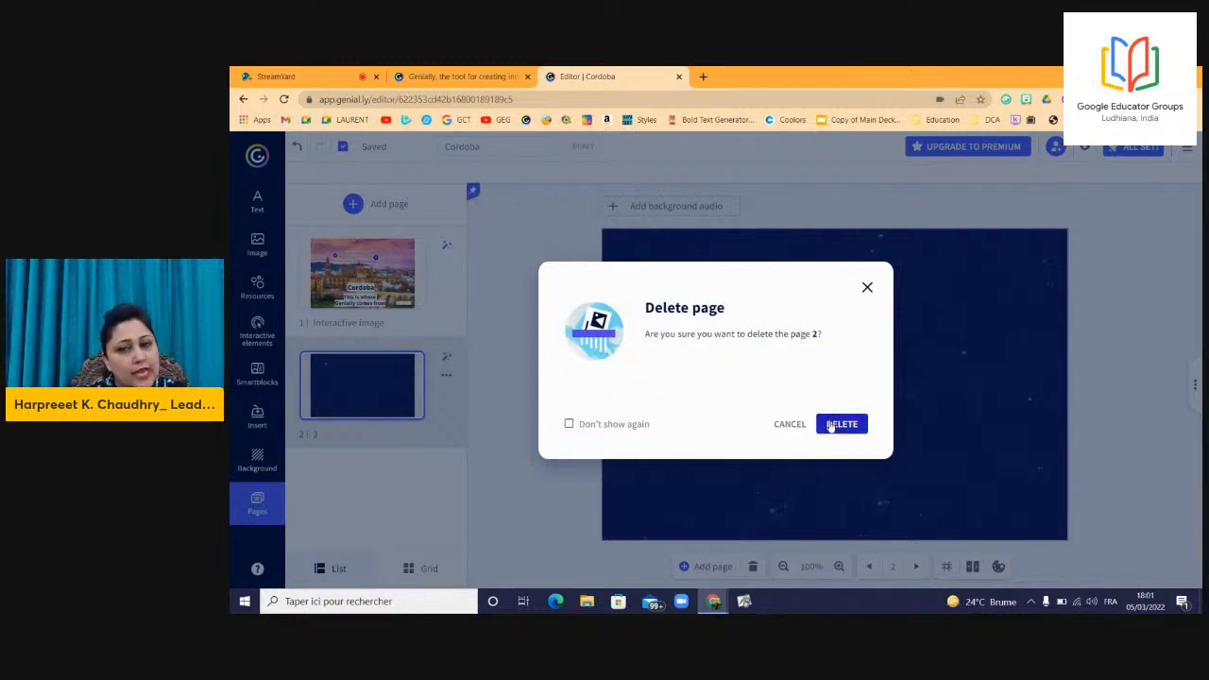
pyautogui.click(829, 427)
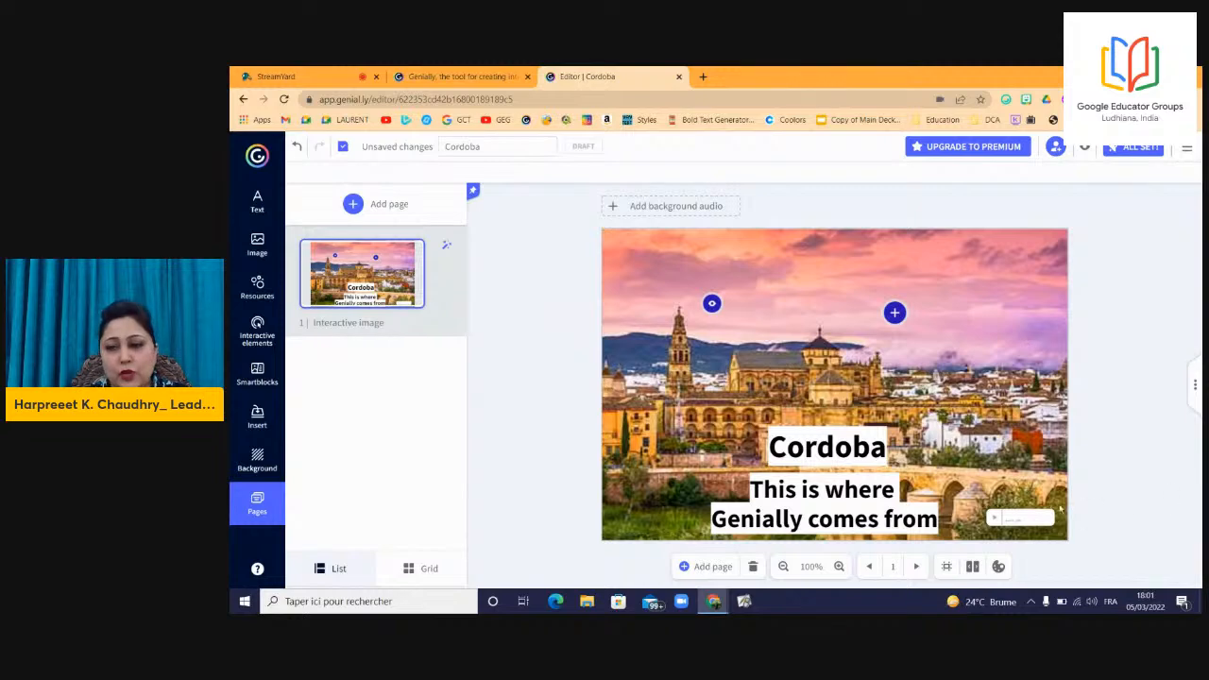
# Delete the small bottom-right button and nudge the plus hotspot slightly up and left.
pyautogui.click(1033, 521)
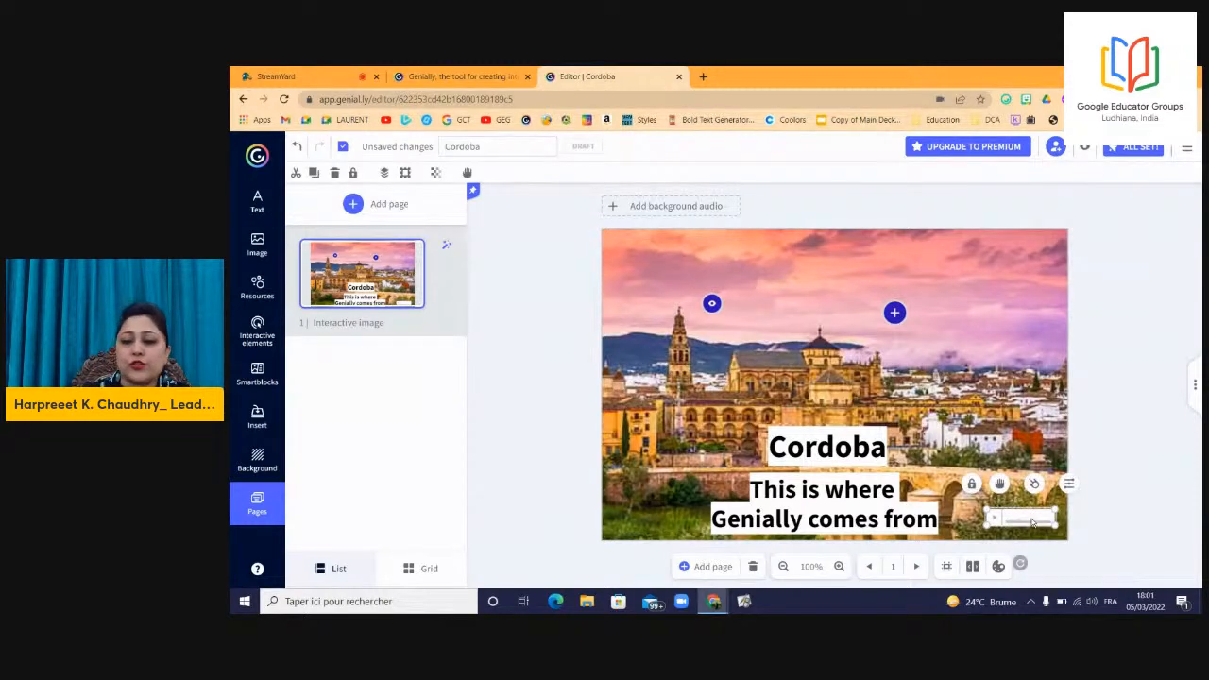
pyautogui.press('Delete')
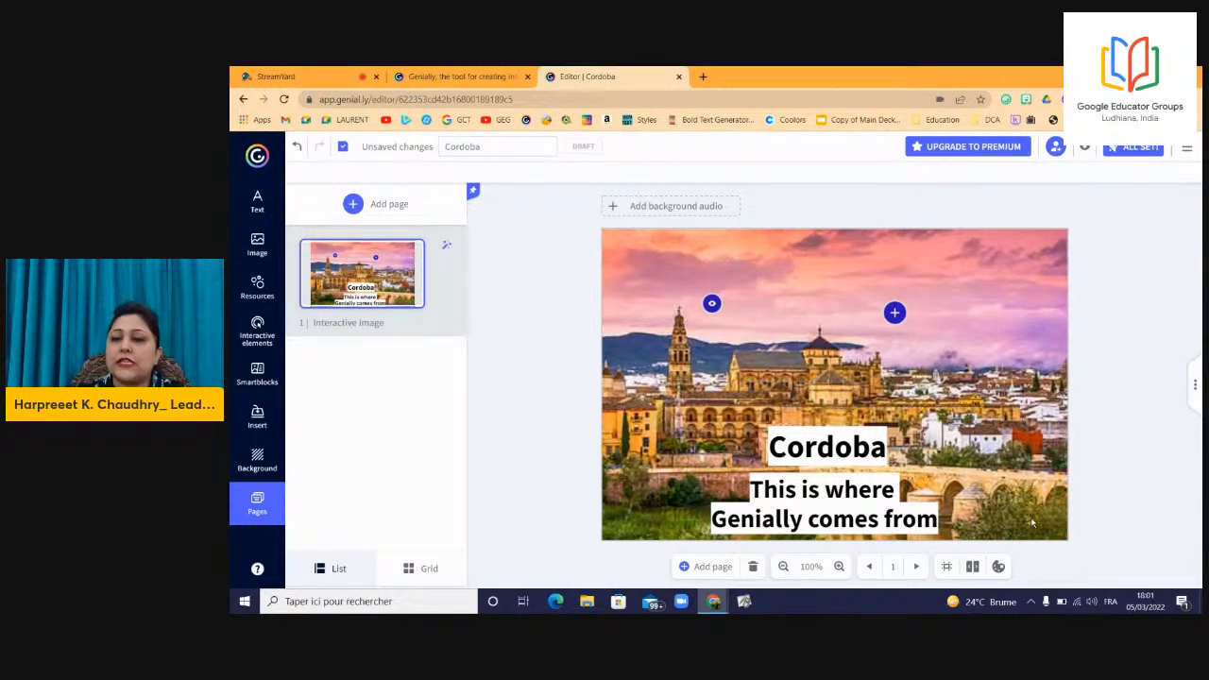
pyautogui.click(895, 314)
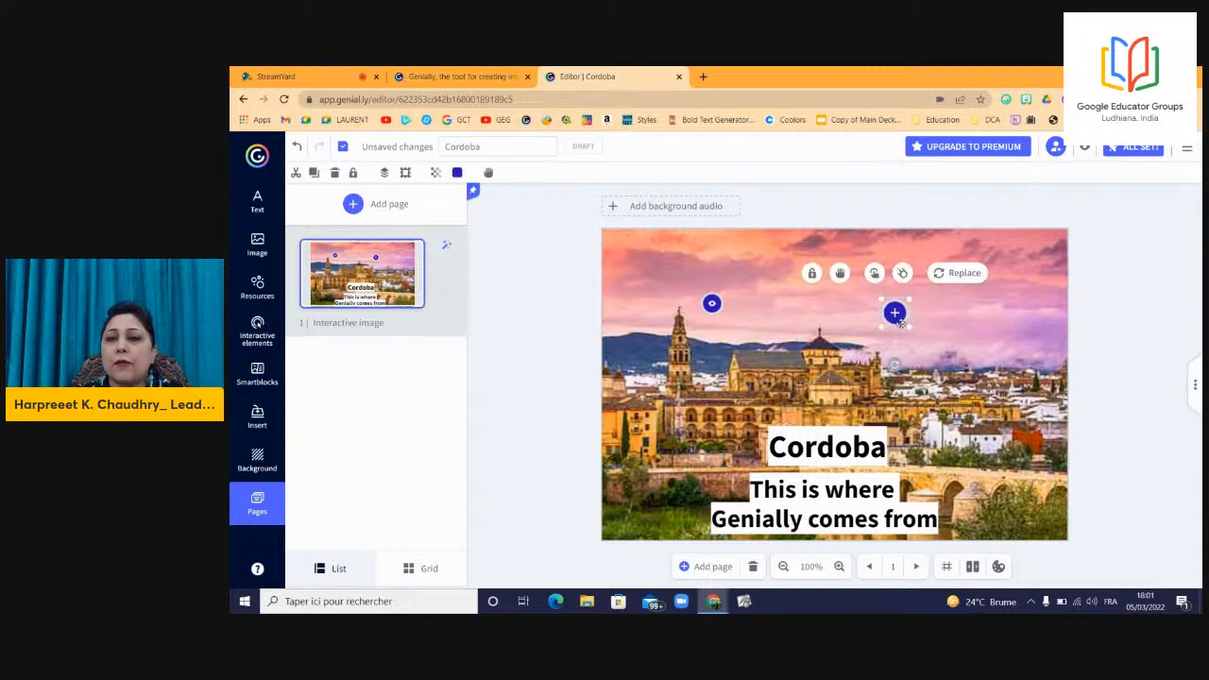
pyautogui.moveTo(906, 326); pyautogui.dragTo(900, 322)
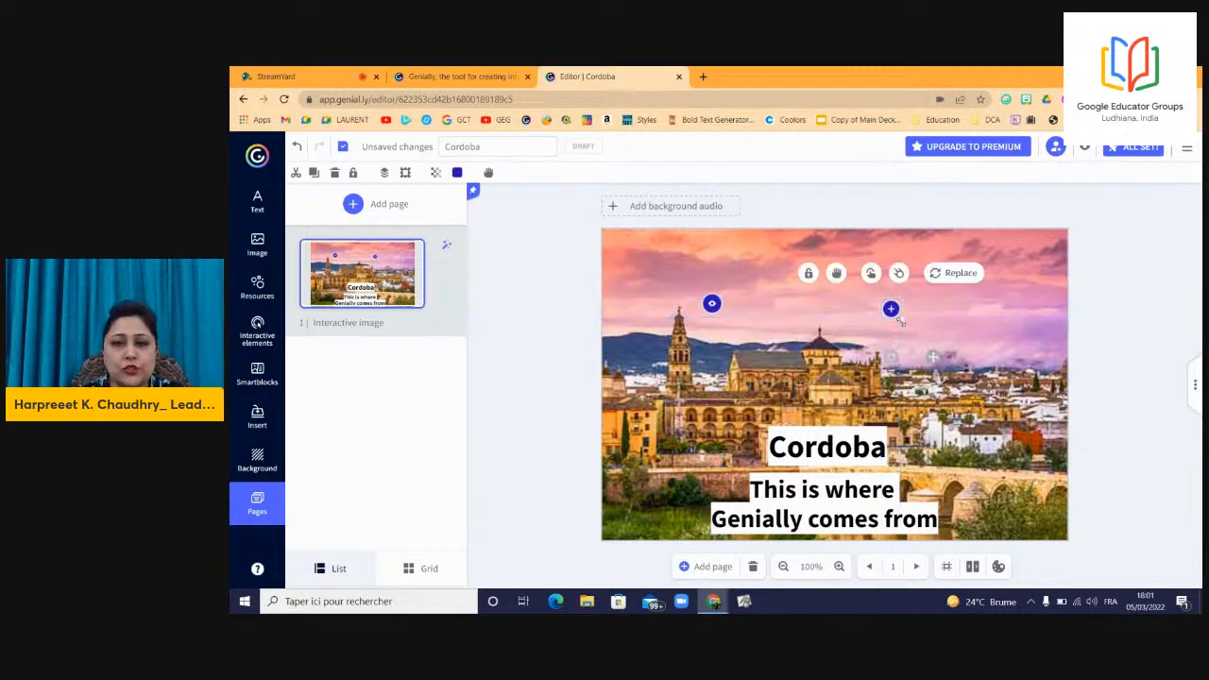
pyautogui.click(711, 303)
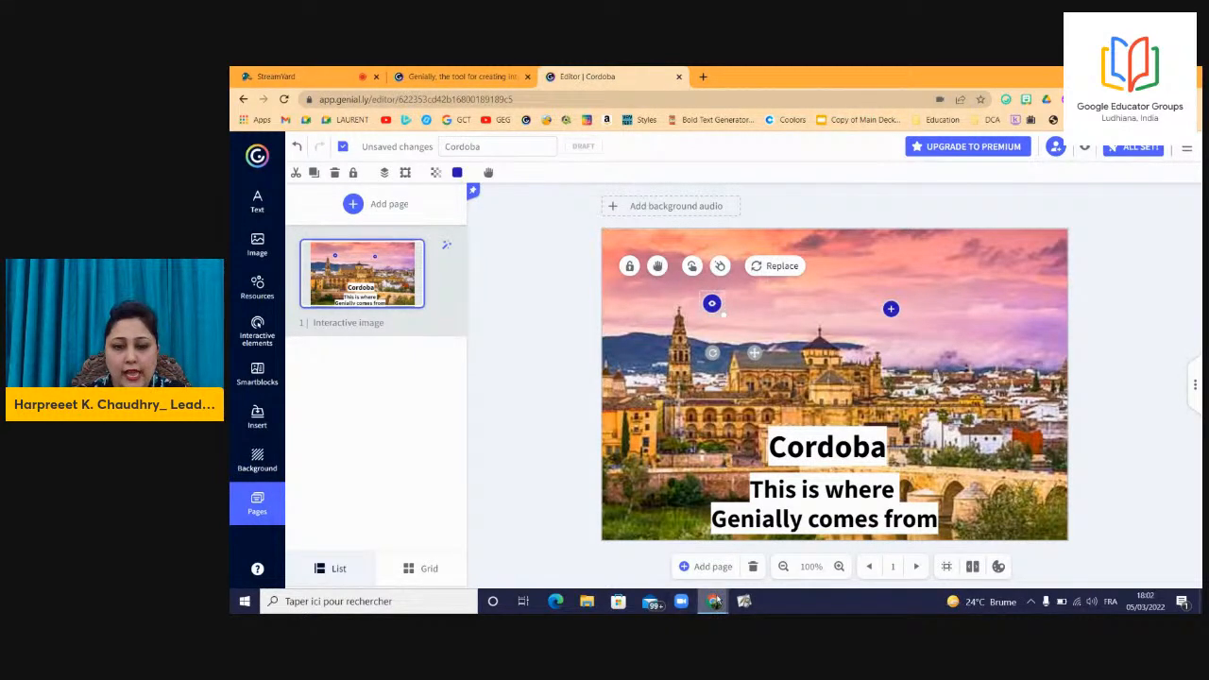
# Go to docs.google.com in a new browser tab and open the Genially_Cordoba document.
pyautogui.moveTo(715, 602)
pyautogui.click(706, 529)
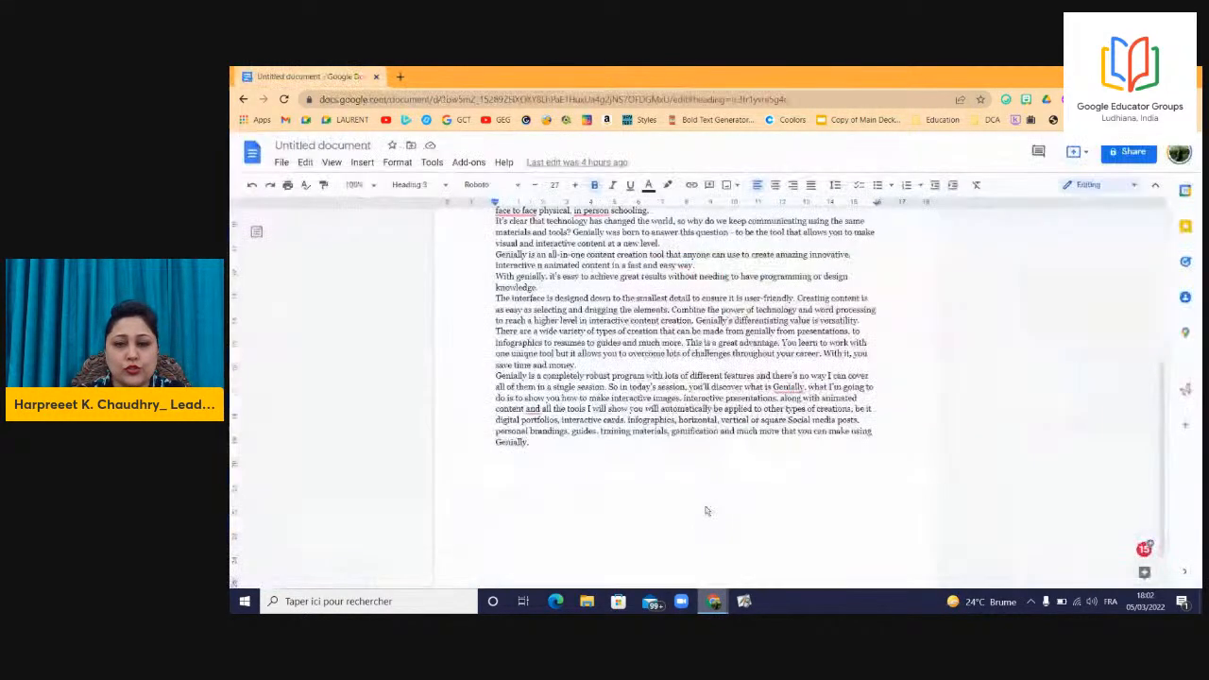
pyautogui.click(399, 77)
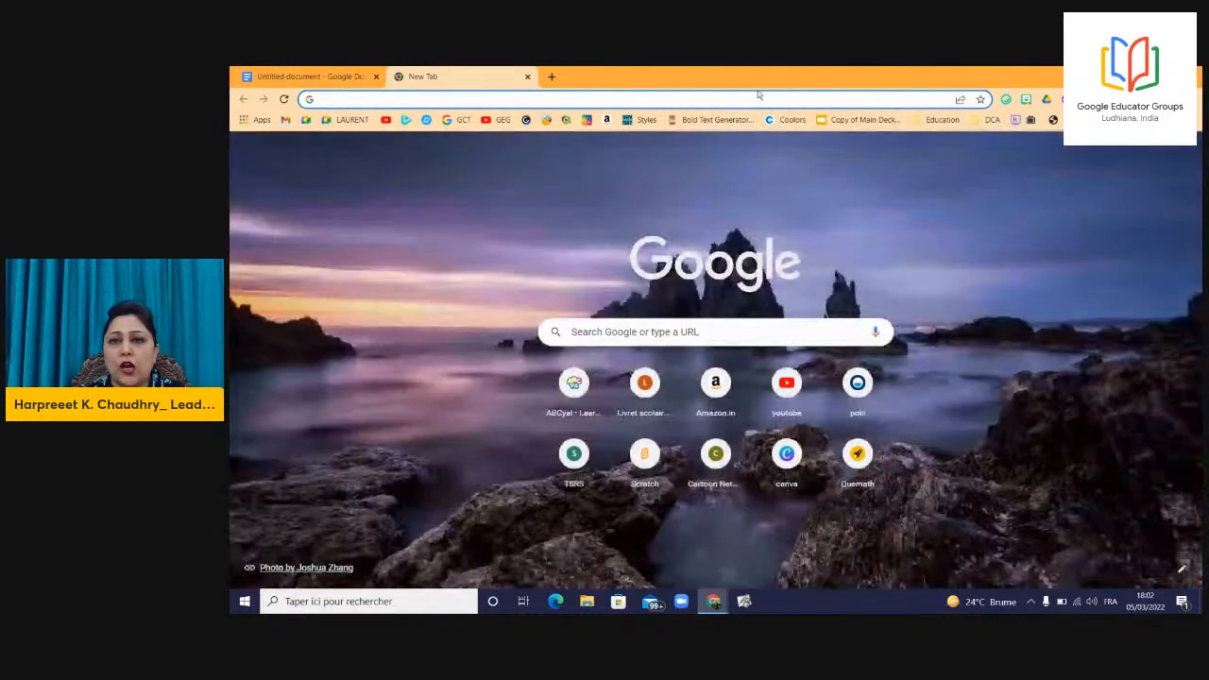
pyautogui.click(762, 98)
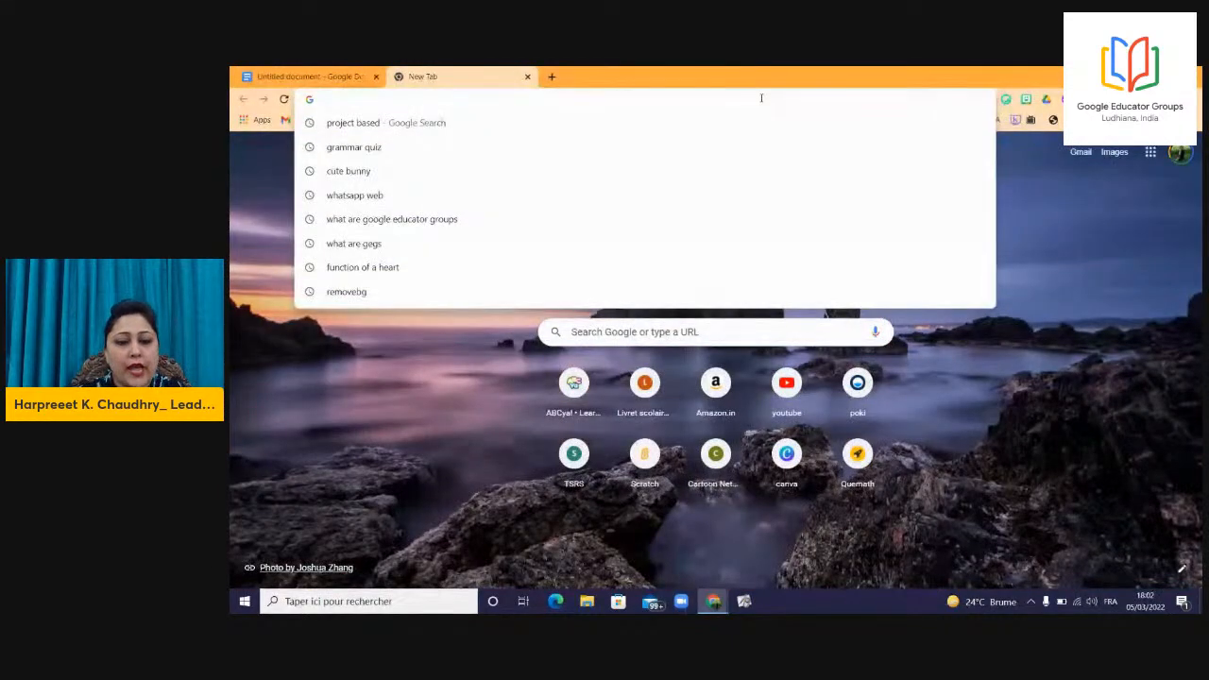
pyautogui.write('doc')
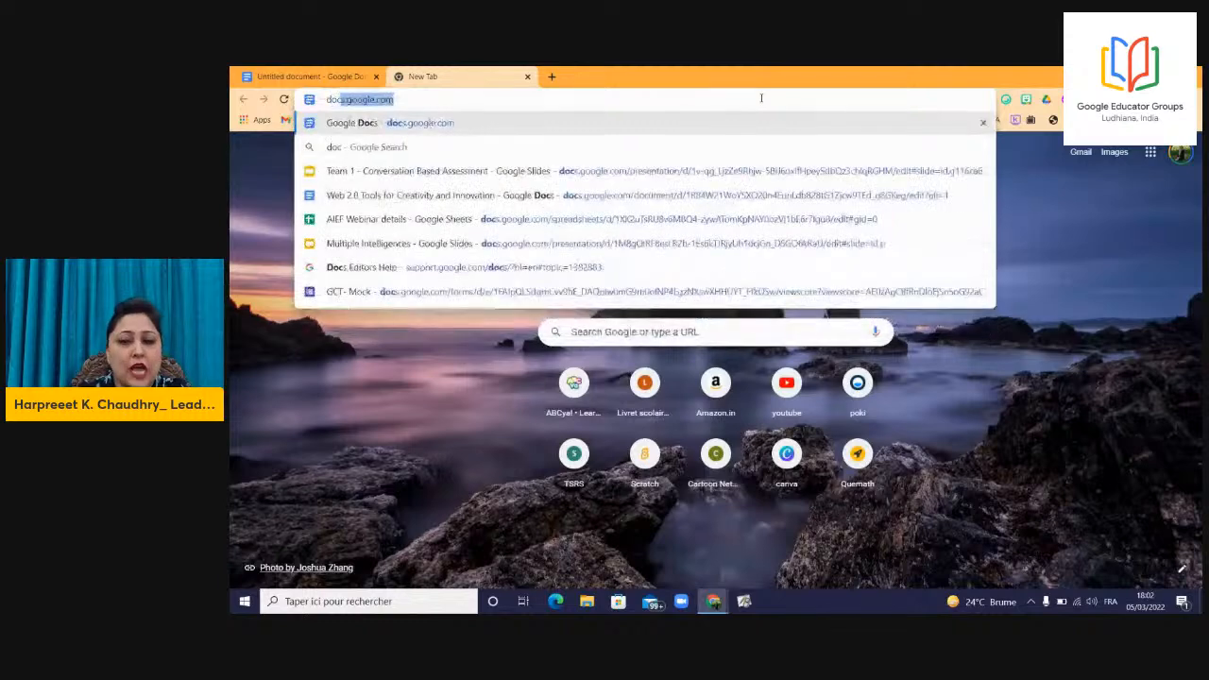
pyautogui.press('Return')
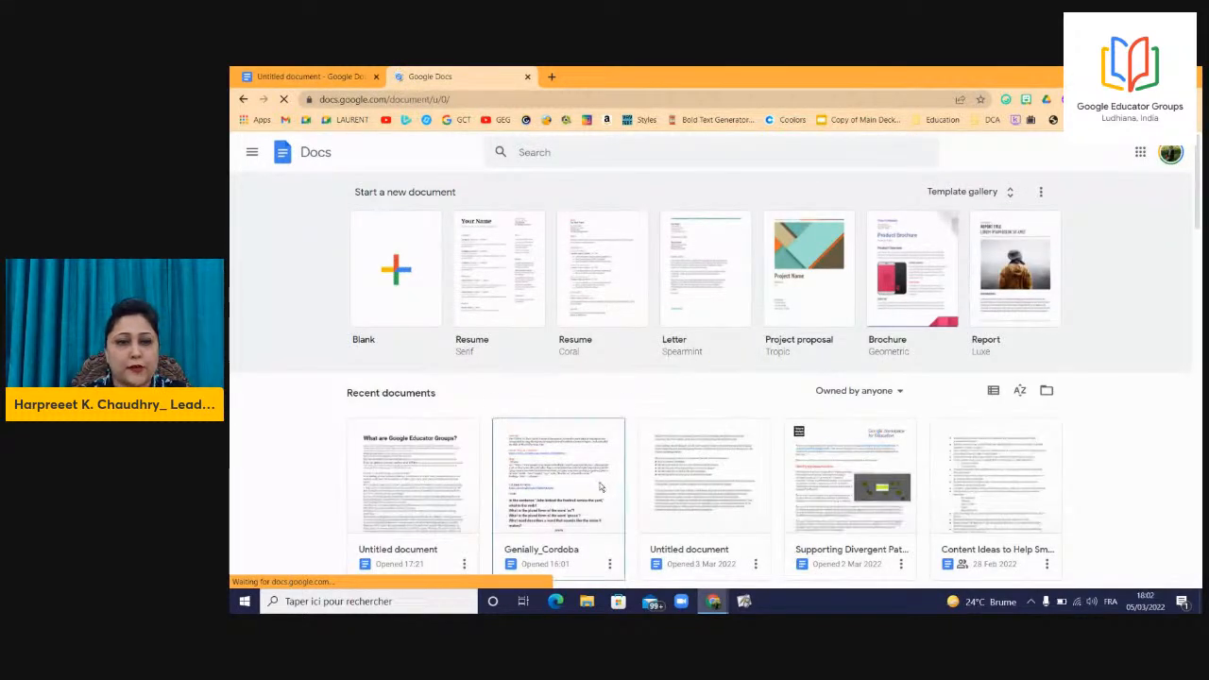
pyautogui.click(600, 486)
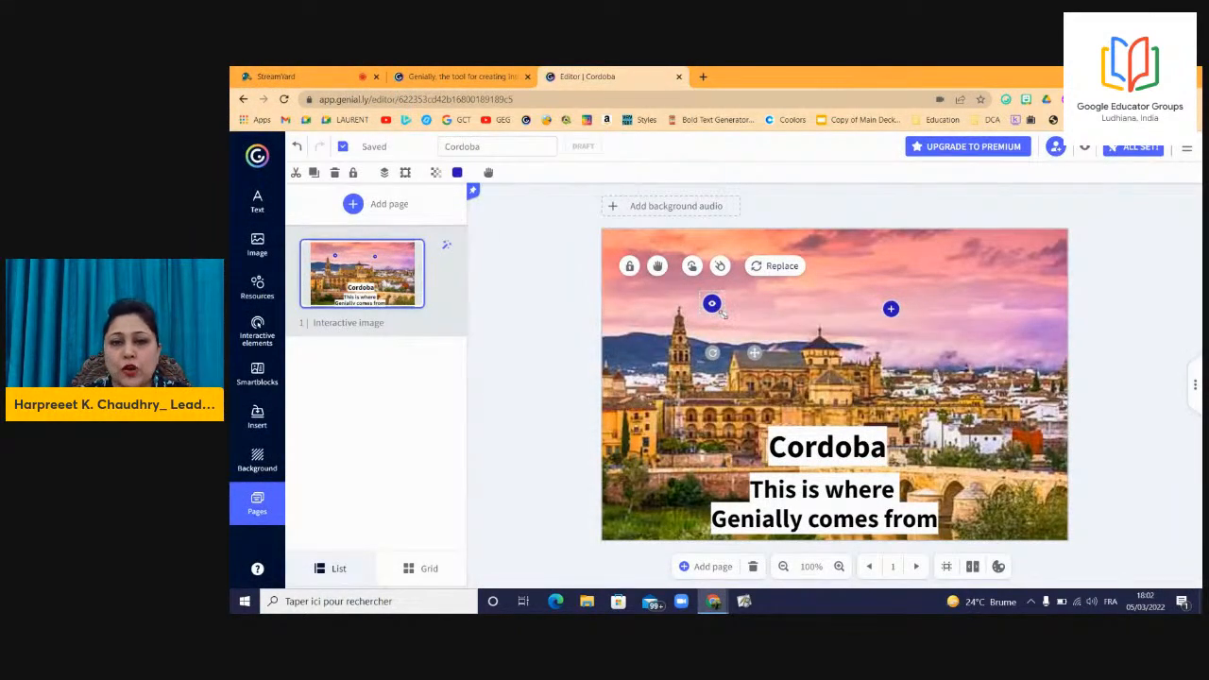
# Nudge the eye hotspot slightly, then raise the plus hotspot level with it.
pyautogui.moveTo(719, 311); pyautogui.dragTo(721, 314)
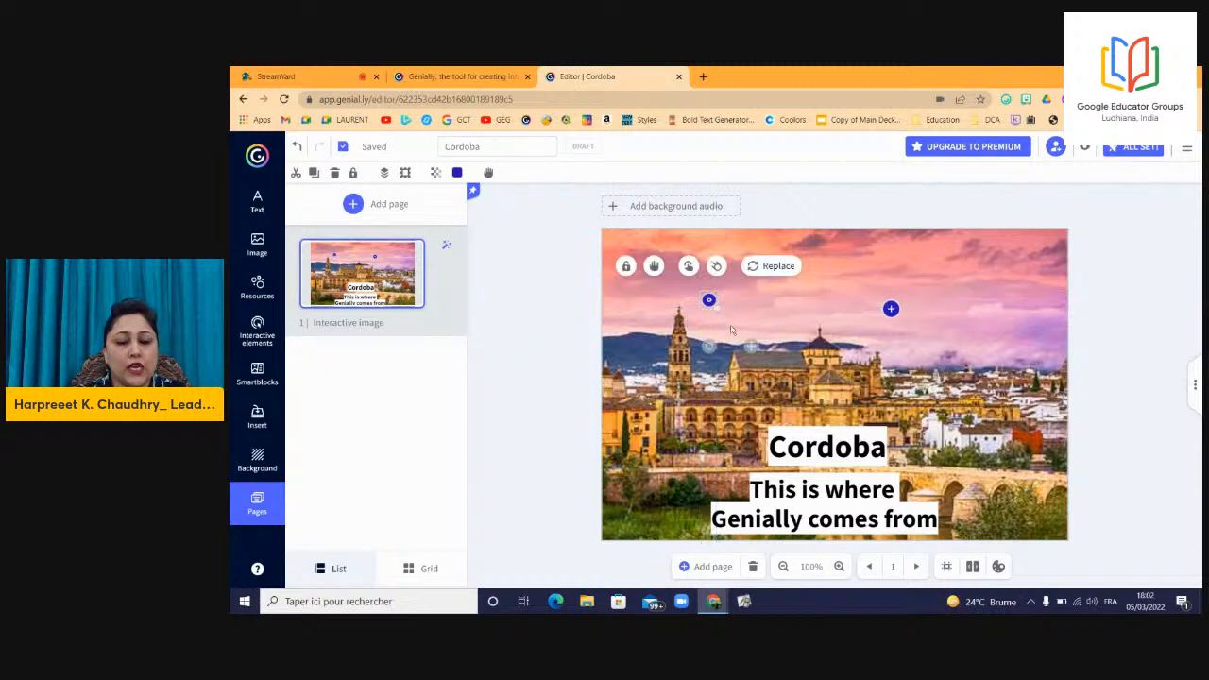
pyautogui.click(891, 312)
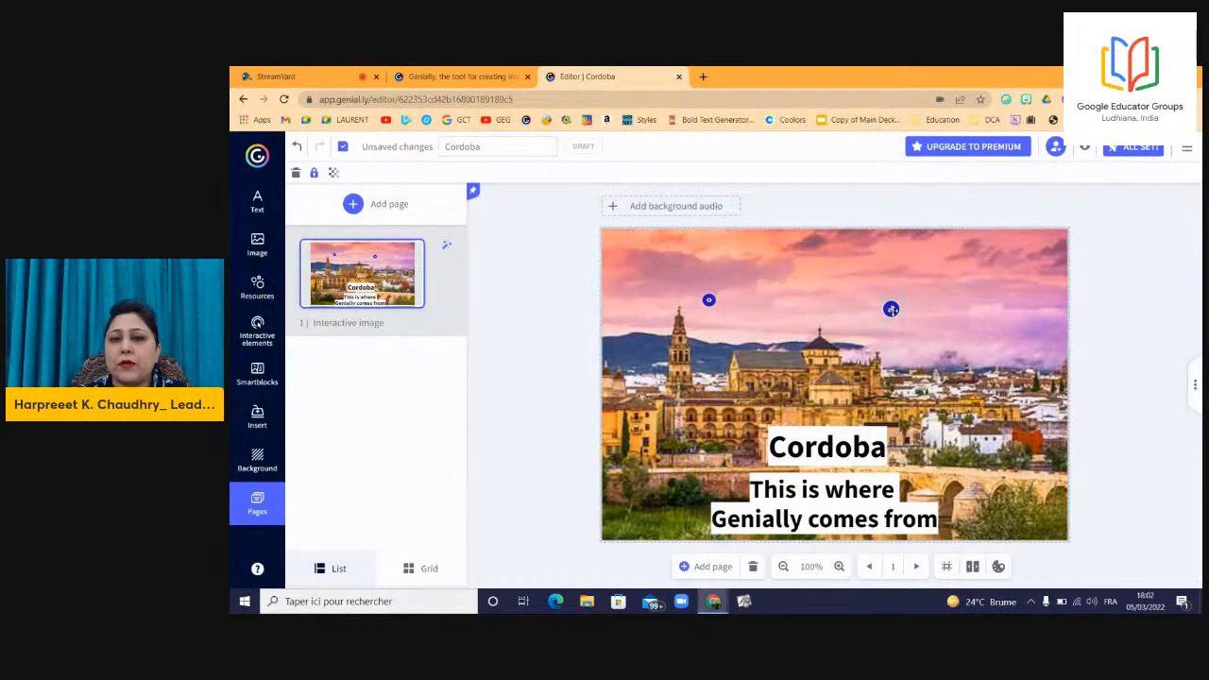
pyautogui.moveTo(892, 310); pyautogui.dragTo(890, 298)
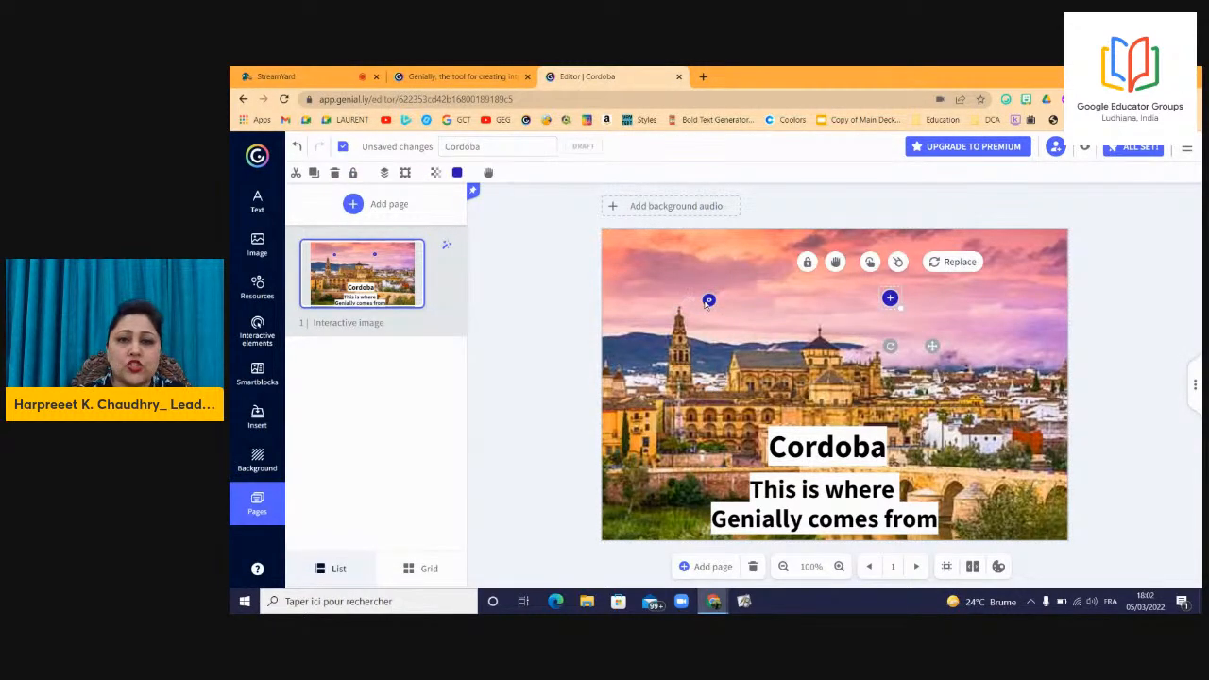
pyautogui.click(710, 300)
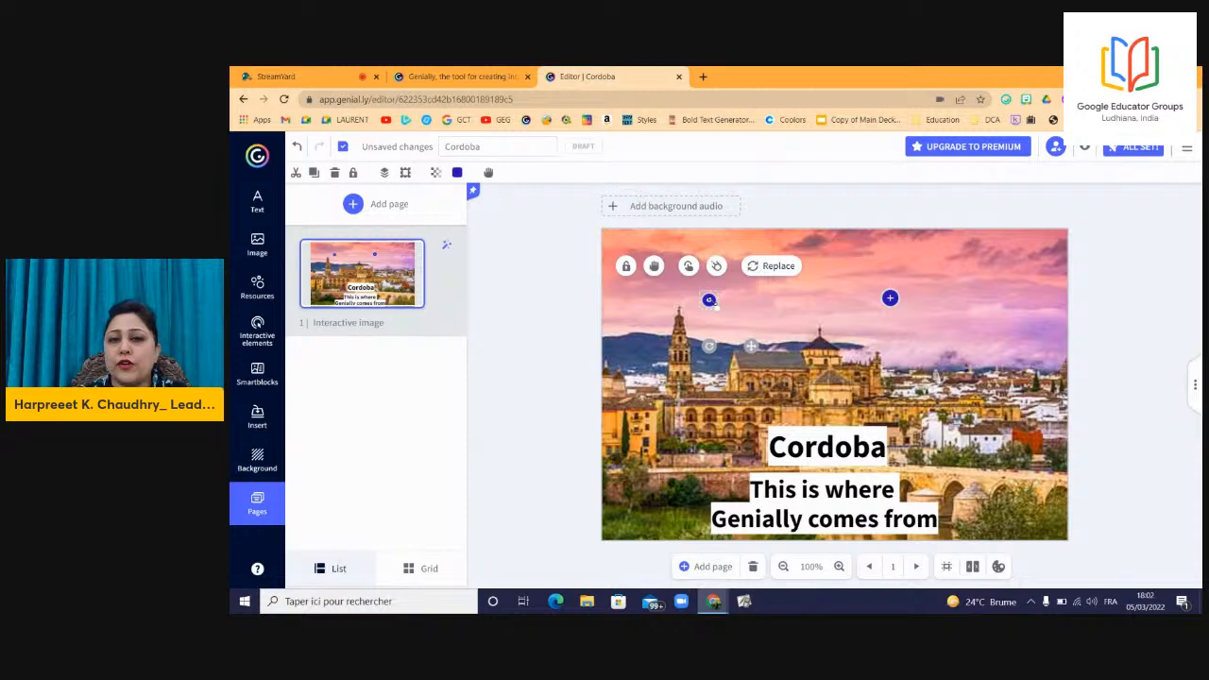
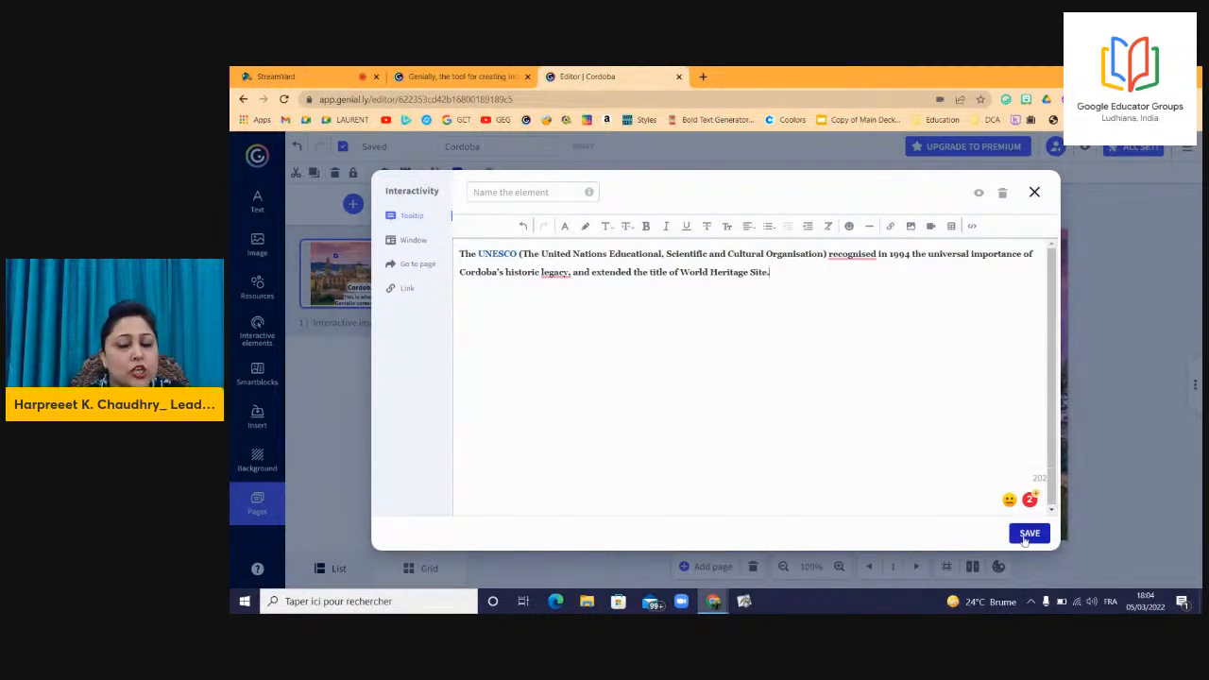
# Save the UNESCO World Heritage tooltip text on the star hotspot.
pyautogui.click(1030, 534)
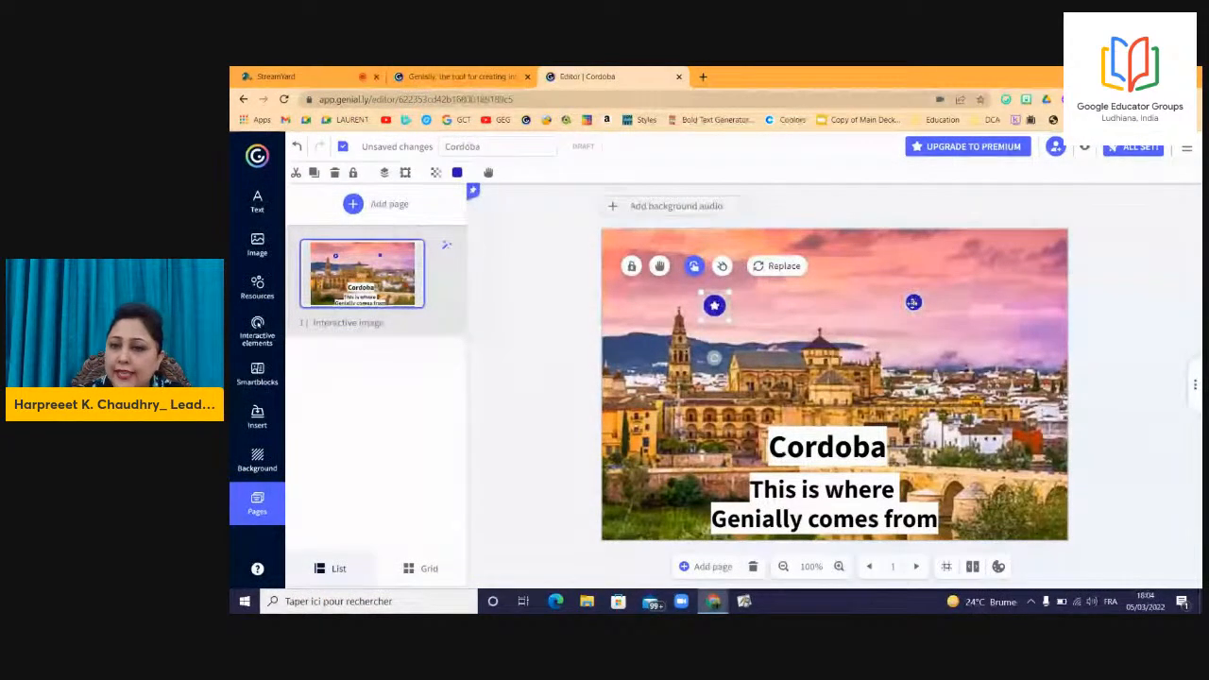
# Replace the second hotspot with a play icon, nudge it left, and give it Window interactivity.
pyautogui.click(913, 303)
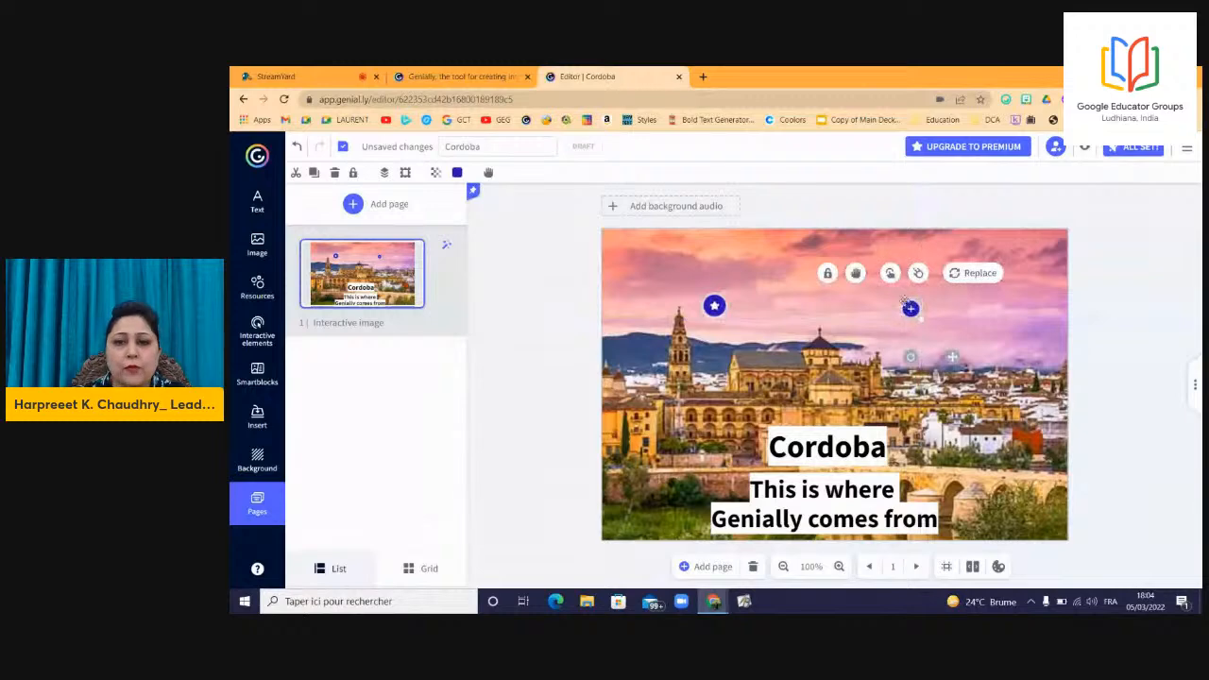
pyautogui.click(965, 272)
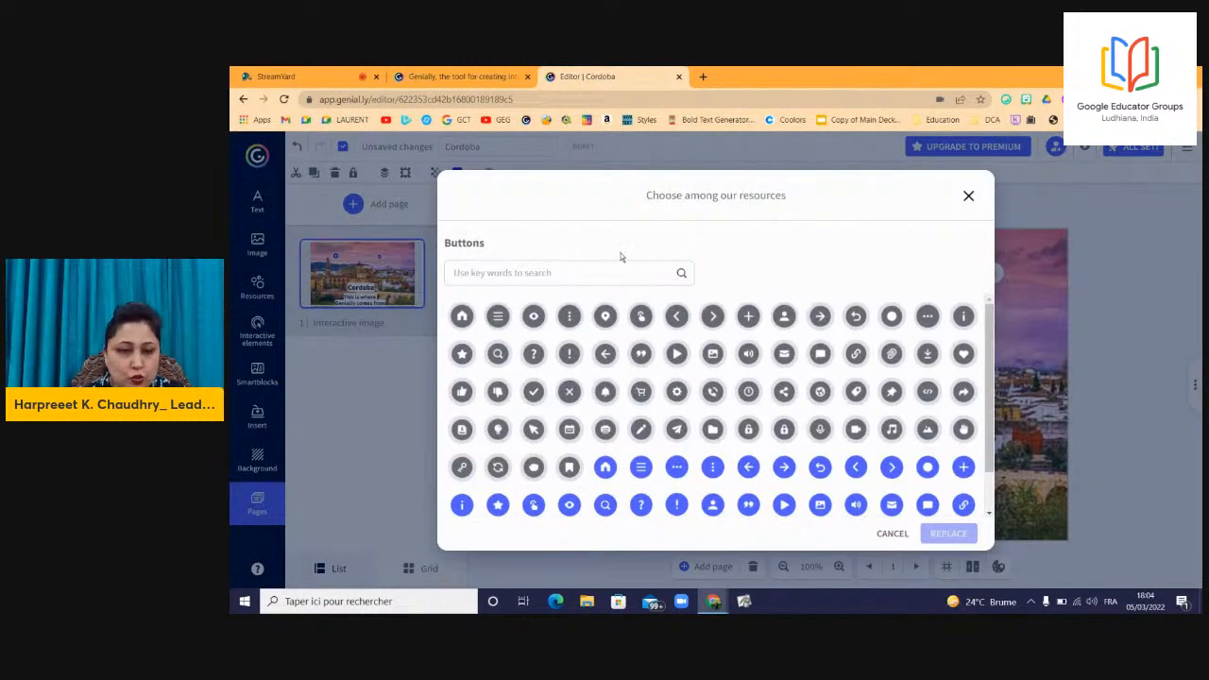
pyautogui.click(676, 357)
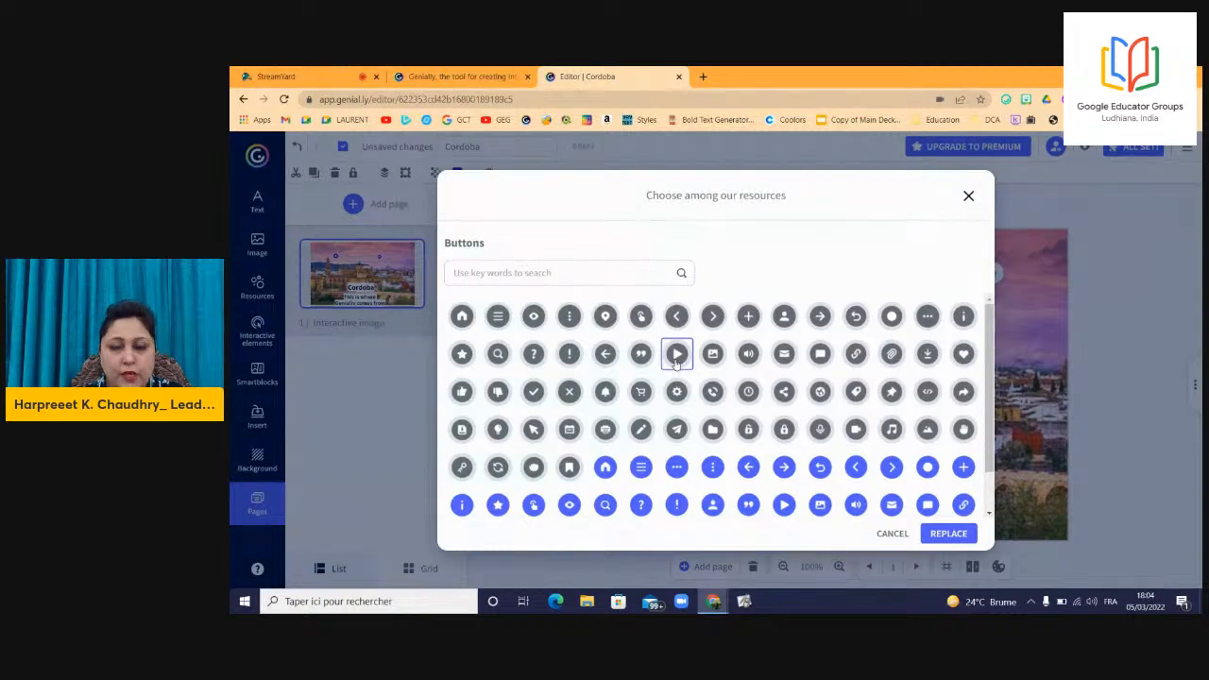
pyautogui.click(948, 534)
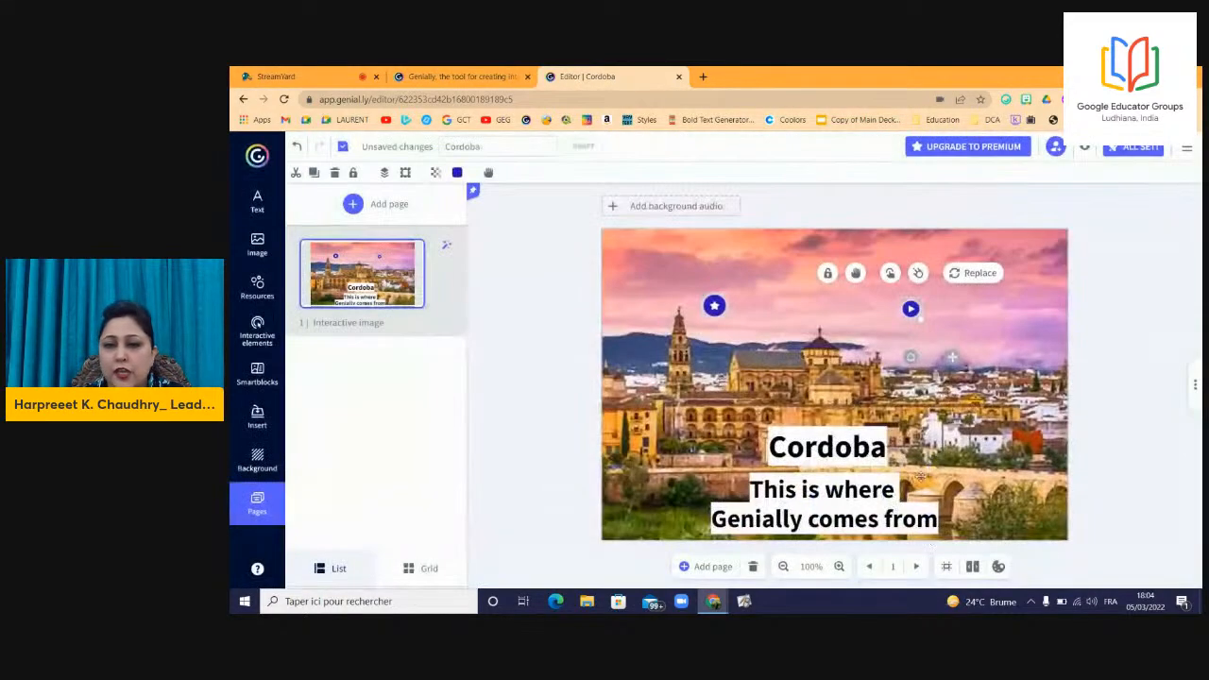
pyautogui.moveTo(910, 309); pyautogui.dragTo(888, 305)
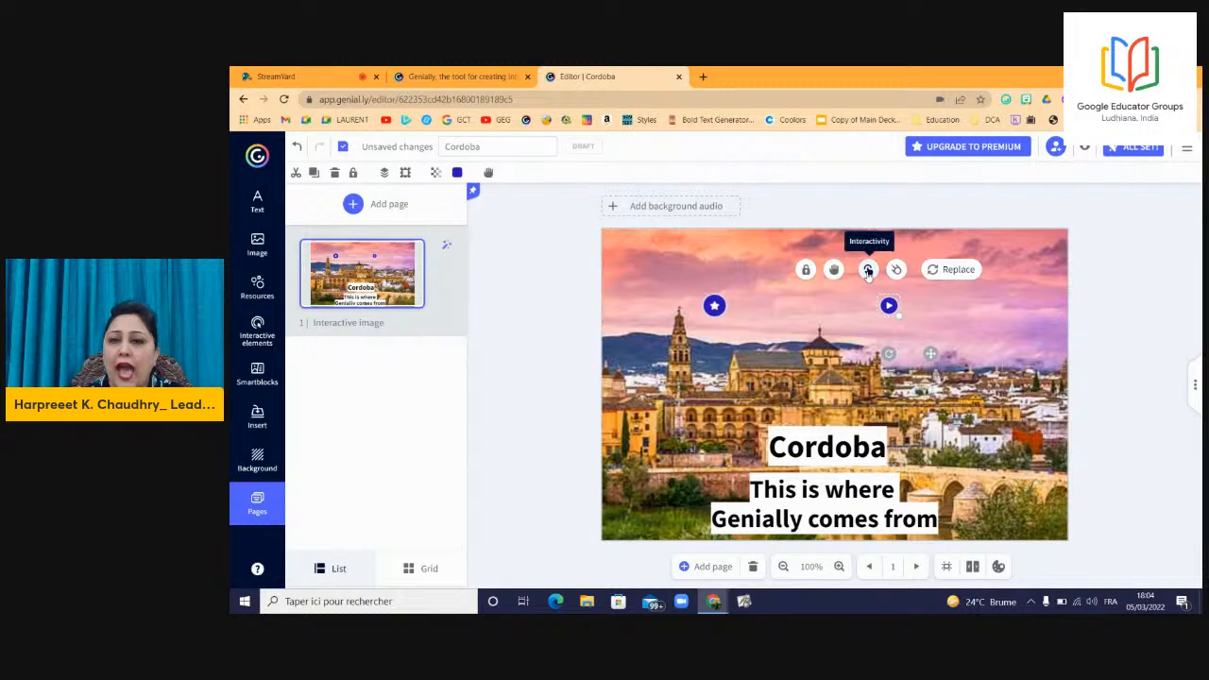
pyautogui.click(869, 273)
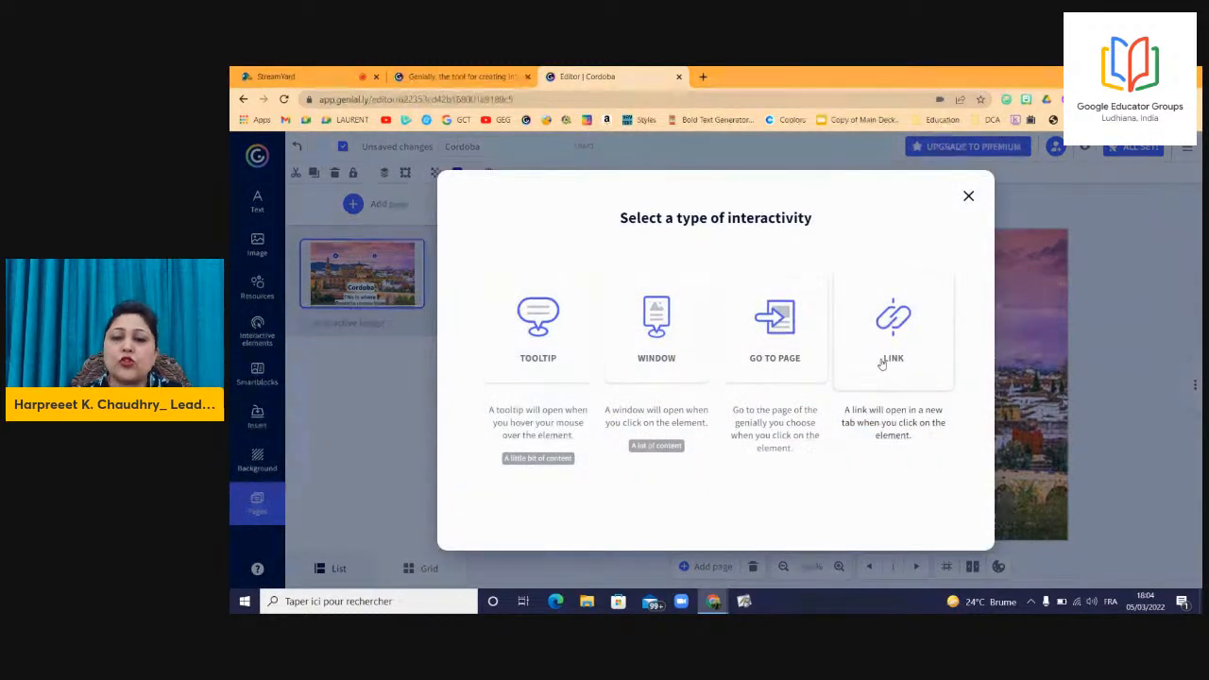
pyautogui.click(679, 319)
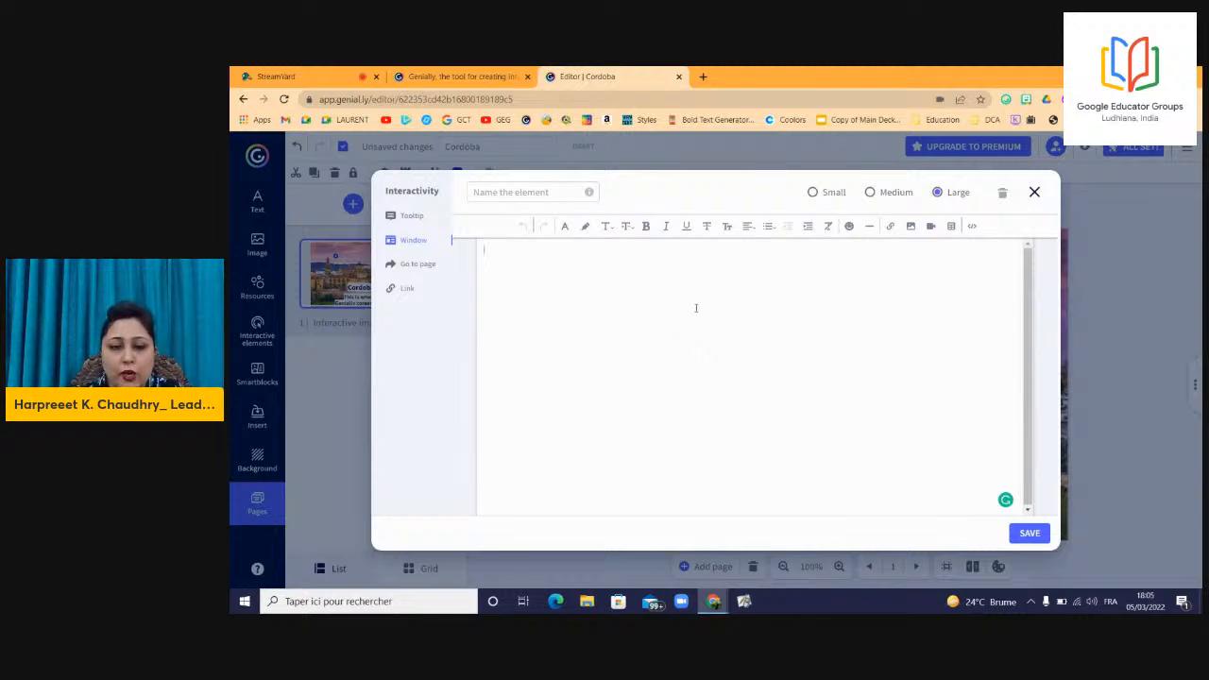
# Select the UNESCO-to-Map text in the Cordoba notes and test typing in the empty window.
pyautogui.hotkey('alt', 'Tab')
pyautogui.moveTo(496, 293); pyautogui.dragTo(351, 81)
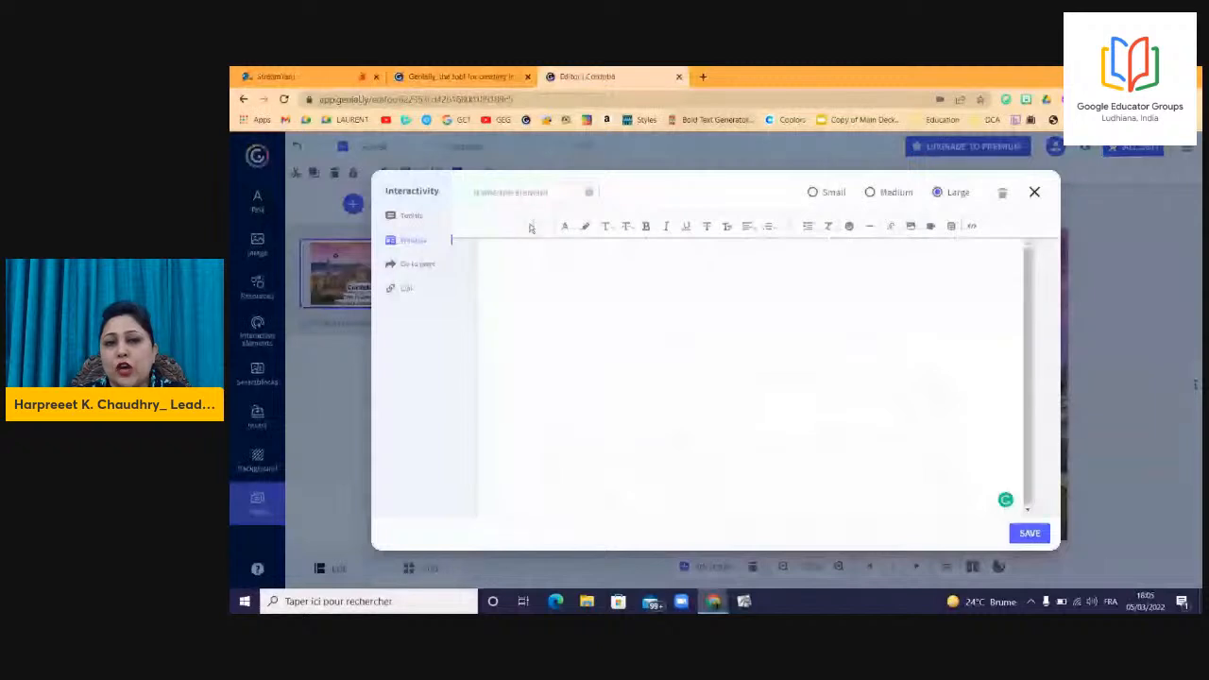
pyautogui.click(606, 278)
pyautogui.write('jsfbjzbi')
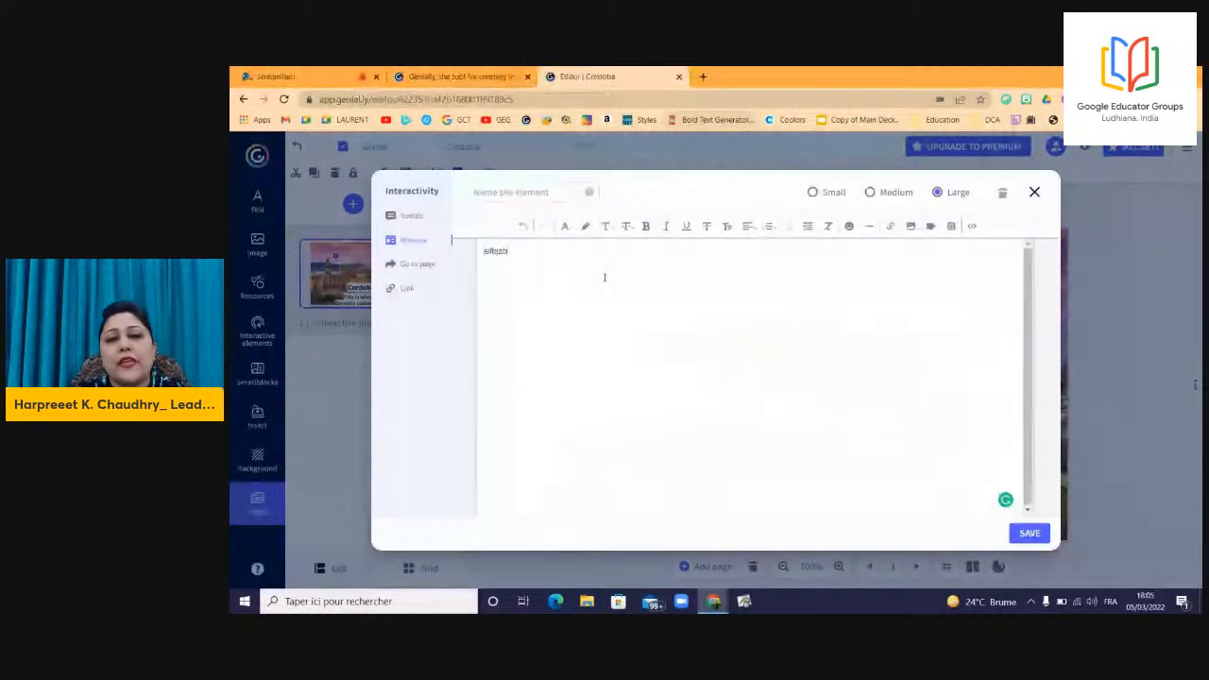
pyautogui.press('BackSpace')
pyautogui.press('BackSpace')
pyautogui.press('BackSpace')
pyautogui.press('BackSpace')
pyautogui.press('BackSpace')
pyautogui.press('BackSpace')
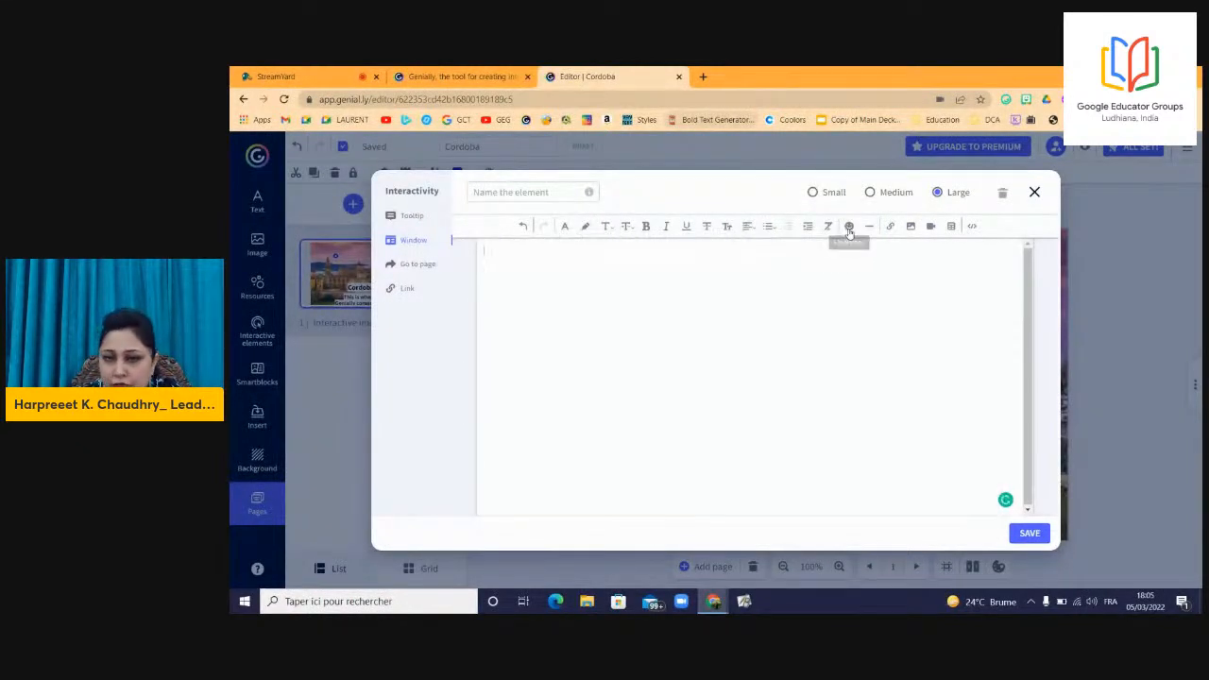
# Embed the 'Cordoba in one day | World Wanderista' YouTube video in the window, save, and move the play hotspot left.
pyautogui.click(932, 227)
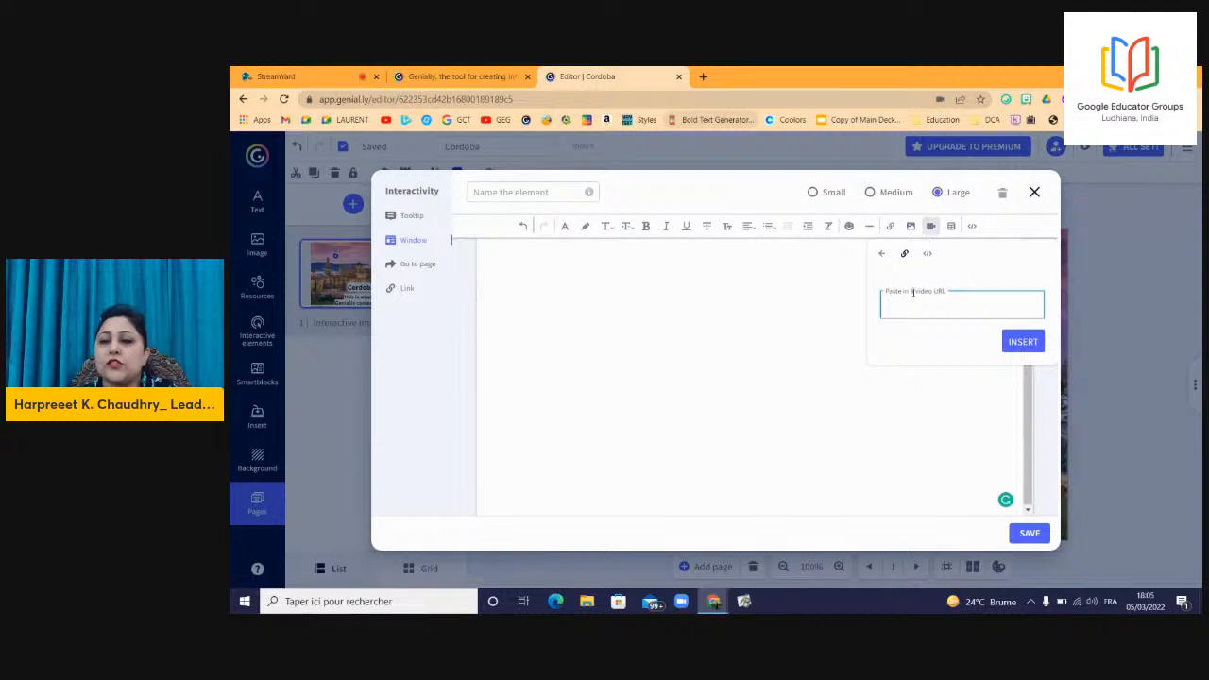
pyautogui.write('https://www.youtube.com/watch?v=cXI0hOI8Jvs')
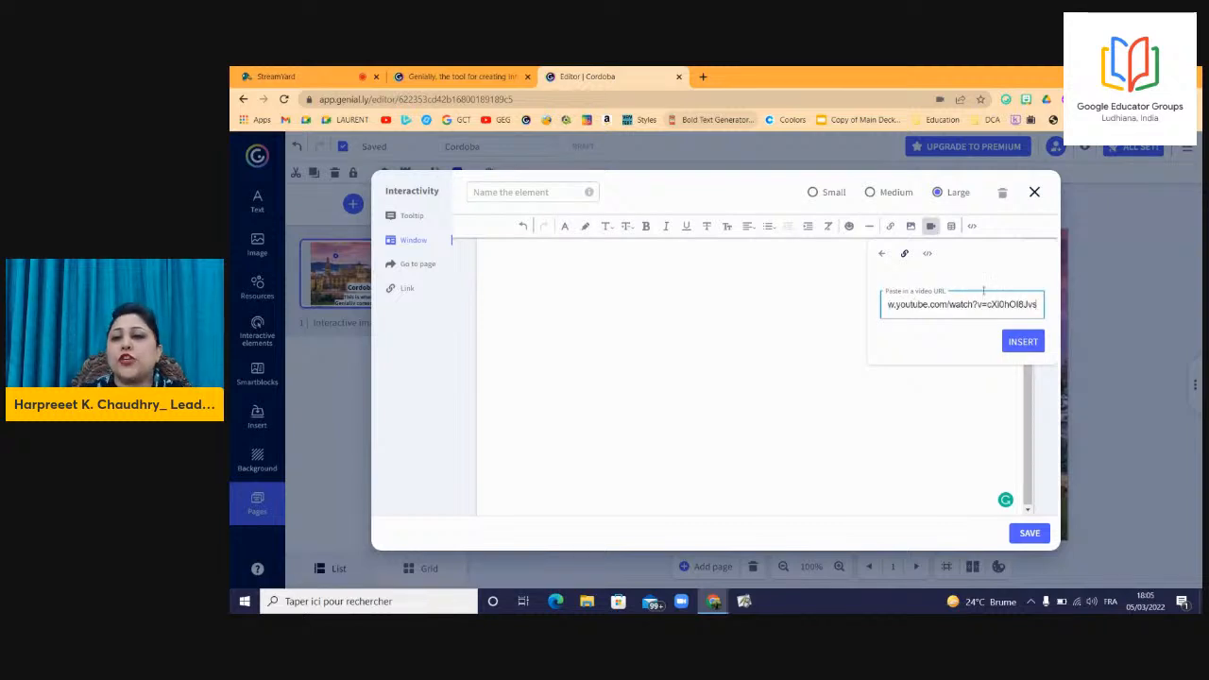
pyautogui.click(1024, 343)
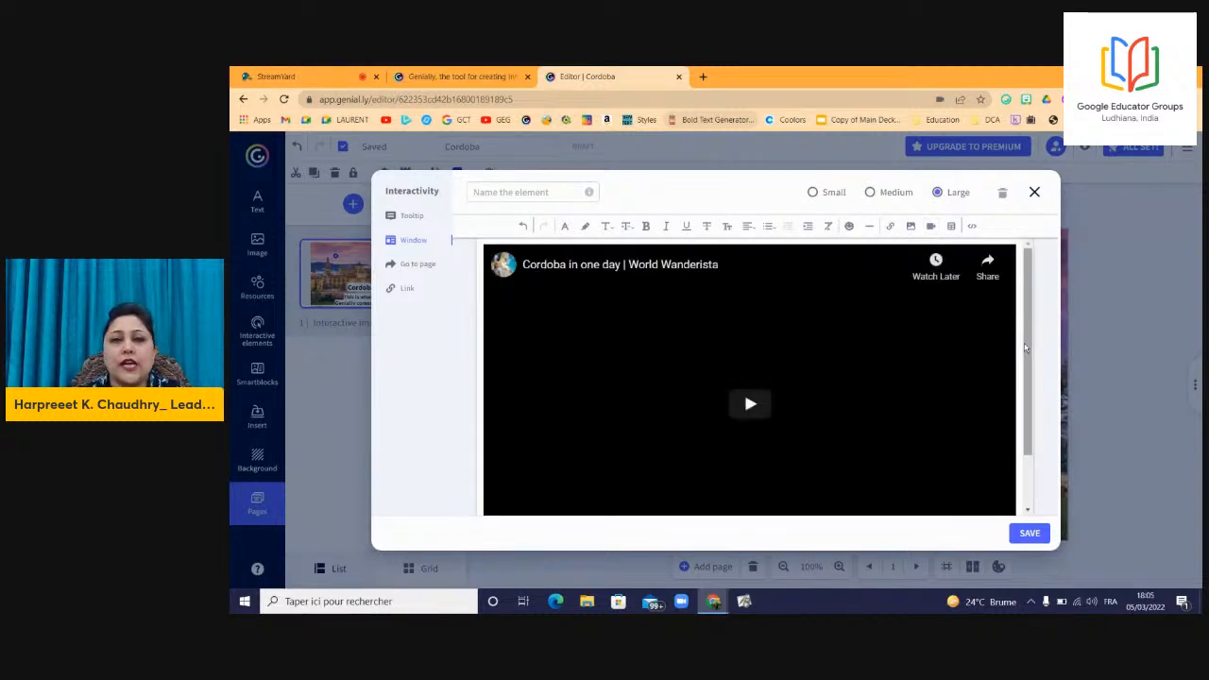
pyautogui.click(1023, 535)
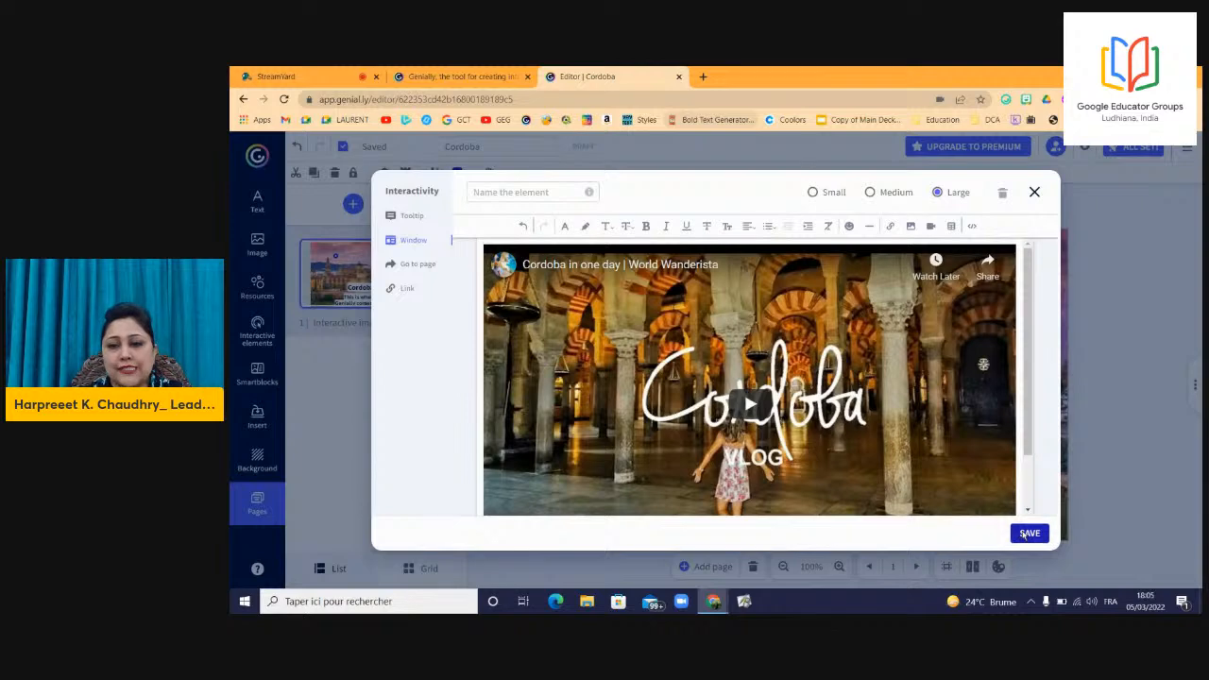
pyautogui.moveTo(886, 306); pyautogui.dragTo(846, 320)
pyautogui.click(848, 327)
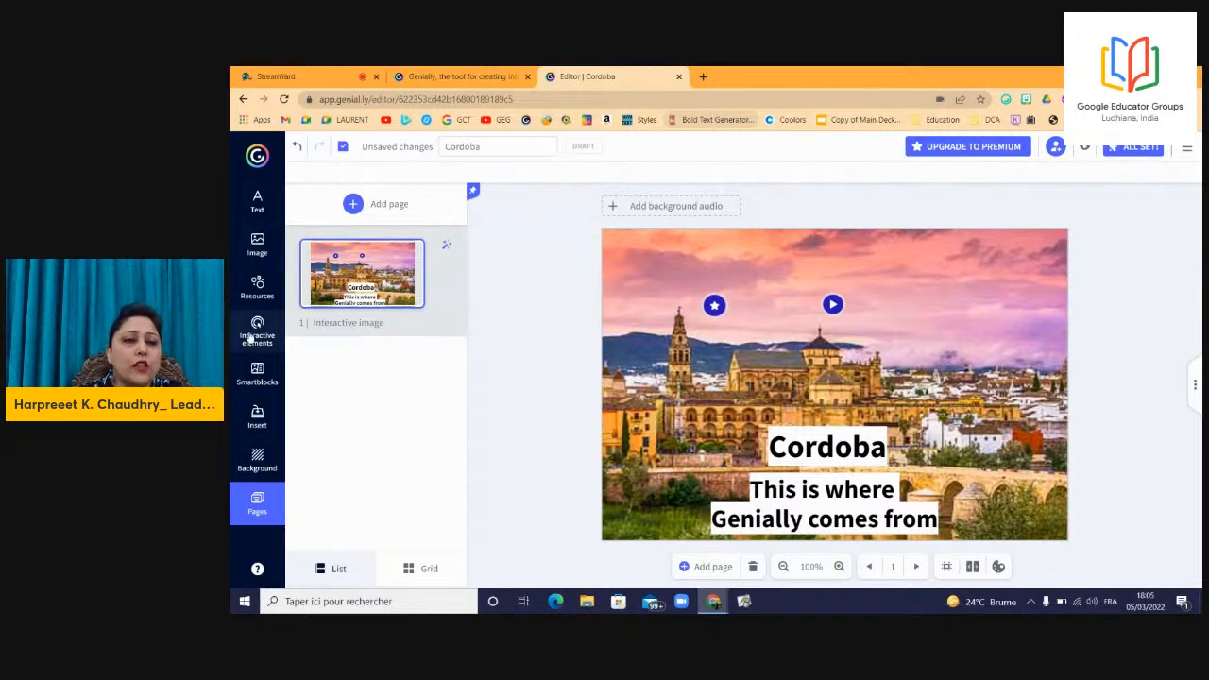
# Paste a copy of the play hotspot, move it right over the sky, and give it a different icon.
pyautogui.click(833, 303)
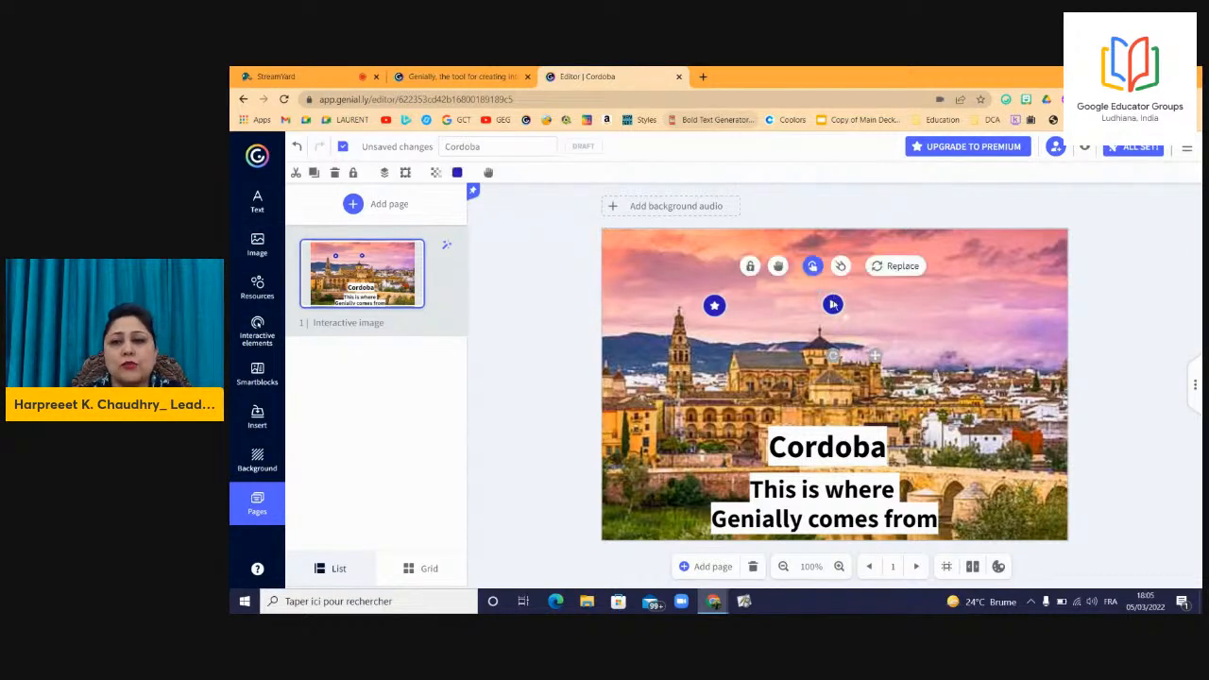
pyautogui.click(936, 306)
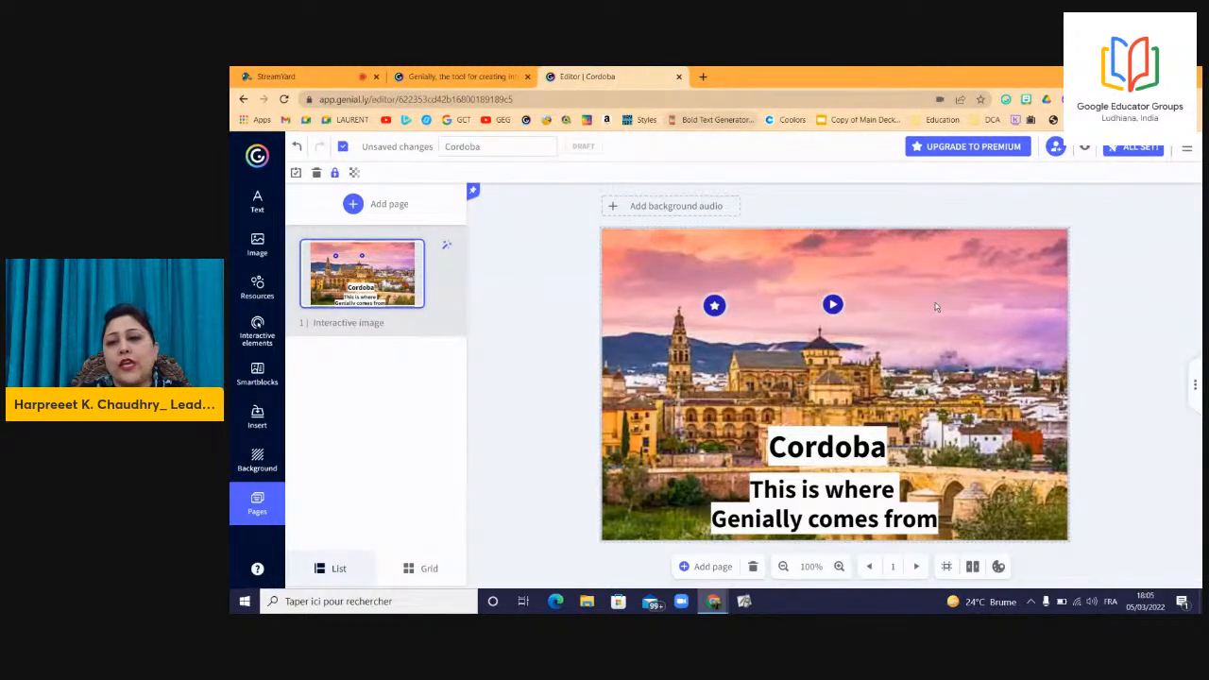
pyautogui.hotkey('ctrl', 'v')
pyautogui.moveTo(836, 306); pyautogui.dragTo(985, 303)
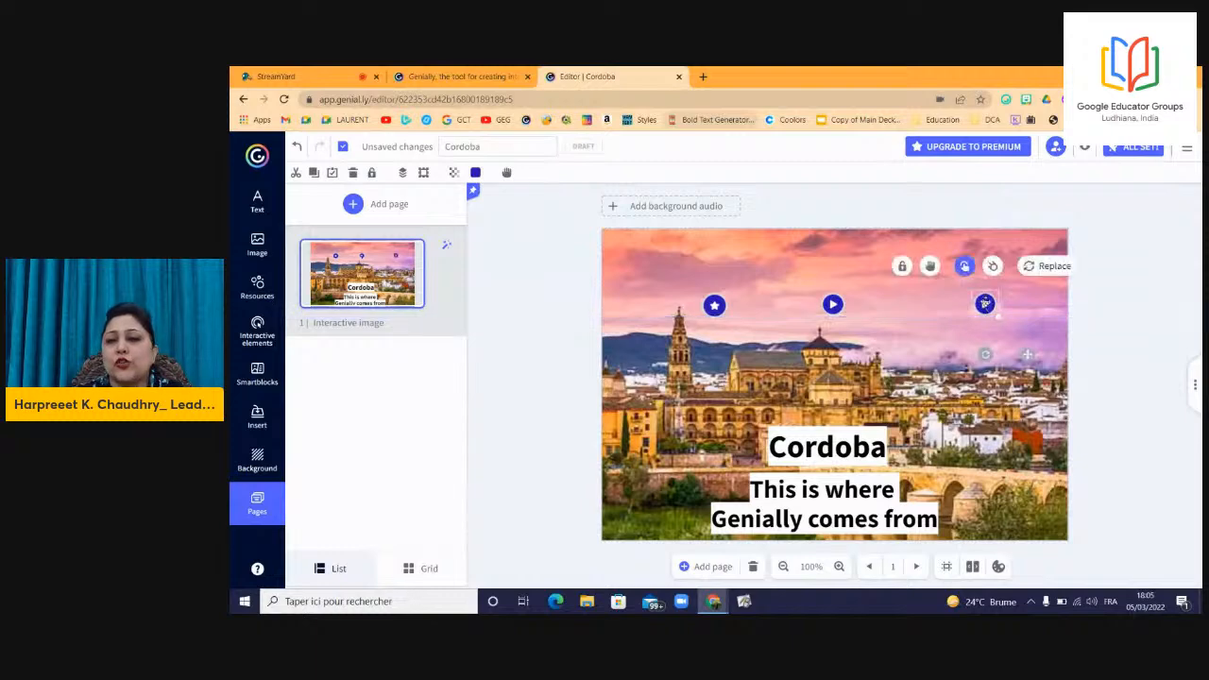
pyautogui.click(1034, 266)
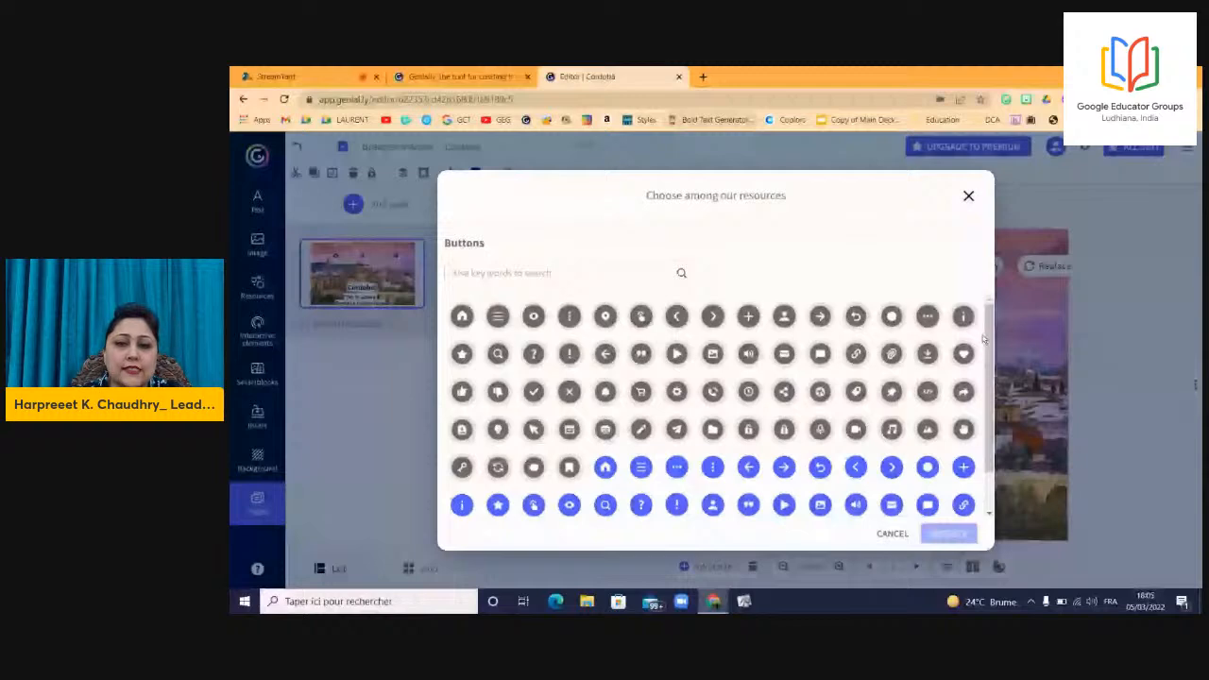
pyautogui.click(889, 394)
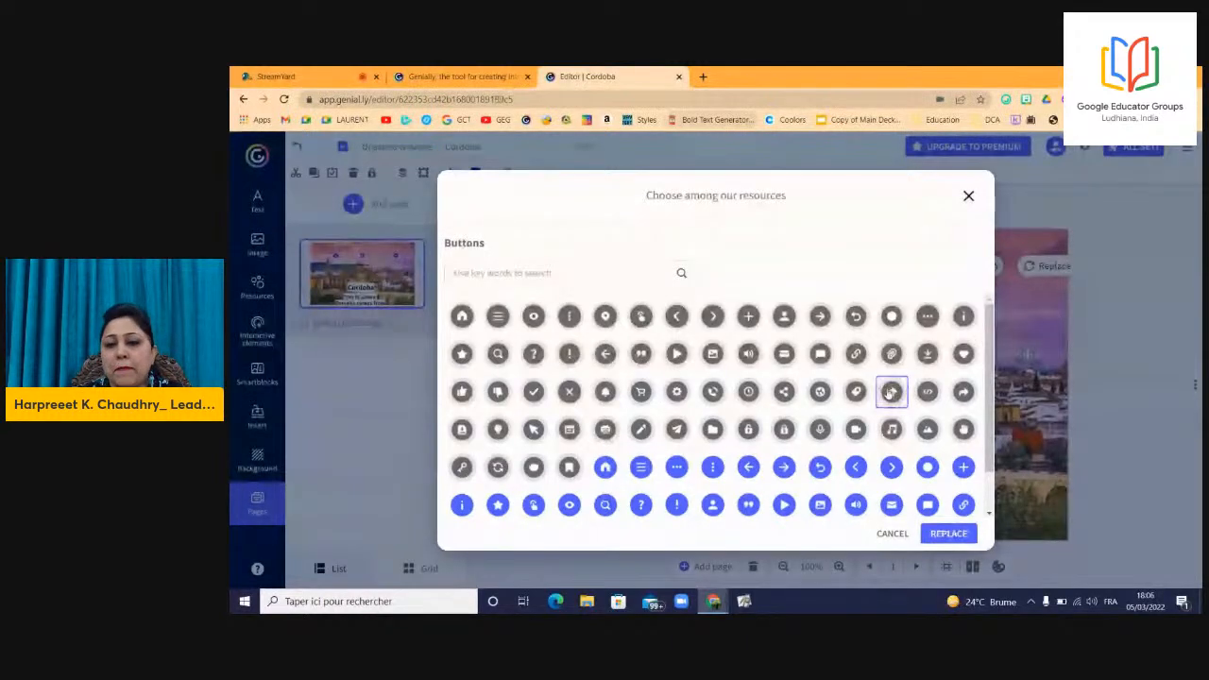
pyautogui.click(948, 533)
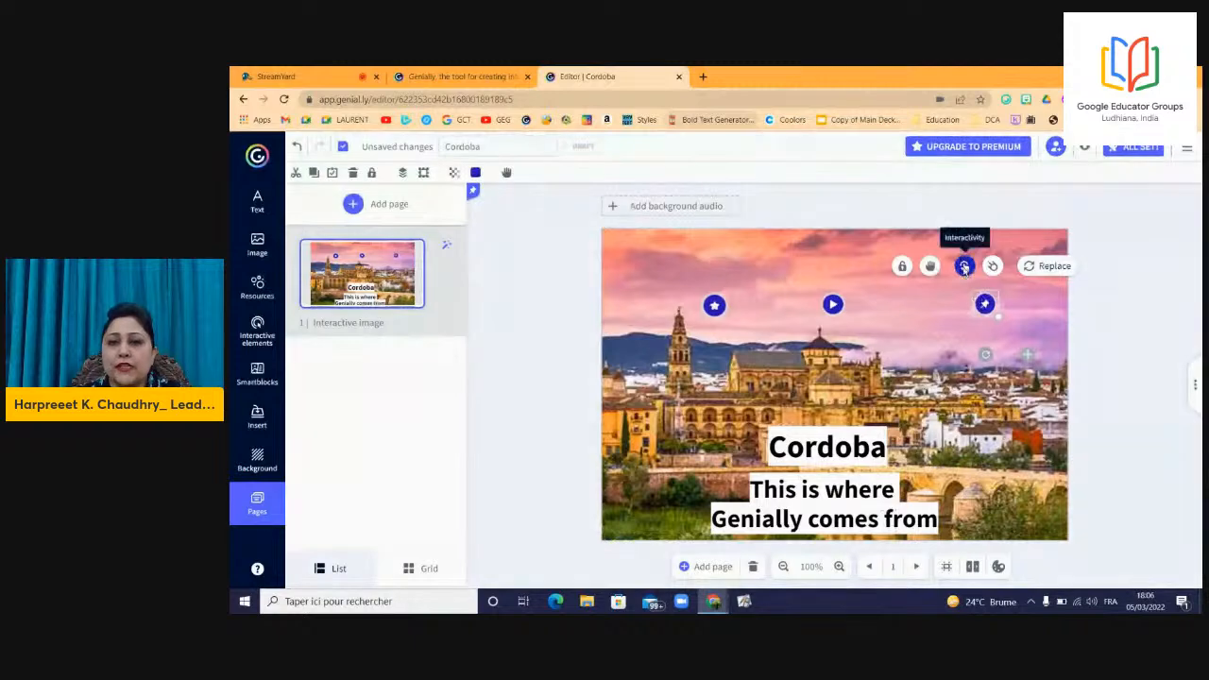
# Set the third hotspot's interactivity to Link and switch to the Genially_Cordoba notes.
pyautogui.click(965, 267)
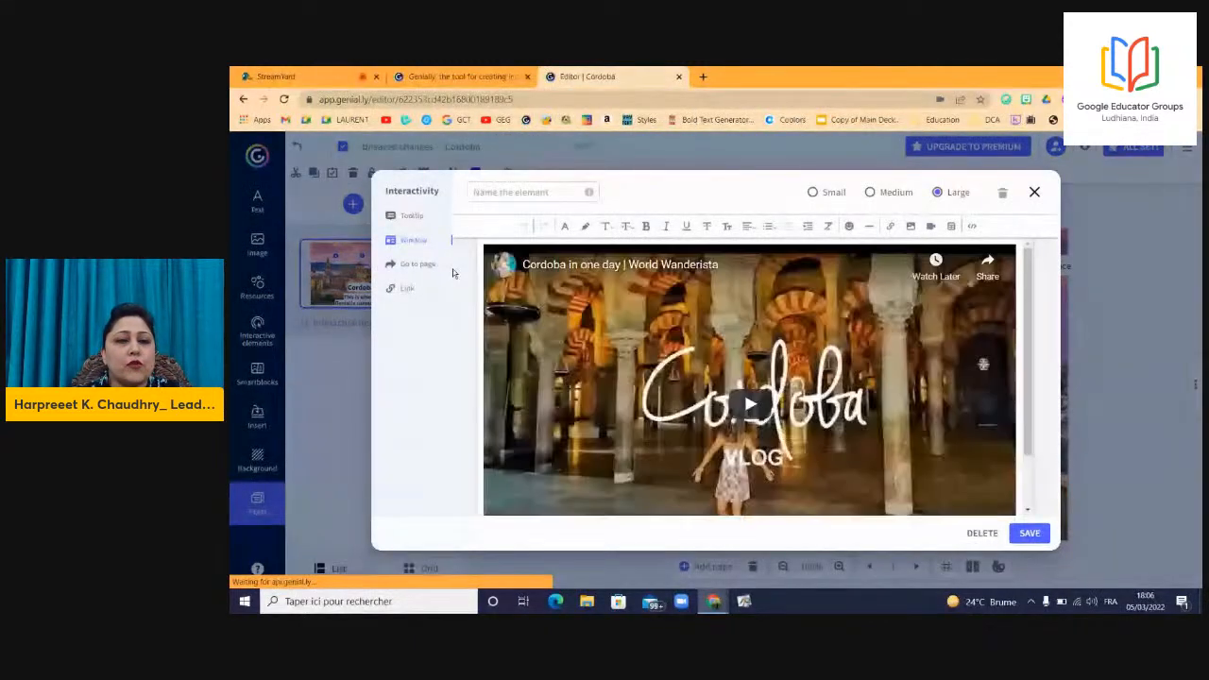
pyautogui.click(406, 288)
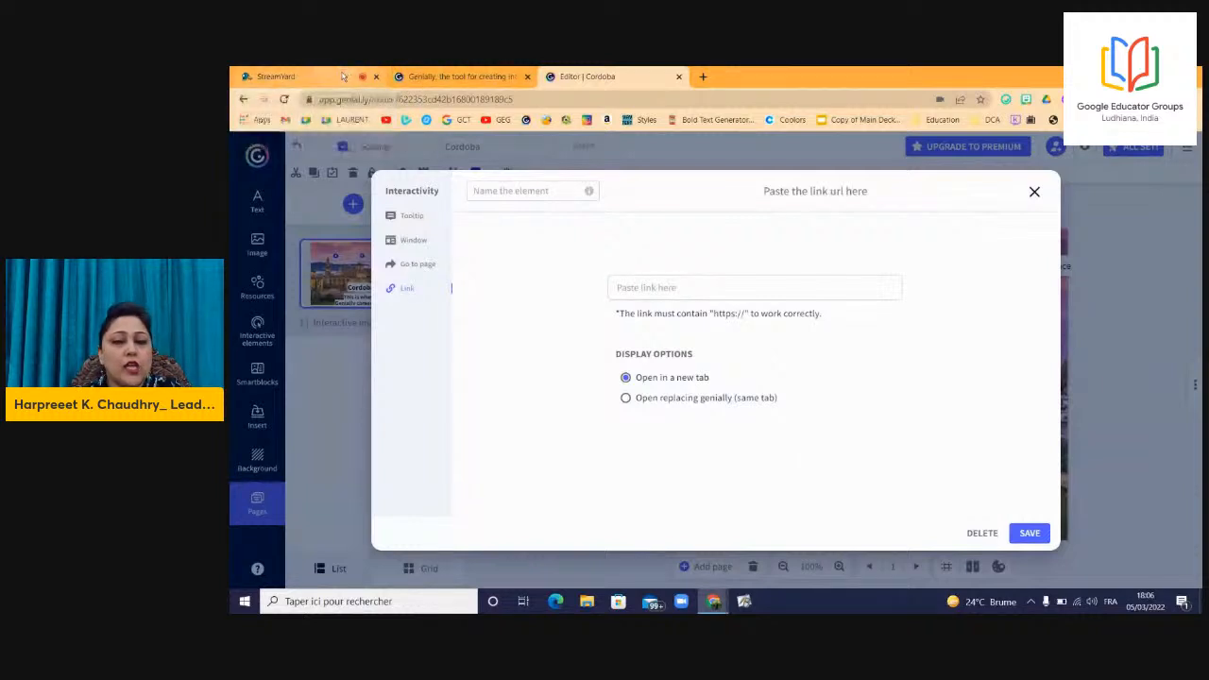
pyautogui.hotkey('alt', 'Tab')
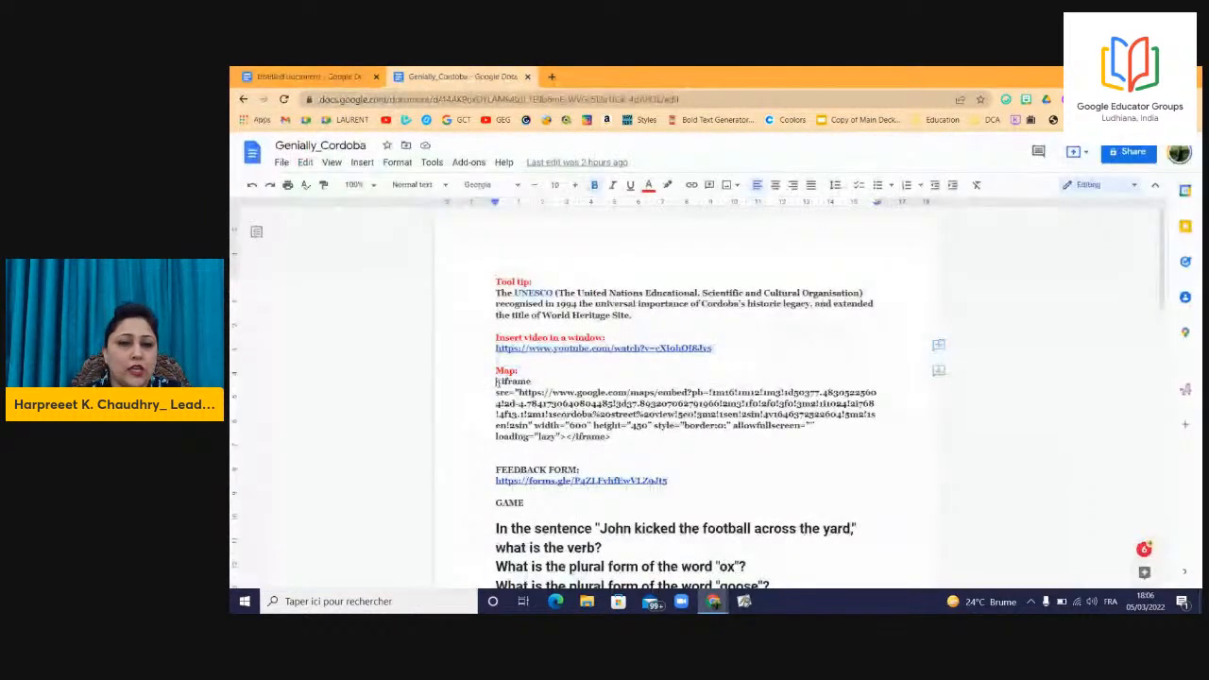
# Select the Córdoba Google Maps iframe code in the notes and return to Genially's link field.
pyautogui.moveTo(496, 381); pyautogui.dragTo(433, 85)
pyautogui.click(628, 440)
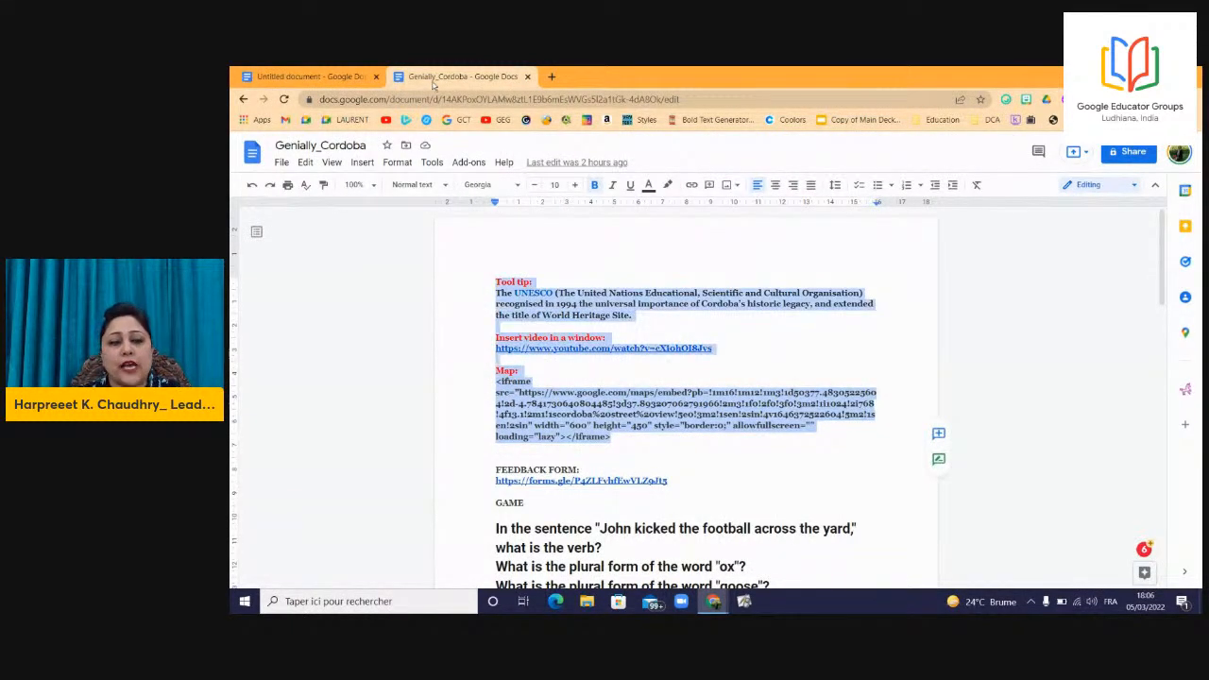
pyautogui.moveTo(464, 185); pyautogui.dragTo(494, 378)
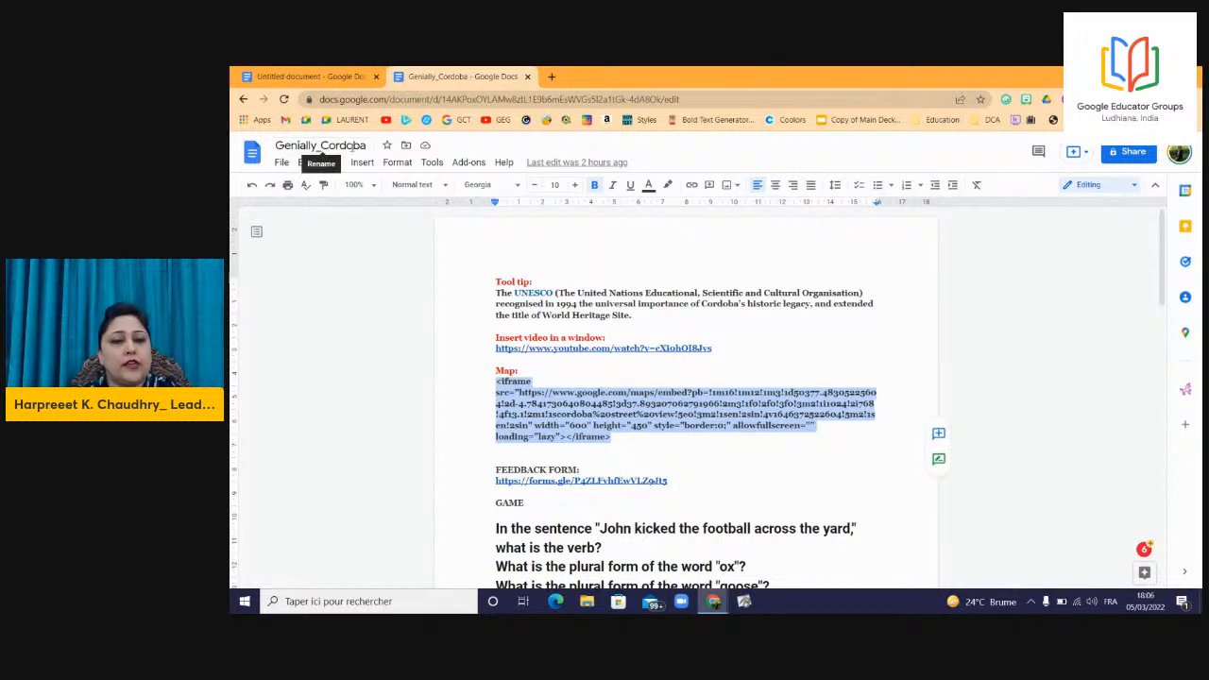
pyautogui.hotkey('alt', 'Tab')
pyautogui.click(742, 287)
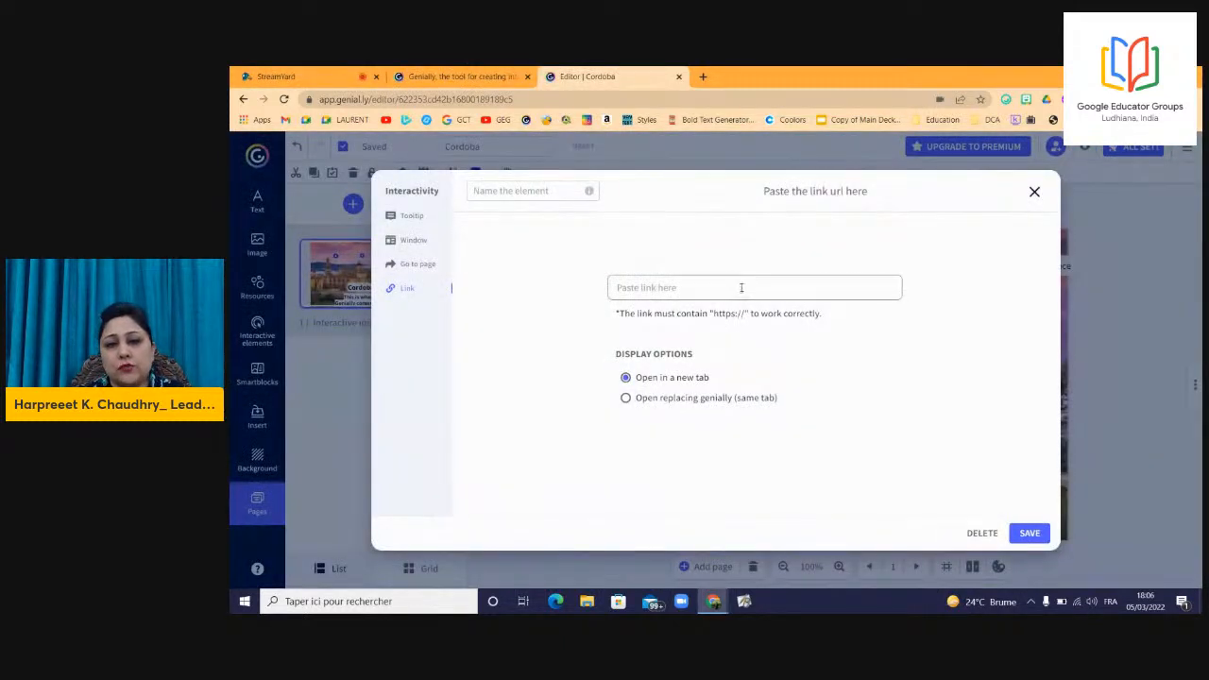
# Replace the pin hotspot window's video code with the Córdoba Google Maps iframe via Code View and save.
pyautogui.click(1034, 193)
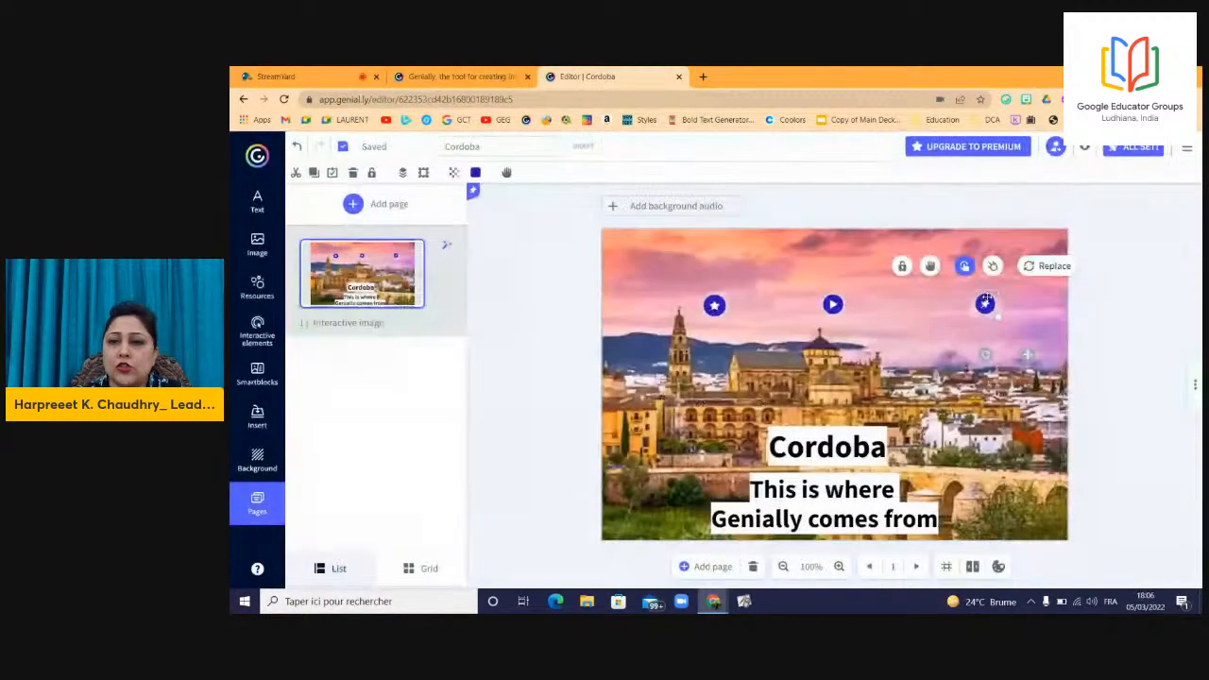
pyautogui.click(963, 266)
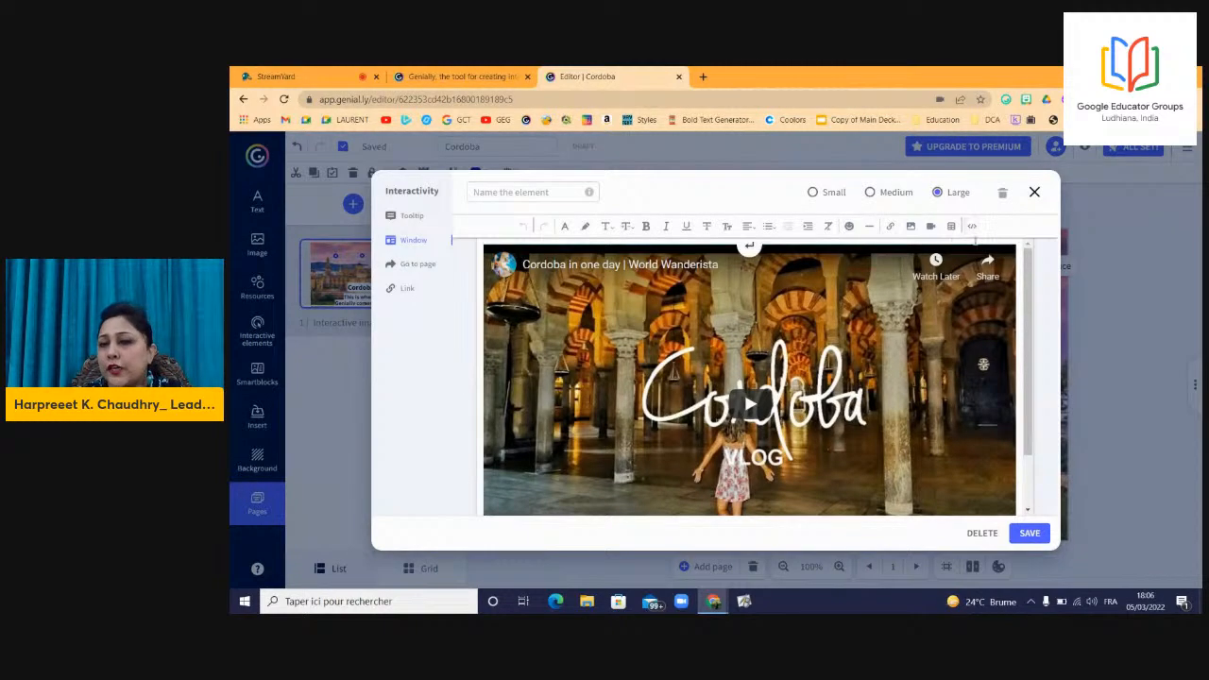
pyautogui.click(974, 230)
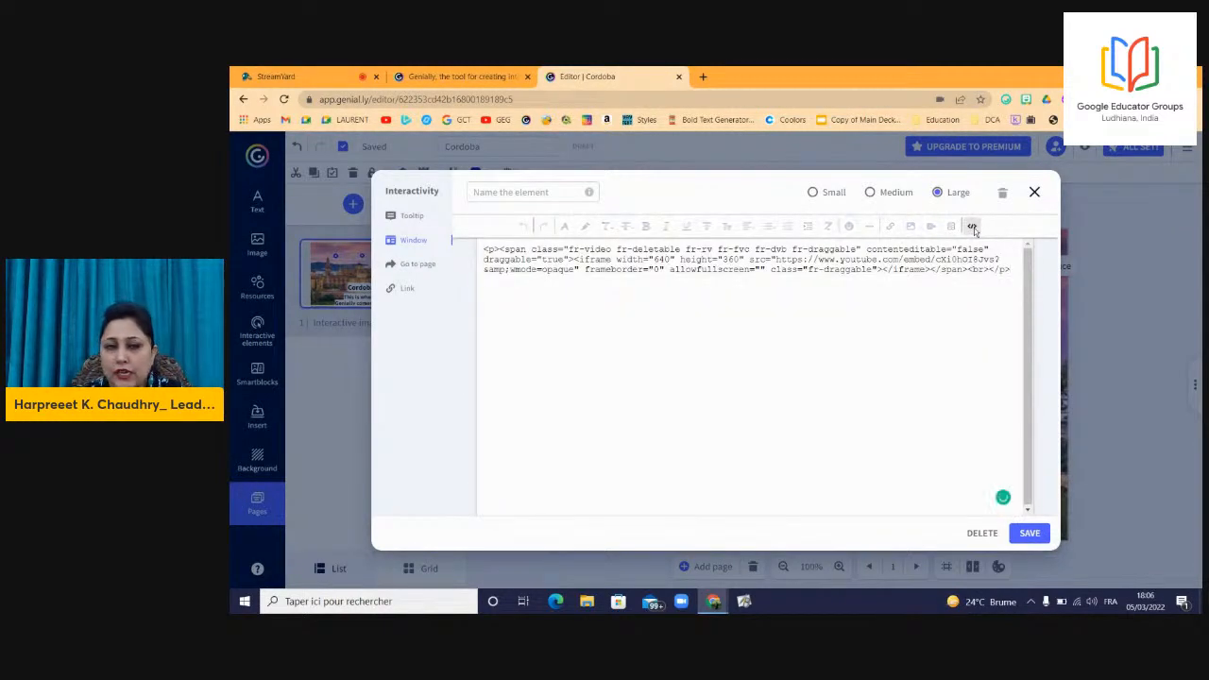
pyautogui.hotkey('ctrl', 'a')
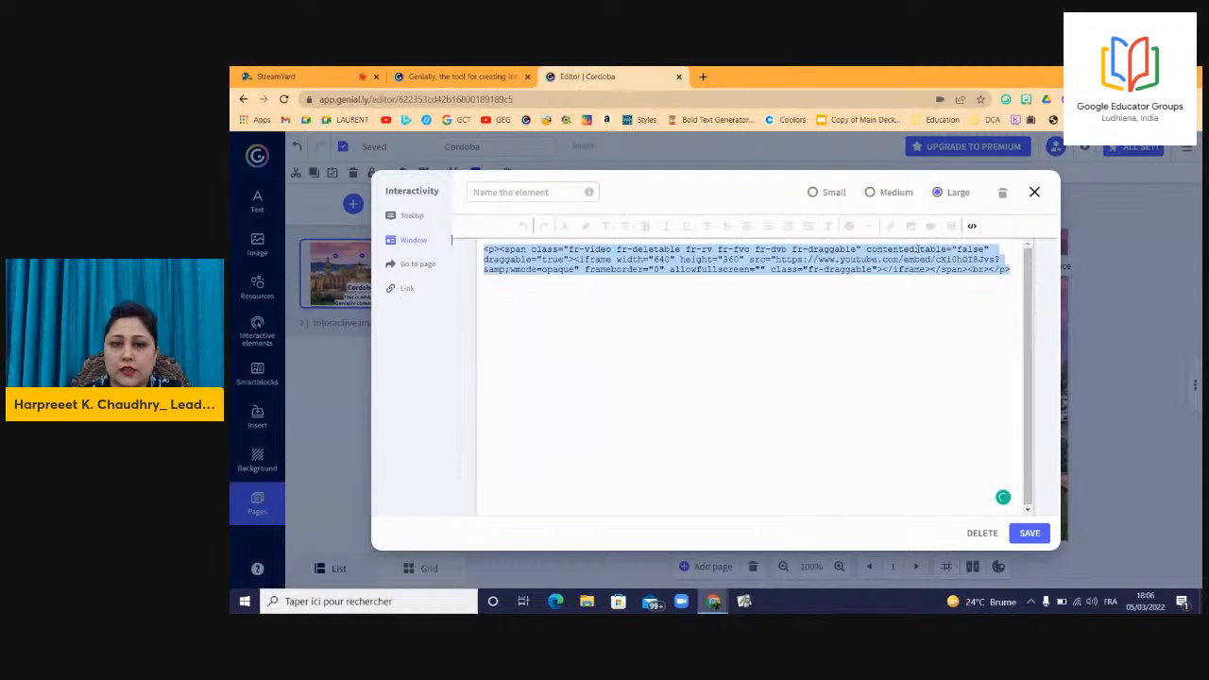
pyautogui.hotkey('ctrl', 'v')
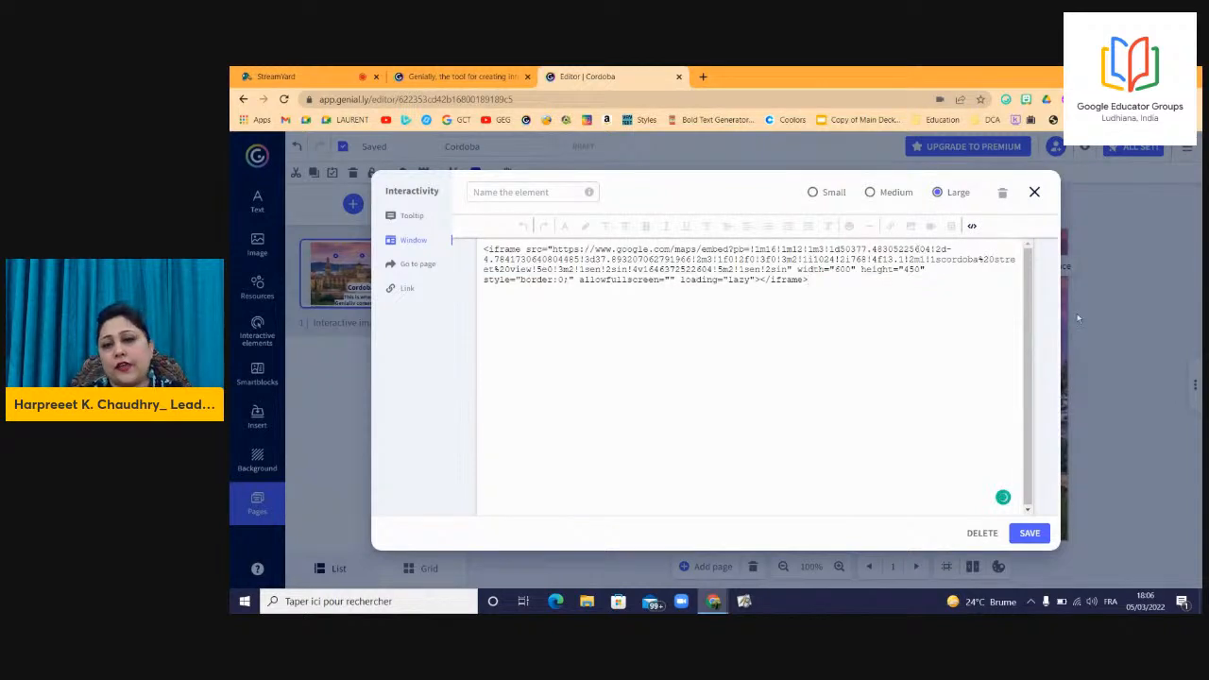
pyautogui.click(1030, 533)
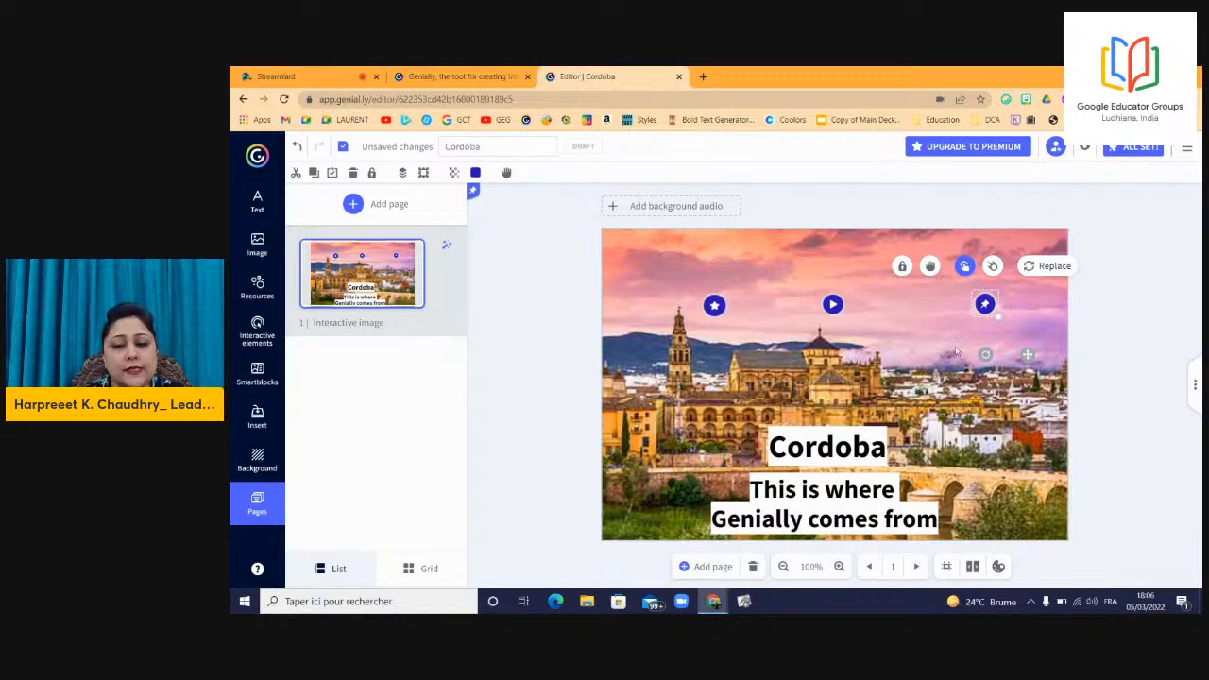
pyautogui.click(1082, 154)
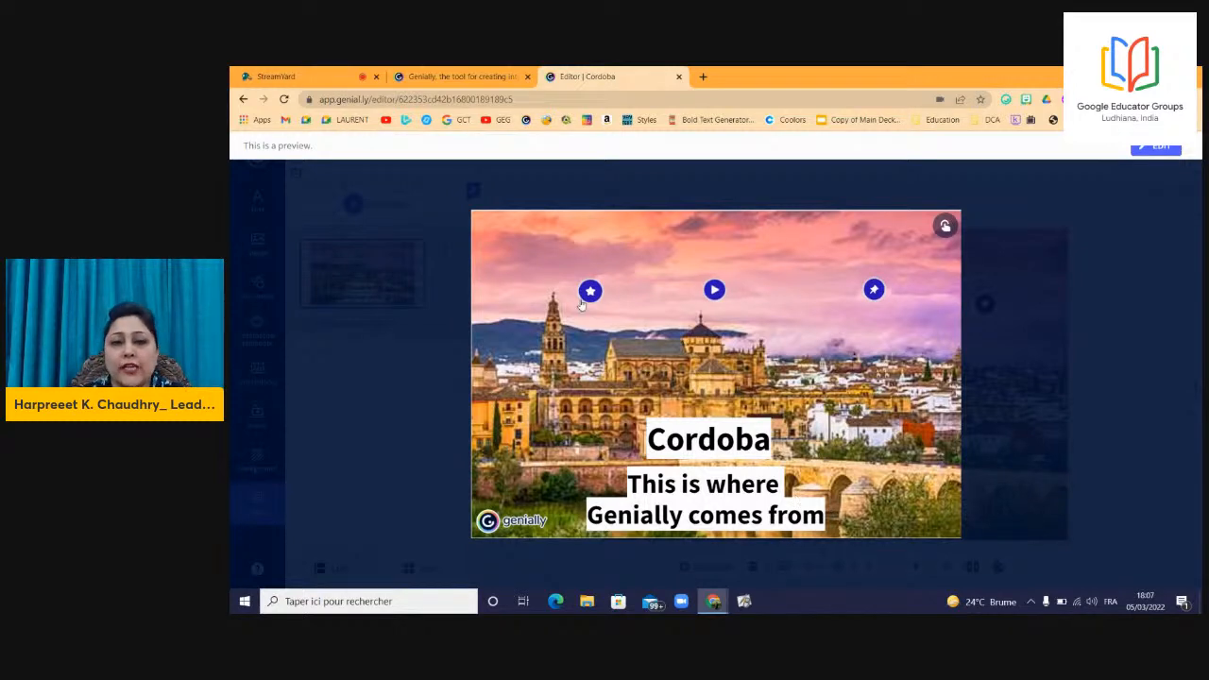
# In the preview, show the star tooltip, play and skip through the Córdoba video, then bring up the map window.
pyautogui.moveTo(590, 294)
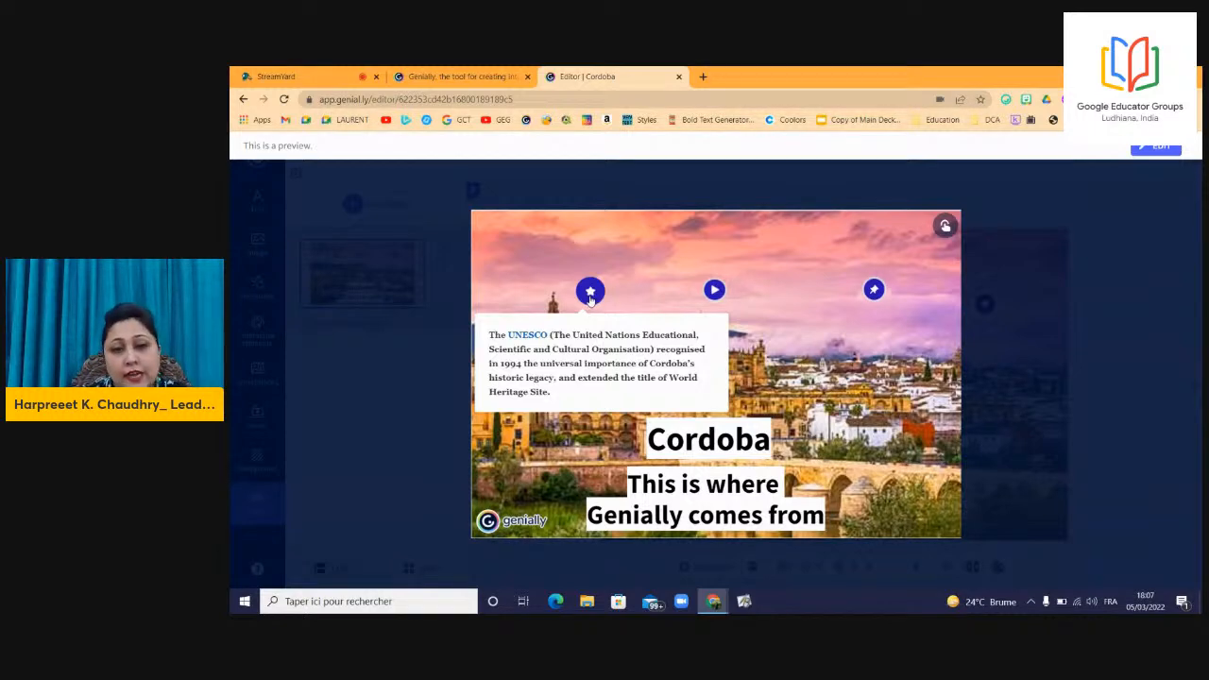
pyautogui.click(711, 295)
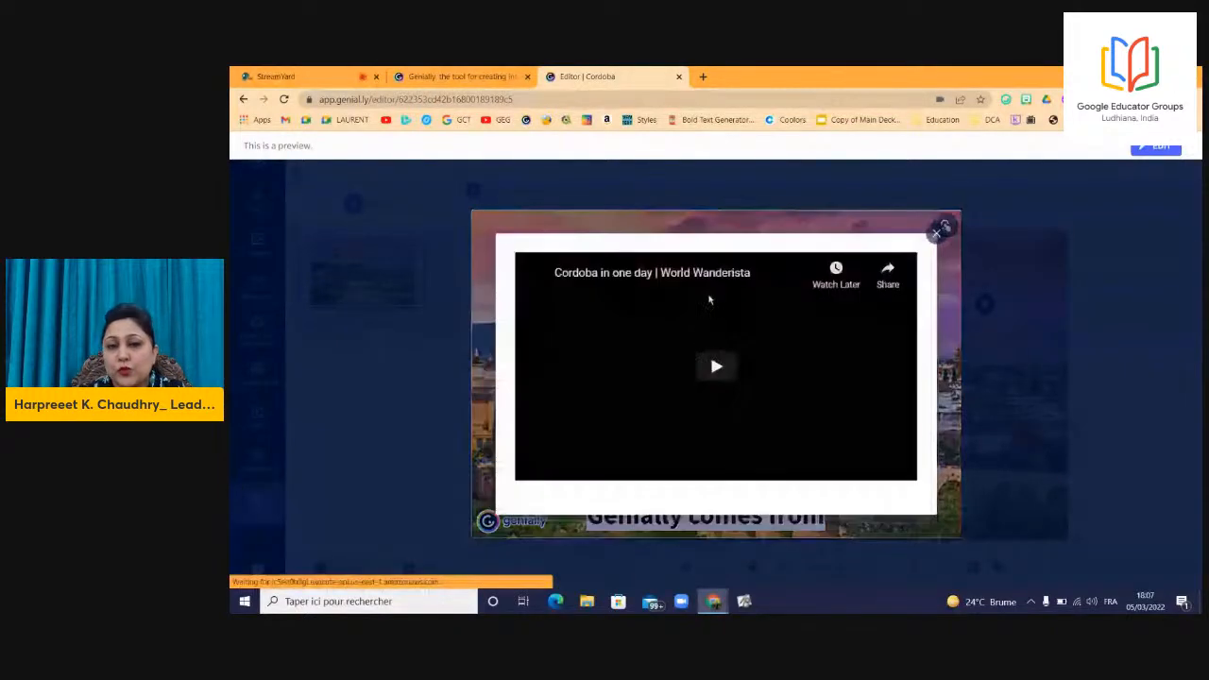
pyautogui.click(720, 371)
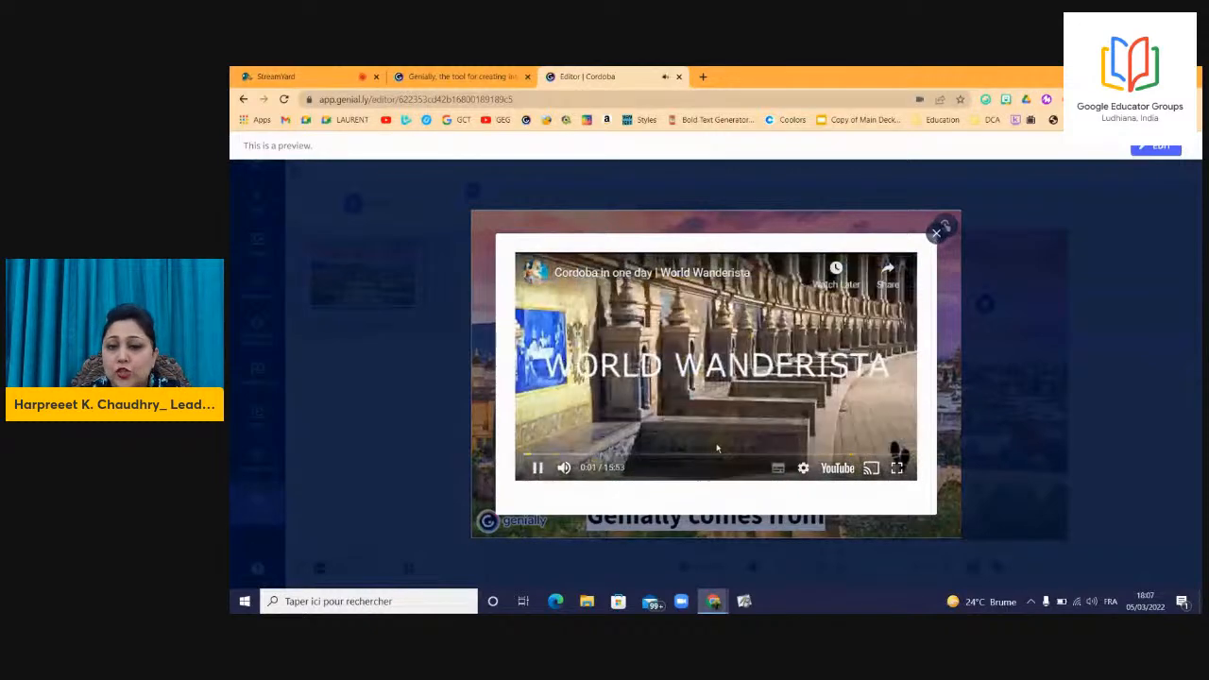
pyautogui.click(720, 457)
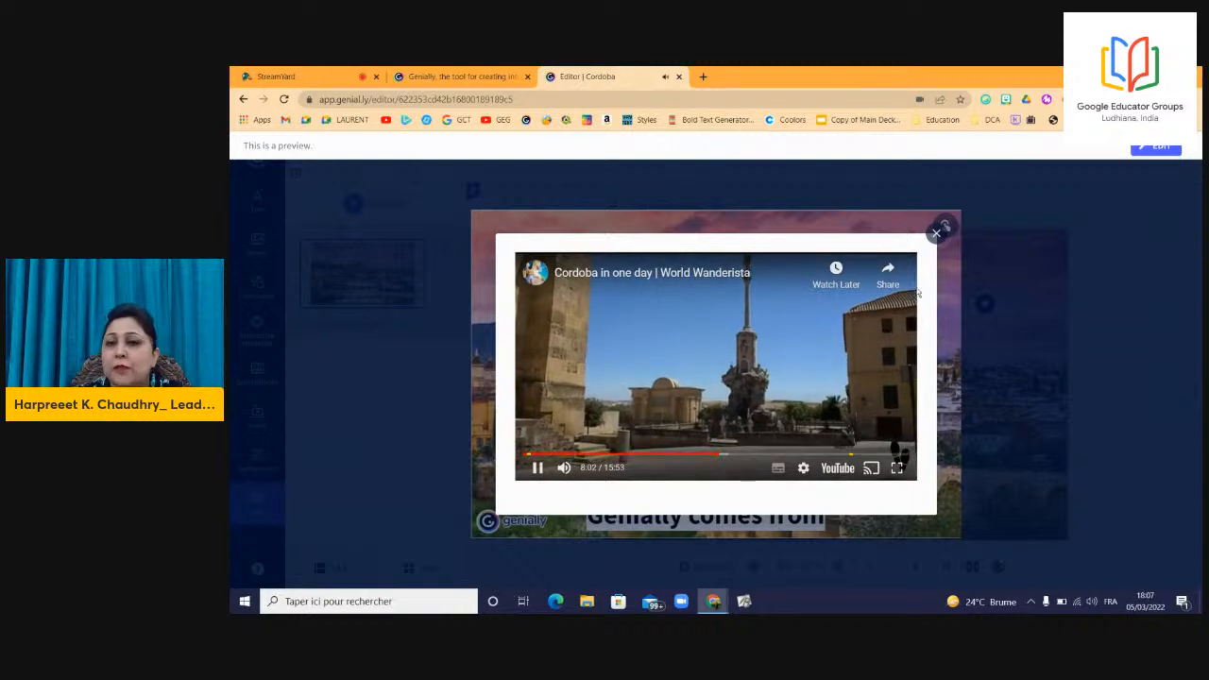
pyautogui.click(937, 233)
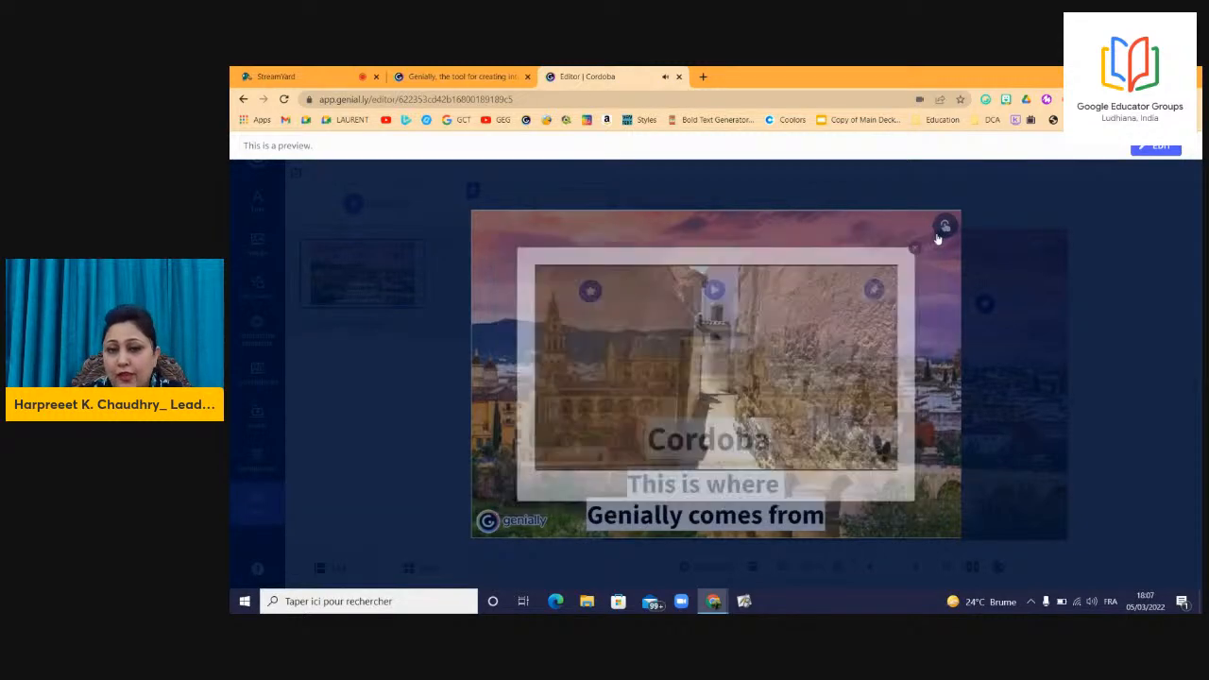
pyautogui.click(874, 293)
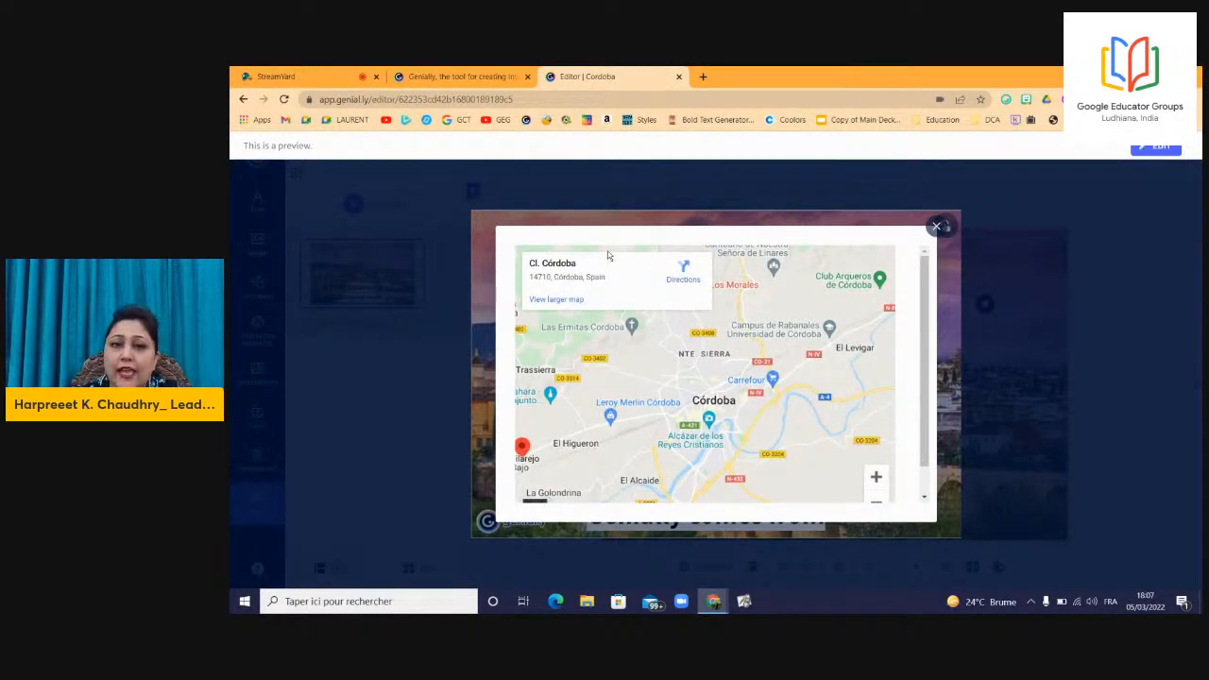
# Dismiss the place card and view Cl. Córdoba in full Google Maps.
pyautogui.click(858, 300)
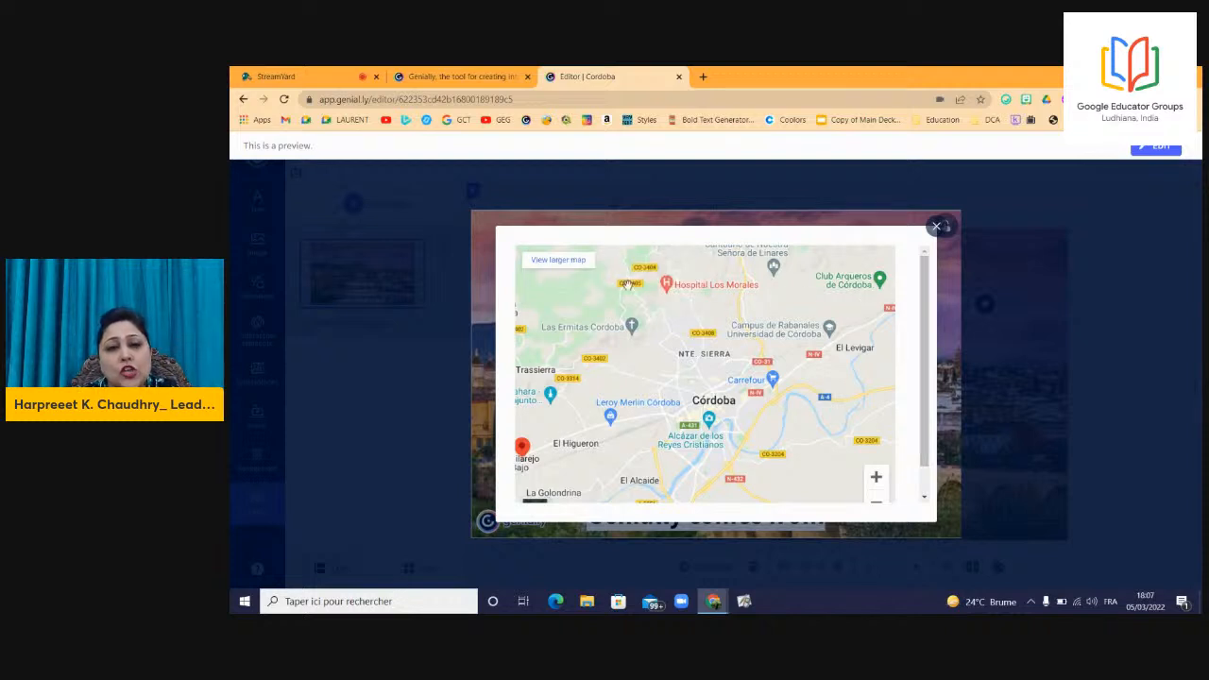
pyautogui.click(580, 265)
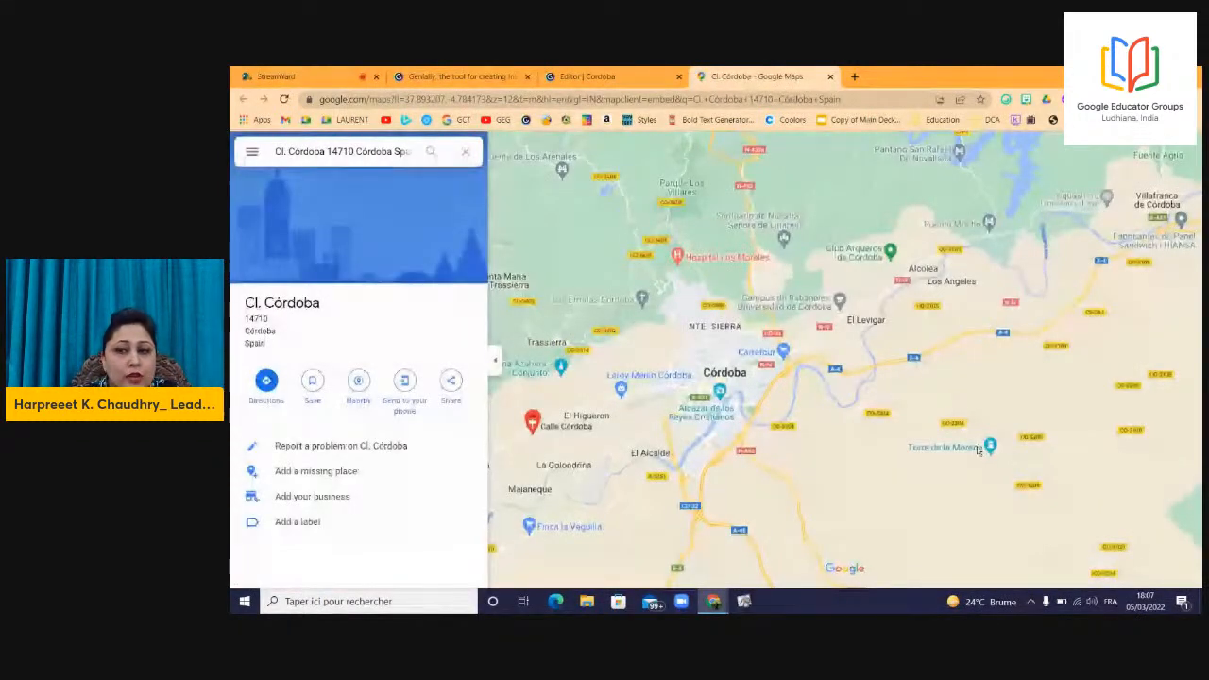
# Walk a few steps along Av. las Quemadas in Street View, then close the Google Maps tab.
pyautogui.click(1180, 567)
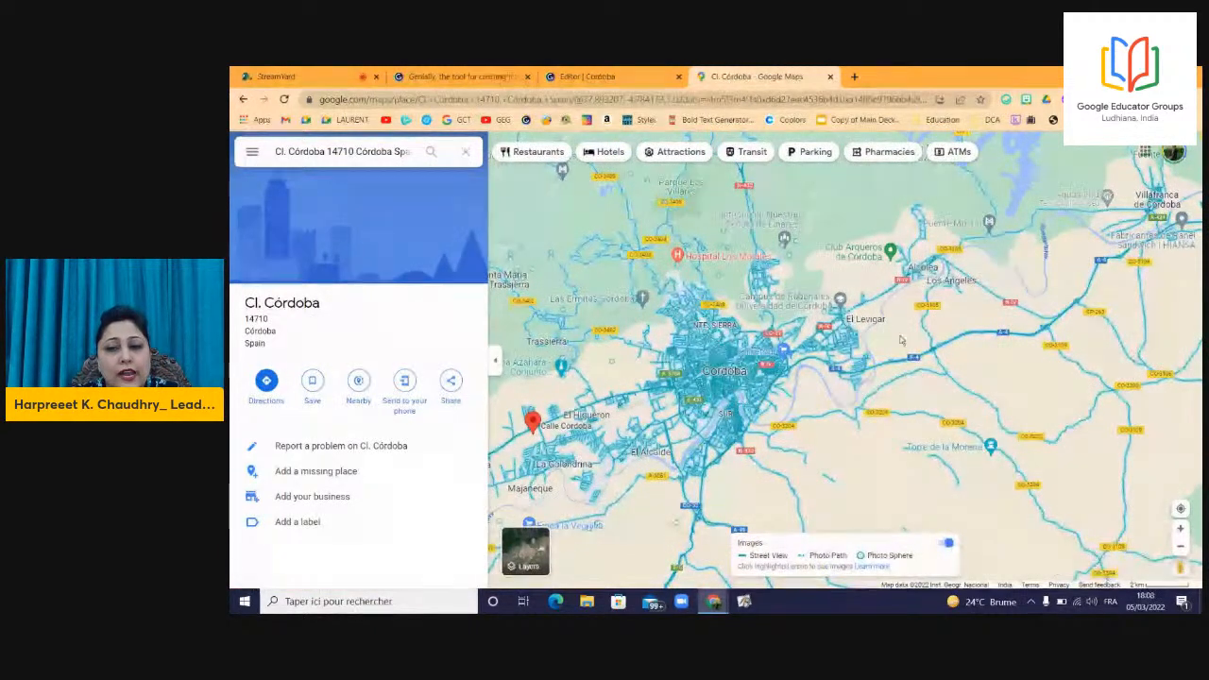
pyautogui.click(865, 380)
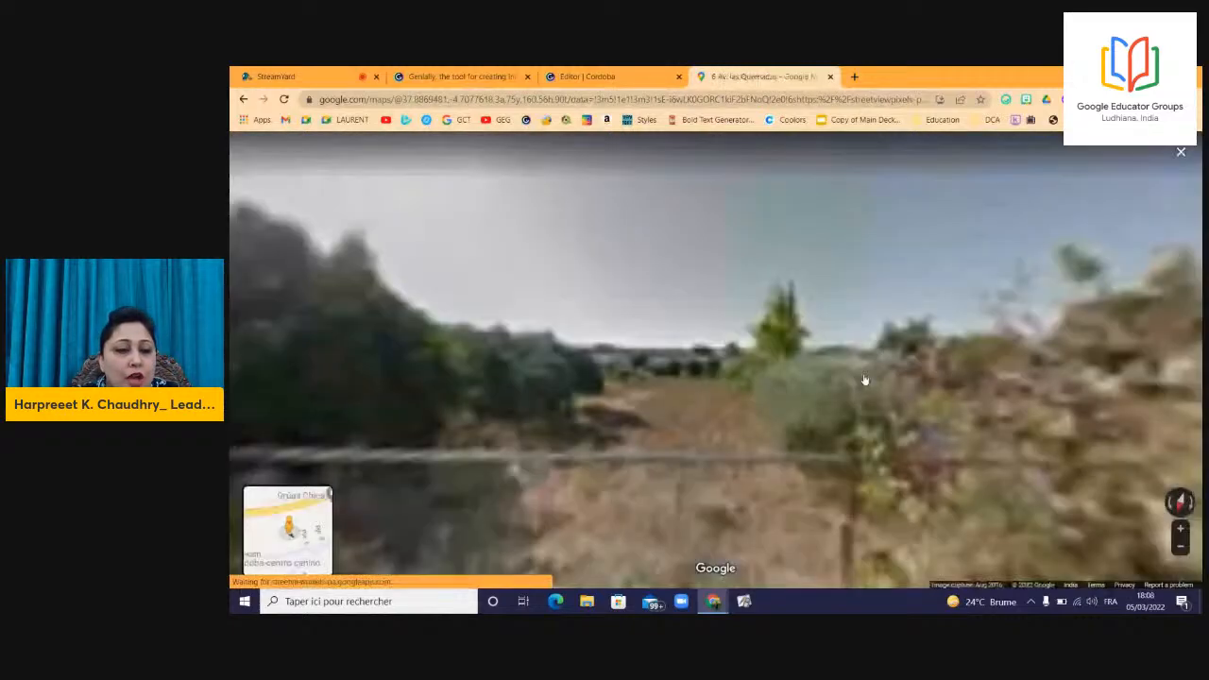
pyautogui.moveTo(731, 397); pyautogui.dragTo(231, 350)
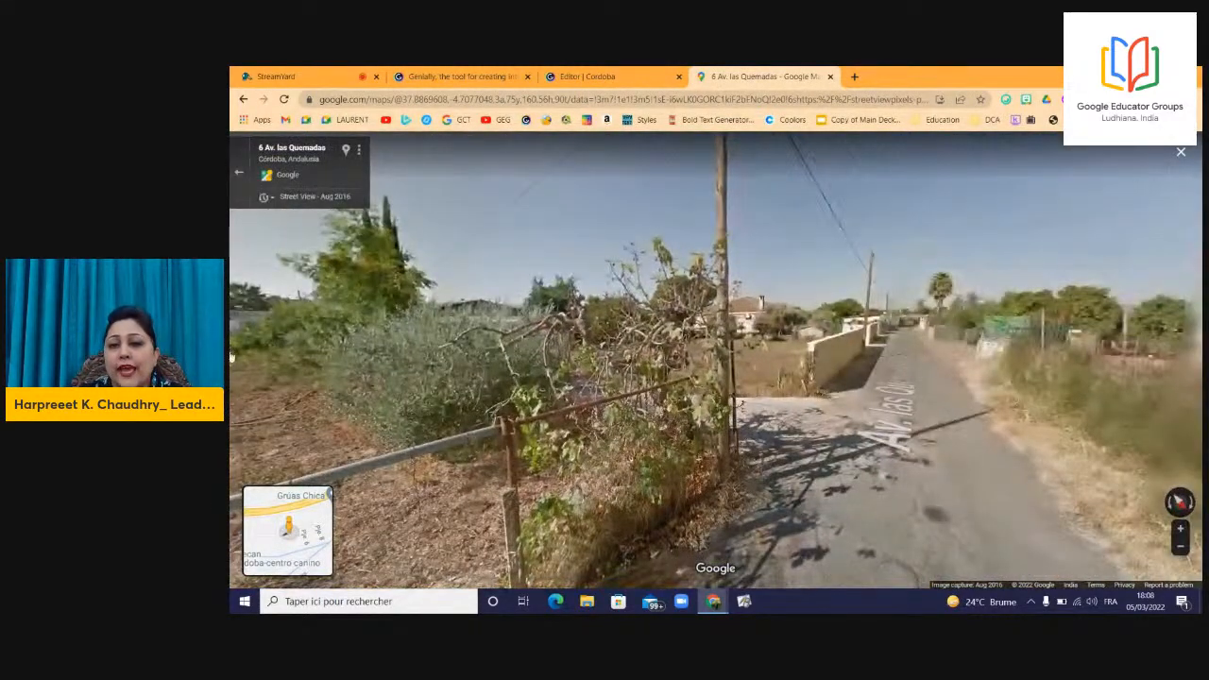
pyautogui.click(929, 460)
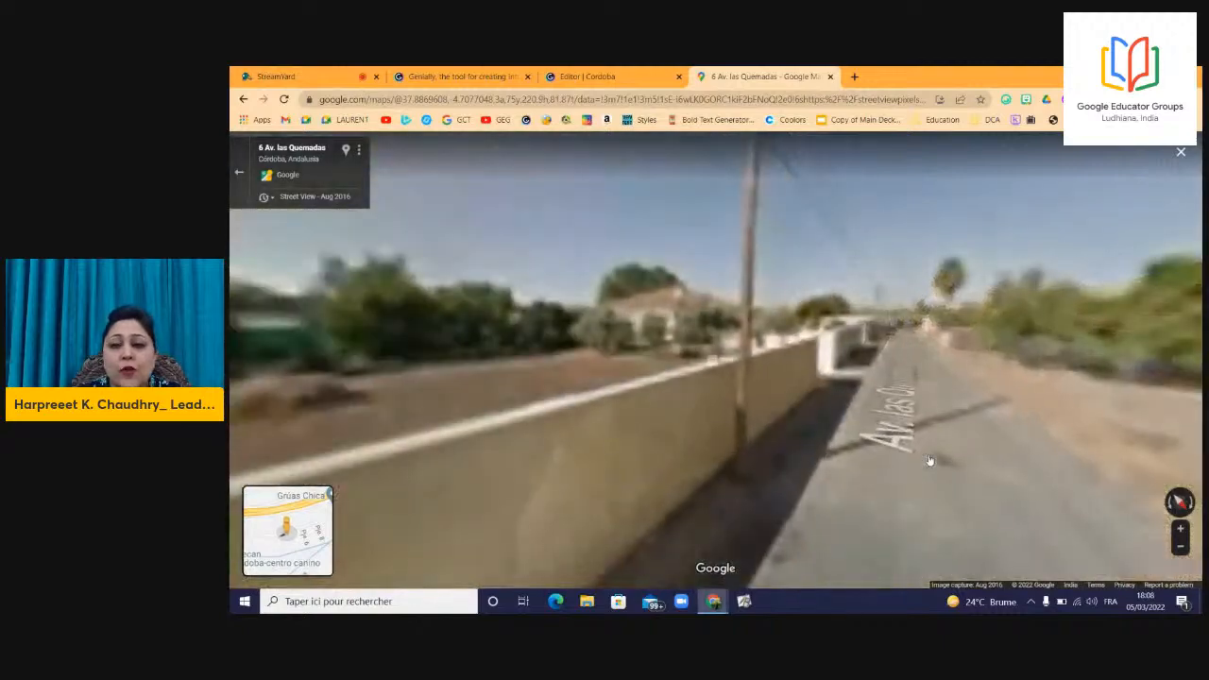
pyautogui.click(929, 460)
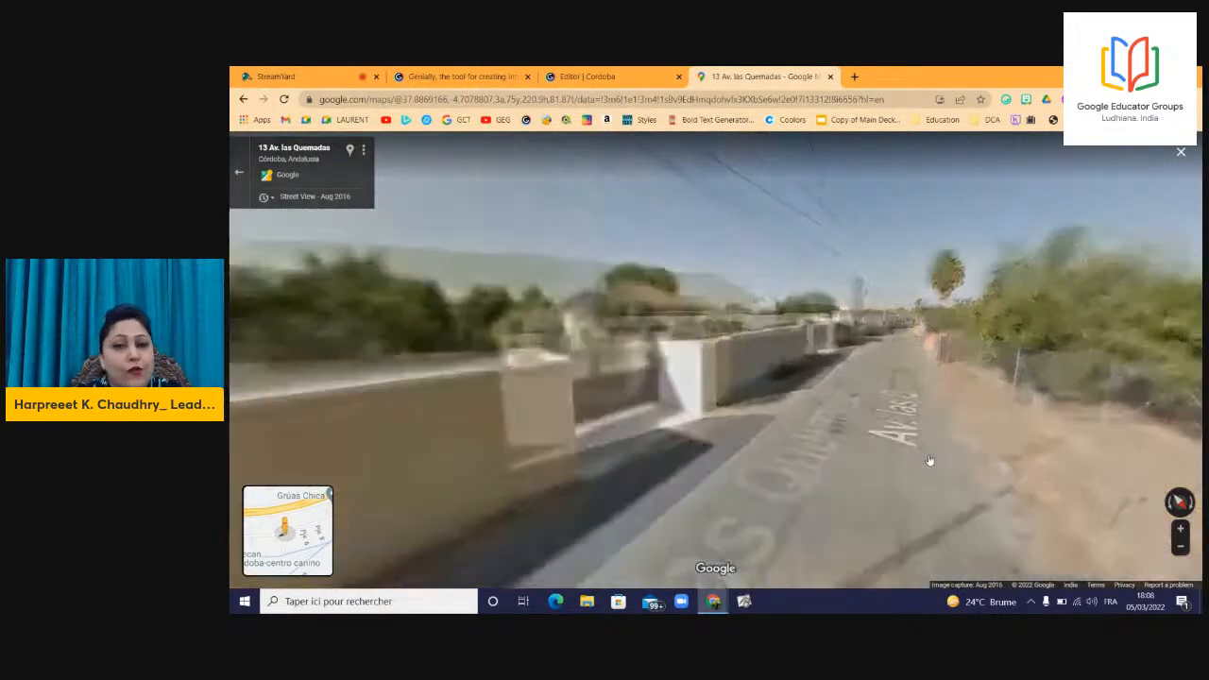
pyautogui.click(1181, 153)
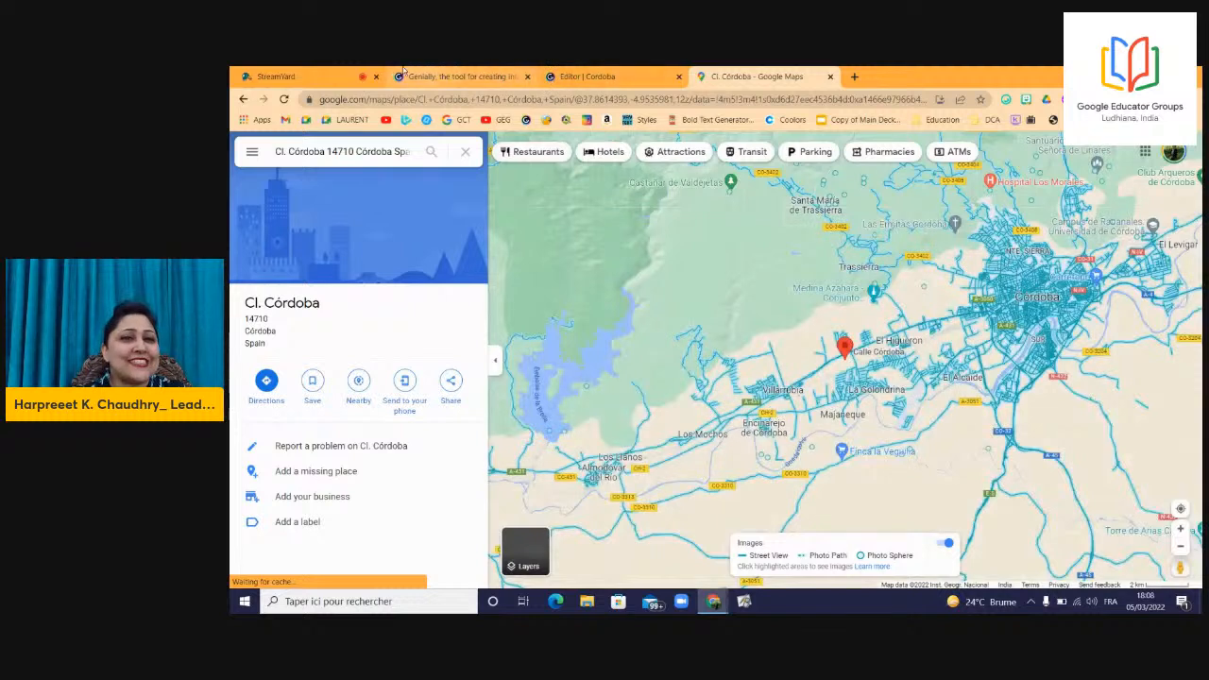
pyautogui.click(831, 78)
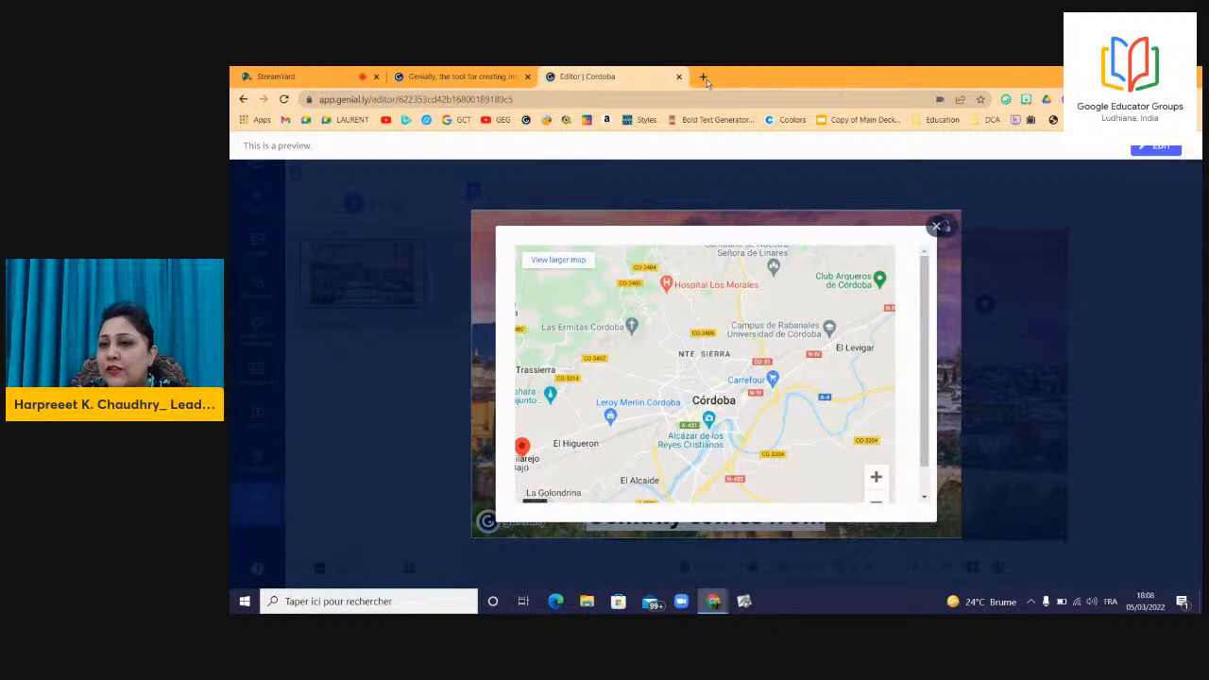
# Exit the preview and bring up the Publish dialog with the 'All set' button.
pyautogui.click(1156, 146)
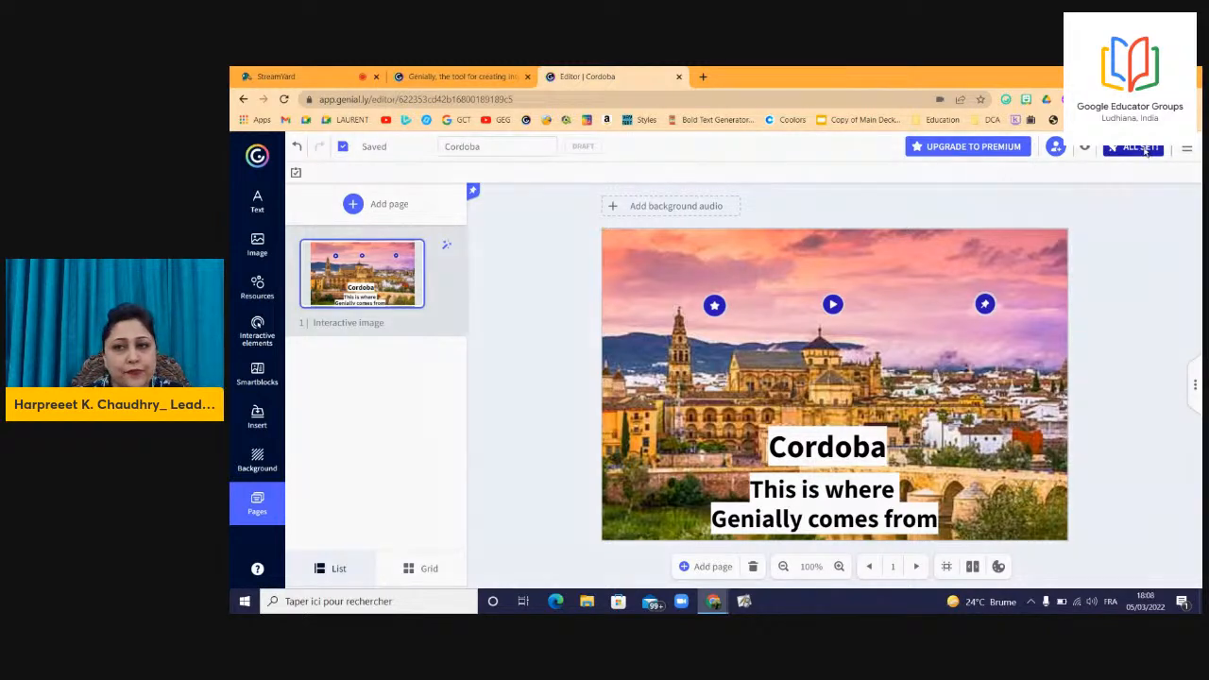
pyautogui.click(1142, 148)
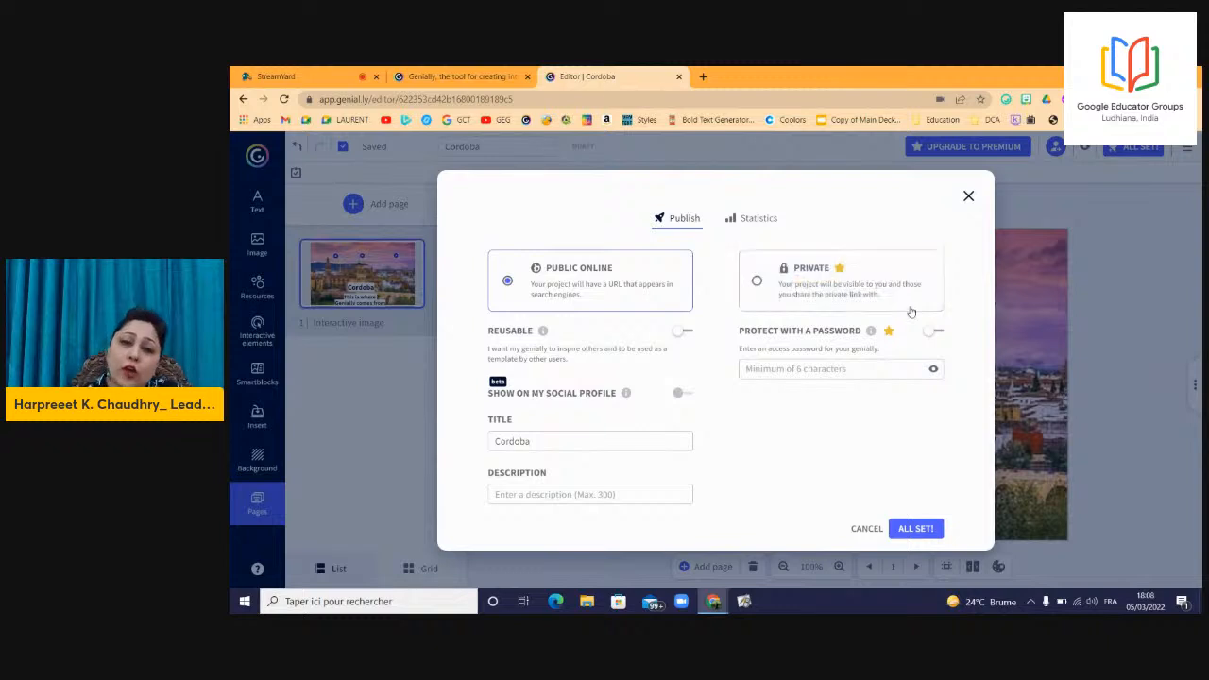
# Enable the Reusable option and publish the Cordoba image publicly online.
pyautogui.moveTo(909, 308)
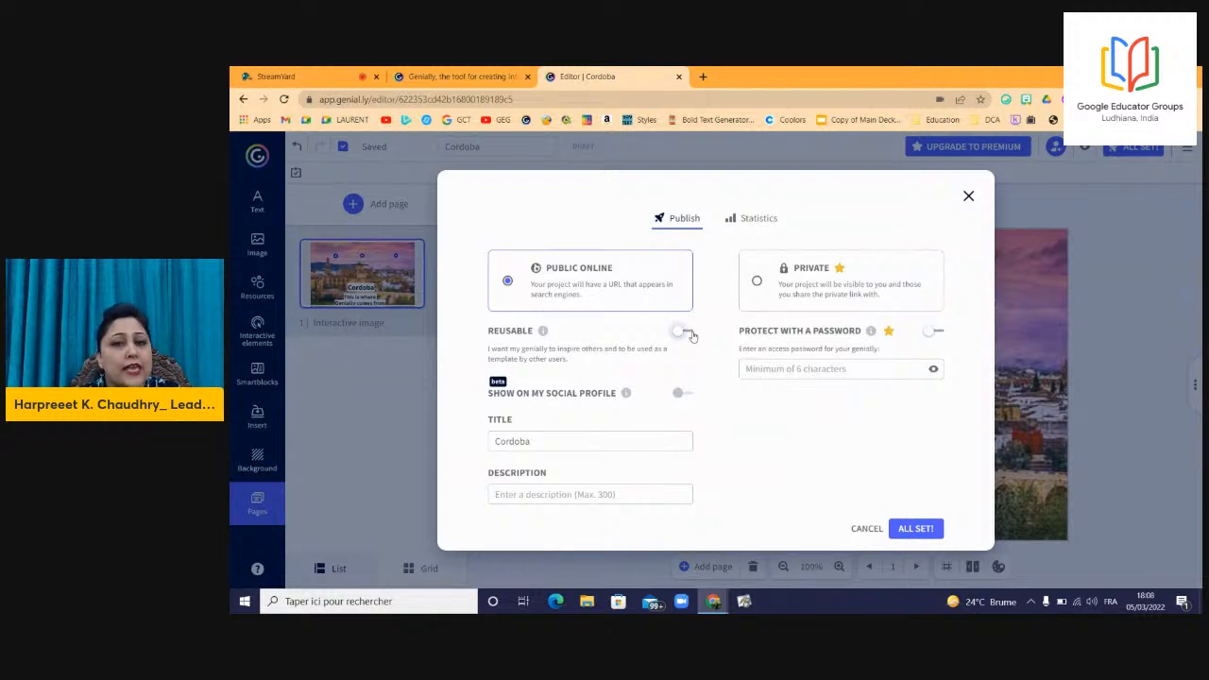
pyautogui.click(687, 332)
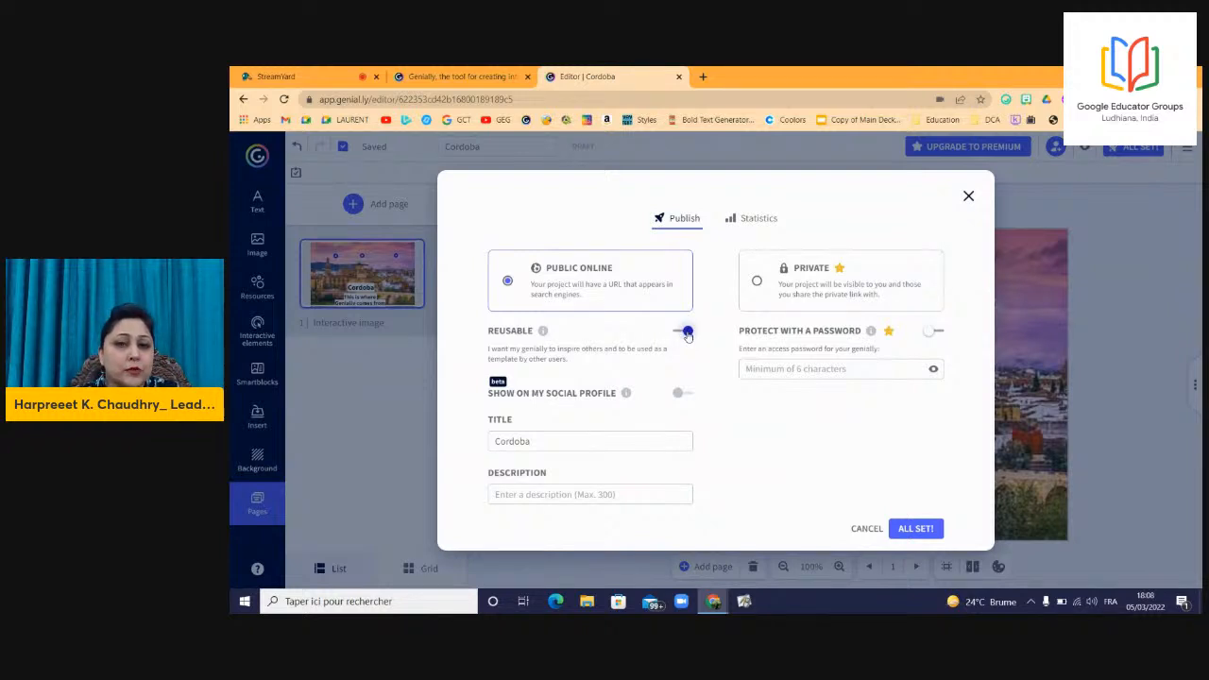
pyautogui.click(915, 529)
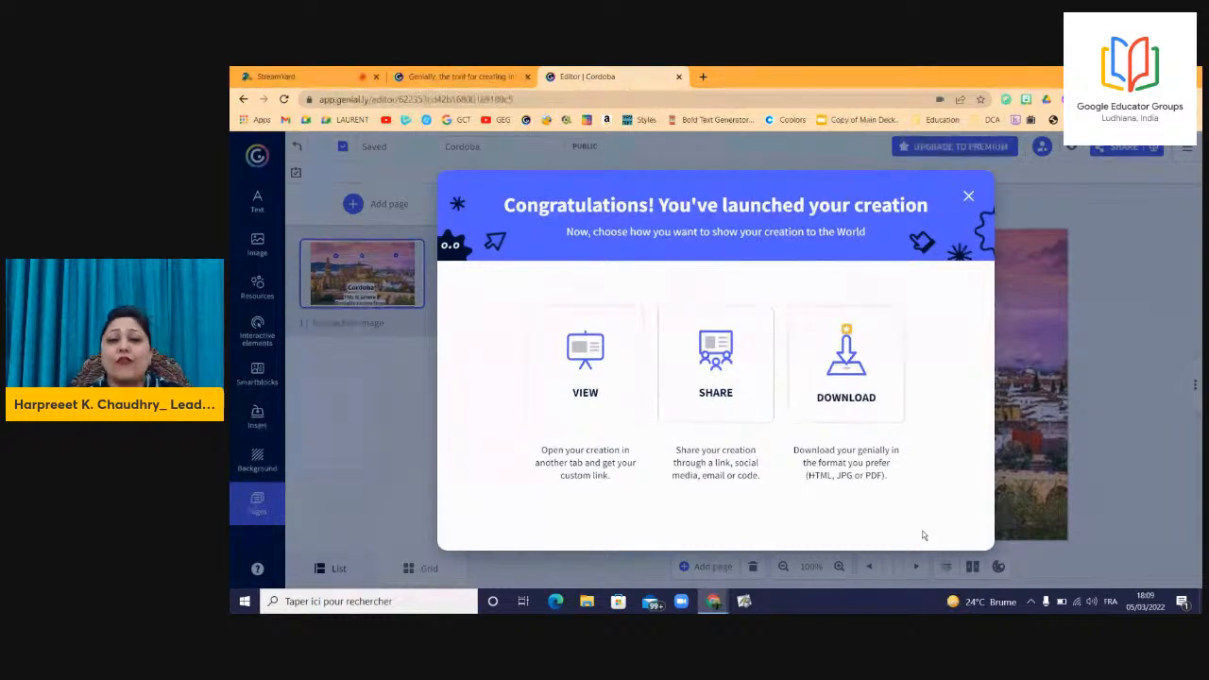
# View the published Cordoba creation in a new tab and bring up its share dialog.
pyautogui.click(593, 368)
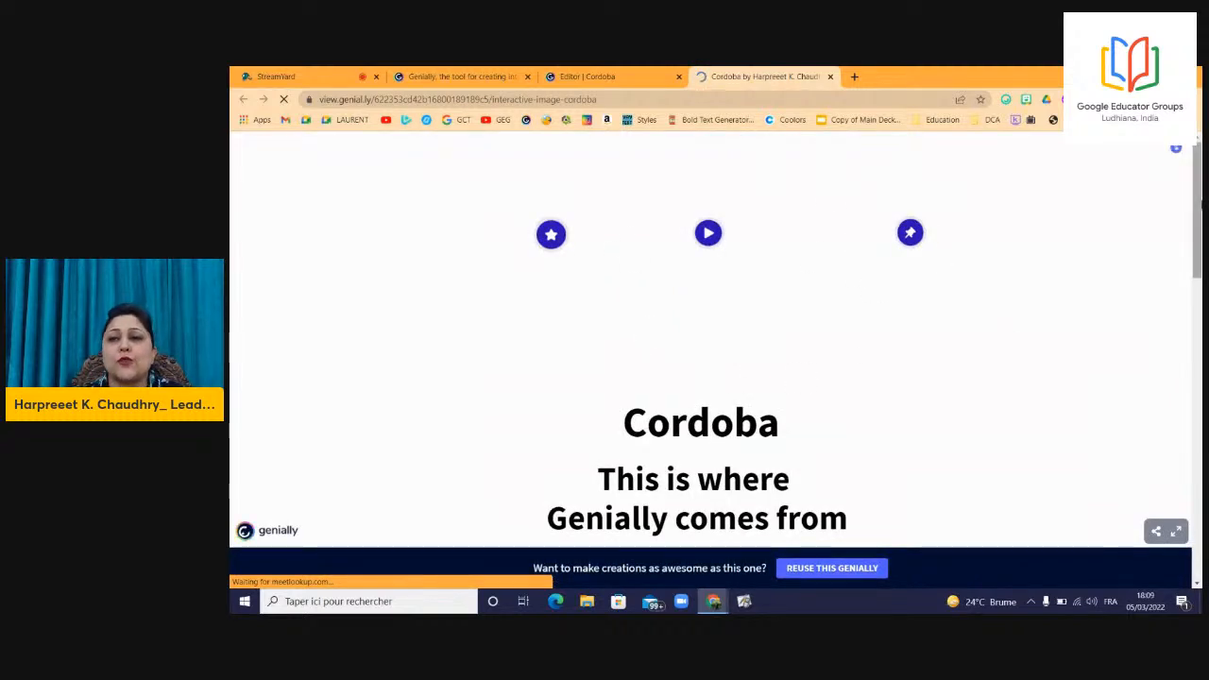
pyautogui.moveTo(1199, 213); pyautogui.dragTo(1149, 540)
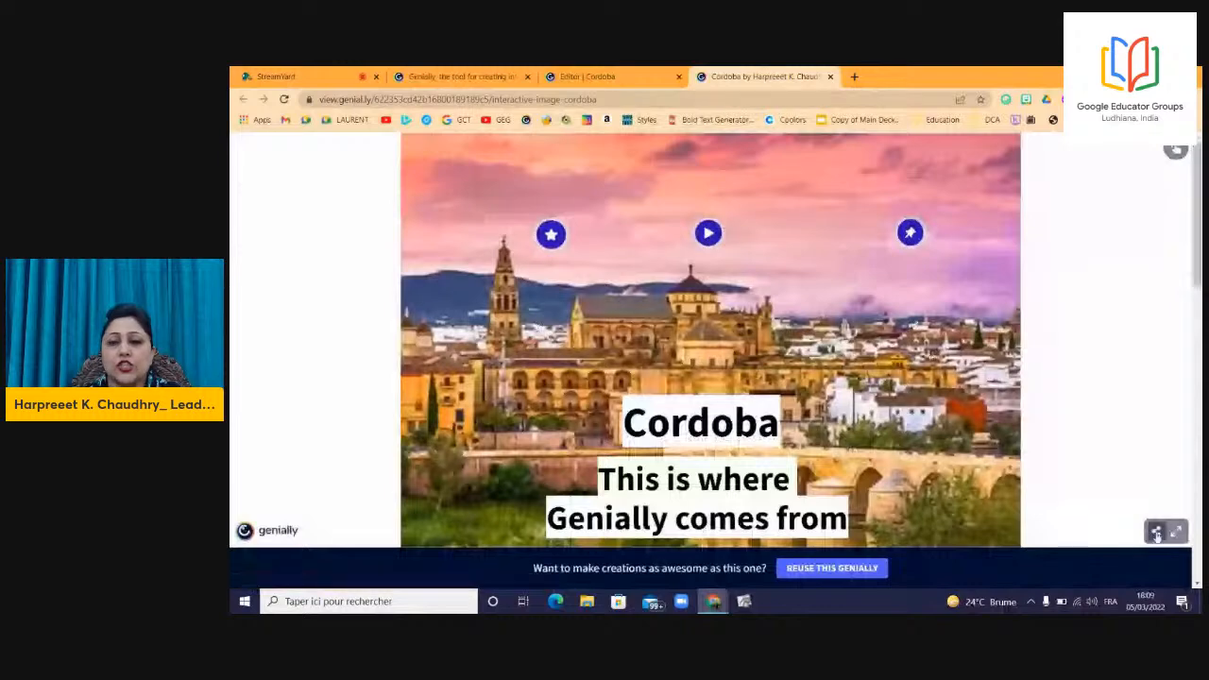
pyautogui.click(1158, 535)
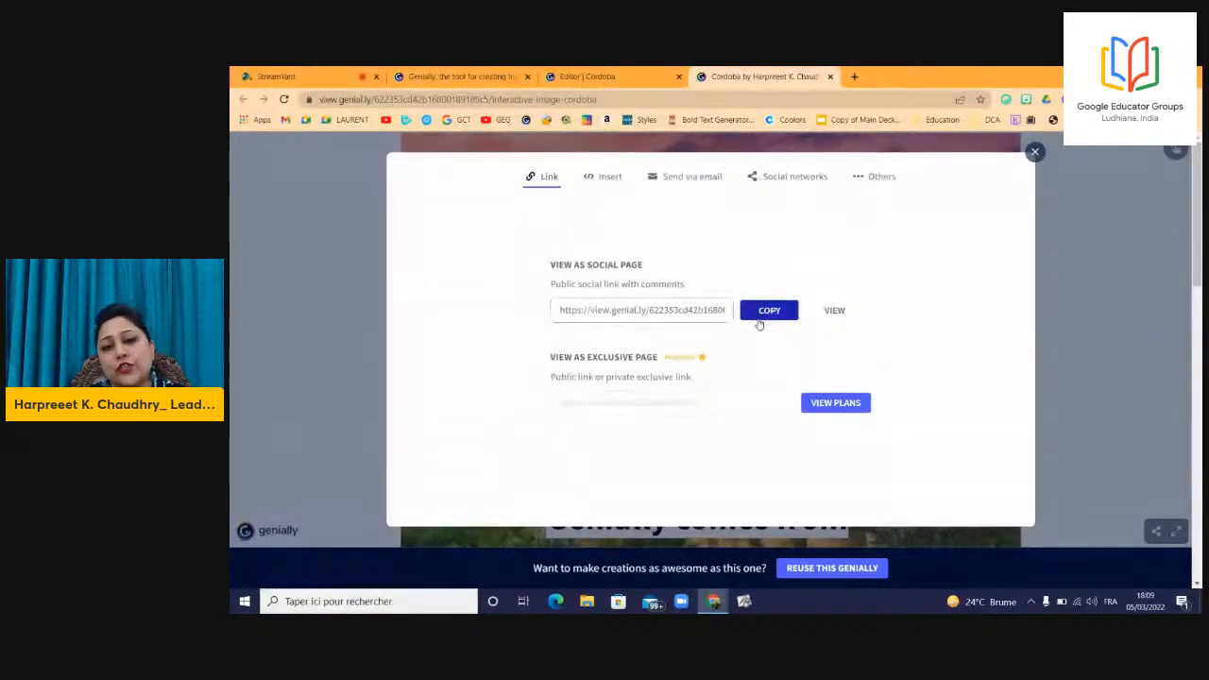
# Look through the Insert, Send via email, Social networks and Others options, then pick Google Classroom.
pyautogui.click(606, 179)
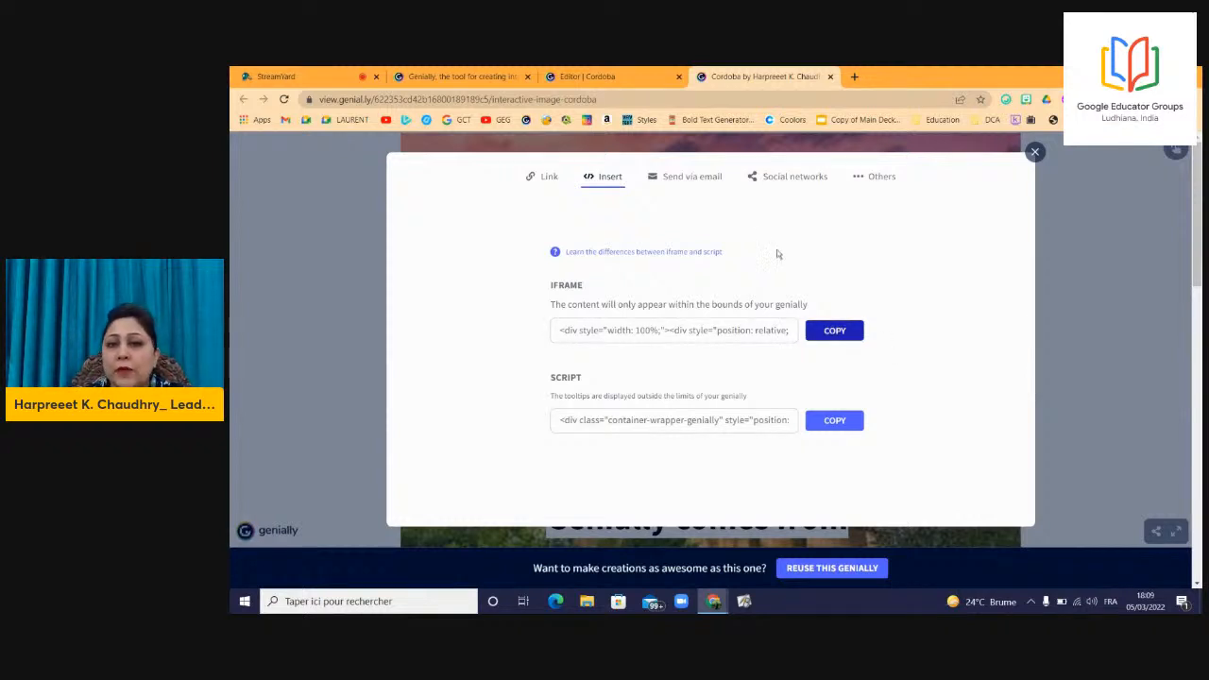
pyautogui.click(692, 185)
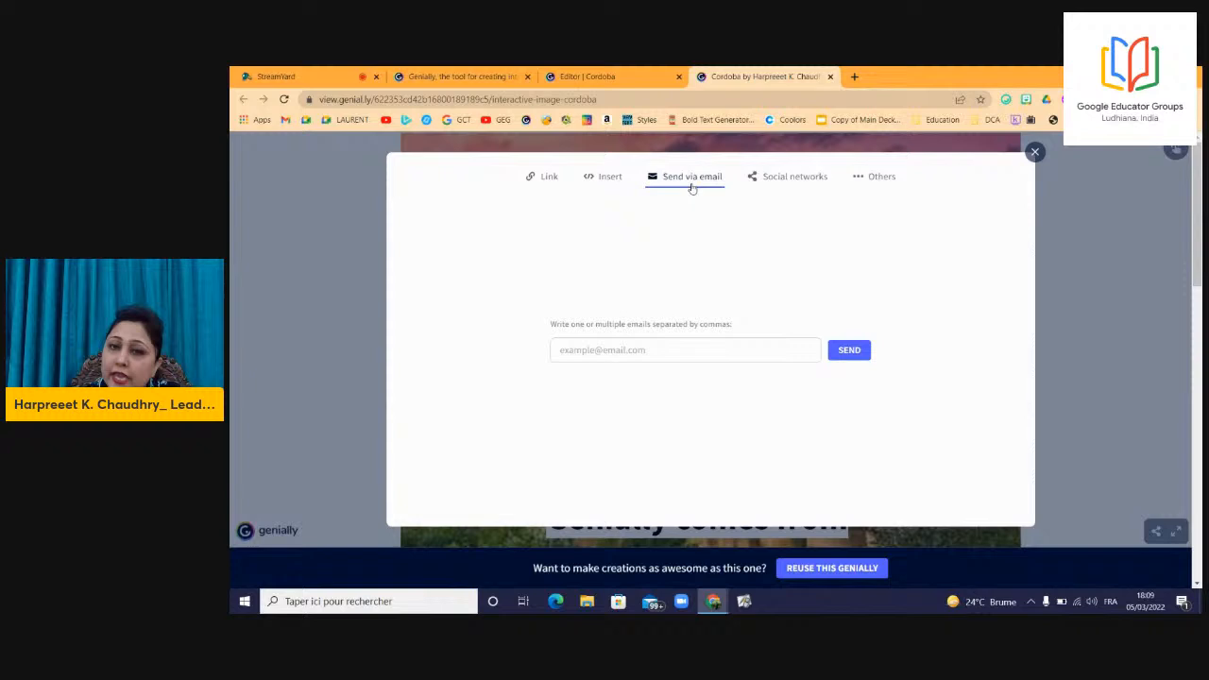
pyautogui.click(793, 185)
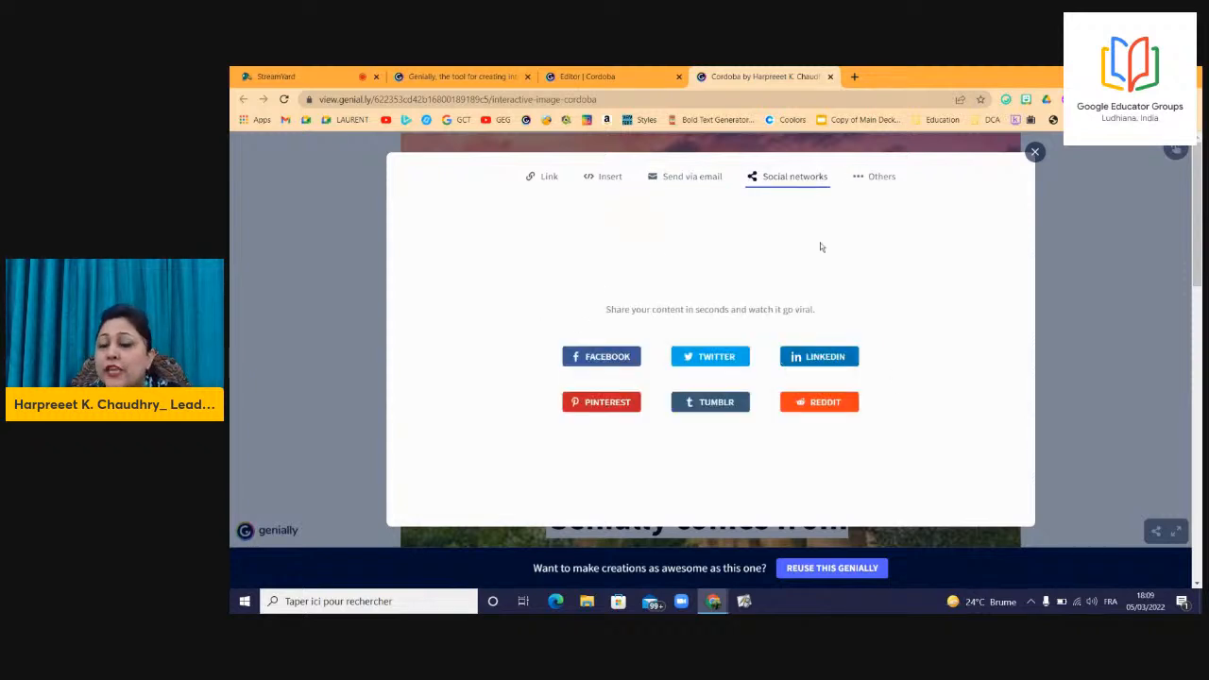
pyautogui.click(865, 181)
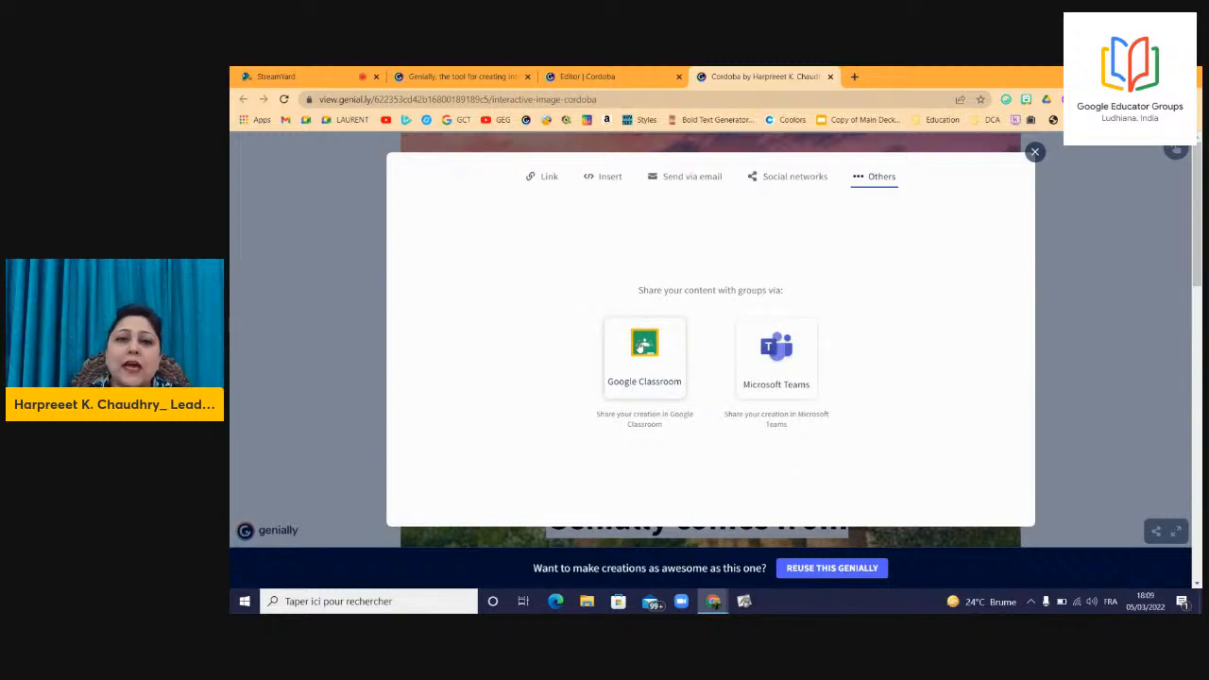
pyautogui.click(643, 346)
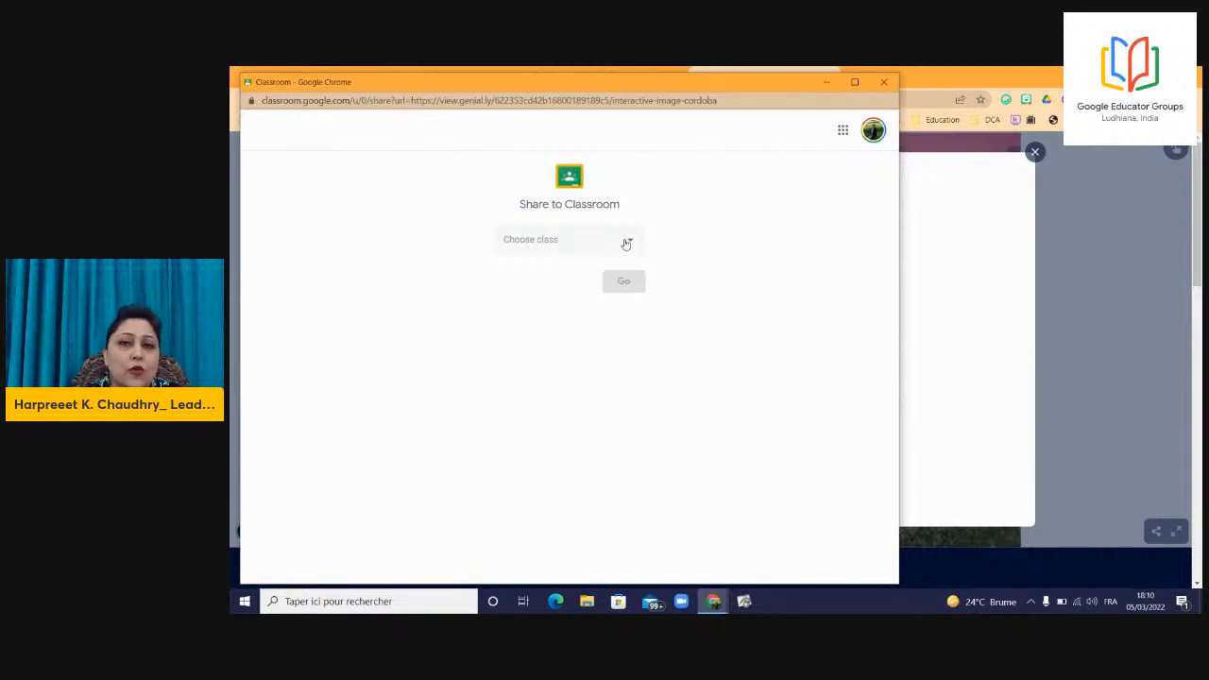
# Share to the Algebra class as Material titled CORDOBA IMAGE INTERACTIVITY.
pyautogui.click(626, 243)
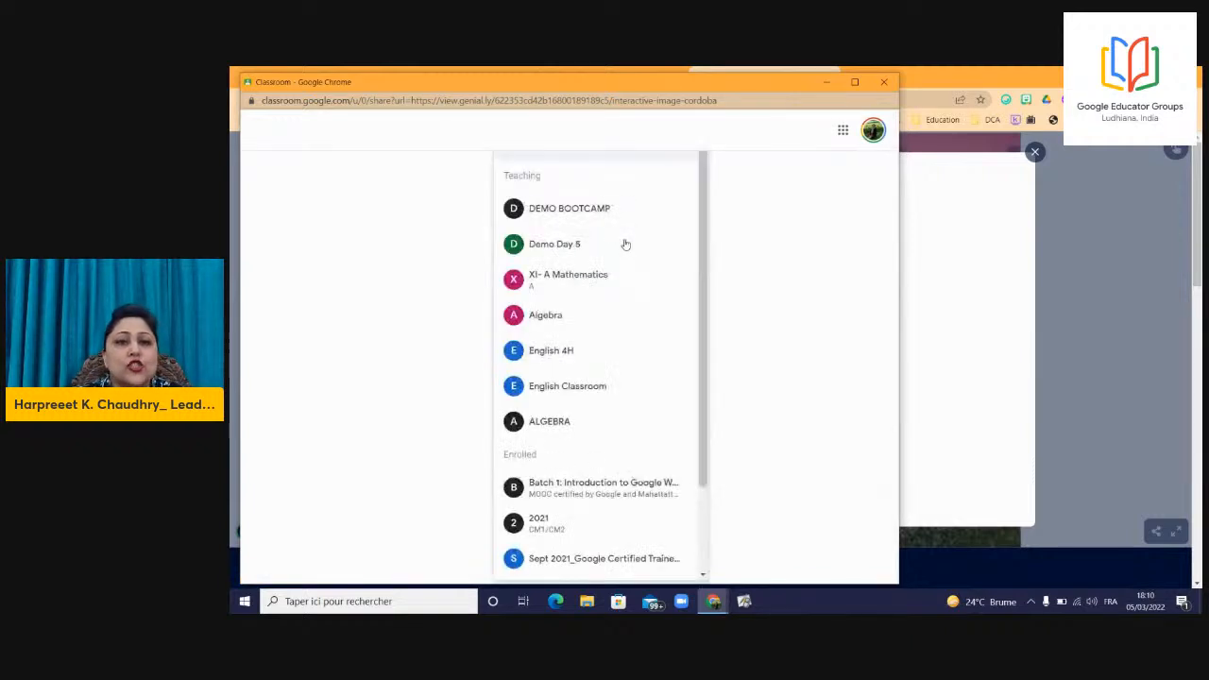
pyautogui.click(581, 320)
pyautogui.click(595, 290)
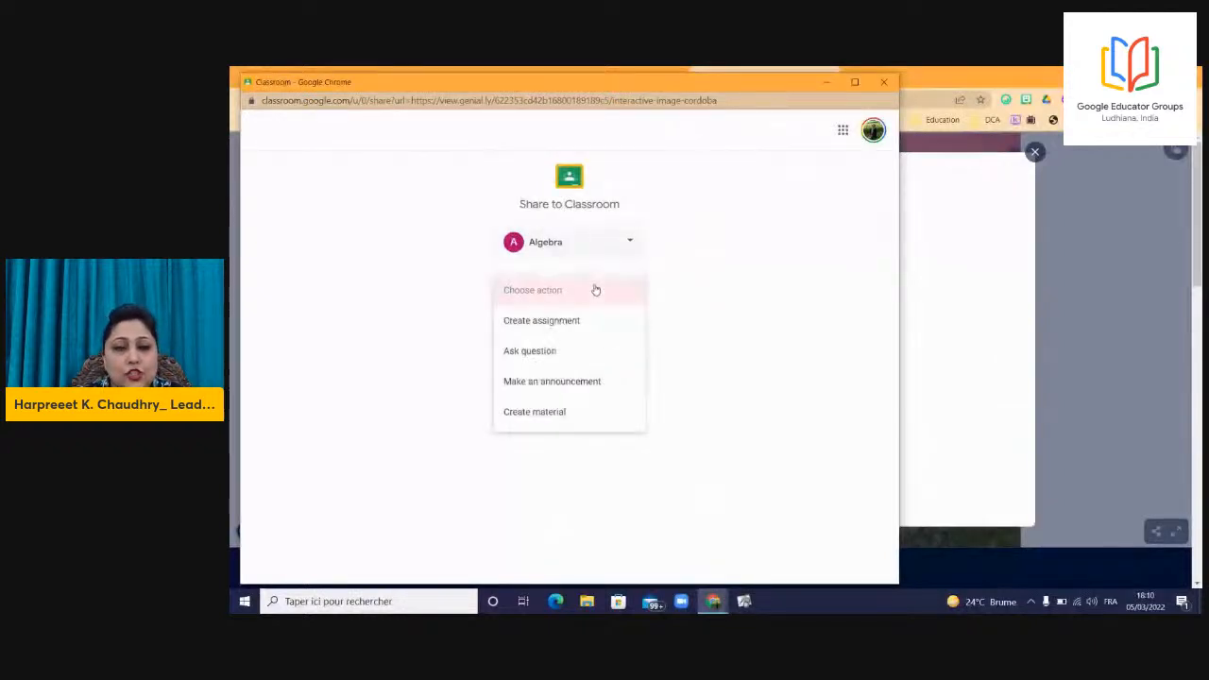
pyautogui.click(595, 411)
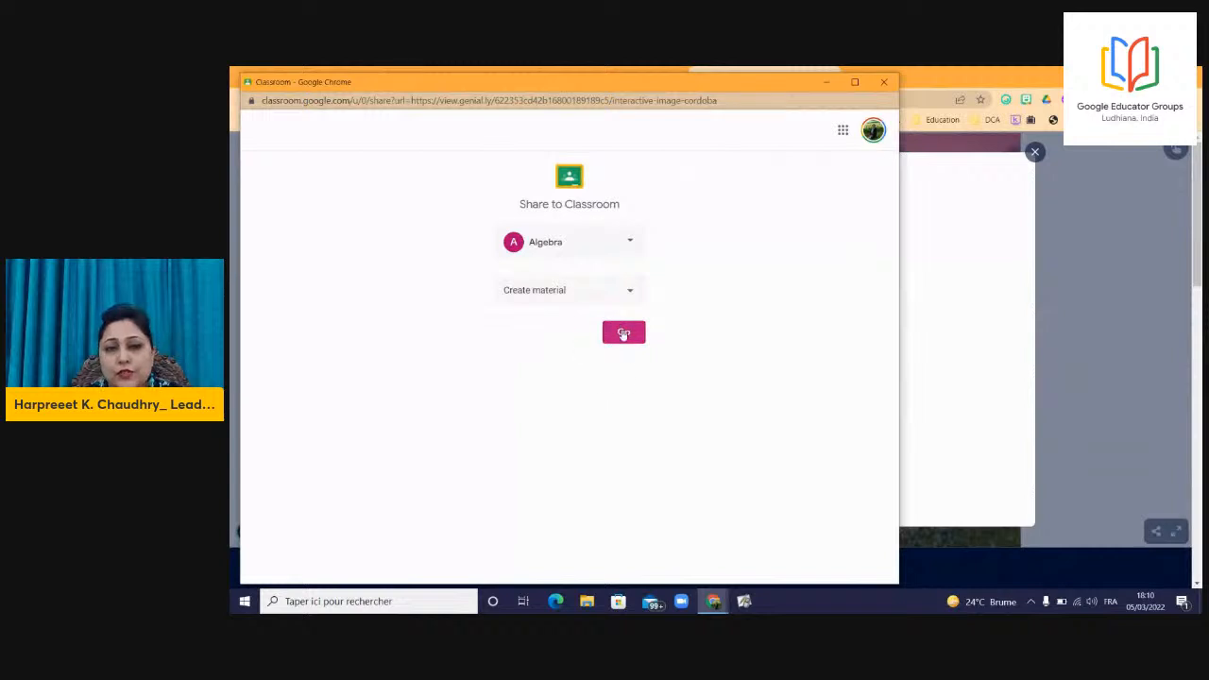
pyautogui.click(624, 331)
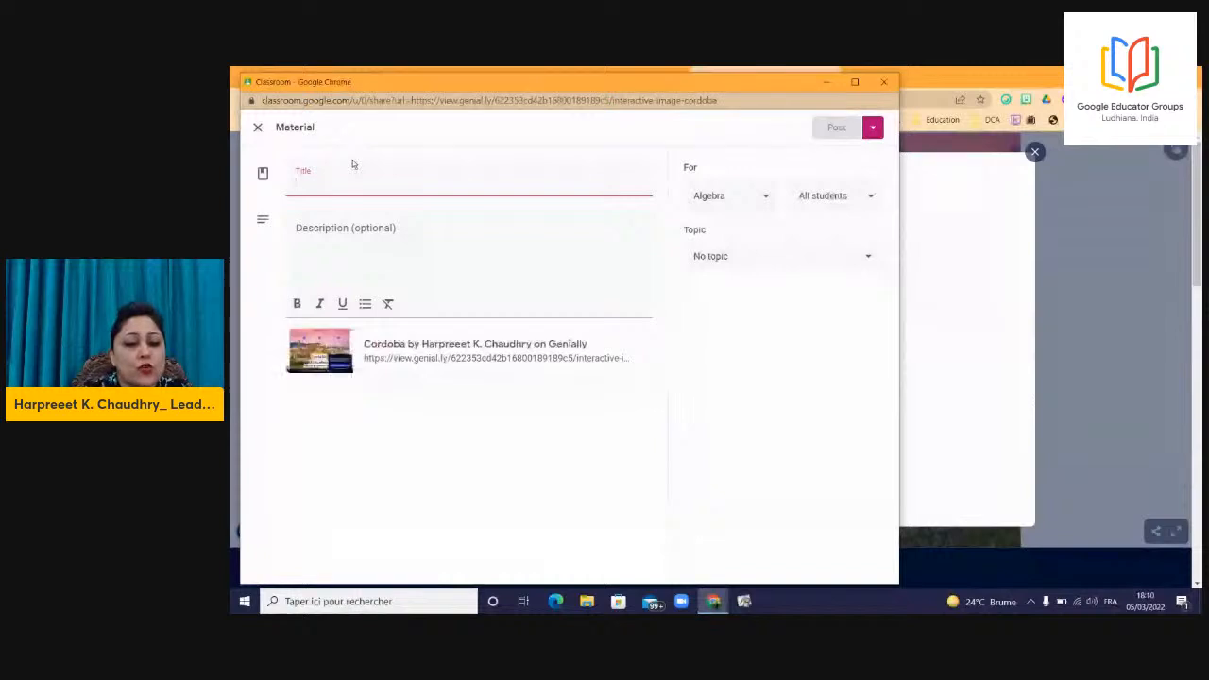
pyautogui.write('CORDO')
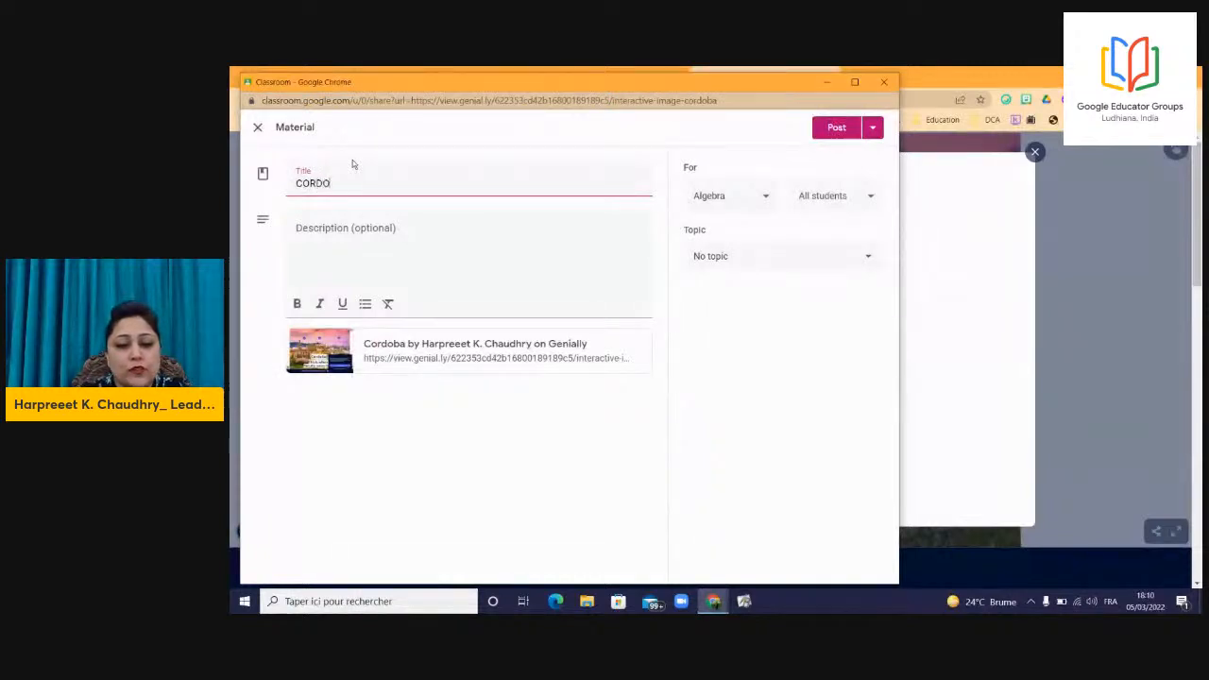
pyautogui.write('BA IMA')
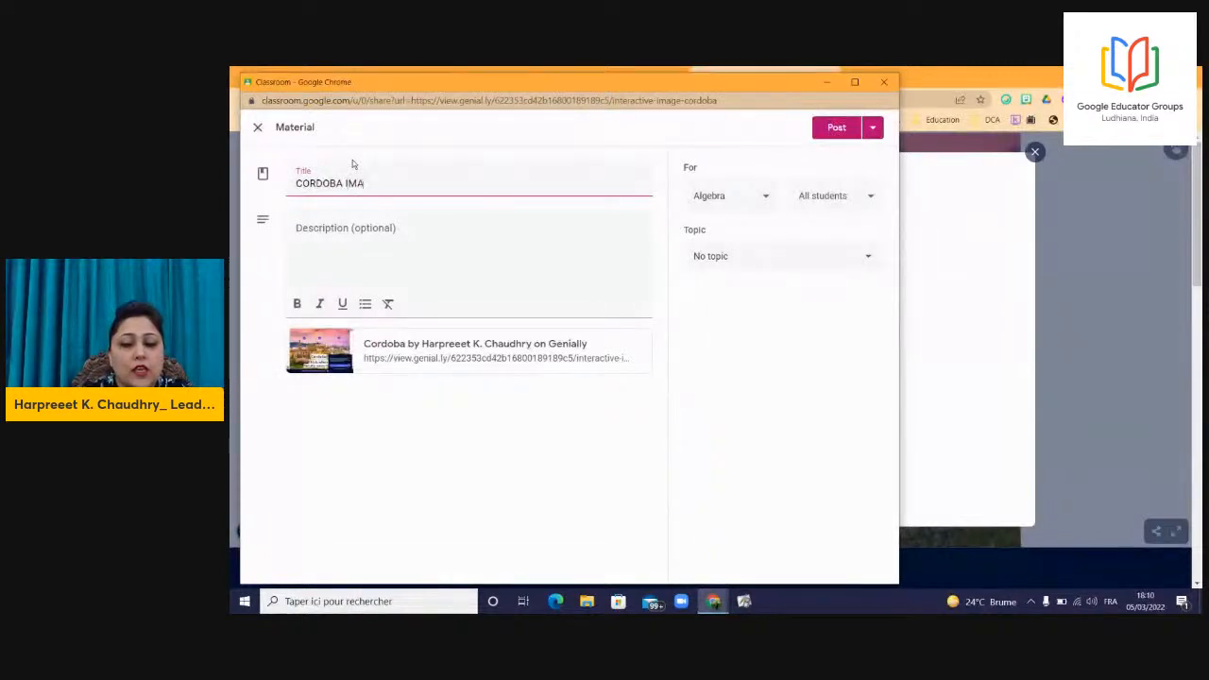
pyautogui.write('GE INTE')
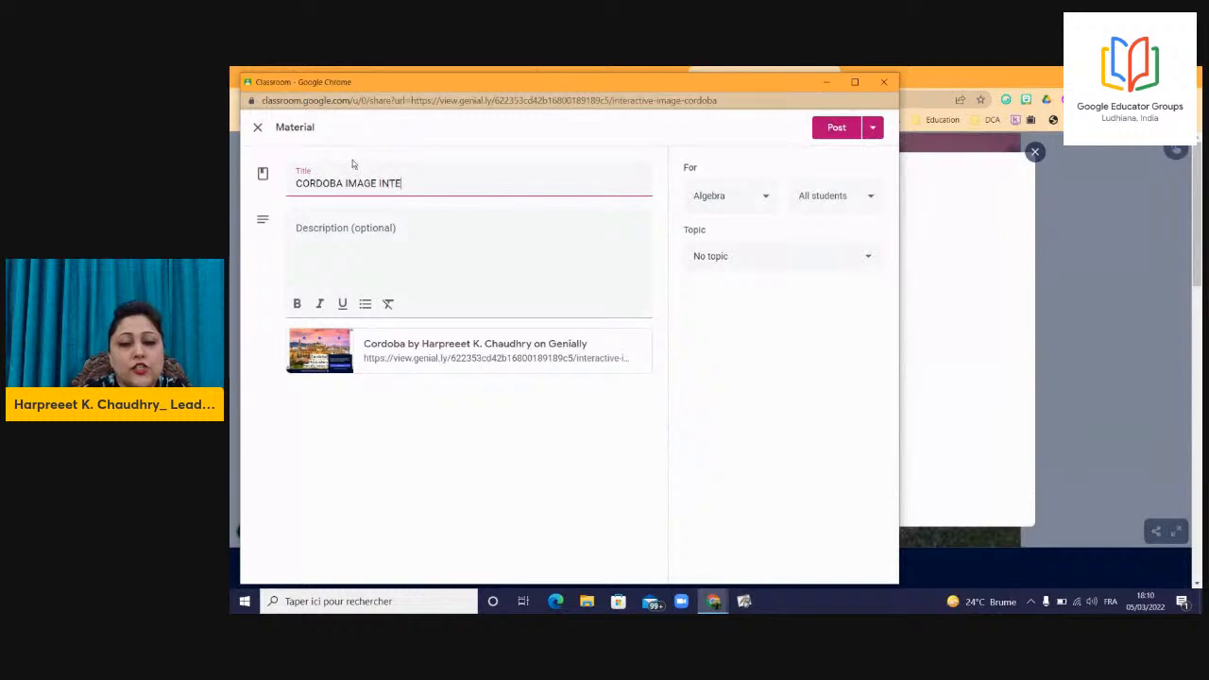
pyautogui.write('RACTIV')
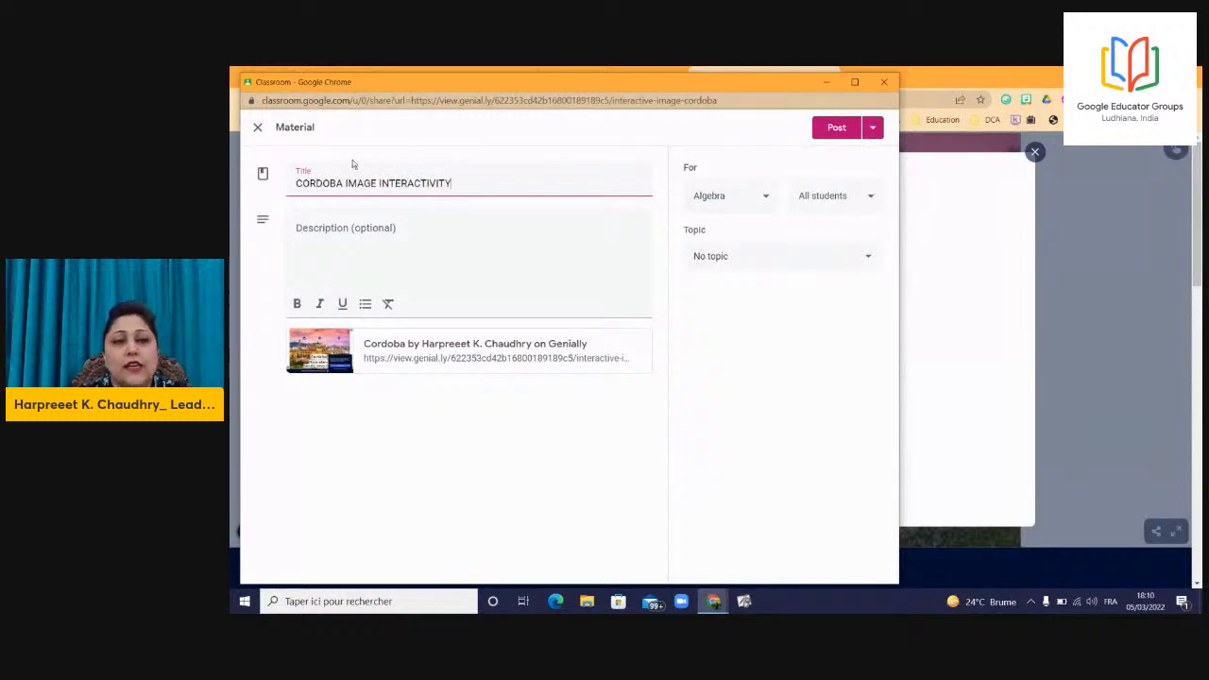
pyautogui.write('ITY')
# Create the topic EXPLORATION, fixing its first letter to uppercase, and post the material.
pyautogui.click(488, 237)
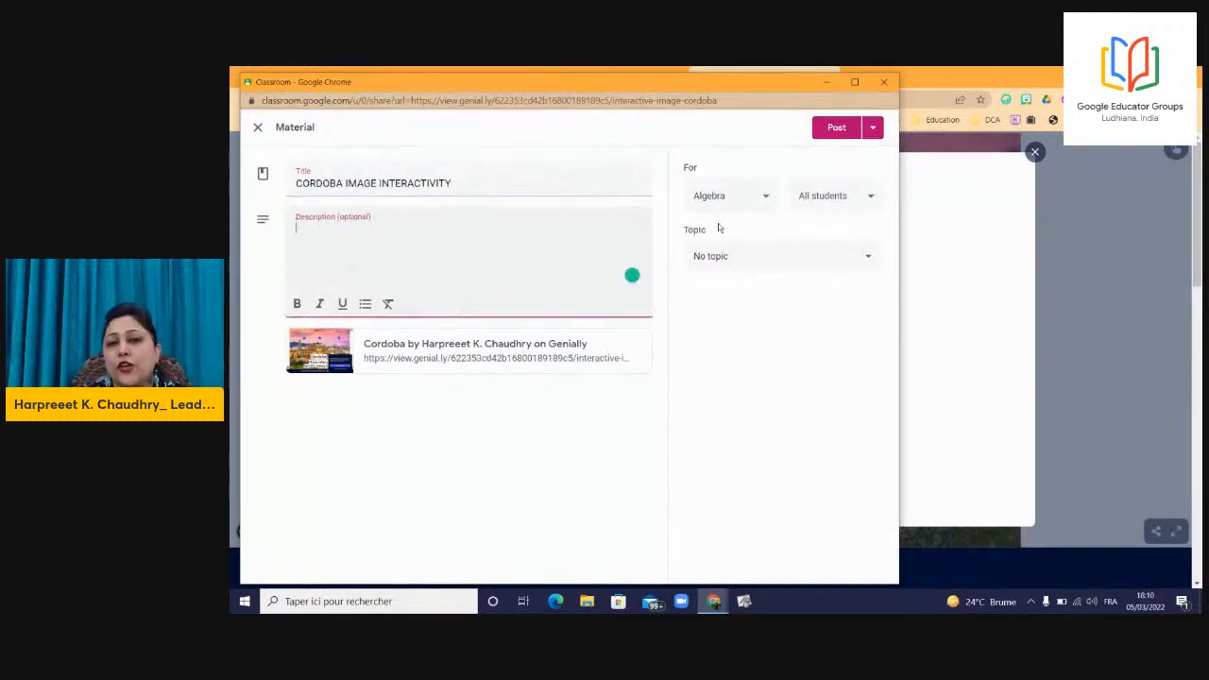
pyautogui.click(726, 257)
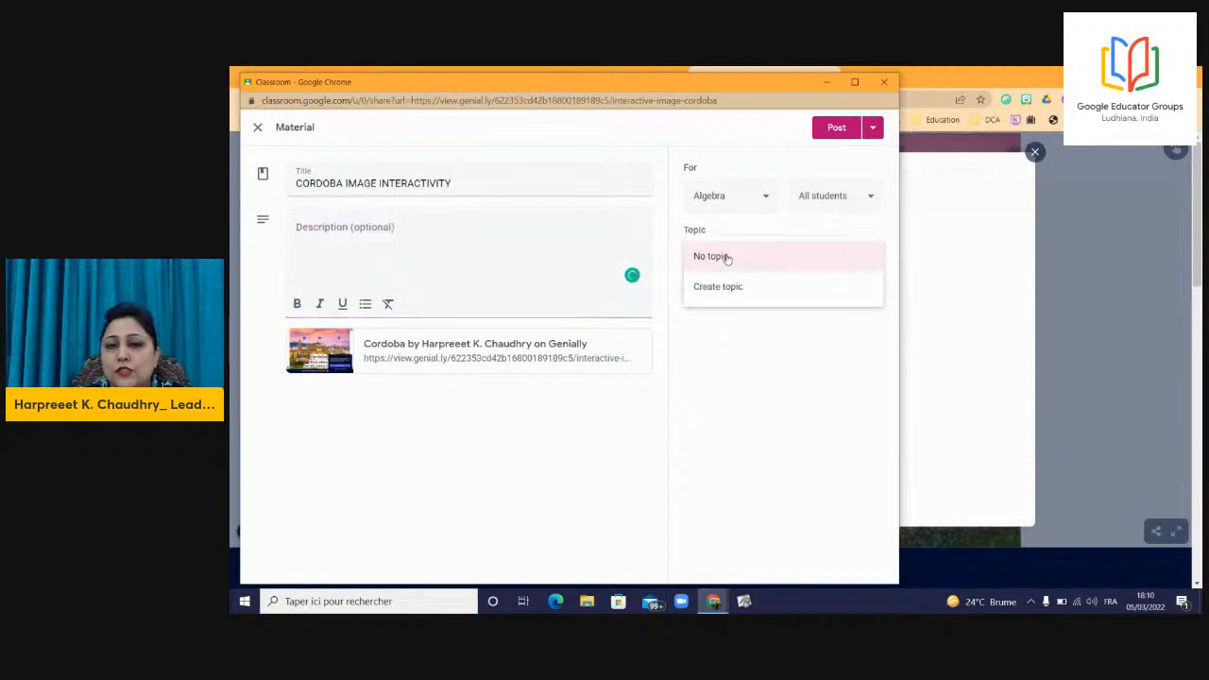
pyautogui.click(716, 287)
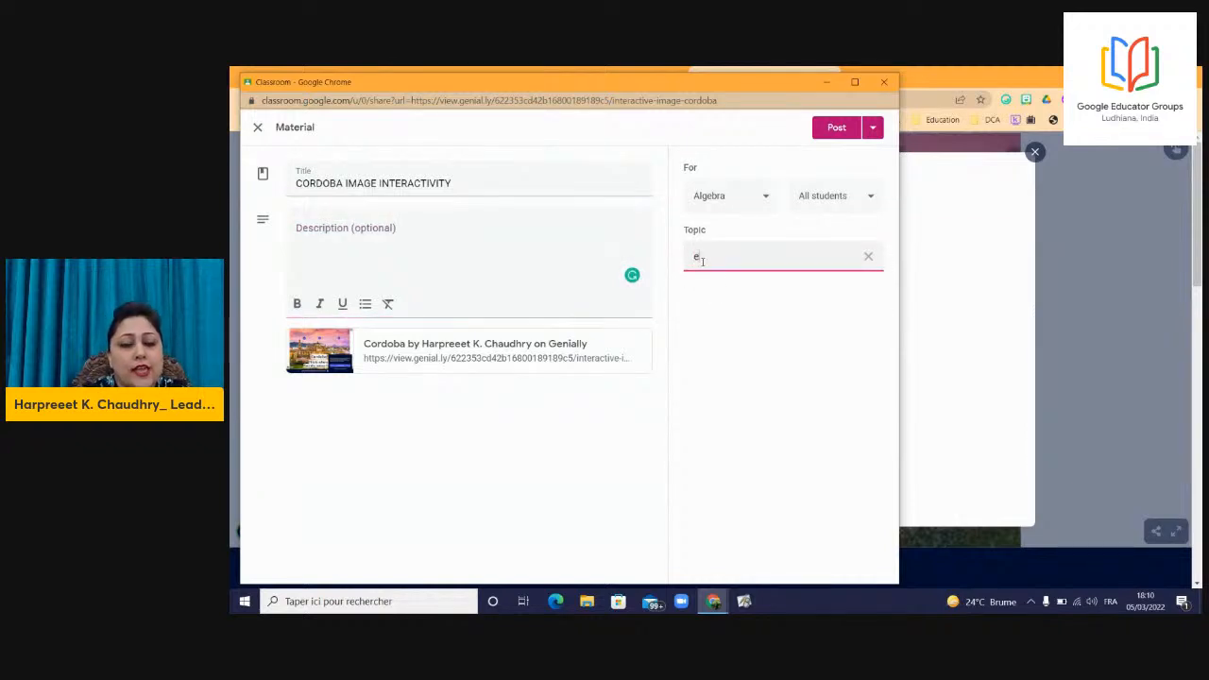
pyautogui.write('eXPLORAT')
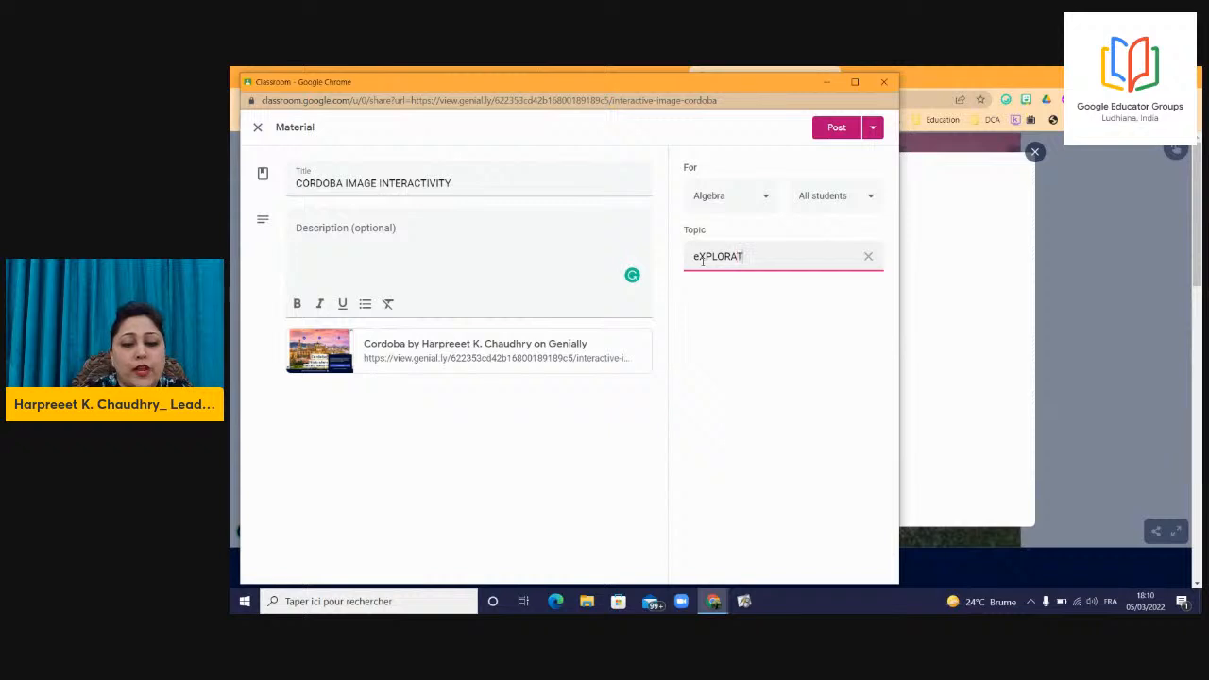
pyautogui.write('ION')
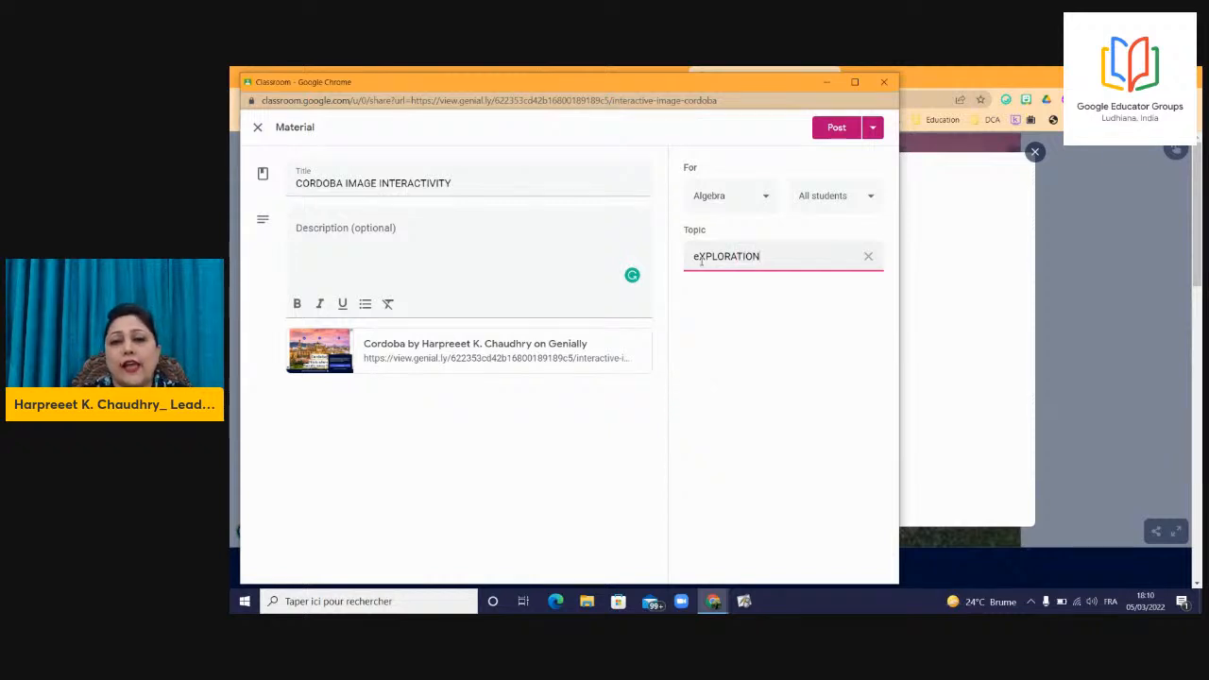
pyautogui.click(697, 256)
pyautogui.press('BackSpace')
pyautogui.write('E')
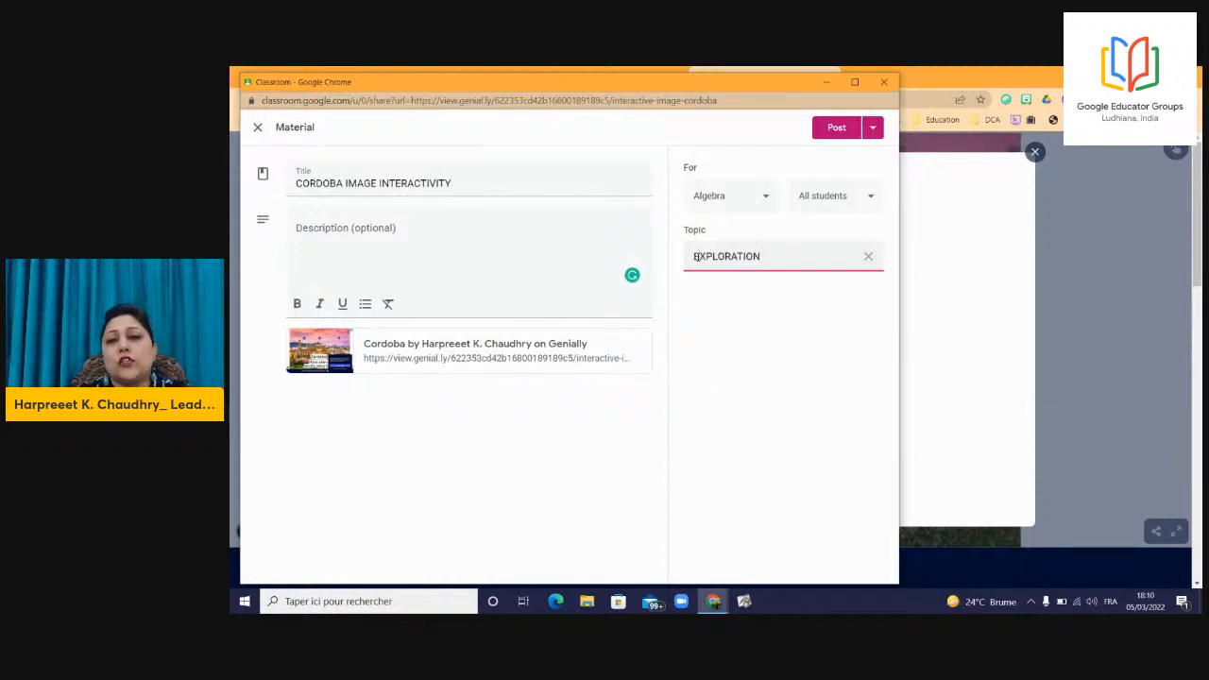
pyautogui.click(823, 137)
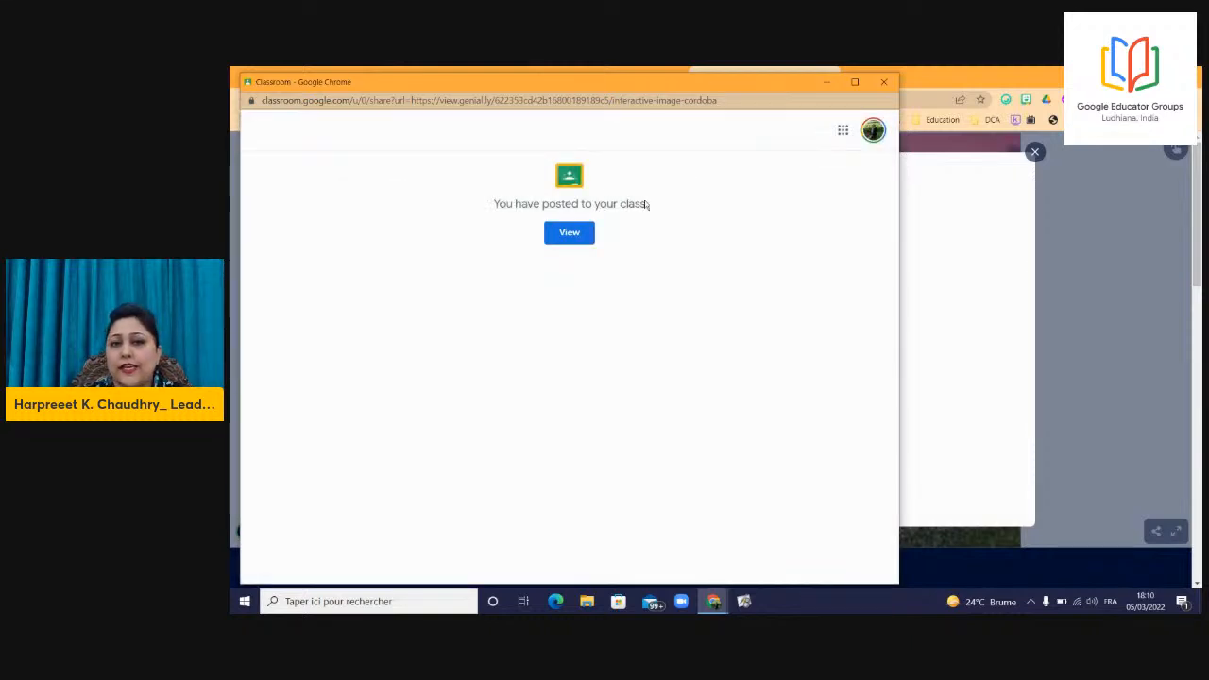
# Check the Cordoba material in the Algebra stream, then close that tab, the share dialog and the viewer tab.
pyautogui.click(571, 237)
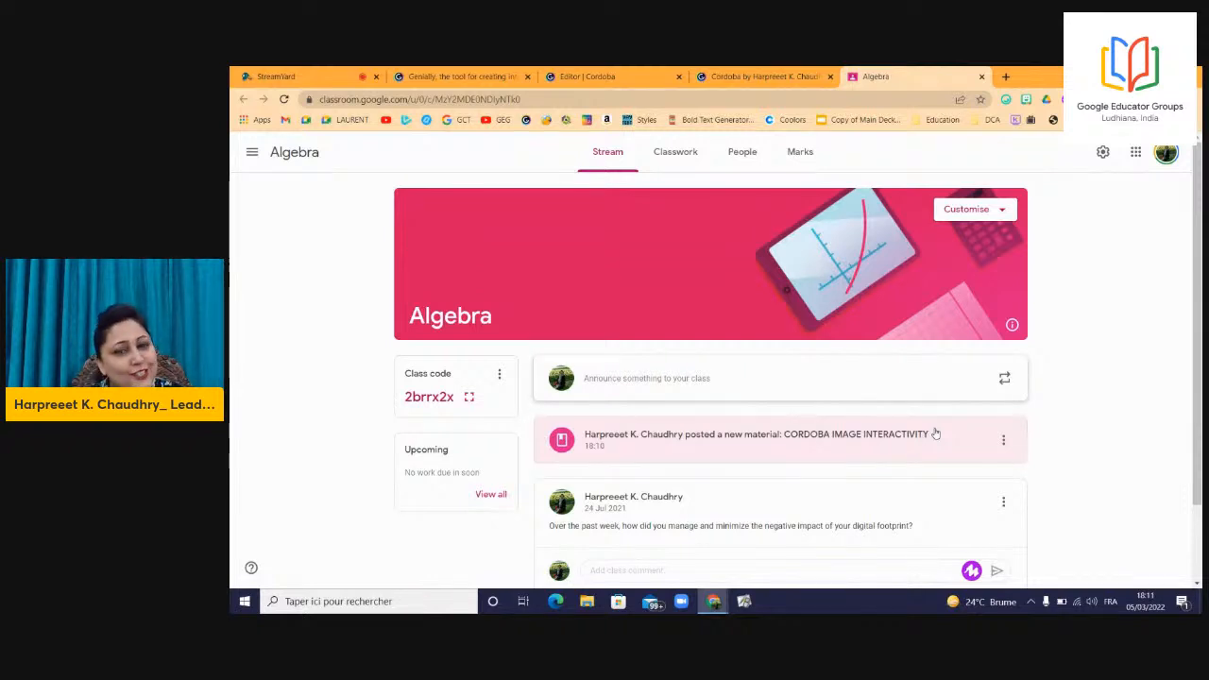
pyautogui.click(980, 78)
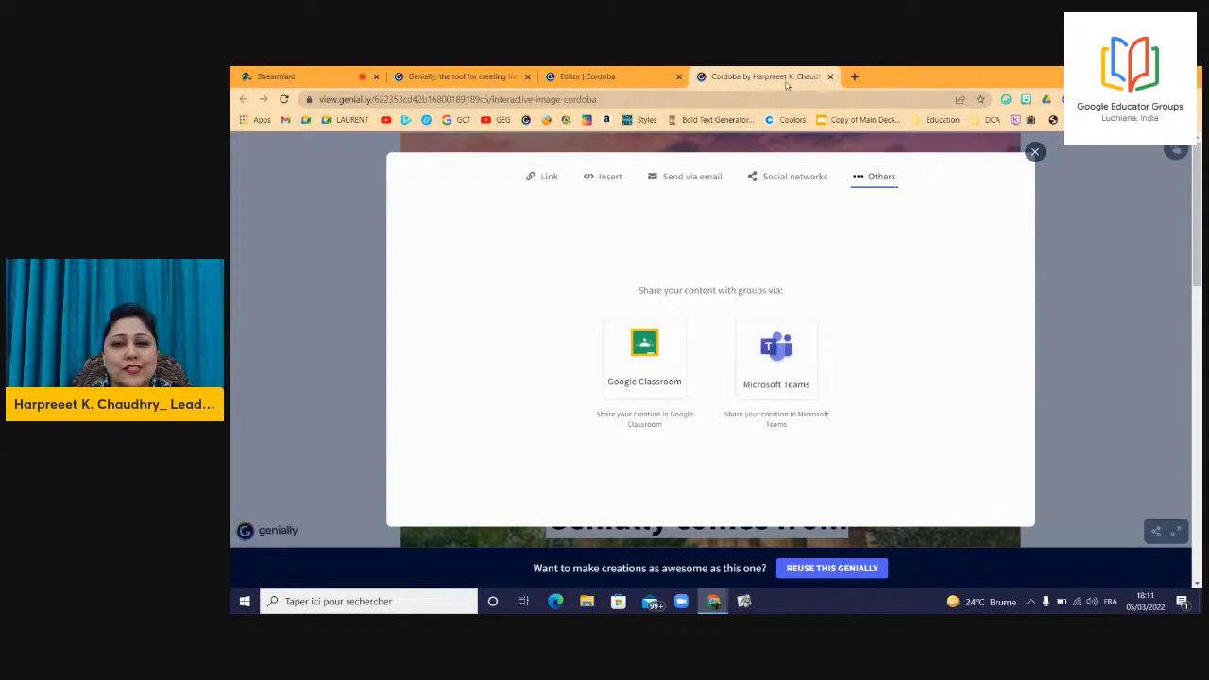
pyautogui.click(1036, 151)
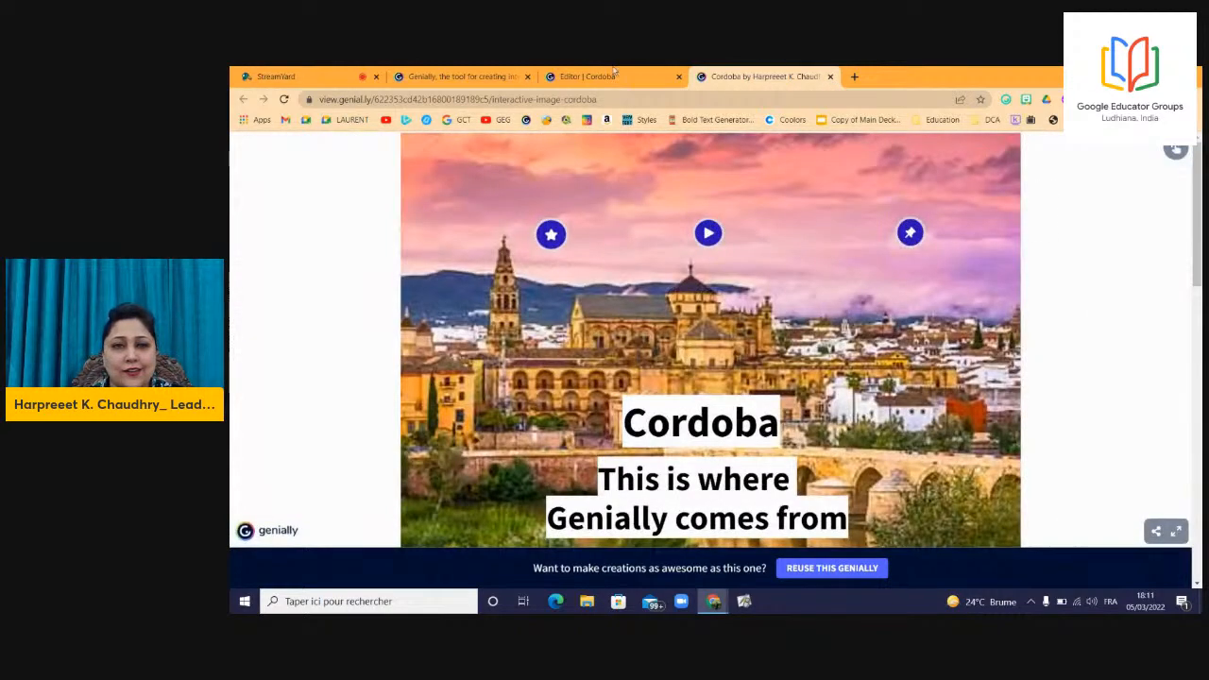
pyautogui.click(830, 76)
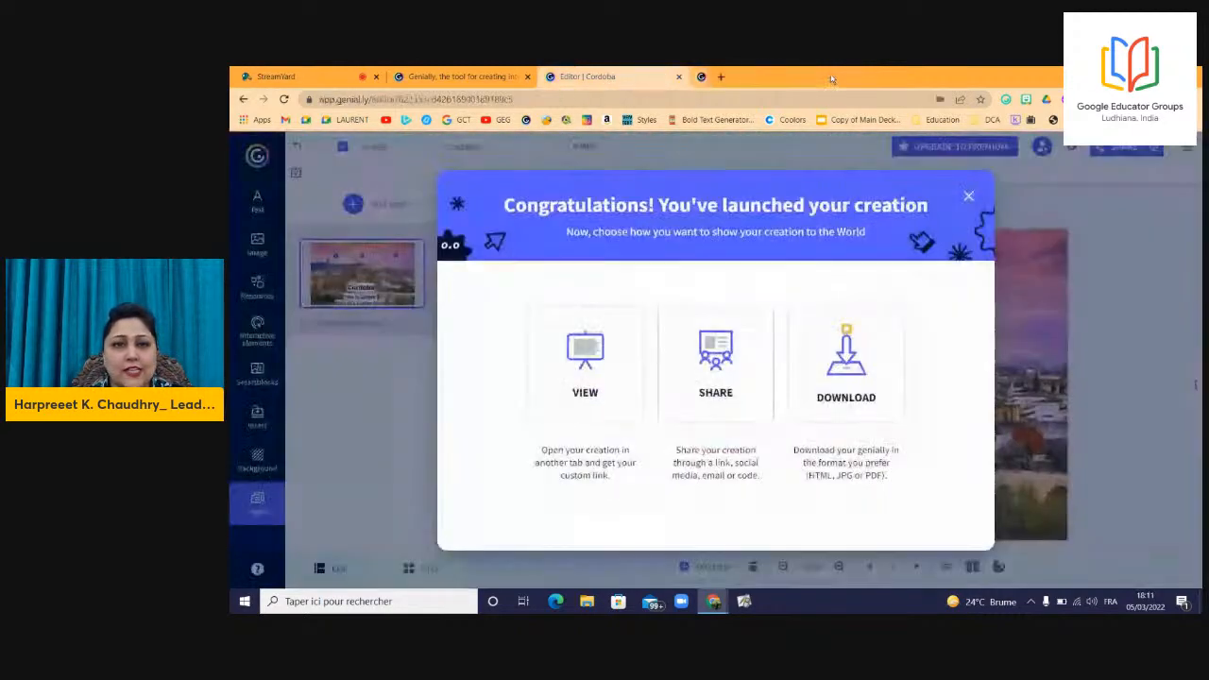
# Dismiss the Congratulations dialog and return to the Genially dashboard via the logo.
pyautogui.click(969, 197)
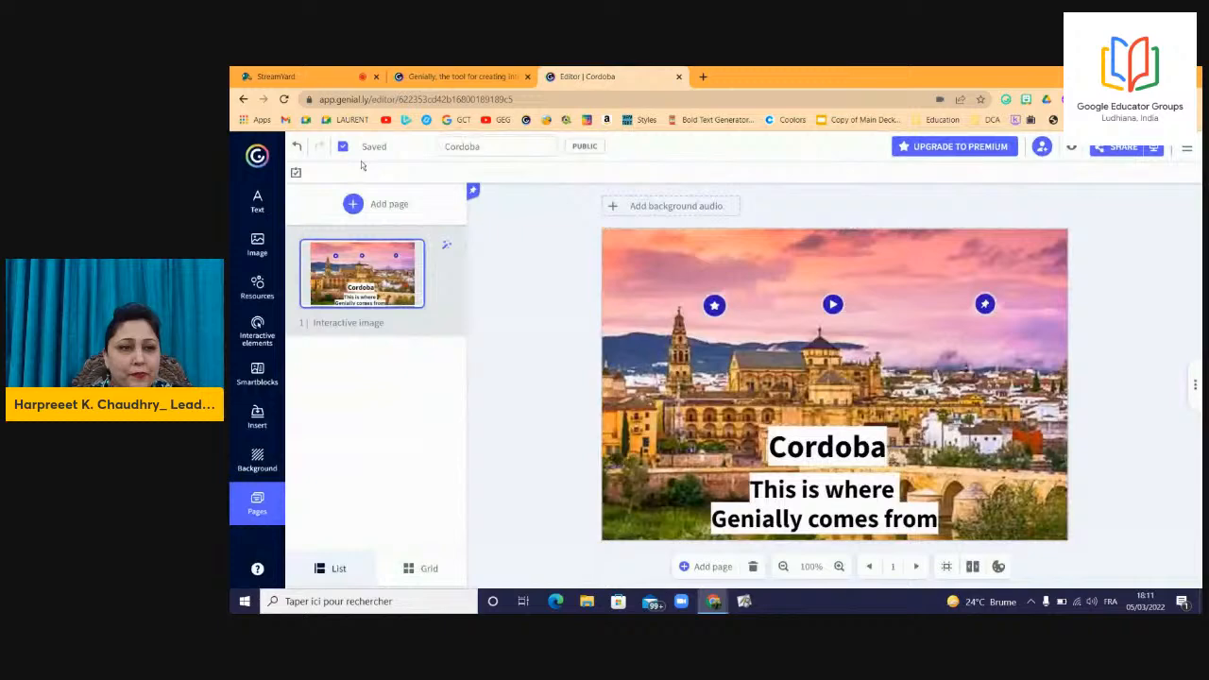
pyautogui.click(258, 156)
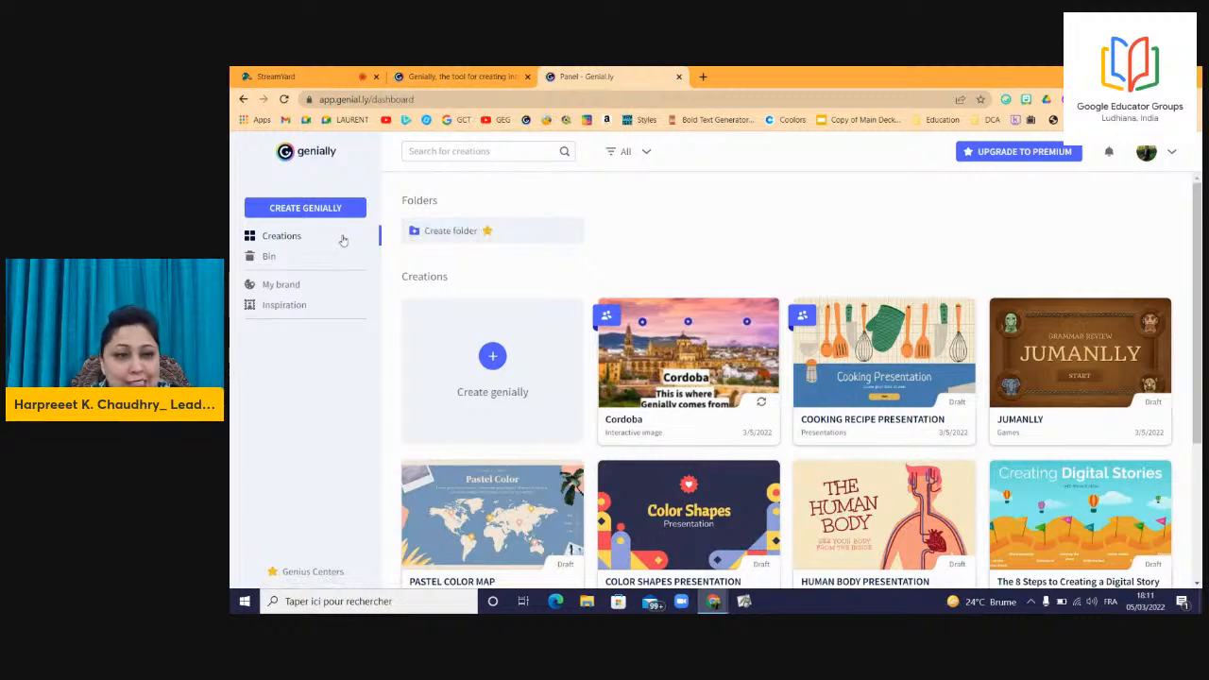
# Search Inspiration for HUMAN BODY, filter results to Education, then go back to Creations.
pyautogui.click(289, 305)
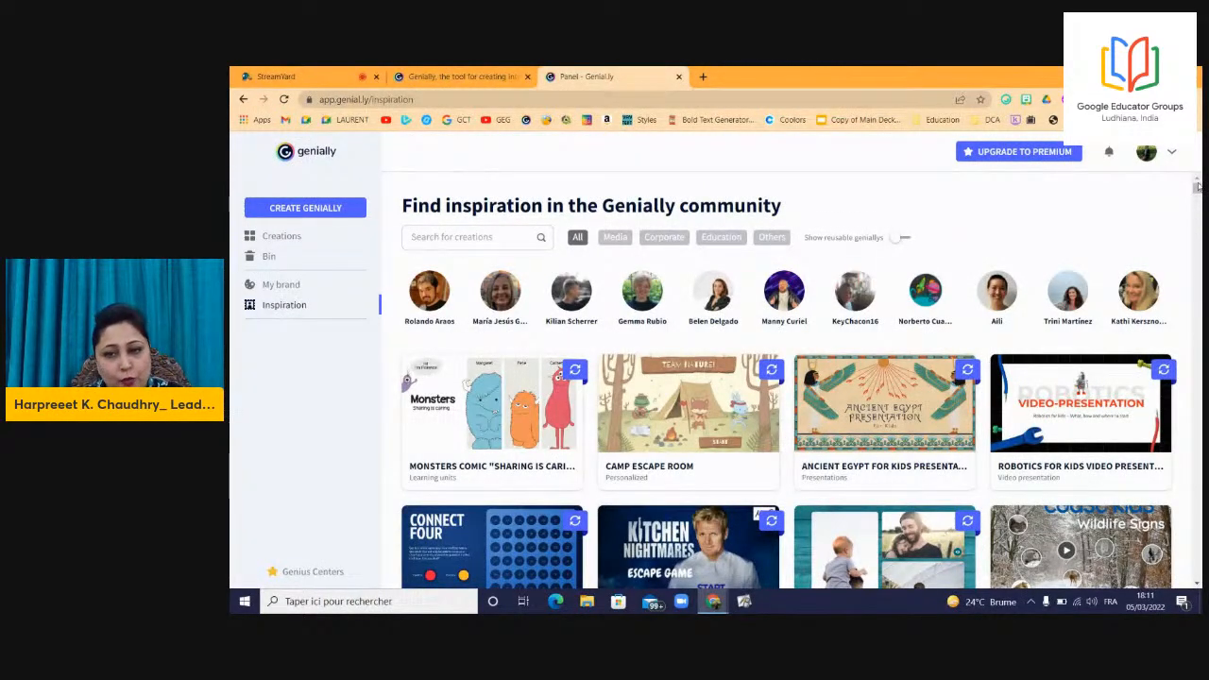
pyautogui.click(441, 238)
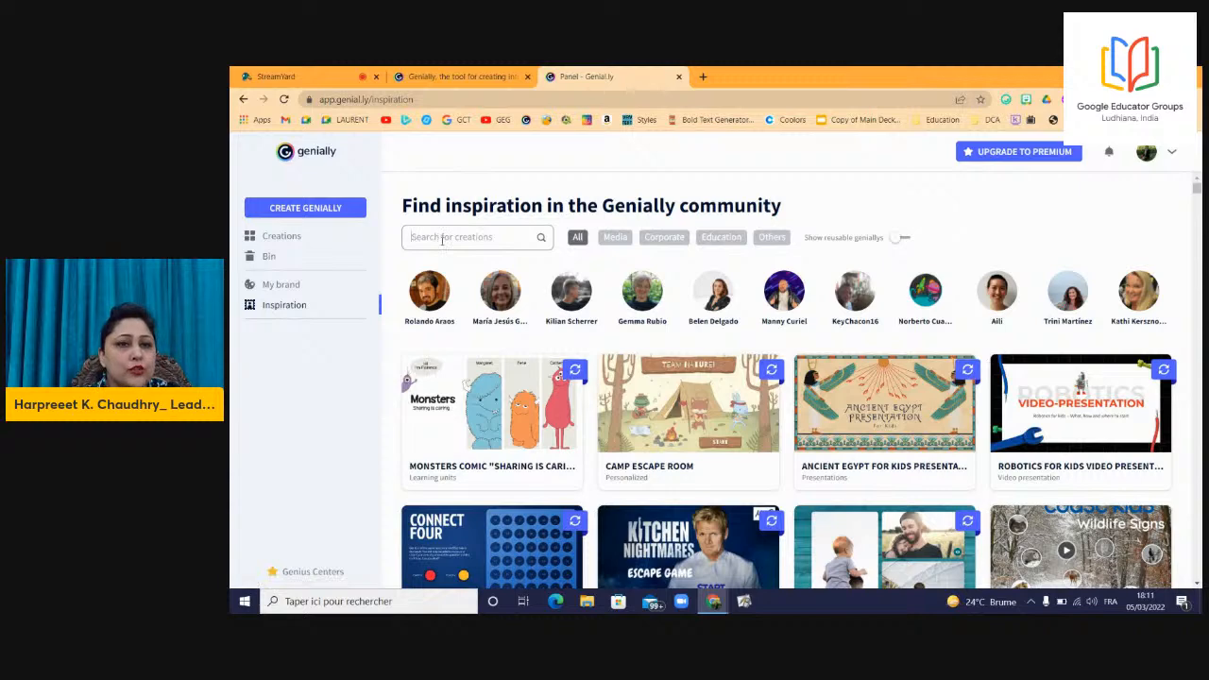
pyautogui.write('HUMAN BODY')
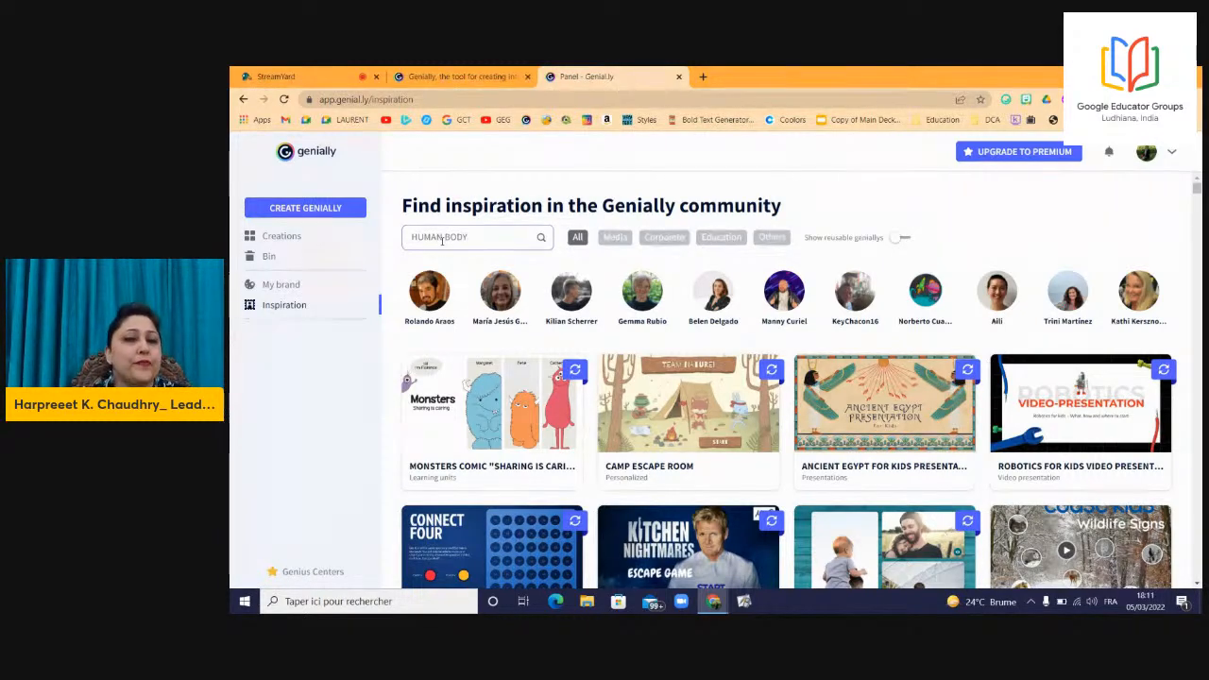
pyautogui.press('Return')
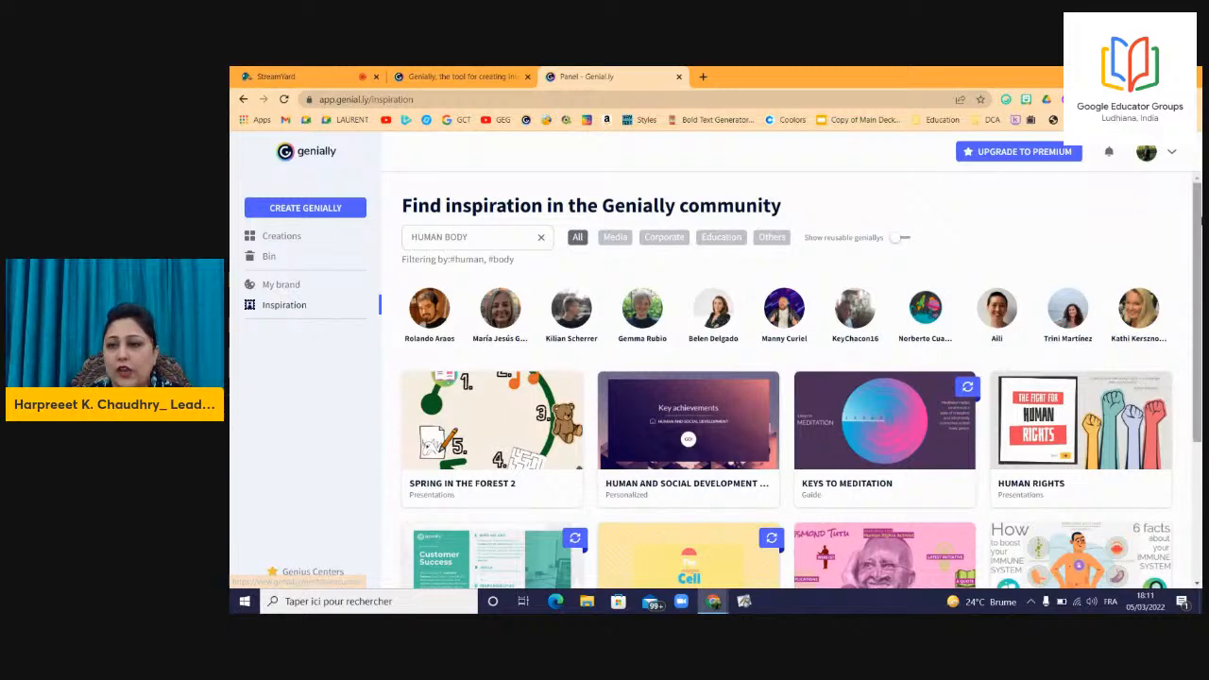
pyautogui.moveTo(1198, 242); pyautogui.dragTo(1198, 276)
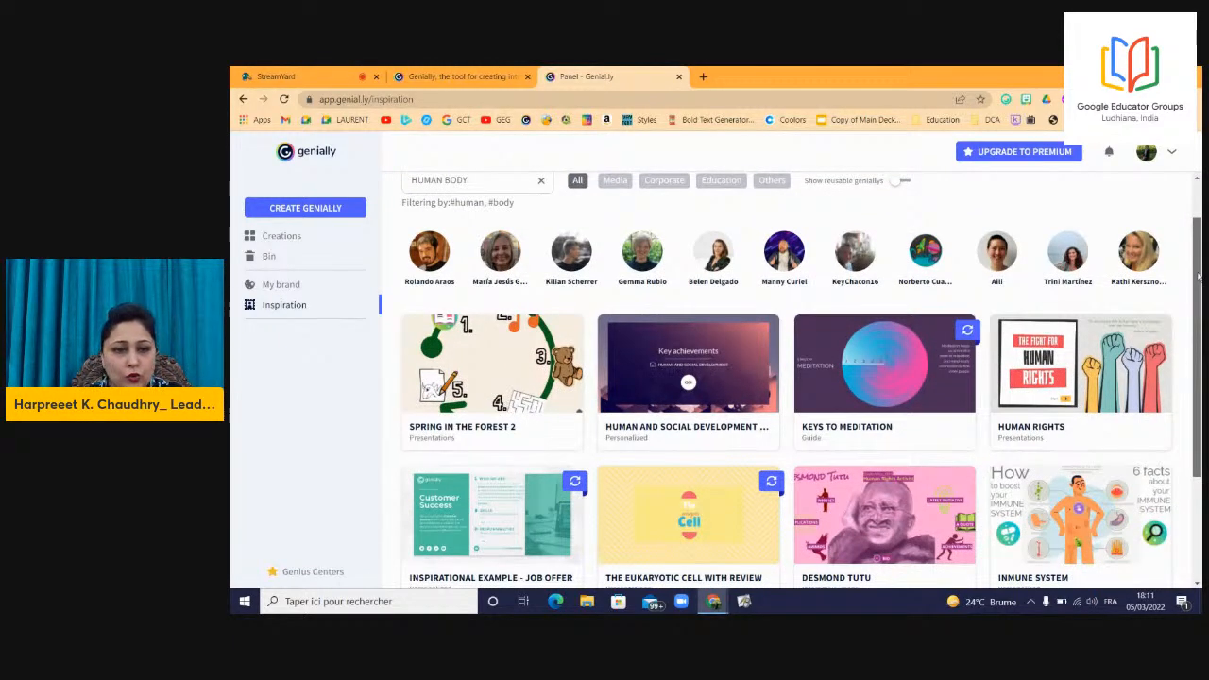
pyautogui.scroll(1, 454, 183)
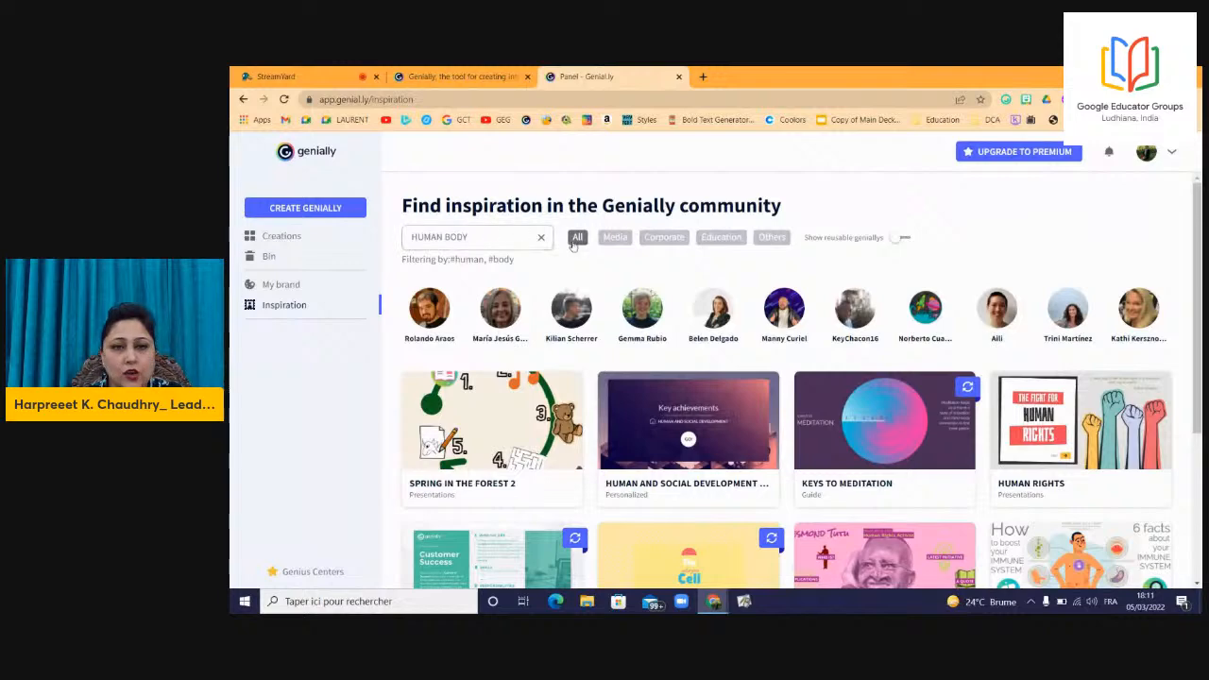
pyautogui.click(716, 238)
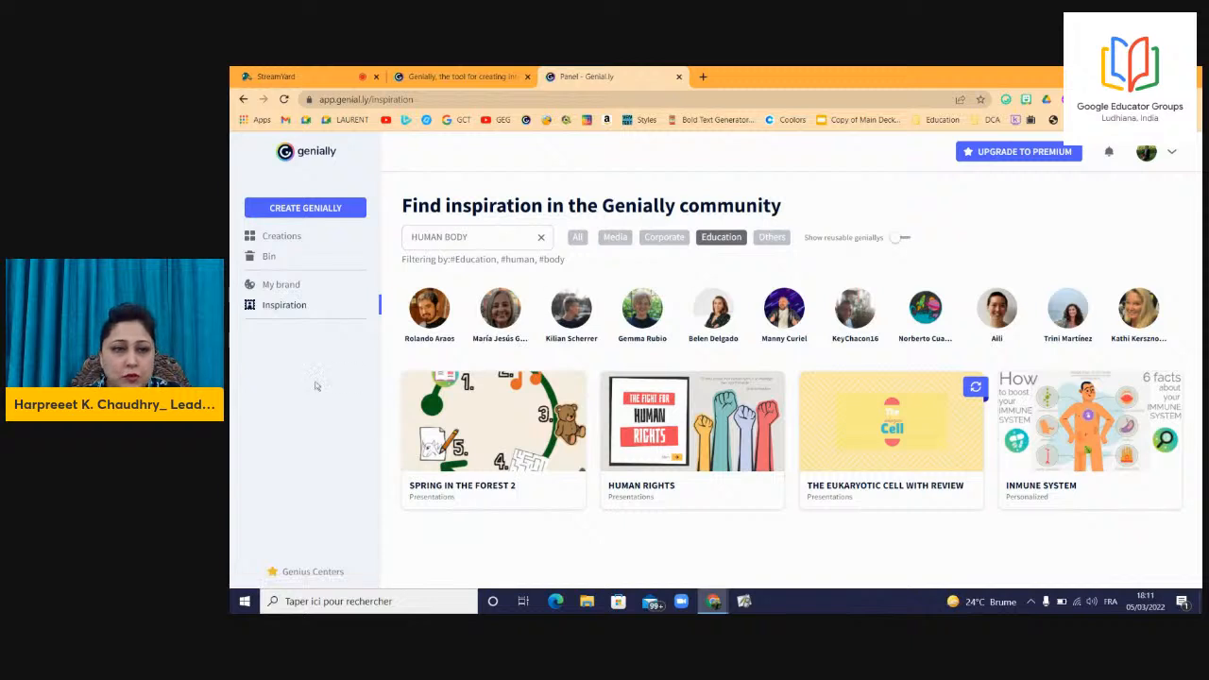
pyautogui.click(282, 236)
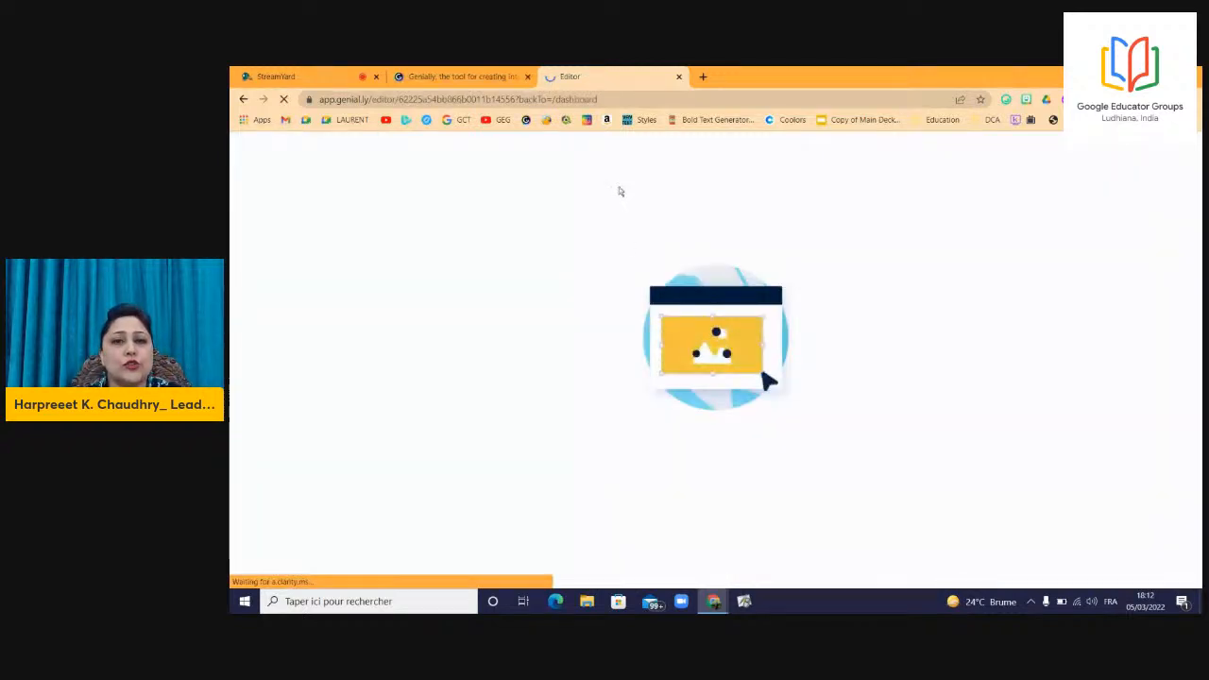
# Reopen the dashboard with GO TO MY PANEL and open HUMAN BODY PRESENTATION for editing.
pyautogui.click(458, 77)
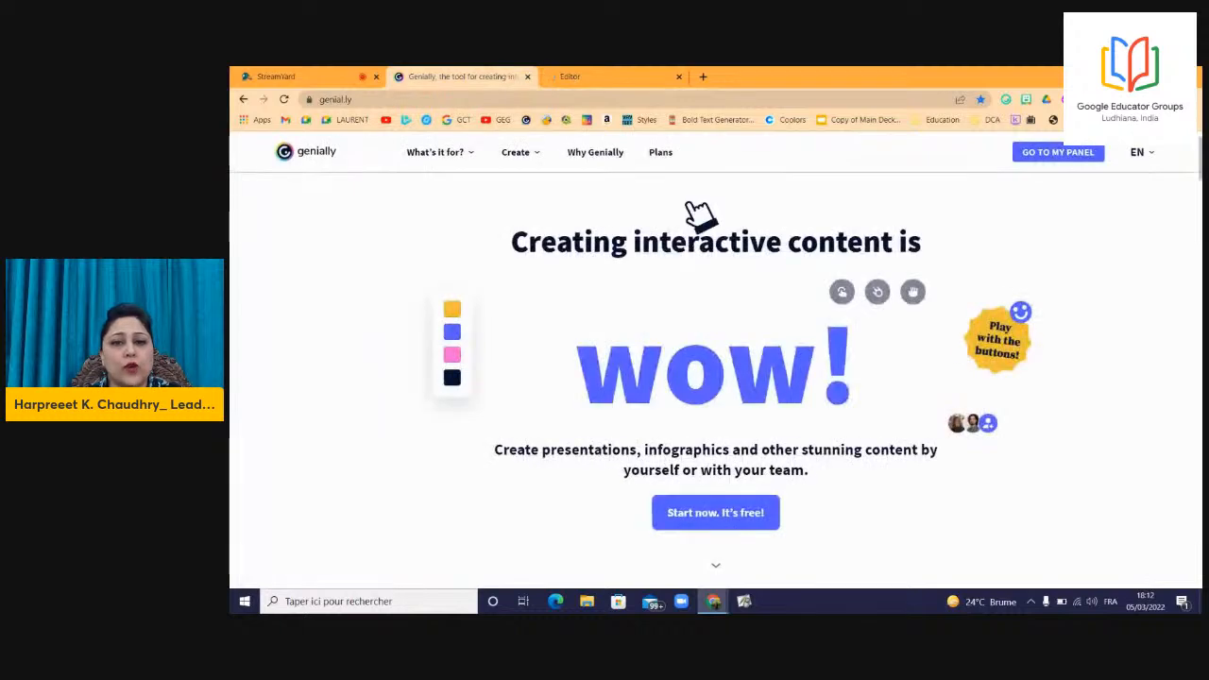
pyautogui.click(1028, 155)
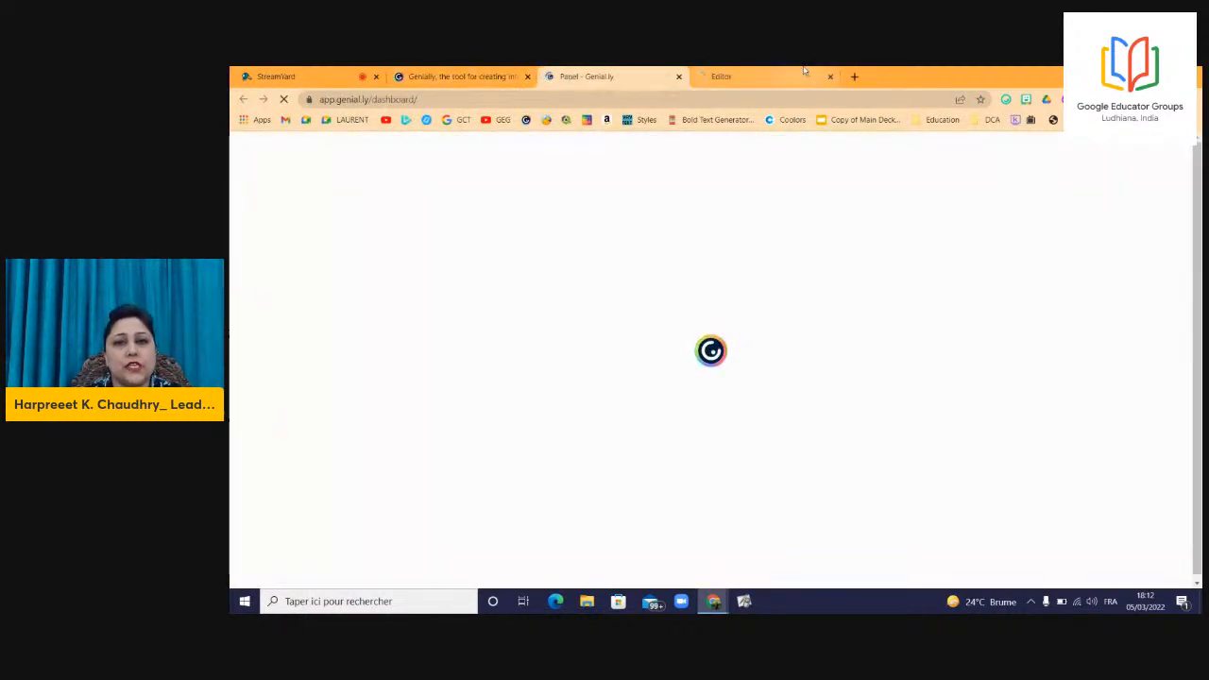
pyautogui.click(788, 71)
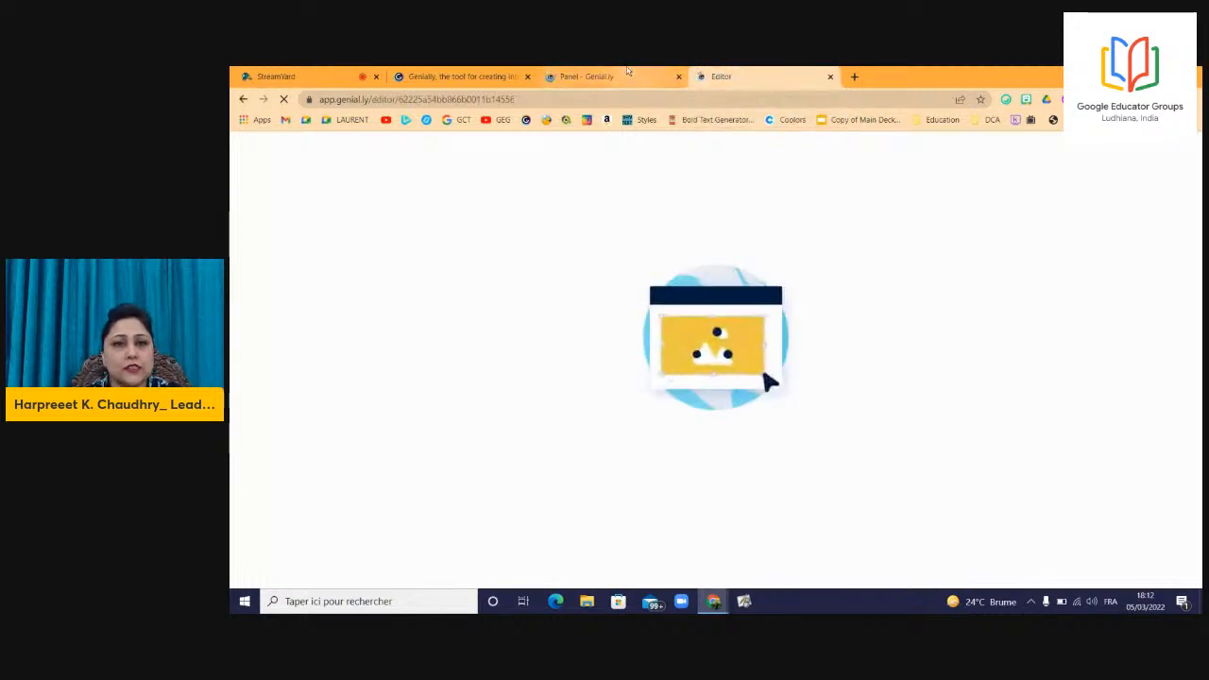
pyautogui.click(626, 74)
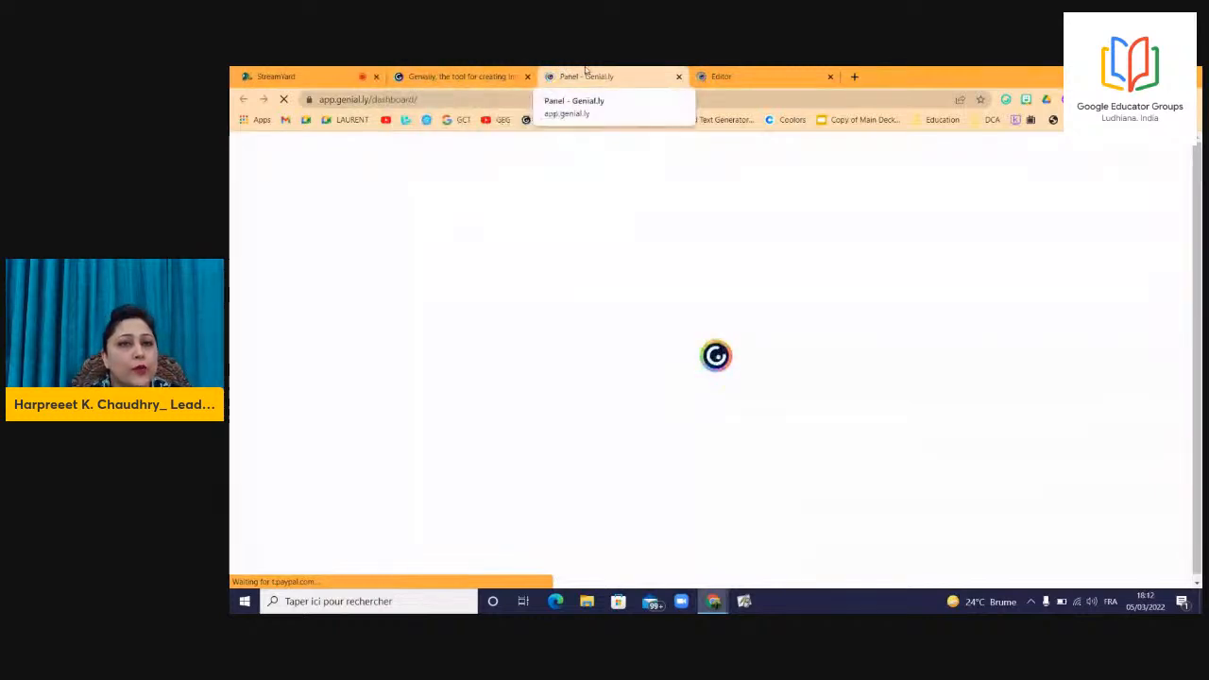
pyautogui.click(452, 72)
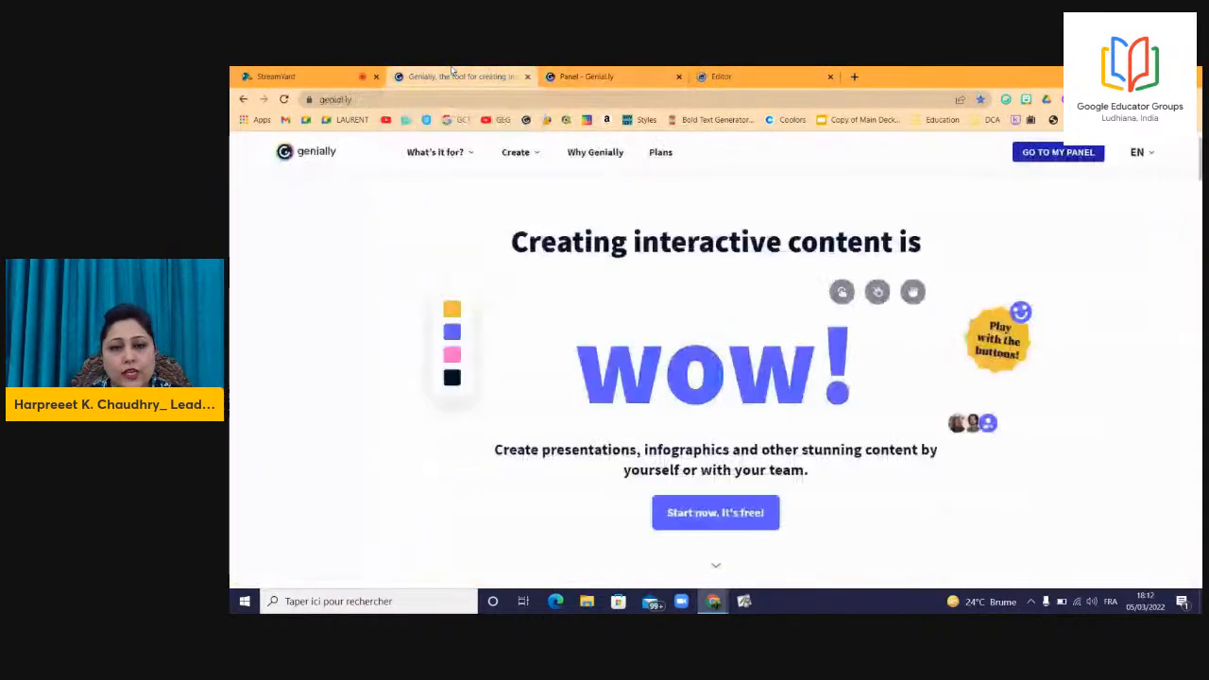
pyautogui.click(600, 76)
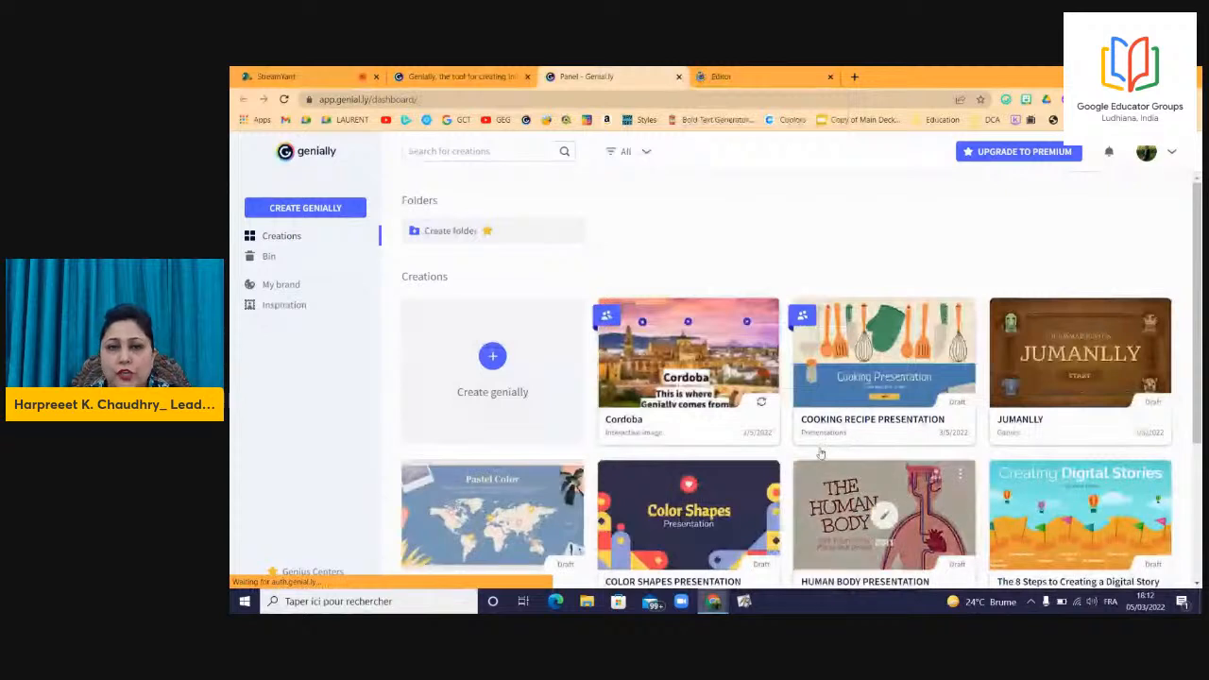
pyautogui.click(886, 527)
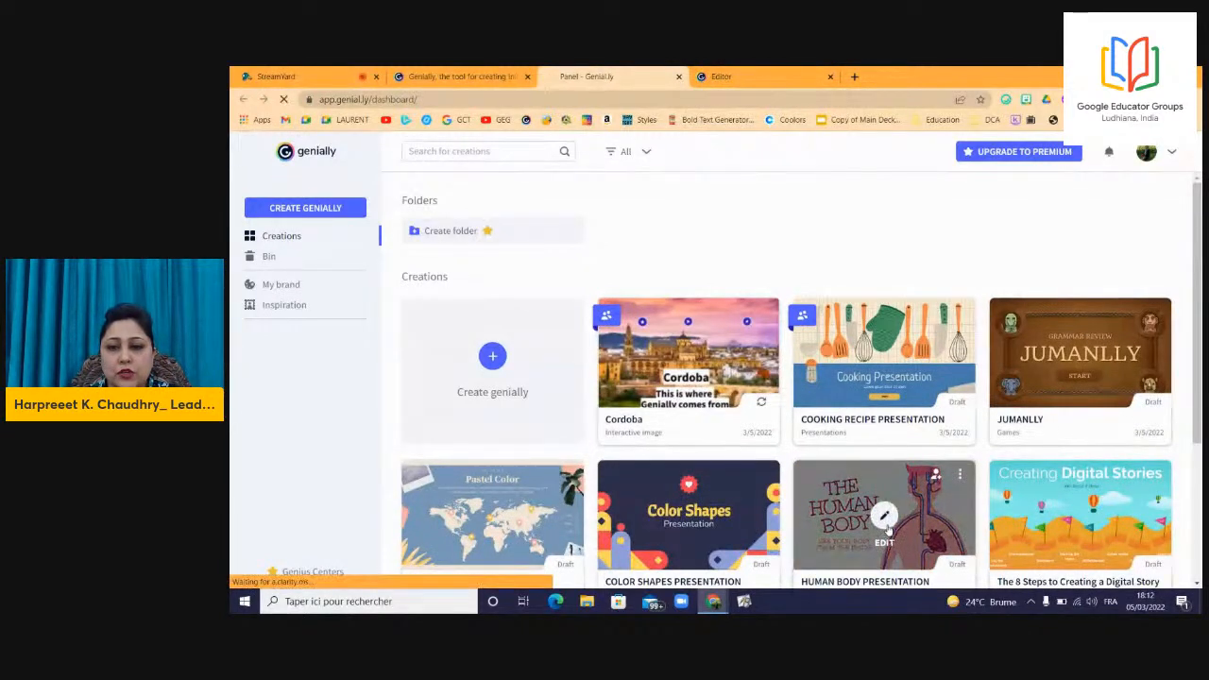